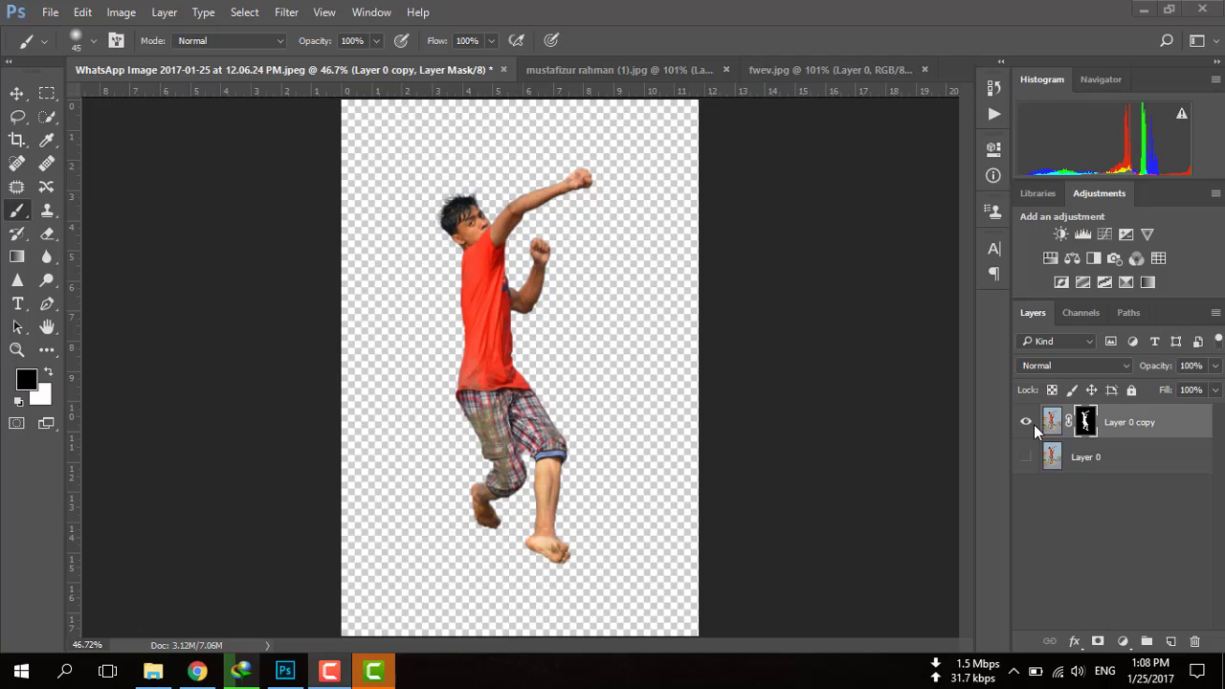
Disable the boy's cutout mask and compare the beach photo against the cricket composite
shift+click(1084, 422)
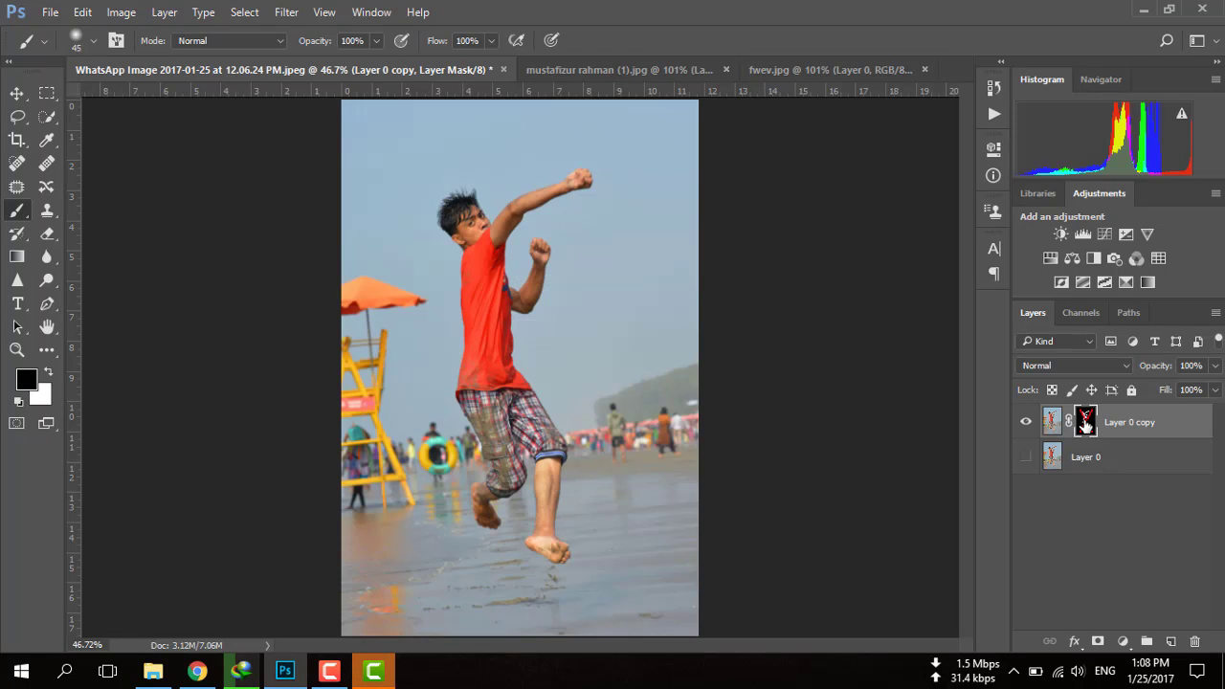
click(566, 70)
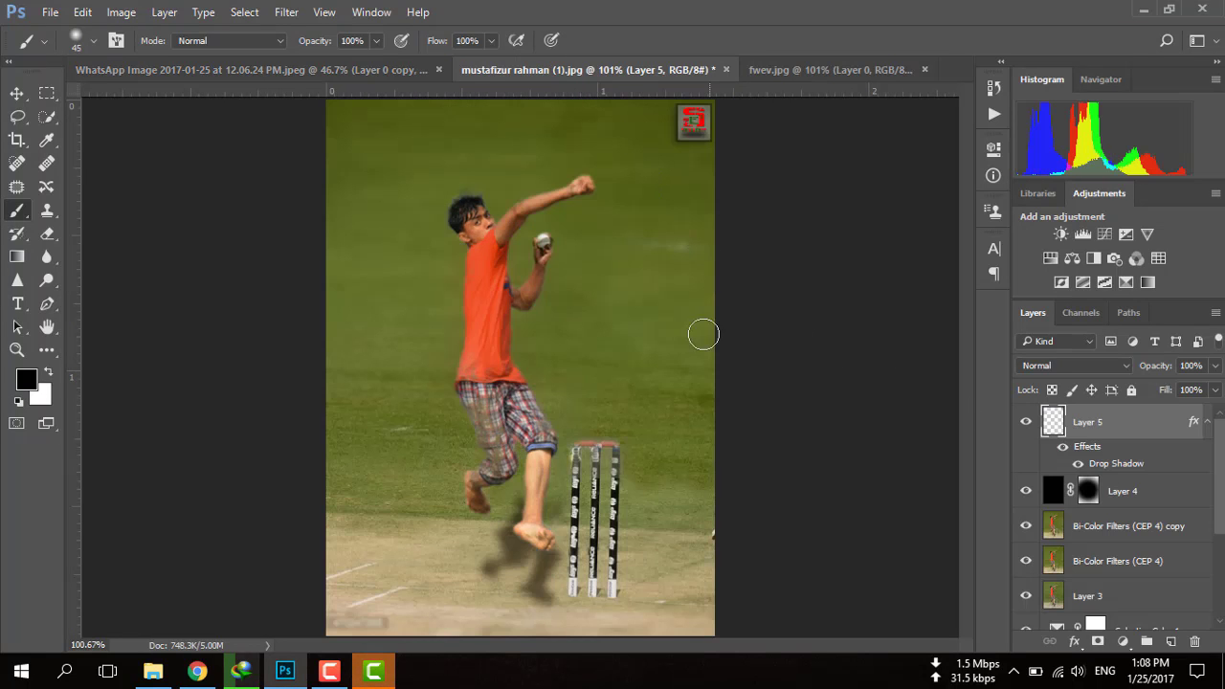
click(361, 67)
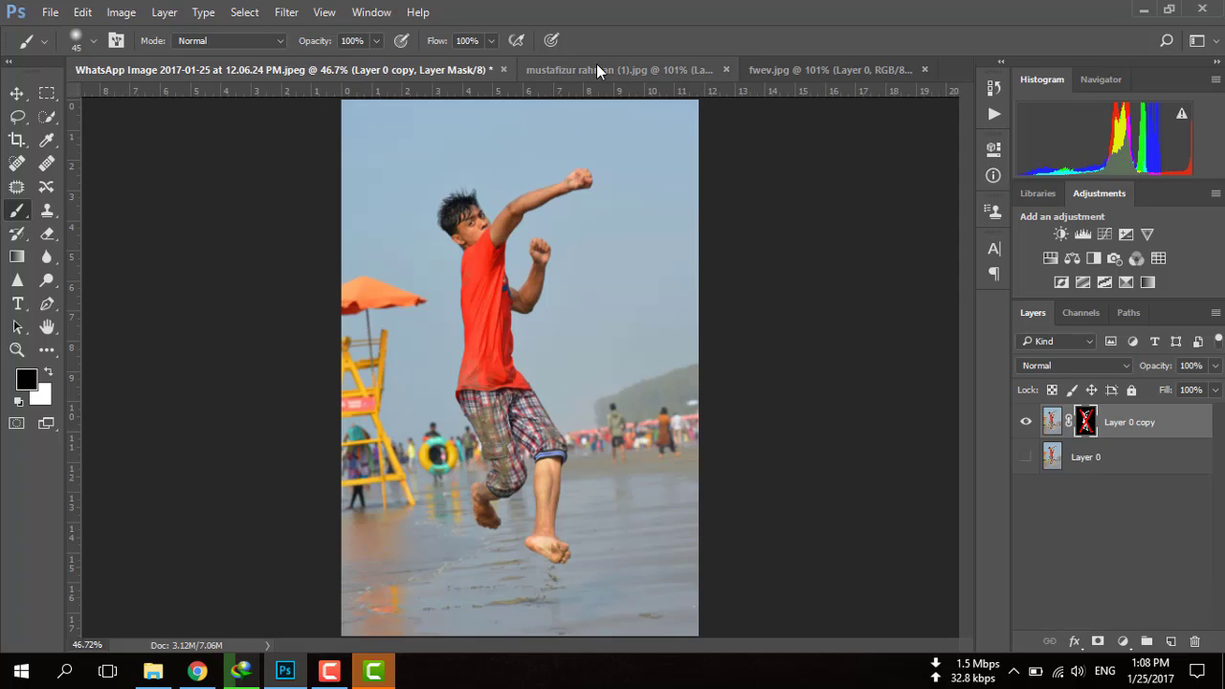
click(596, 63)
Preview Boller Photo Manpulation in Picasa, zooming in and out, then return to the beach photo
click(153, 671)
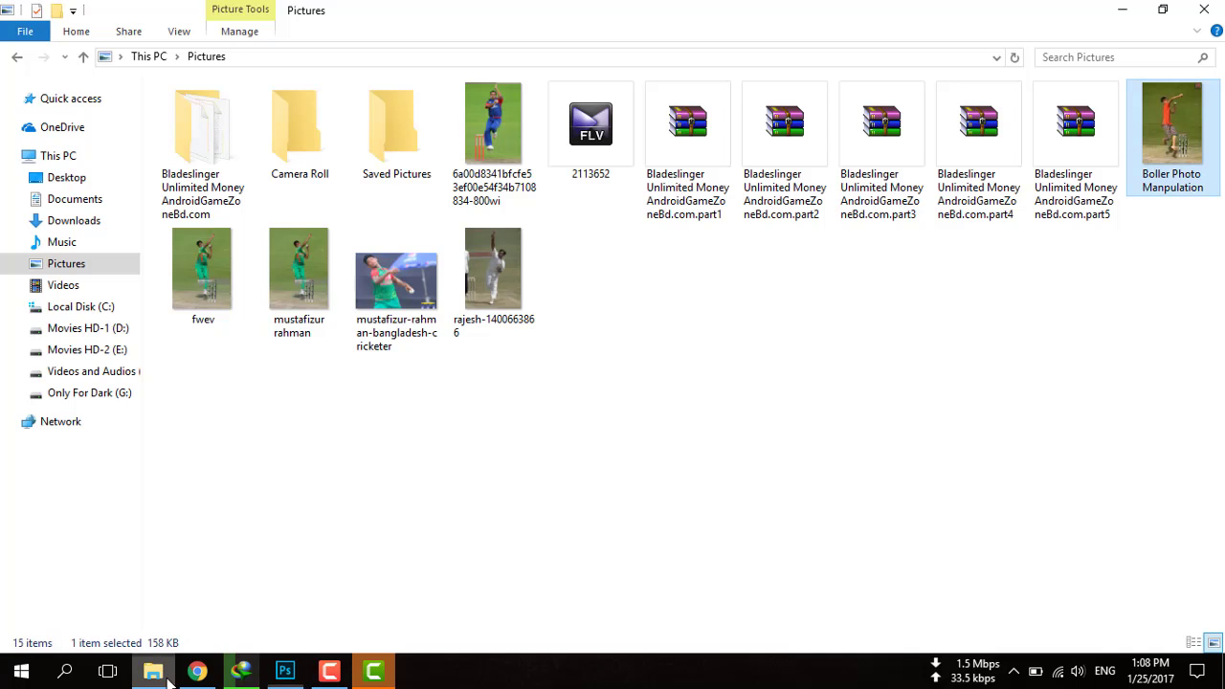
double_click(1163, 127)
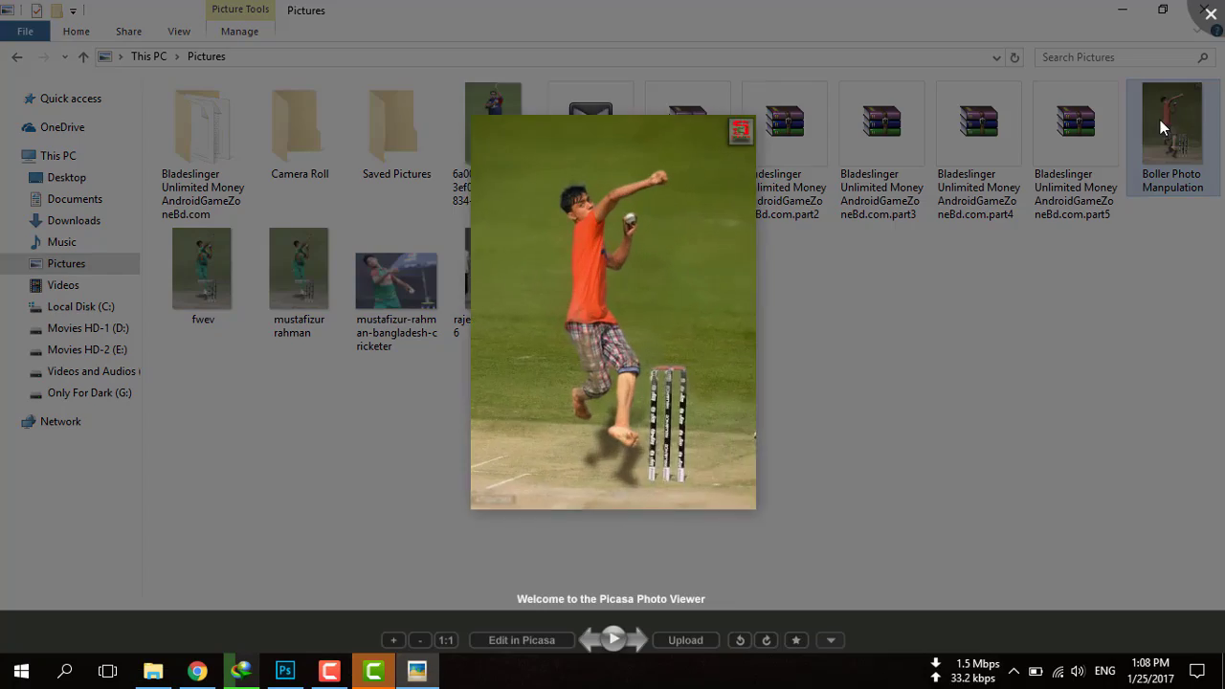
scroll(519, 243, up, 3)
scroll(582, 208, up, 2)
scroll(705, 162, down, 3)
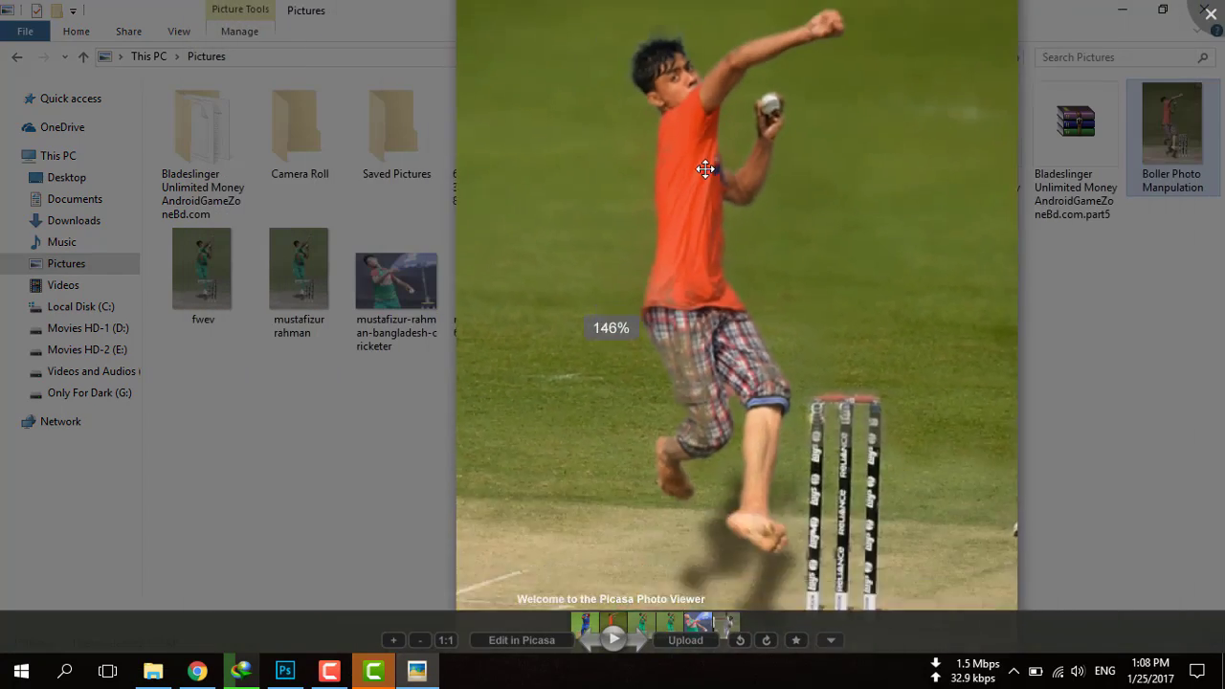
scroll(689, 201, down, 2)
scroll(672, 251, up, 1)
scroll(672, 251, up, 1)
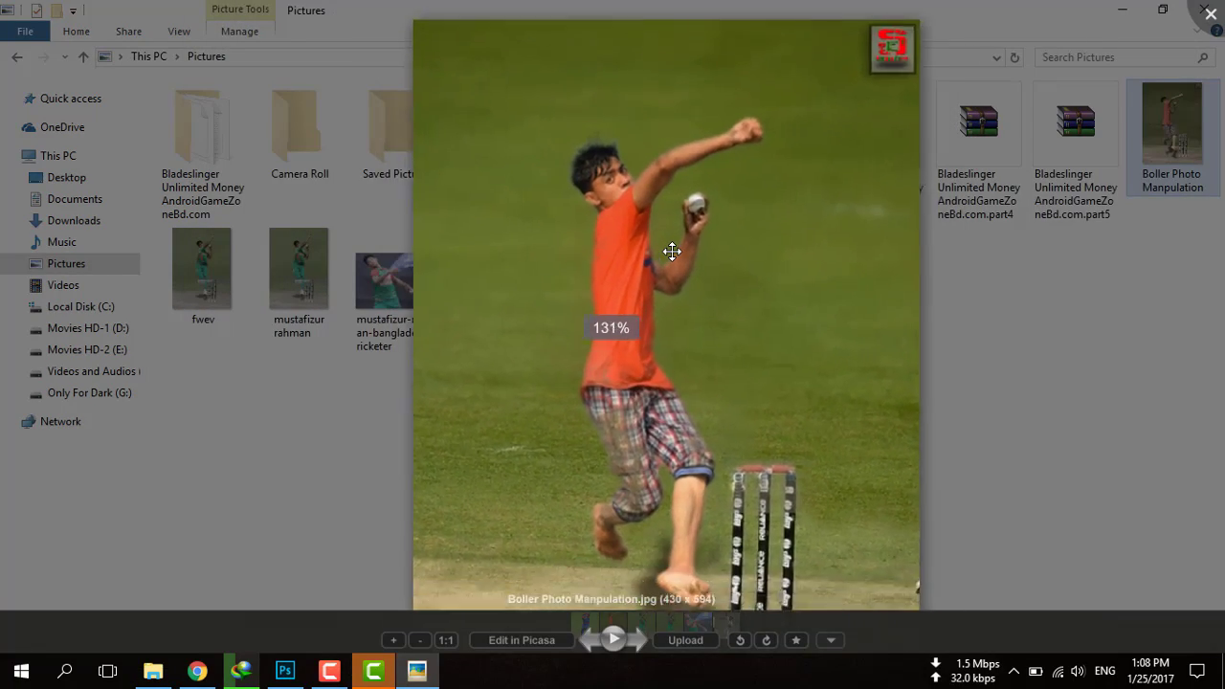
scroll(670, 252, down, 1)
scroll(670, 205, up, 1)
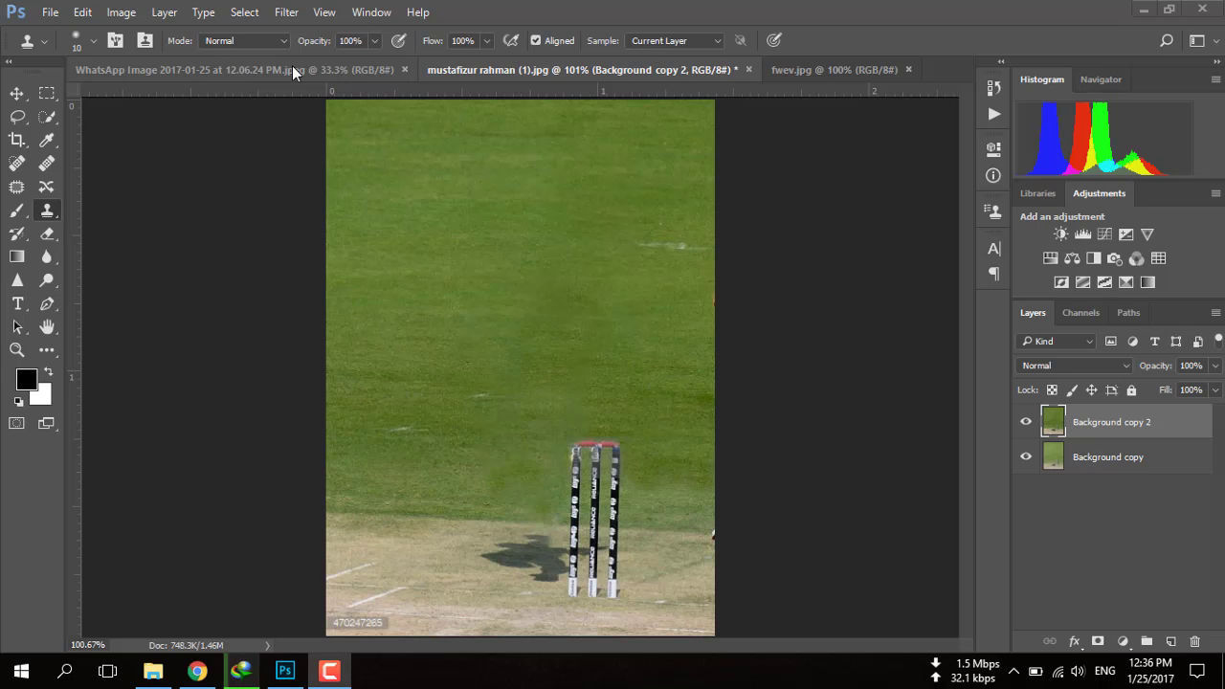
click(288, 68)
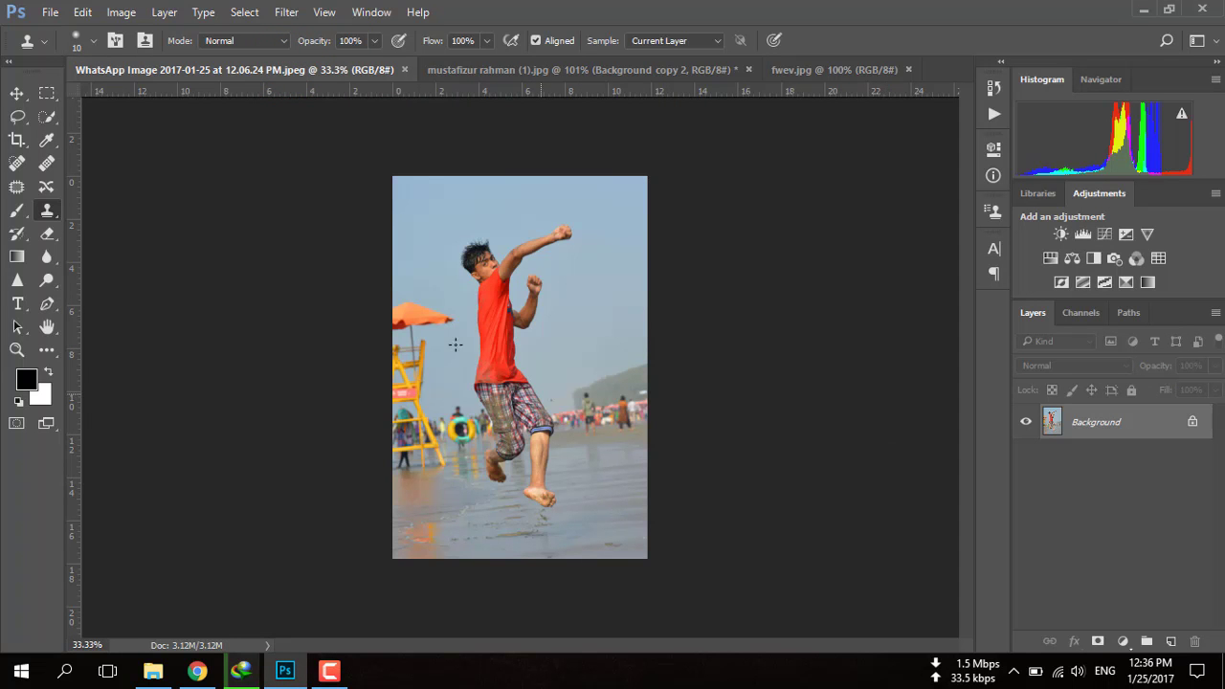
Unlock the beach photo background as Layer 0 and duplicate it into Layer 0 copy
click(1193, 423)
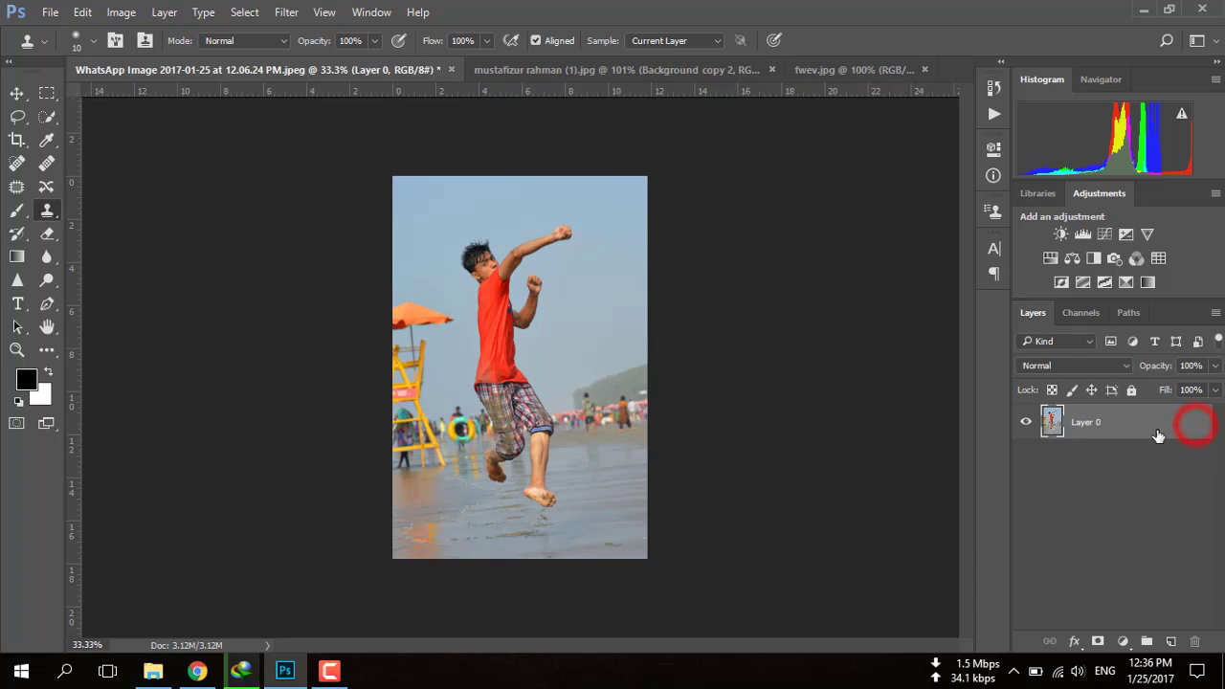
drag(1128, 426, 1170, 640)
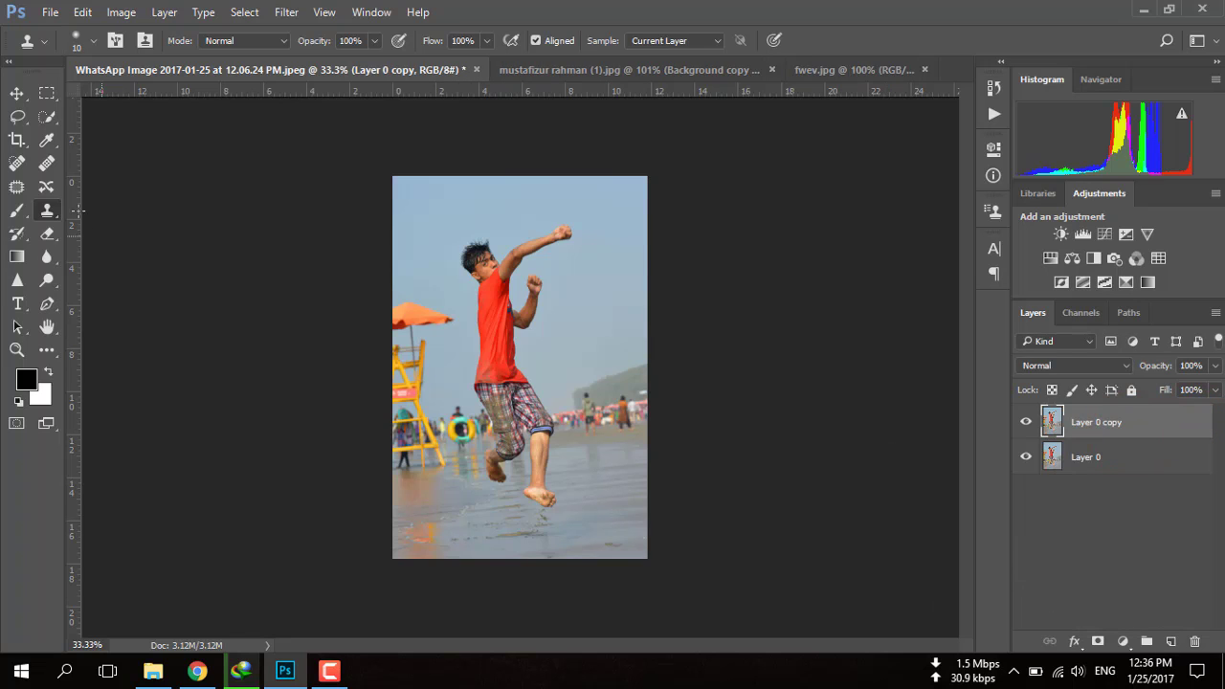
click(47, 116)
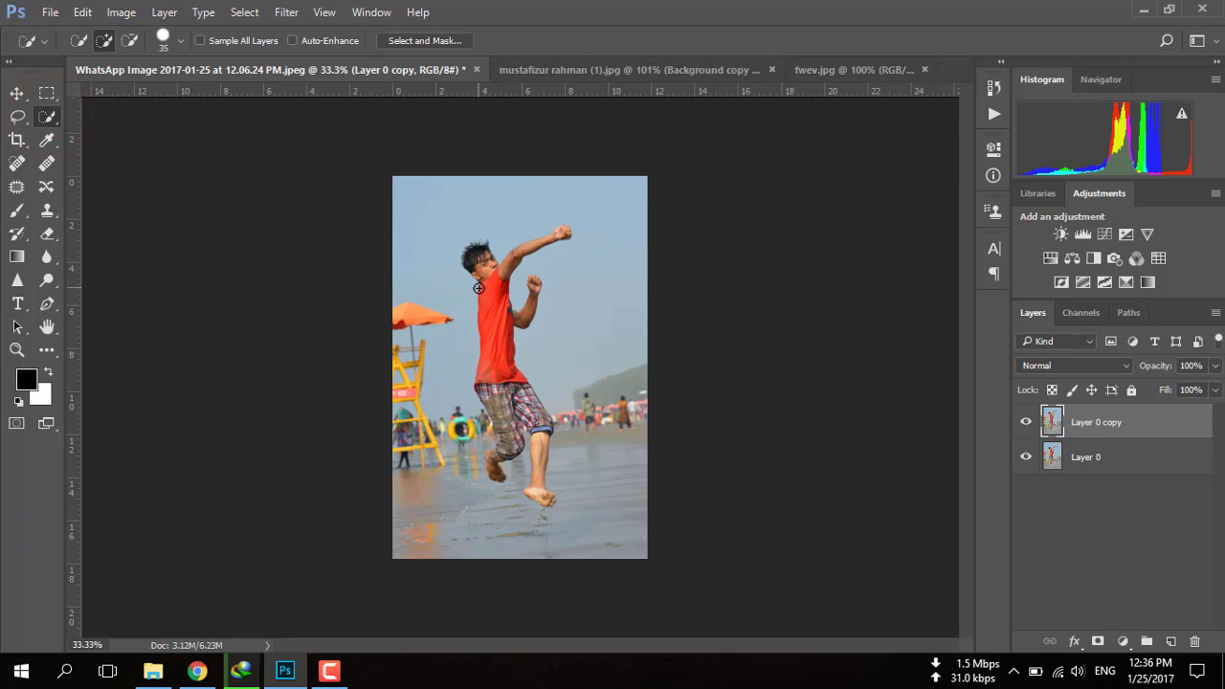
Zoom in and quick-select the boy's head and hair with a smaller brush
key(ctrl+plus)
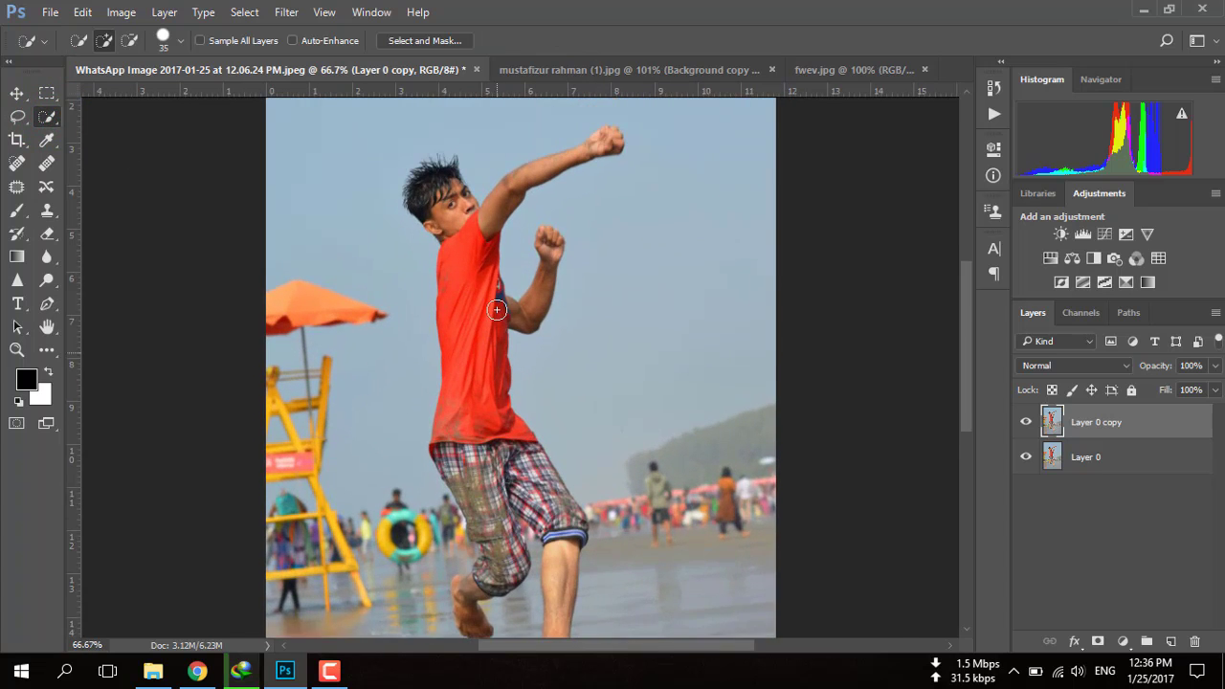
key(ctrl+plus)
key(ctrl+plus)
key(ctrl+plus)
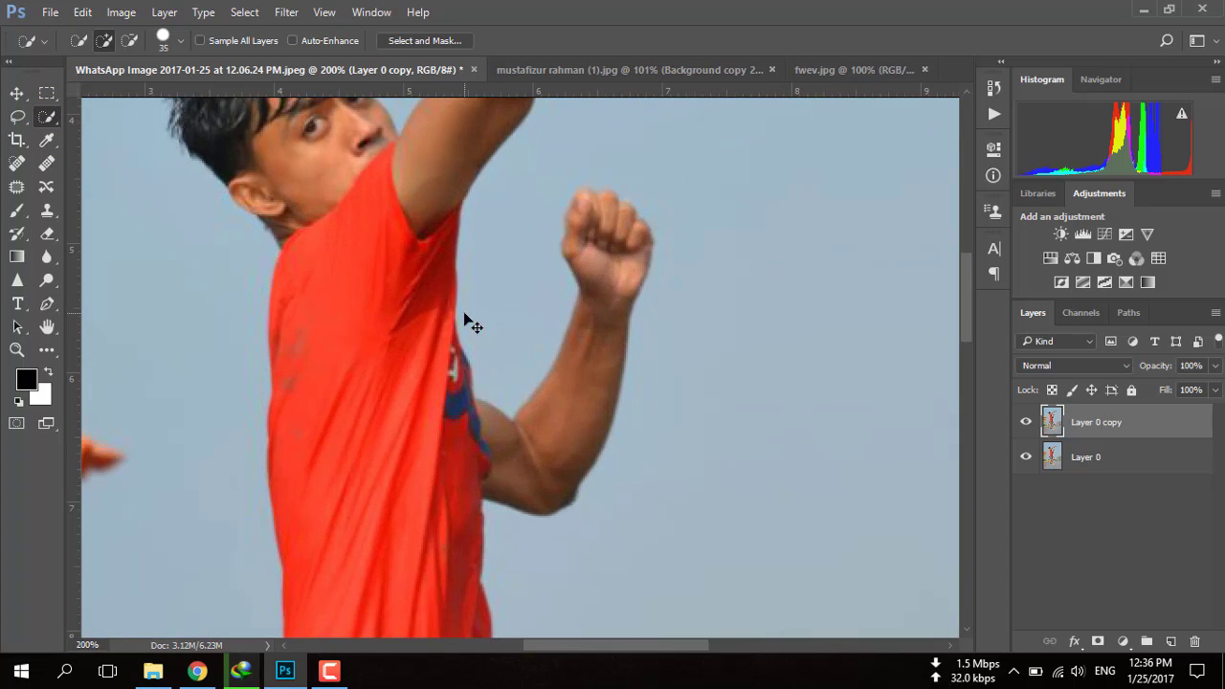
scroll(458, 313, down, 2)
key(ctrl+minus)
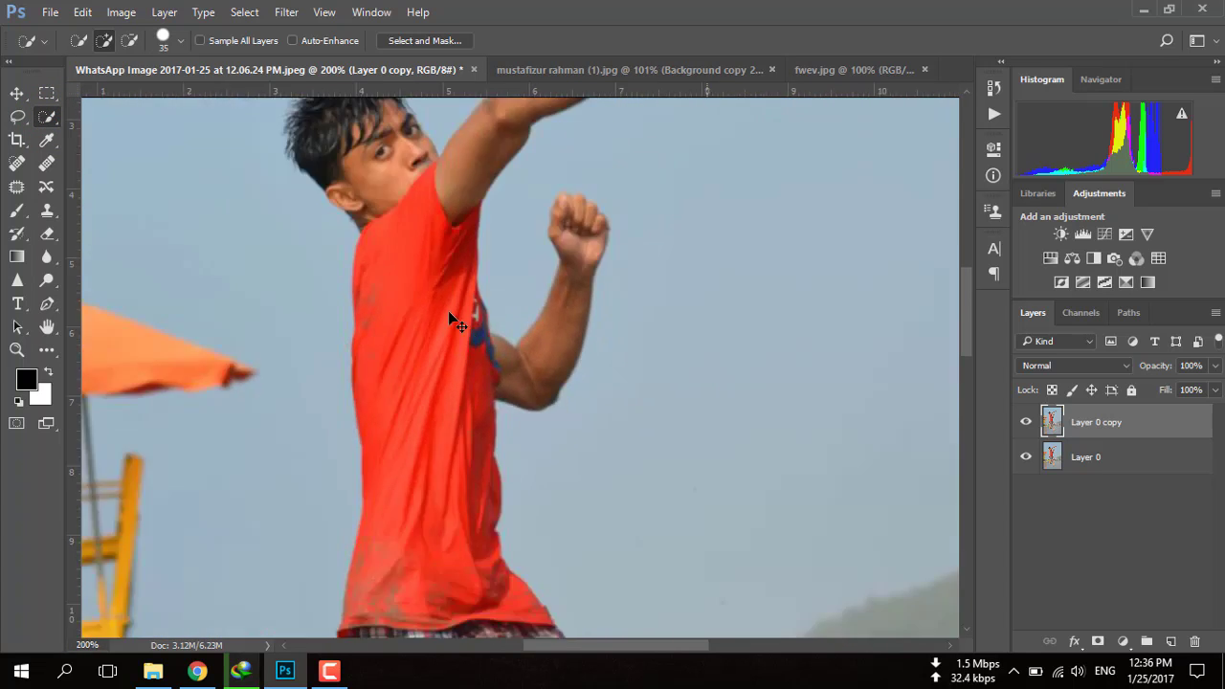
scroll(443, 311, down, 1)
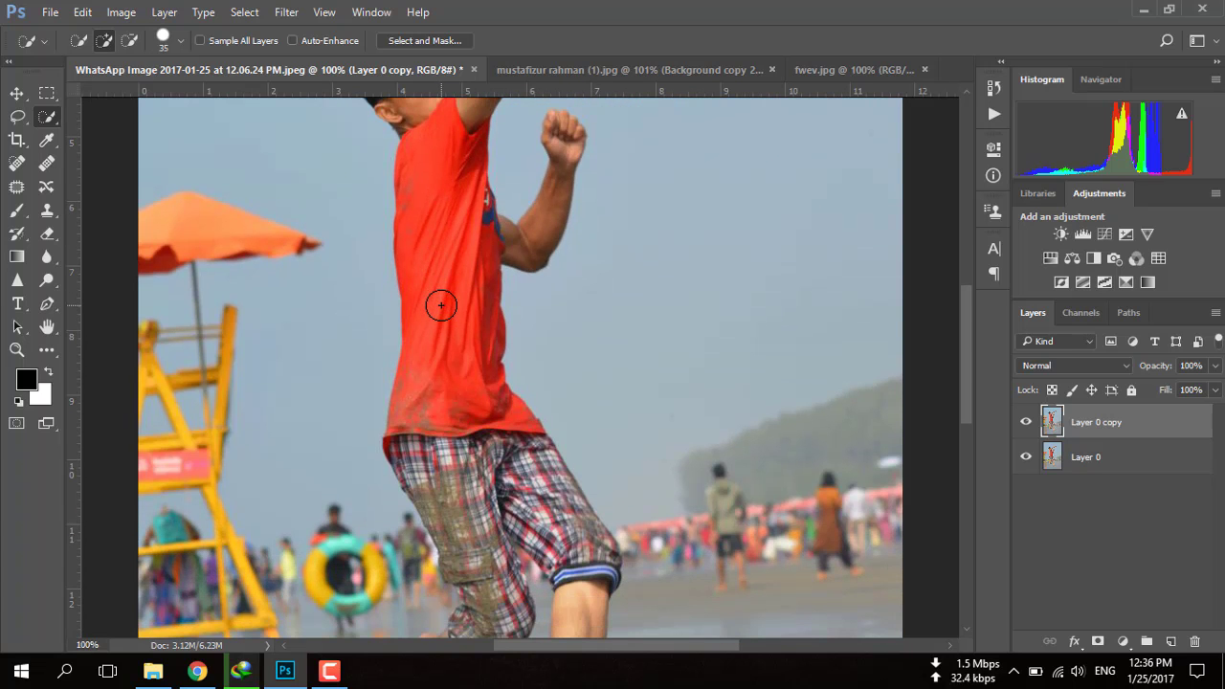
key(bracketleft)
mouse_move(431, 195)
mouse_down()
mouse_move(441, 246)
mouse_move(473, 186)
mouse_move(418, 160)
mouse_up()
scroll(441, 246, up, 2)
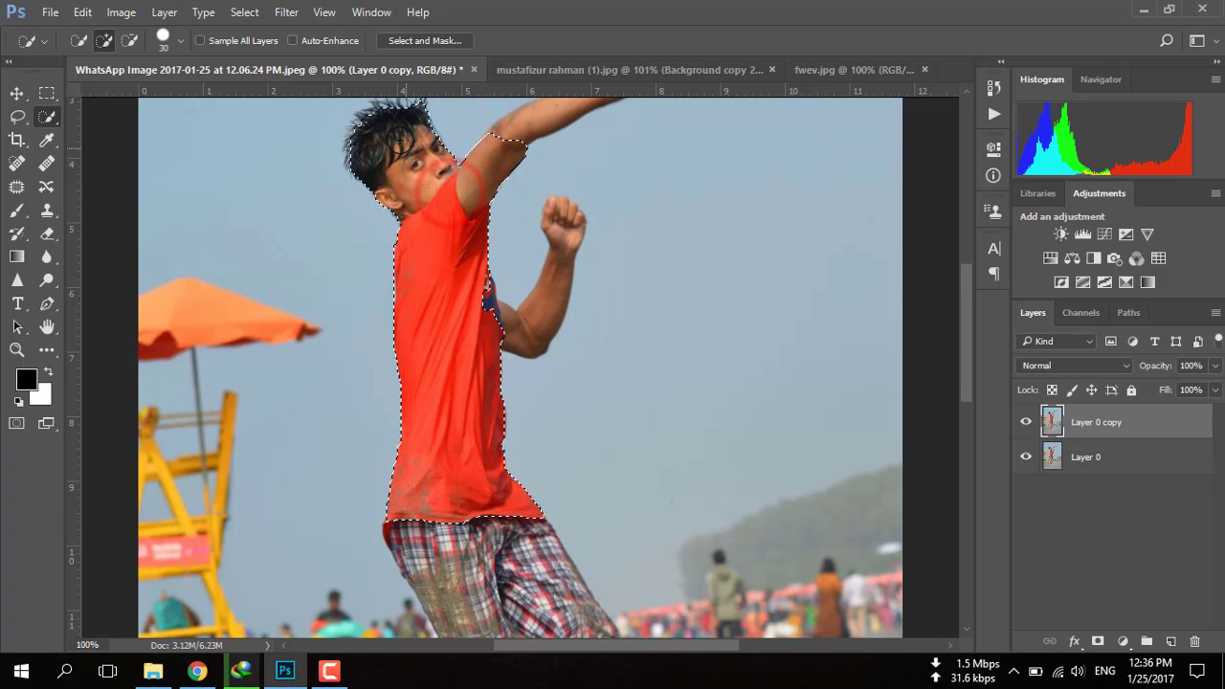
scroll(411, 167, up, 1)
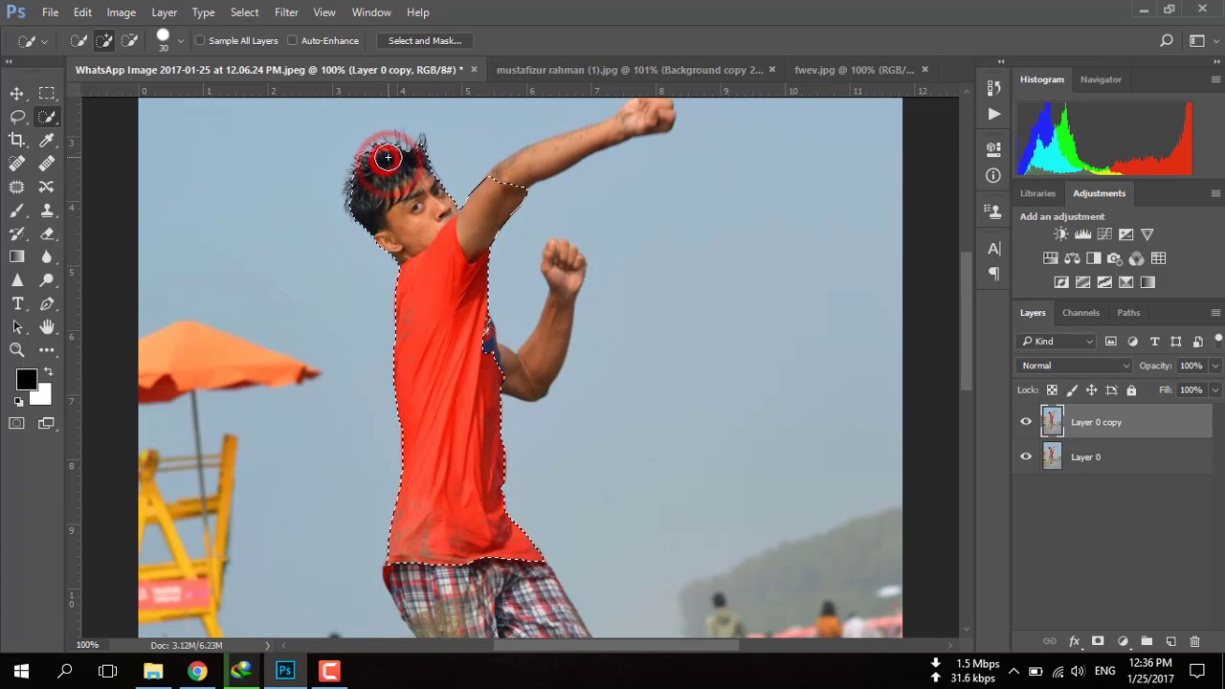
drag(385, 160, 422, 139)
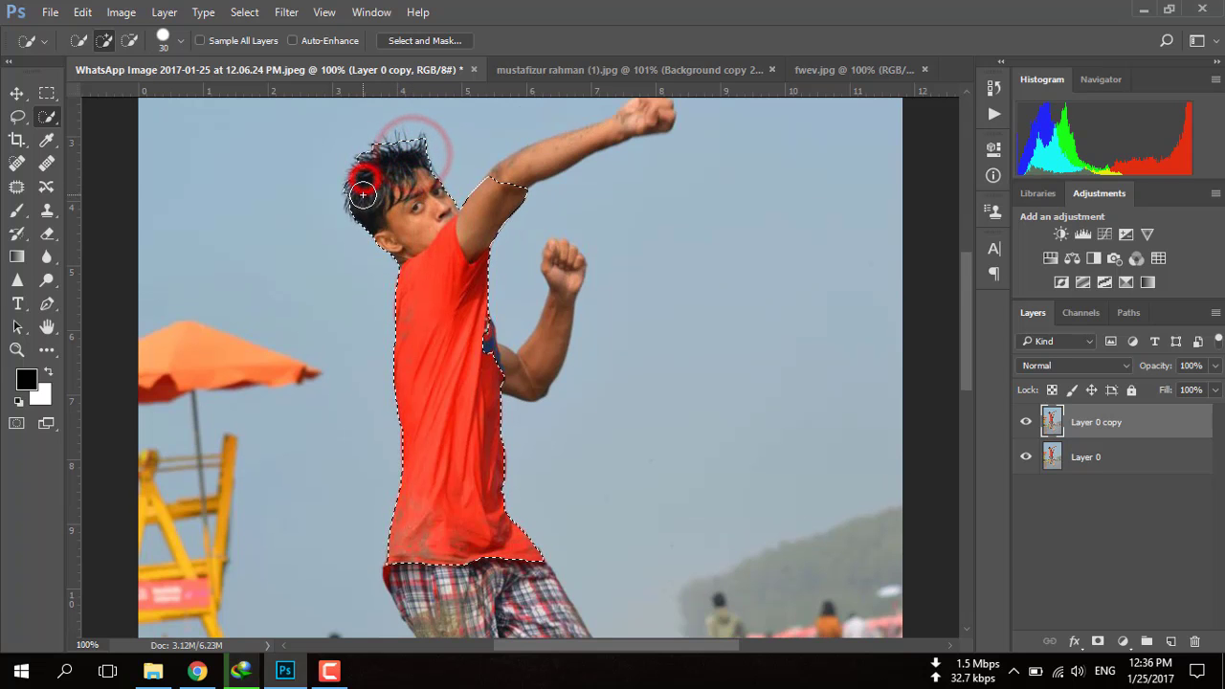
click(475, 325)
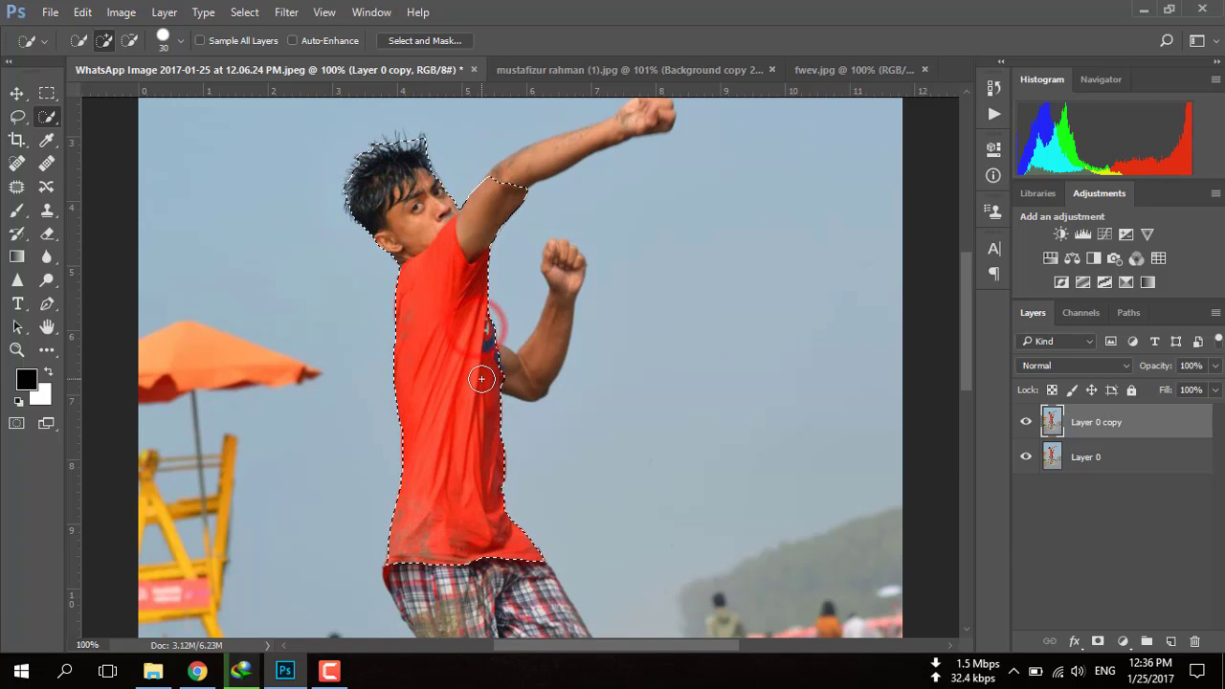
Extend the selection down over the shirt, arms and shorts, adding stray hair
scroll(480, 354, down, 2)
scroll(479, 354, down, 3)
scroll(410, 296, down, 1)
mouse_move(409, 296)
mouse_down()
mouse_move(545, 337)
mouse_move(566, 388)
mouse_move(488, 467)
mouse_up()
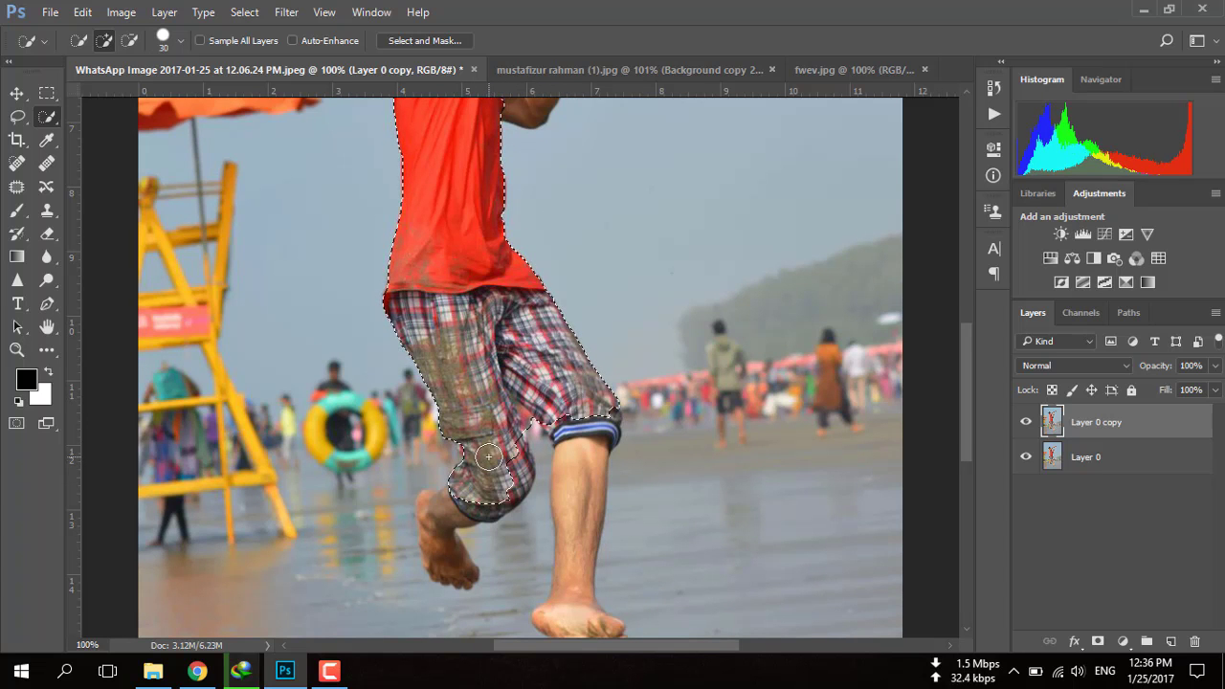
scroll(488, 438, down, 1)
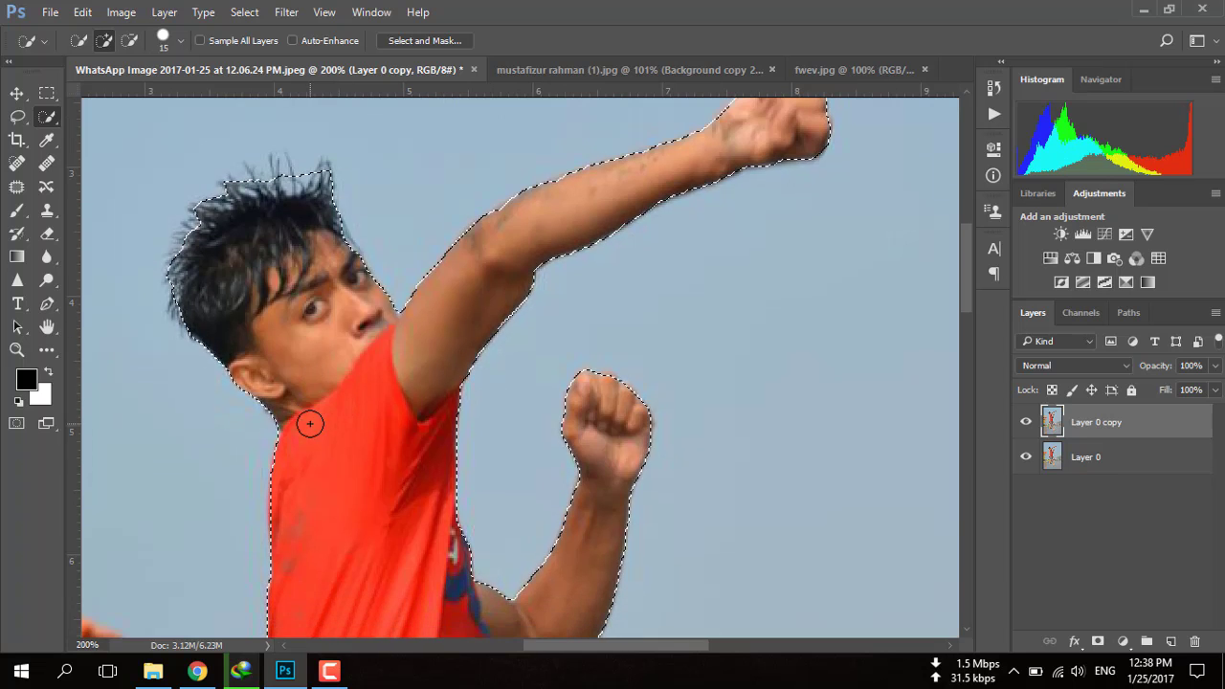
click(328, 239)
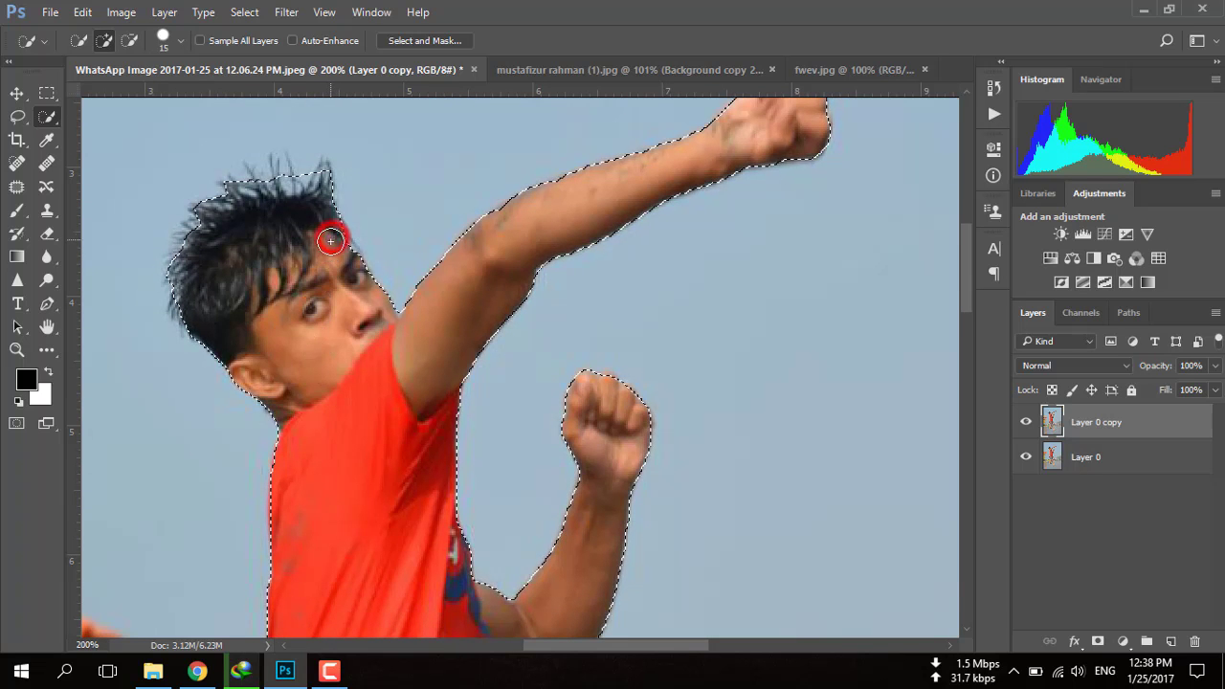
scroll(248, 287, down, 1)
scroll(230, 363, down, 1)
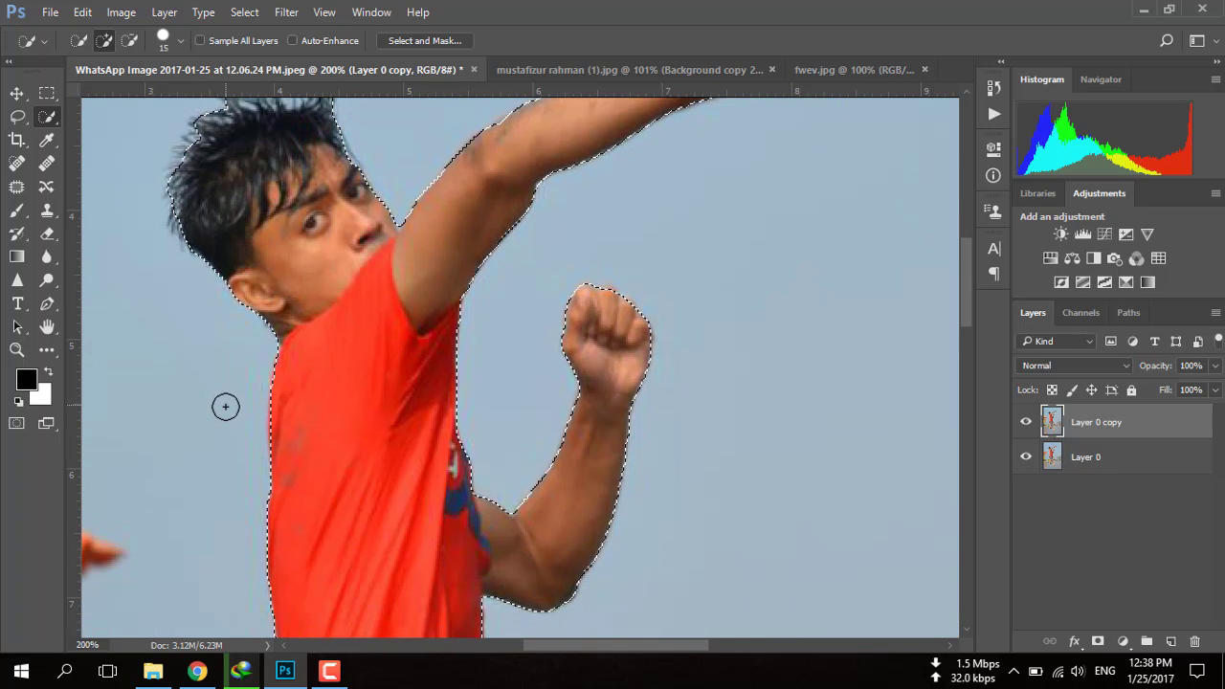
scroll(224, 405, up, 2)
scroll(226, 407, up, 1)
Refine the hair edges above and beside the boy's head in Select and Mask and apply
click(446, 40)
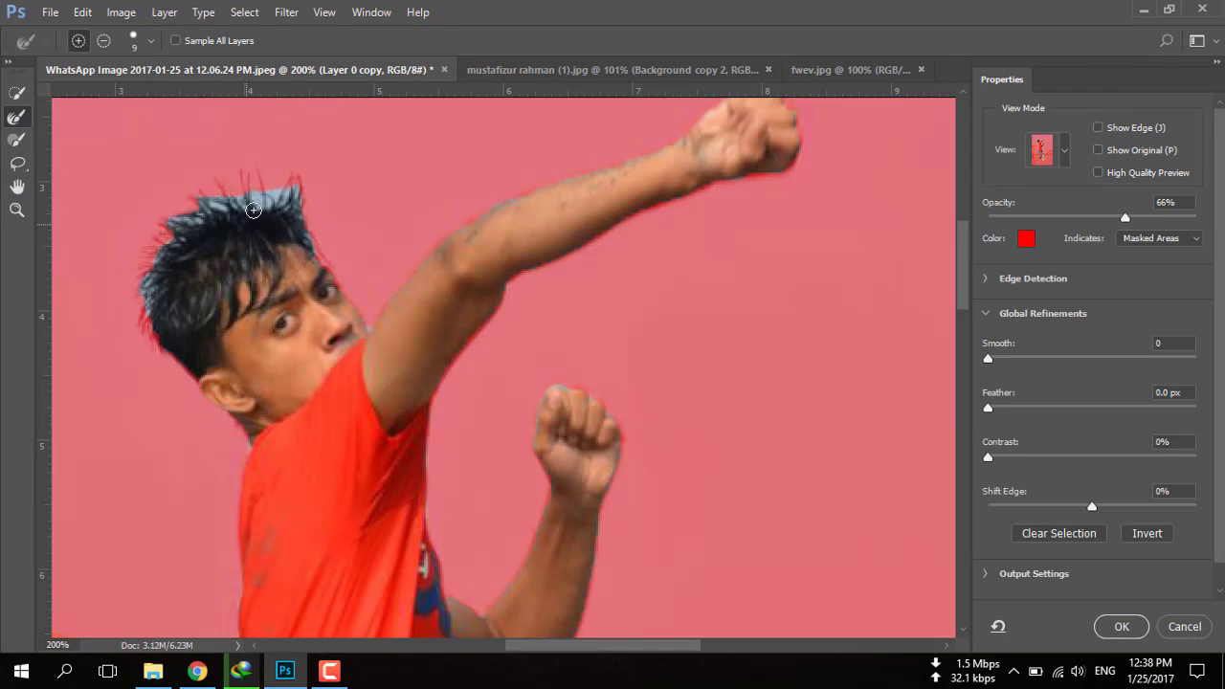
drag(299, 185, 274, 193)
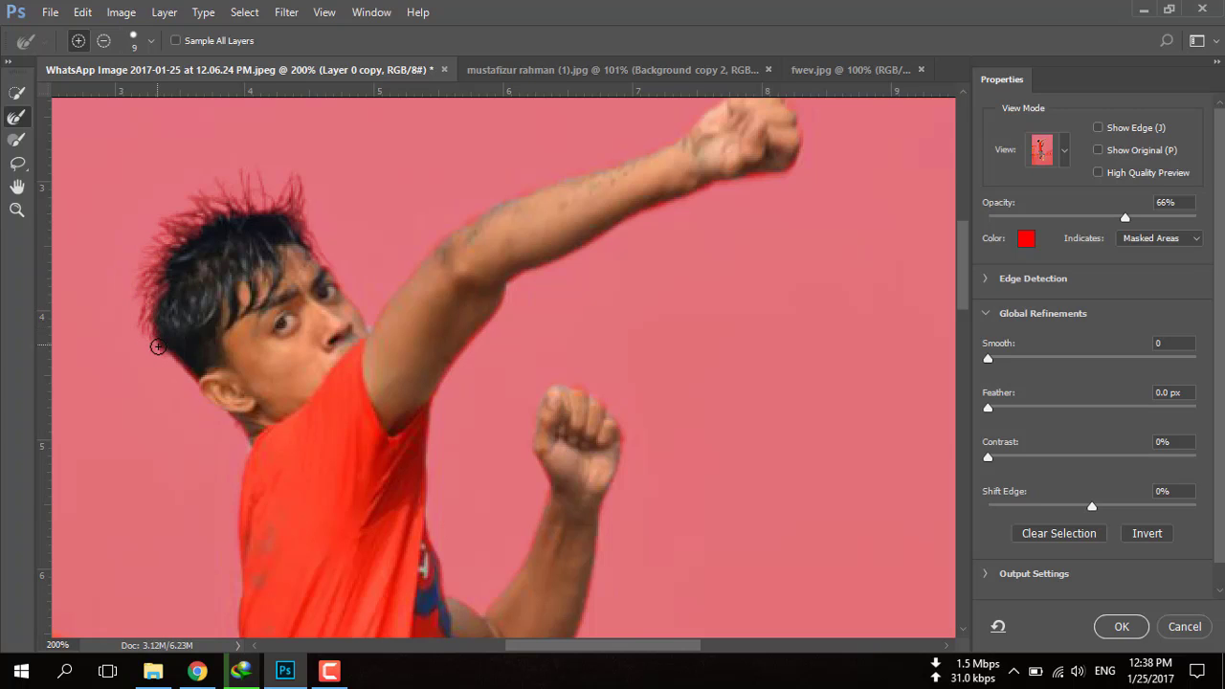
drag(161, 354, 182, 378)
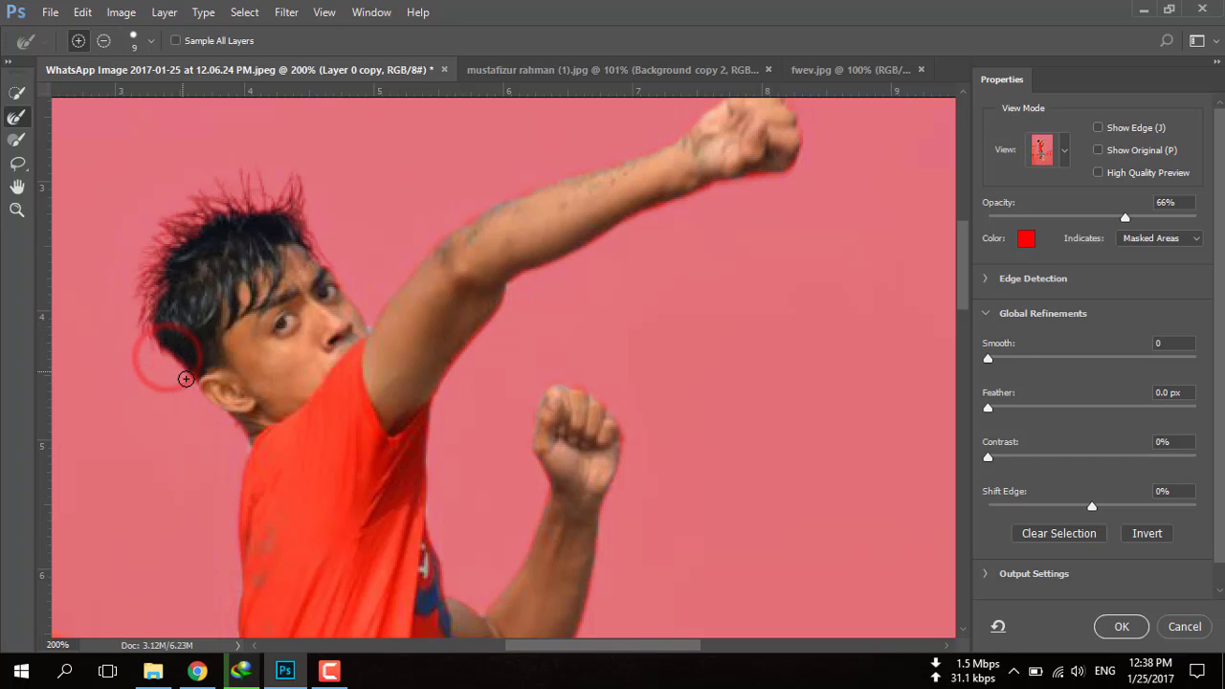
click(1112, 627)
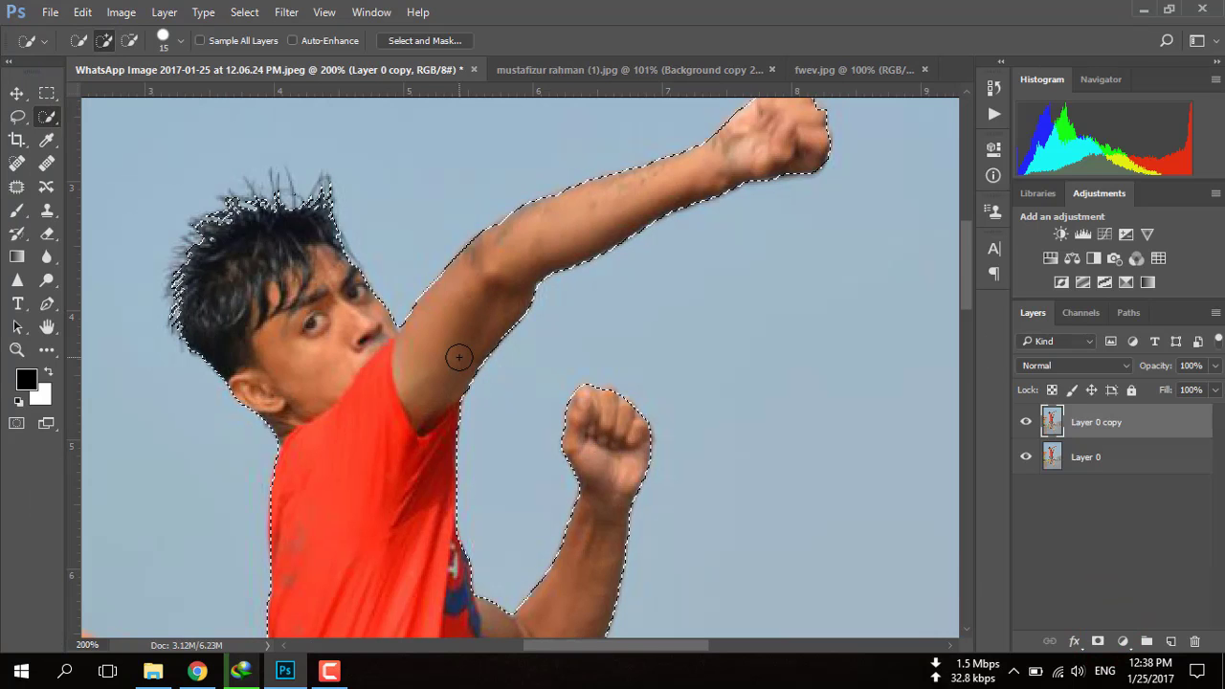
Mask the background off Layer 0 copy, hide Layer 0, and switch to the cricket pitch image
key(ctrl+0)
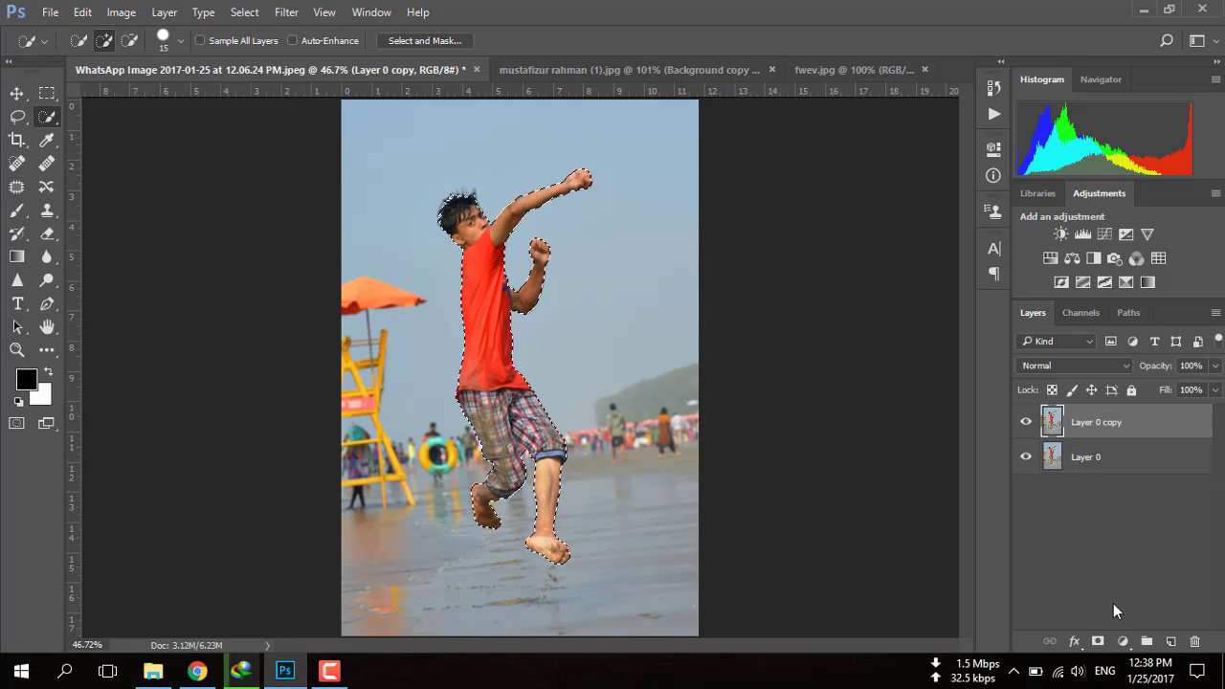
click(1098, 641)
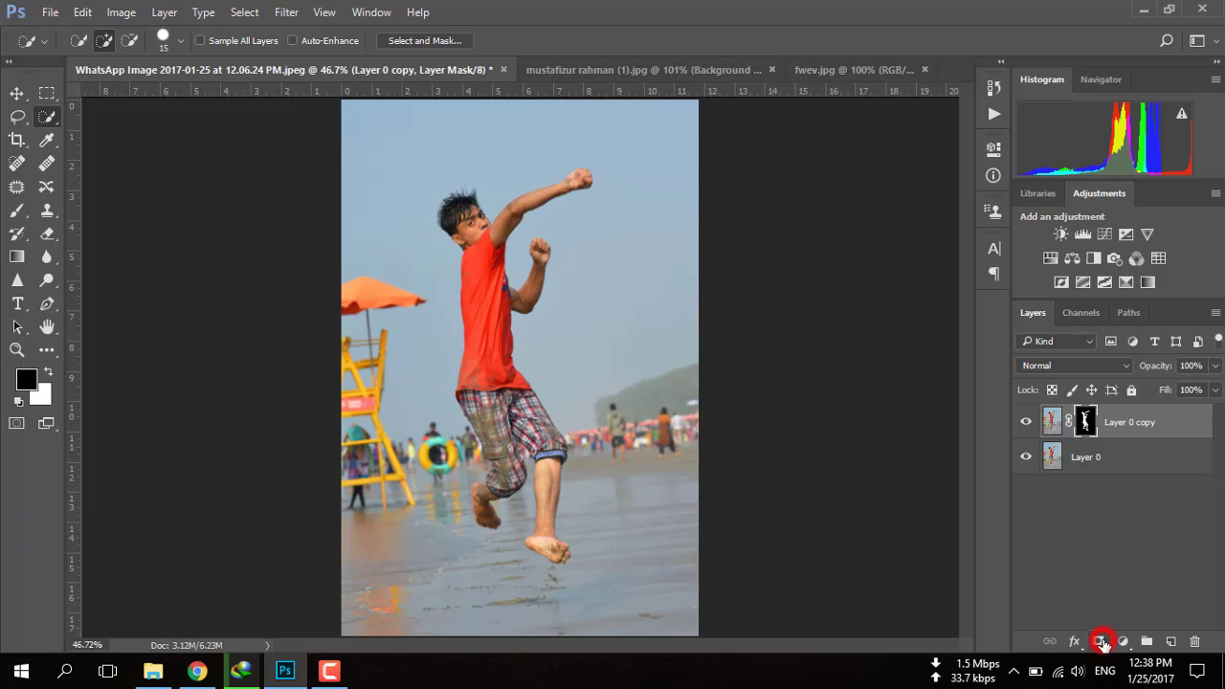
click(1024, 458)
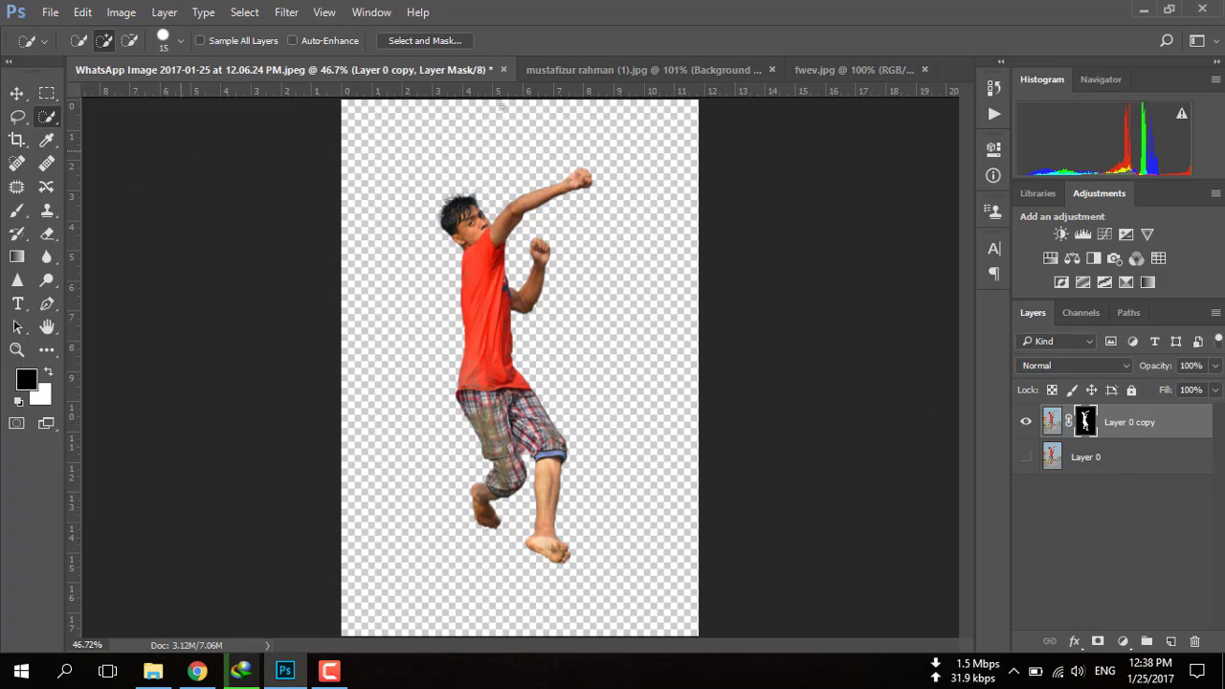
click(627, 72)
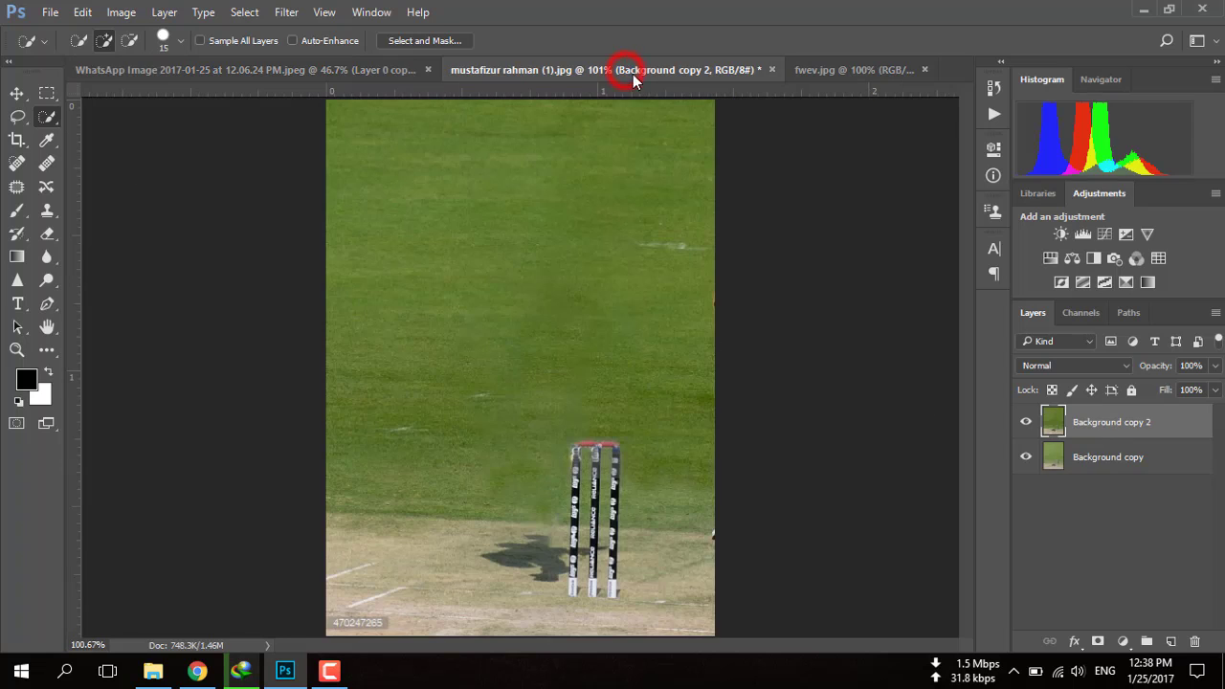
Drag the cut-out boy from the beach photo into the cricket pitch document
click(324, 68)
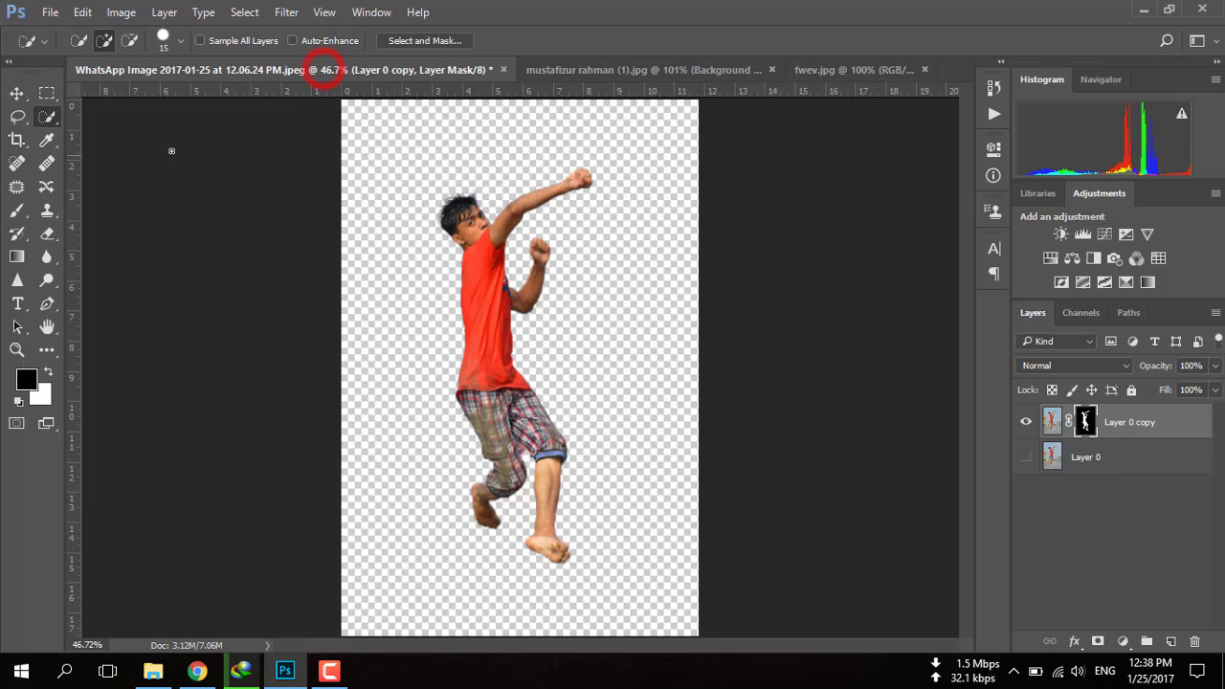
click(20, 95)
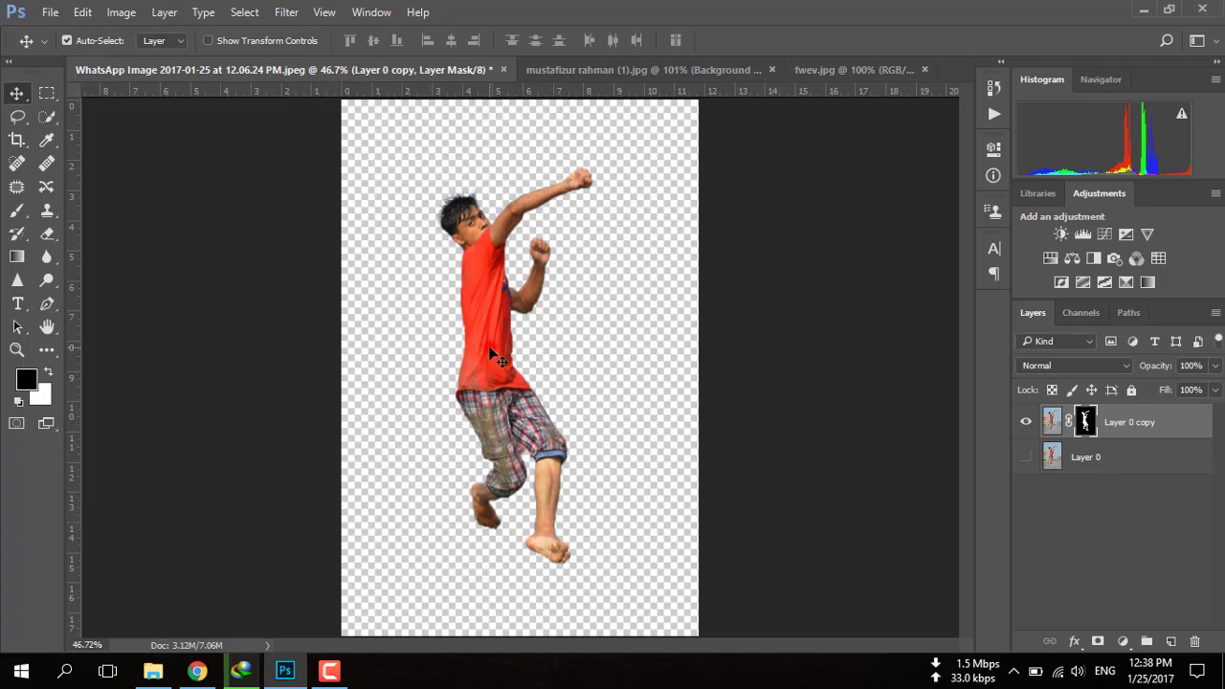
mouse_move(495, 357)
mouse_down()
mouse_move(593, 81)
mouse_move(487, 319)
mouse_up()
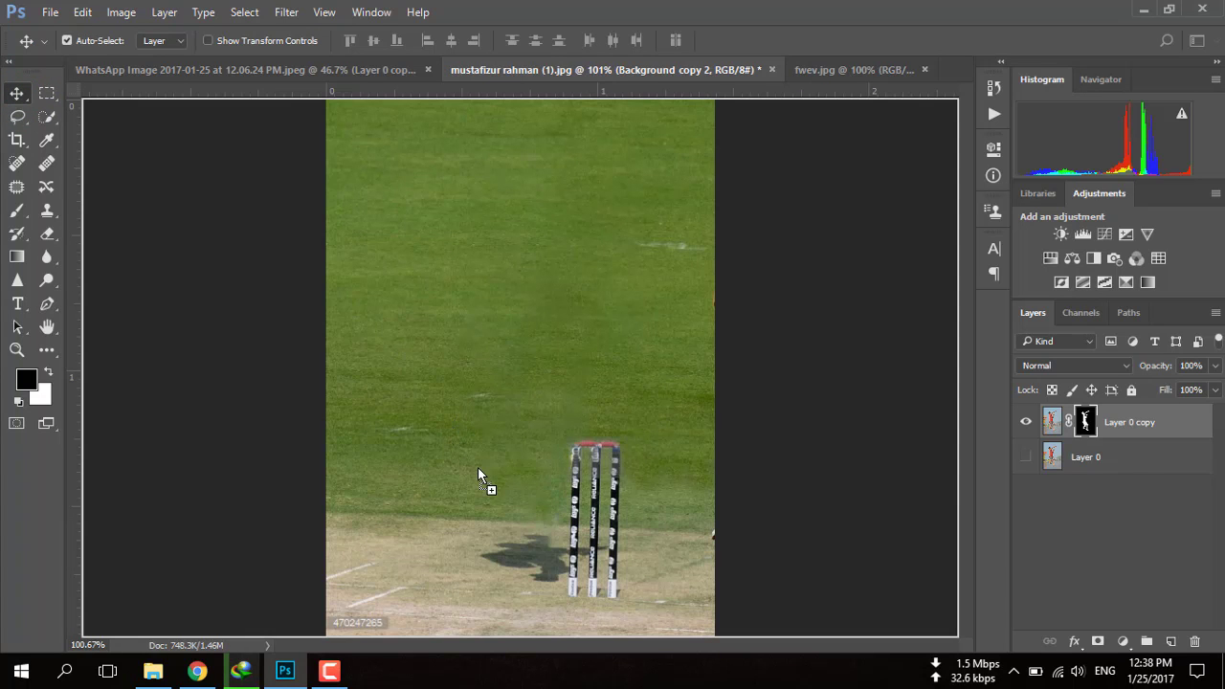
drag(451, 448, 477, 467)
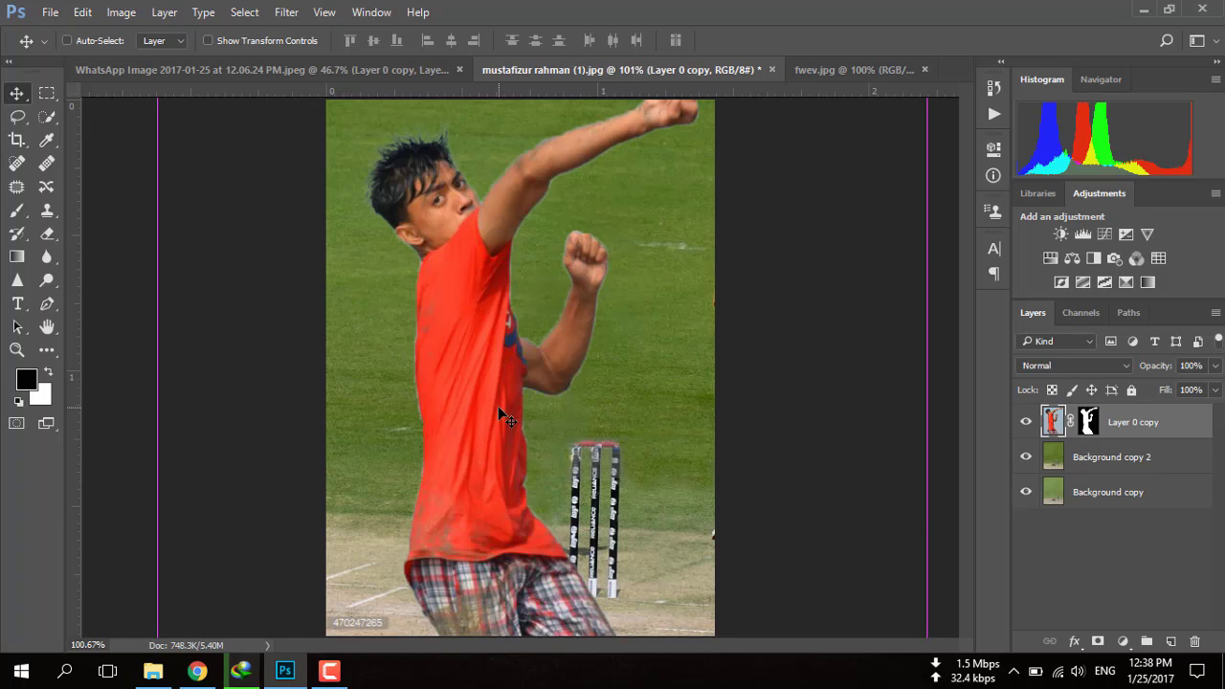
Scale the boy to about 45% and position him beside the stumps
key(ctrl+minus)
key(ctrl+minus)
key(ctrl+minus)
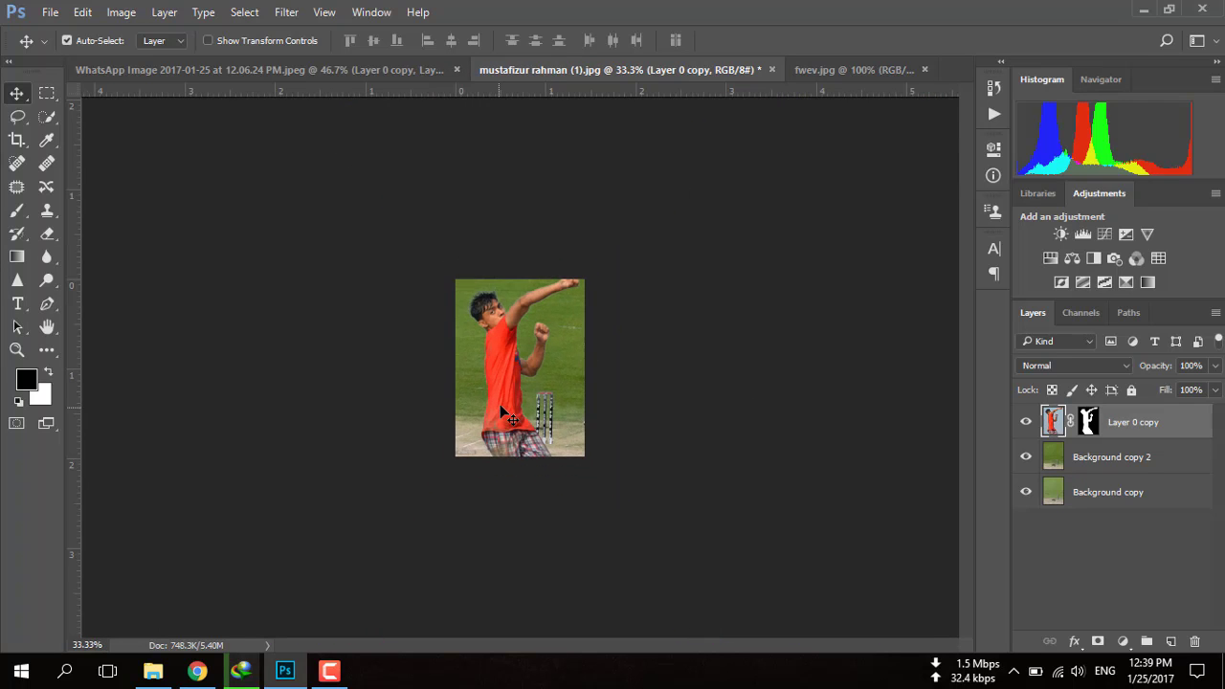
key(ctrl+t)
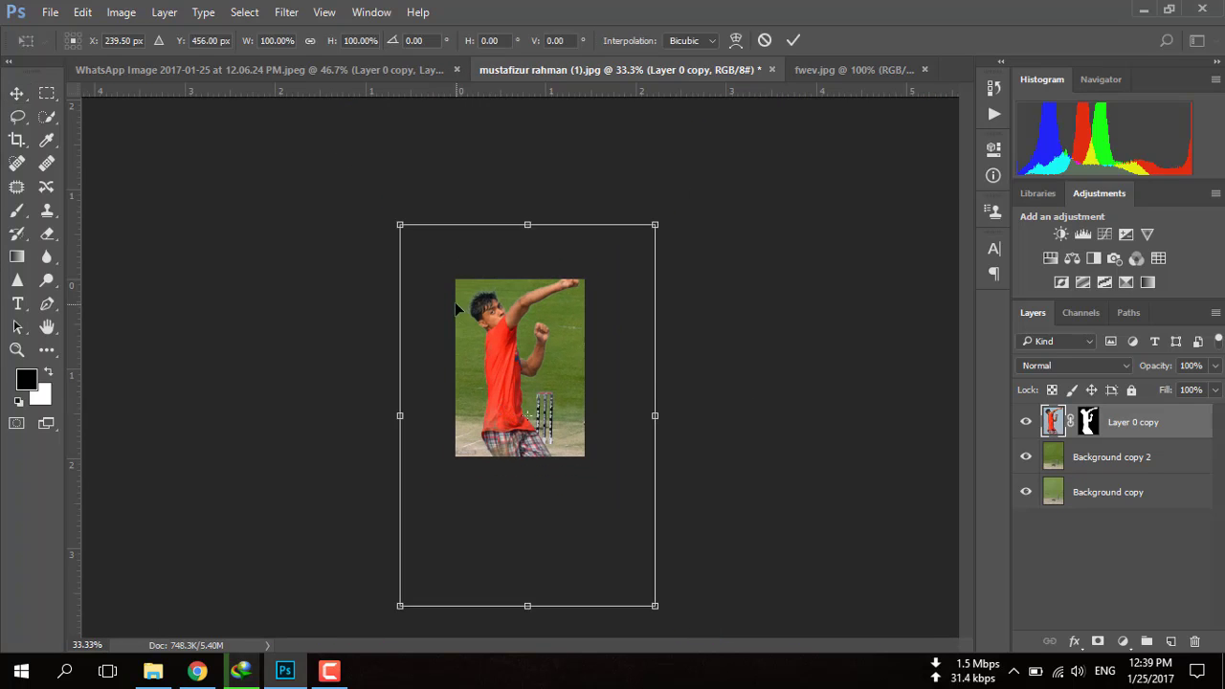
drag(400, 224, 555, 422)
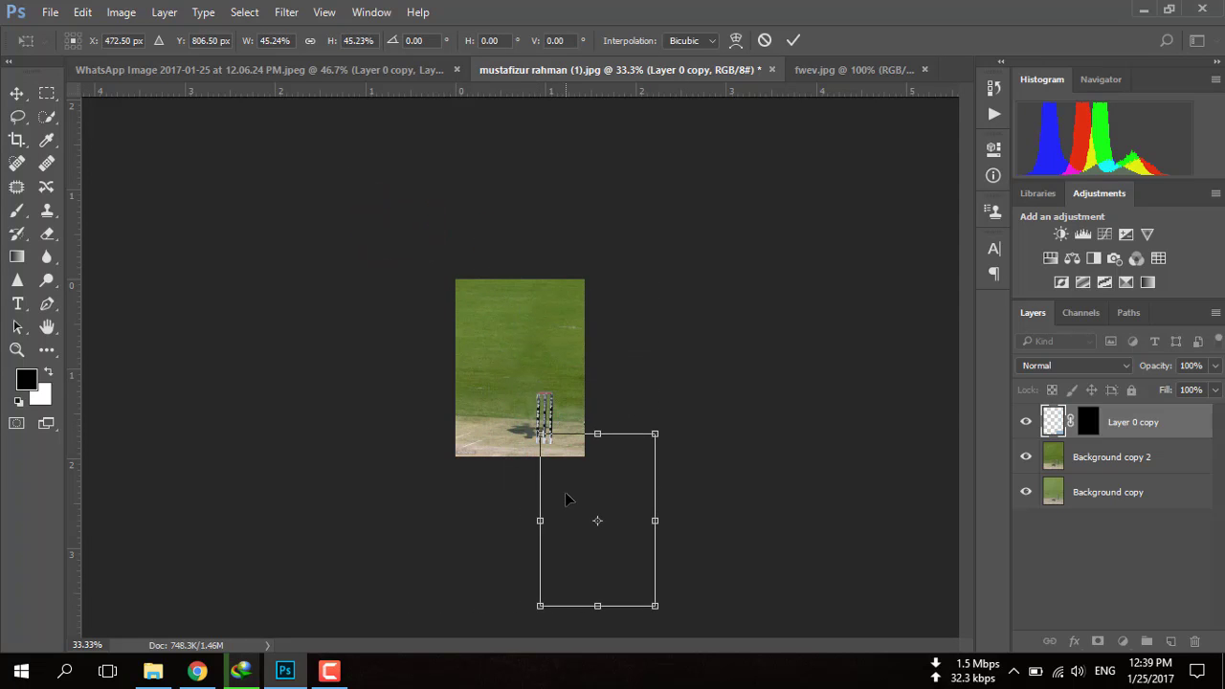
drag(566, 494, 495, 348)
key(Return)
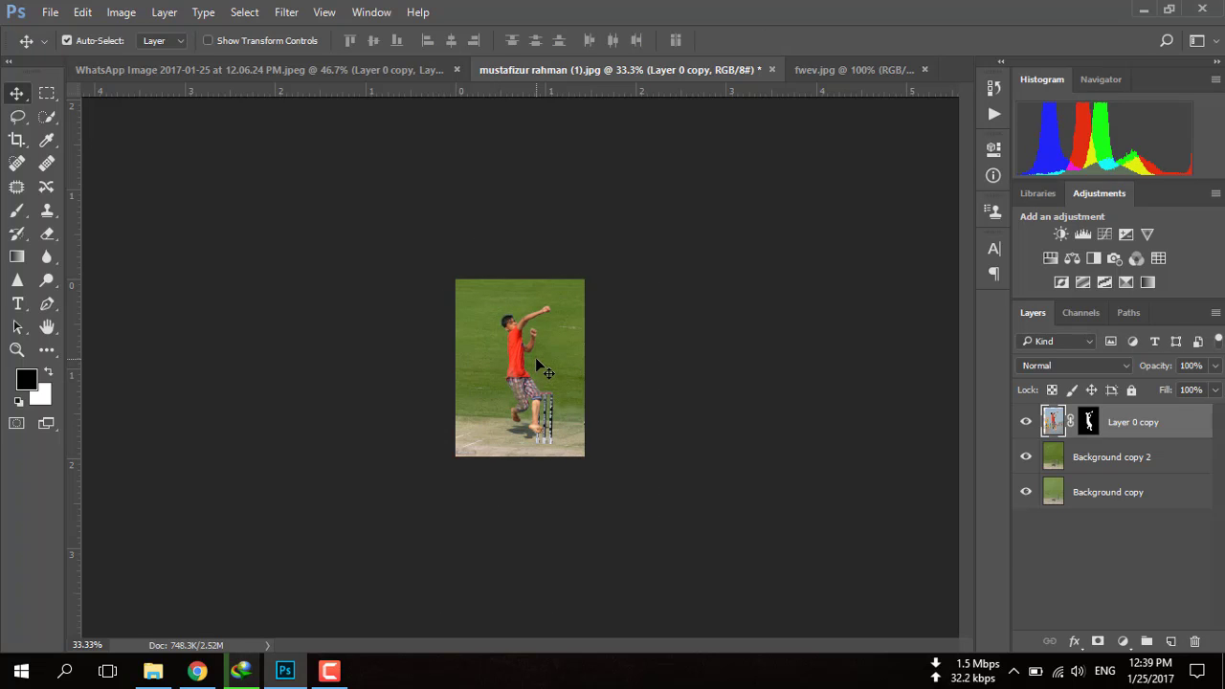
key(ctrl+0)
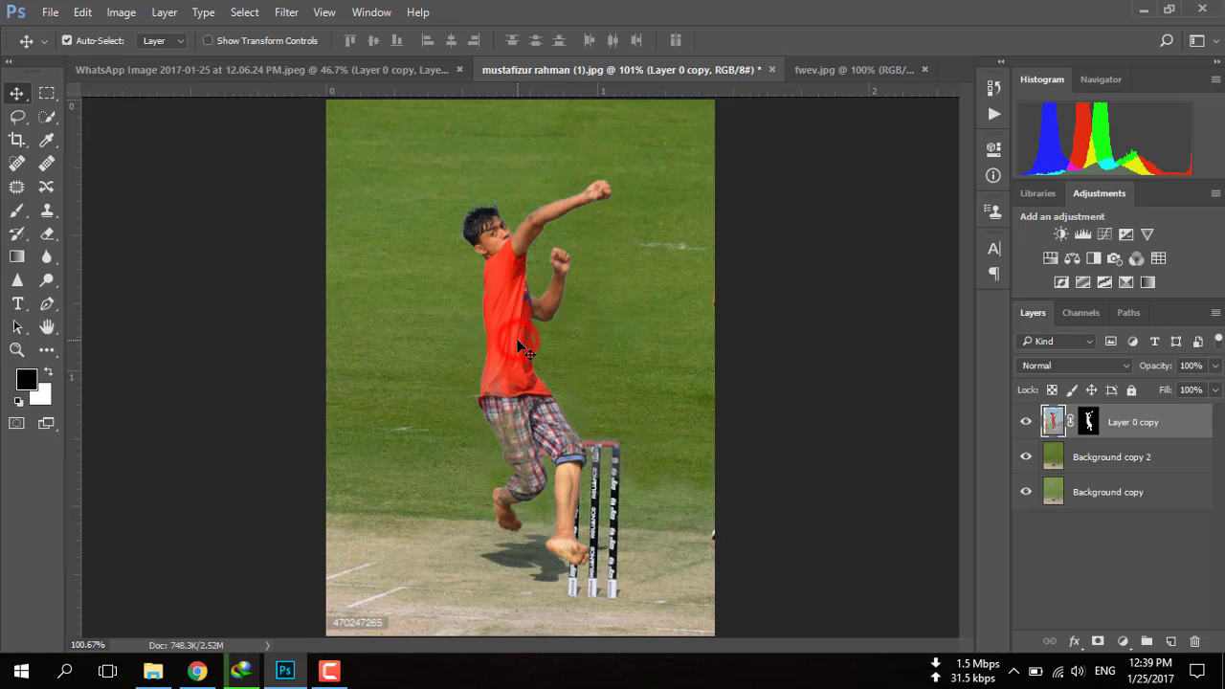
Shift the boy slightly left and compare his pose with the reference bowler photo
drag(518, 341, 493, 340)
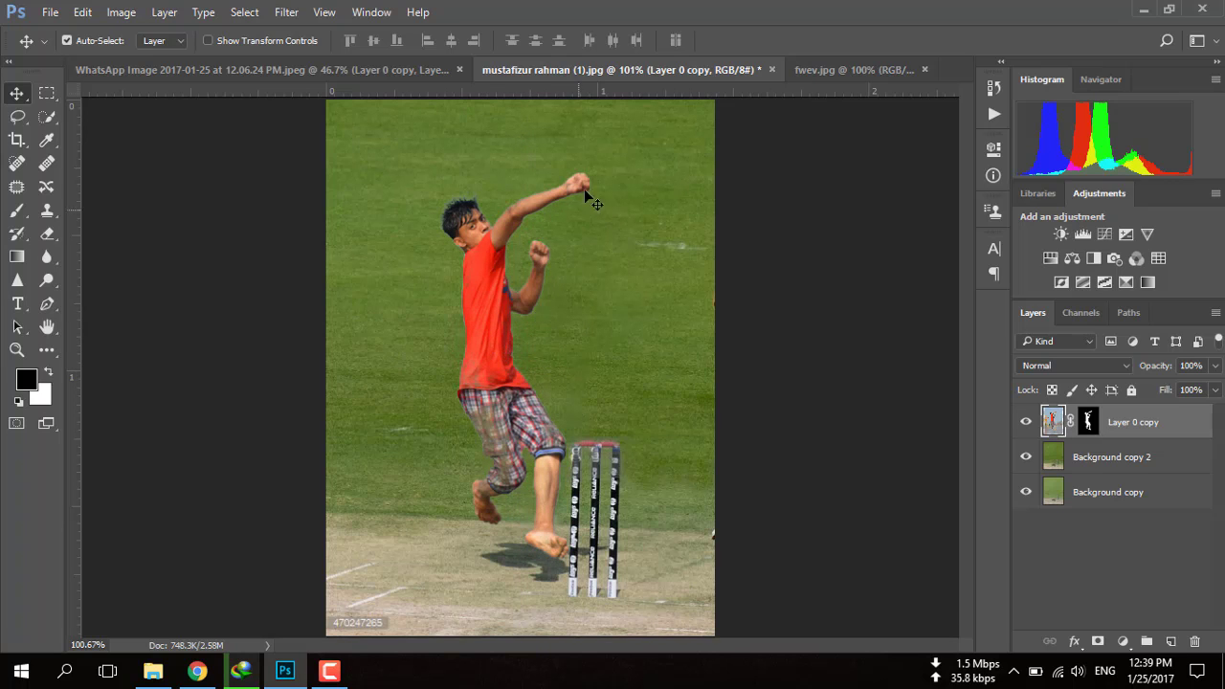
click(828, 73)
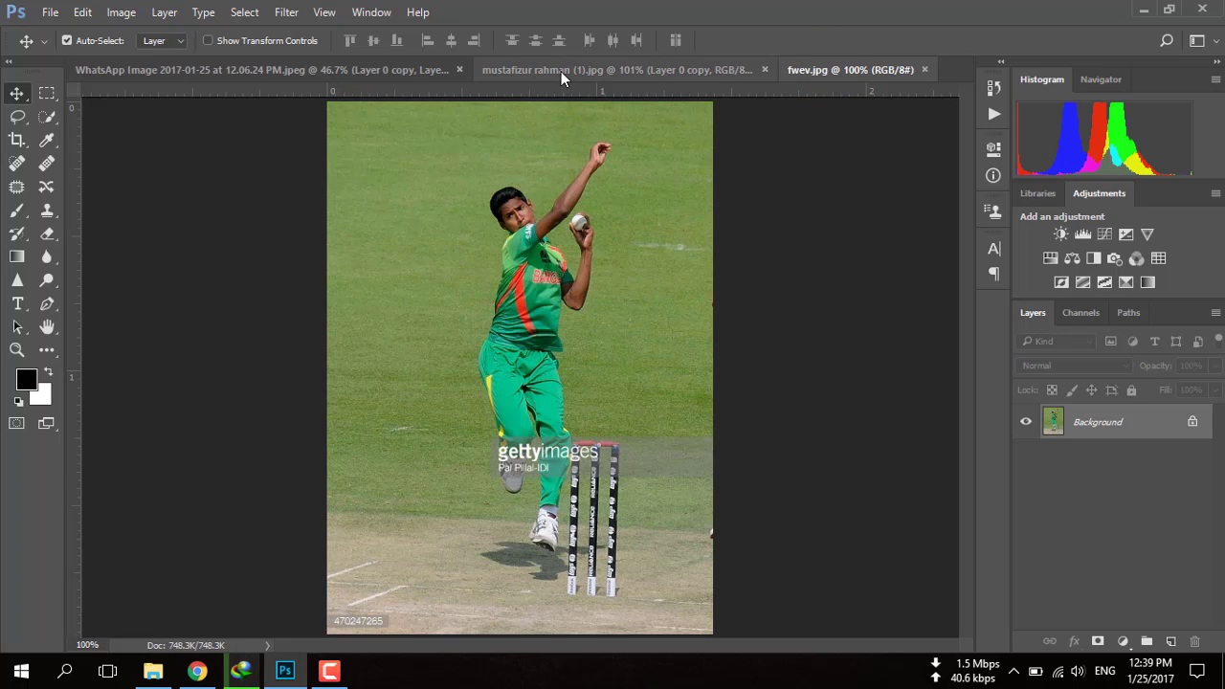
click(390, 70)
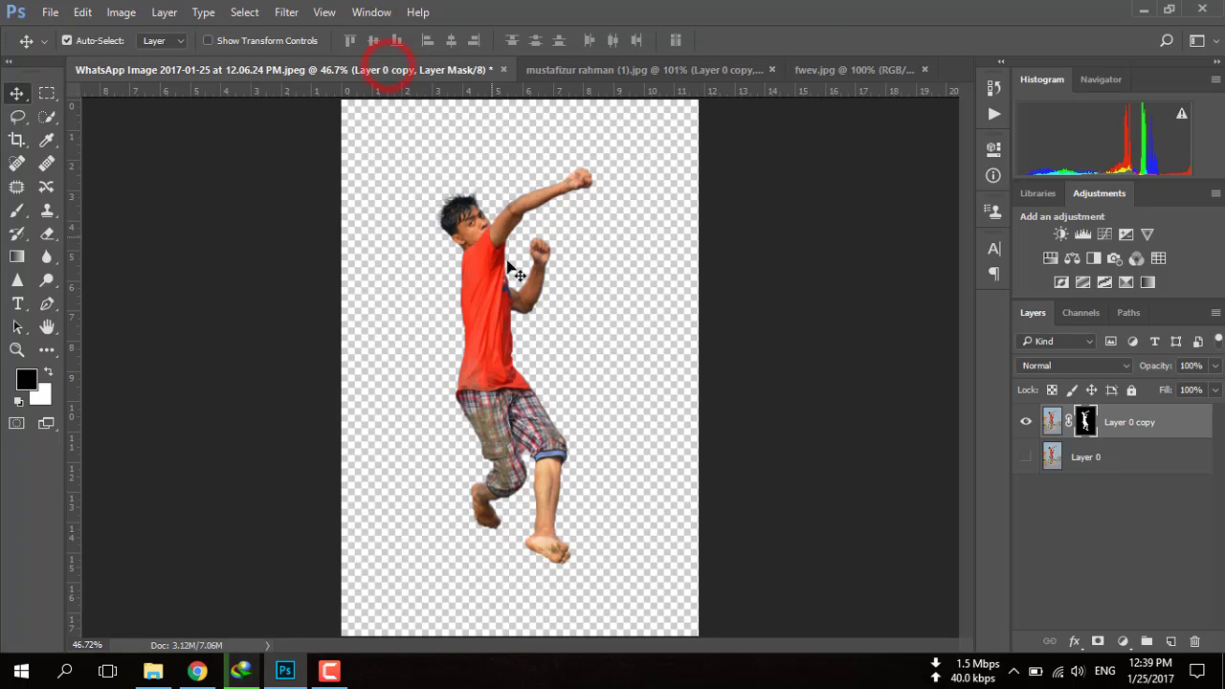
click(567, 70)
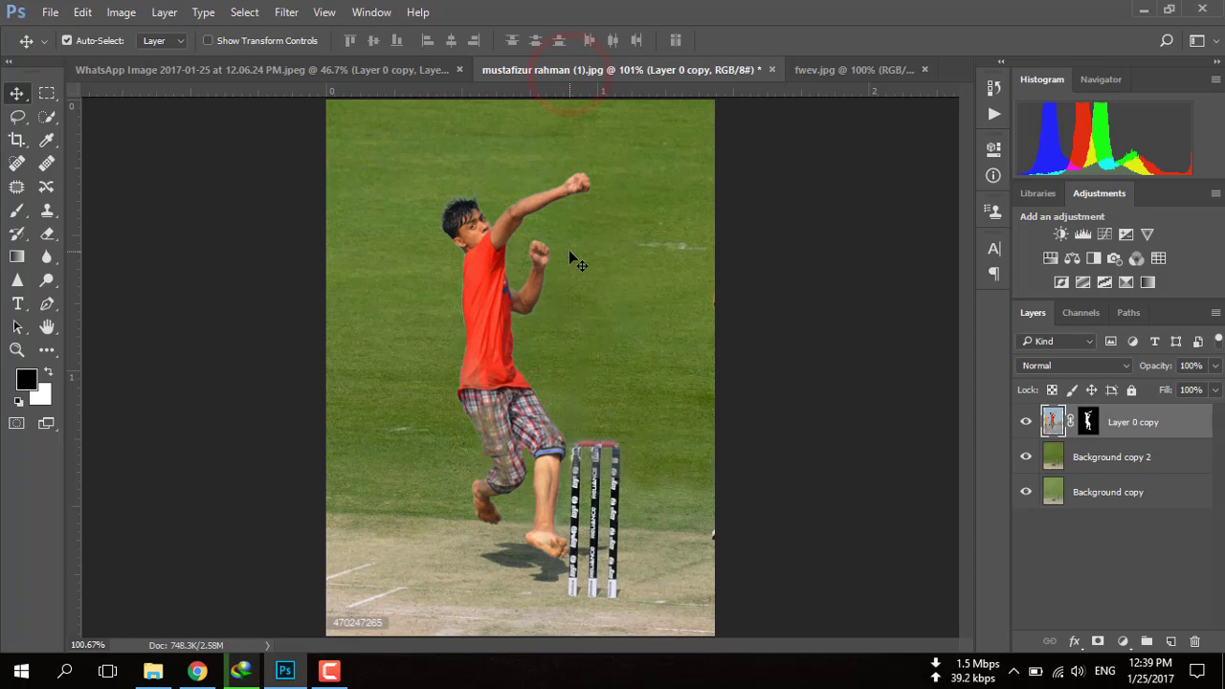
key(ctrl+t)
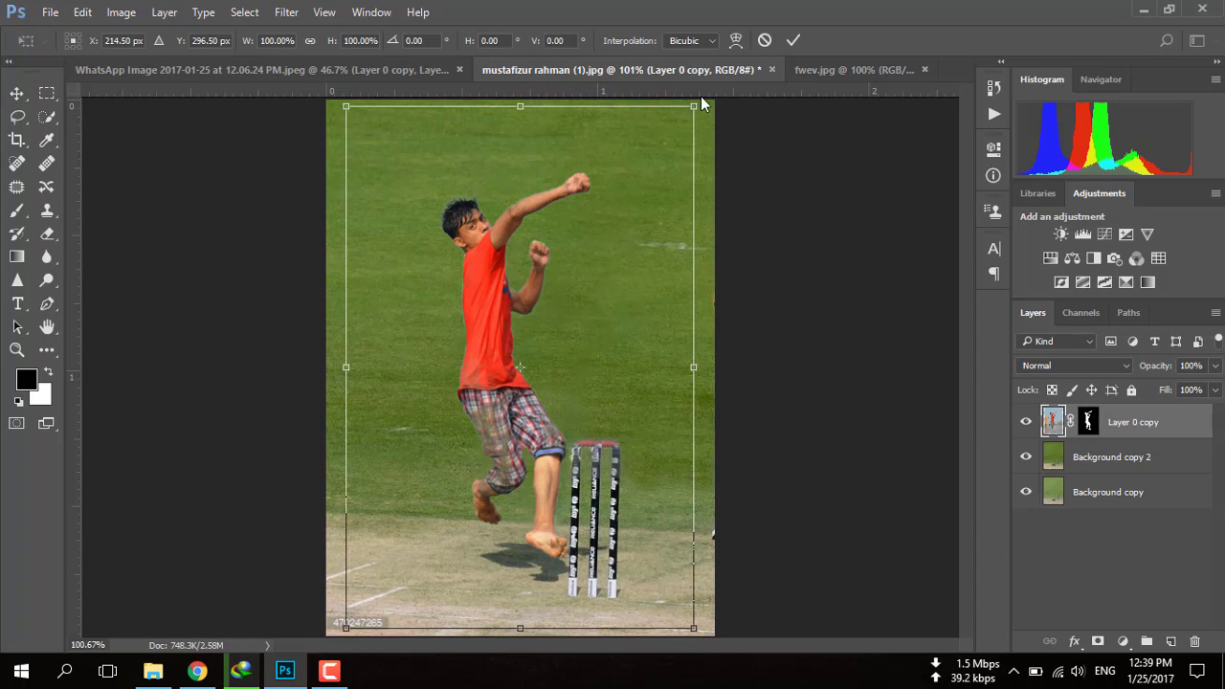
Rotate the boy about 2.3° and compare at 100% with the reference bowler photo
drag(709, 100, 728, 104)
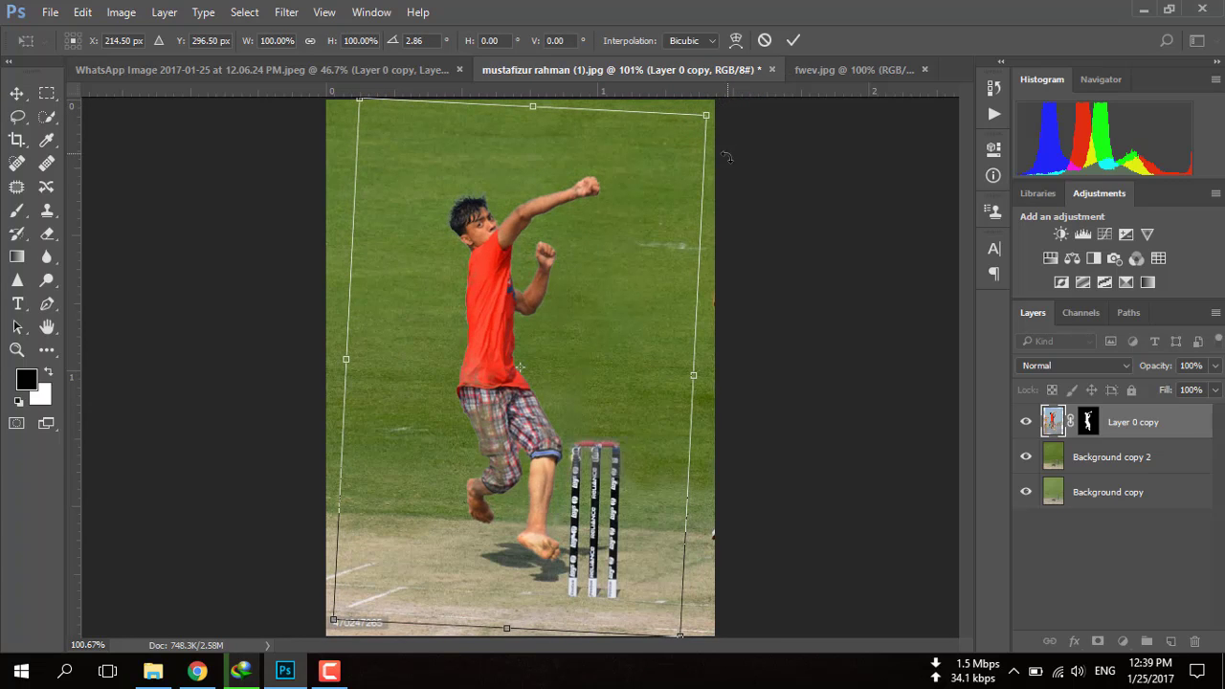
key(Return)
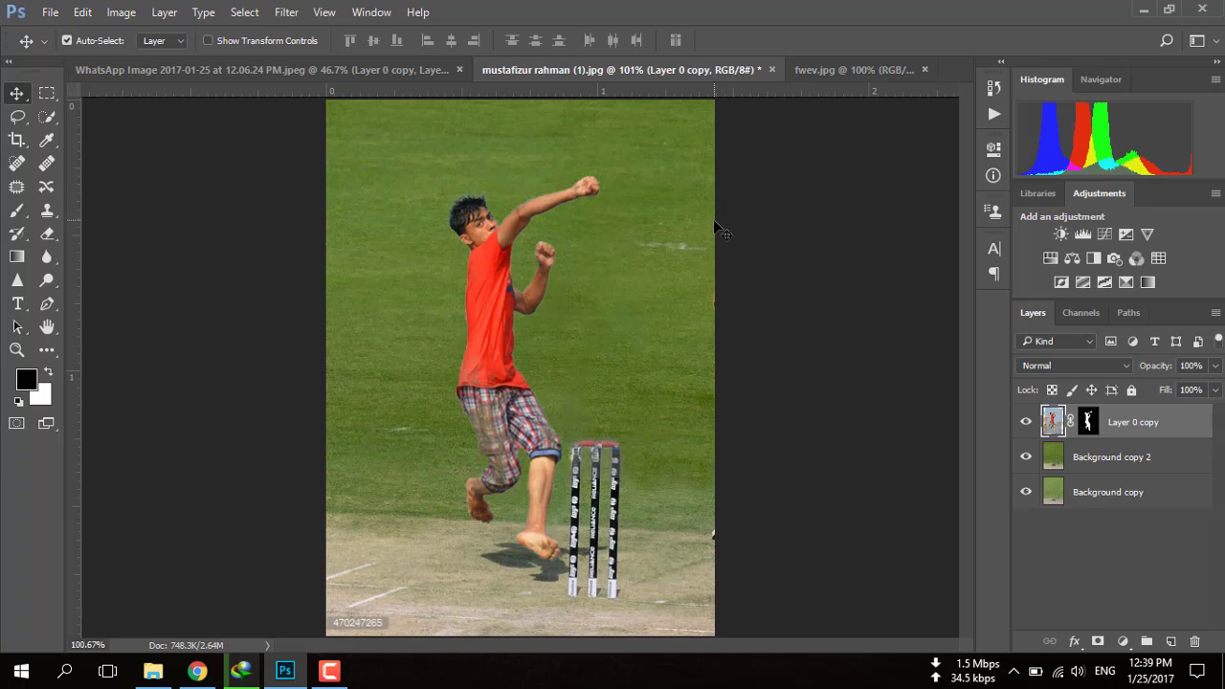
key(ctrl+1)
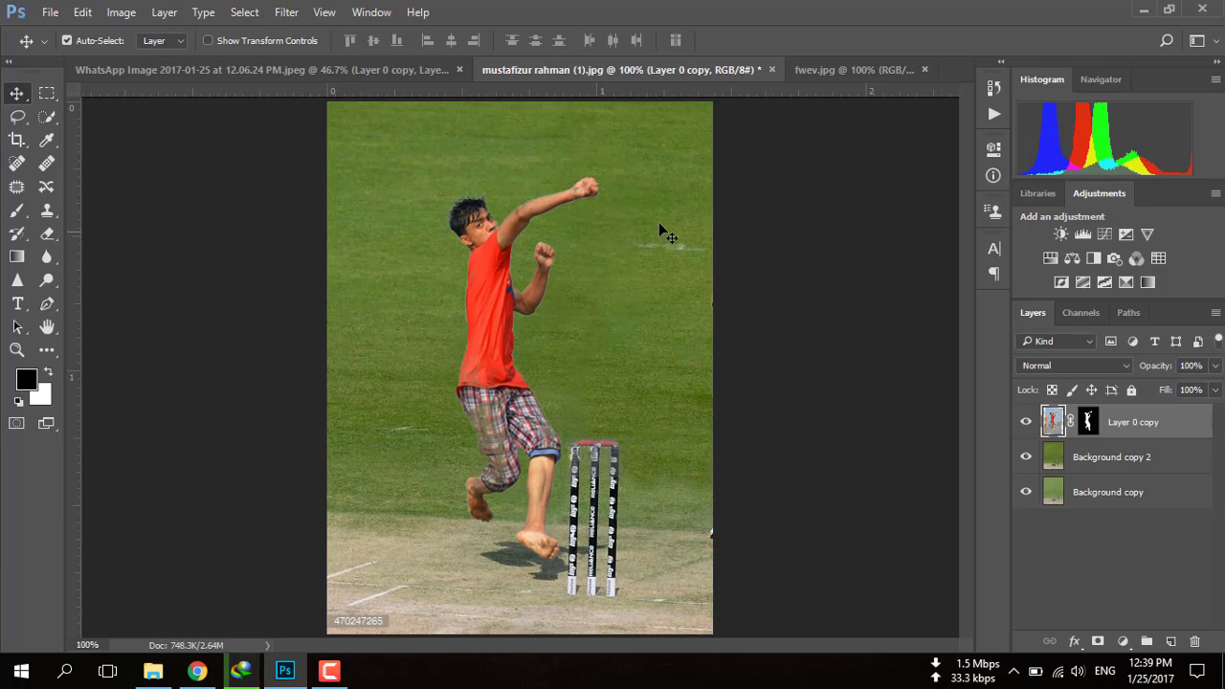
click(835, 71)
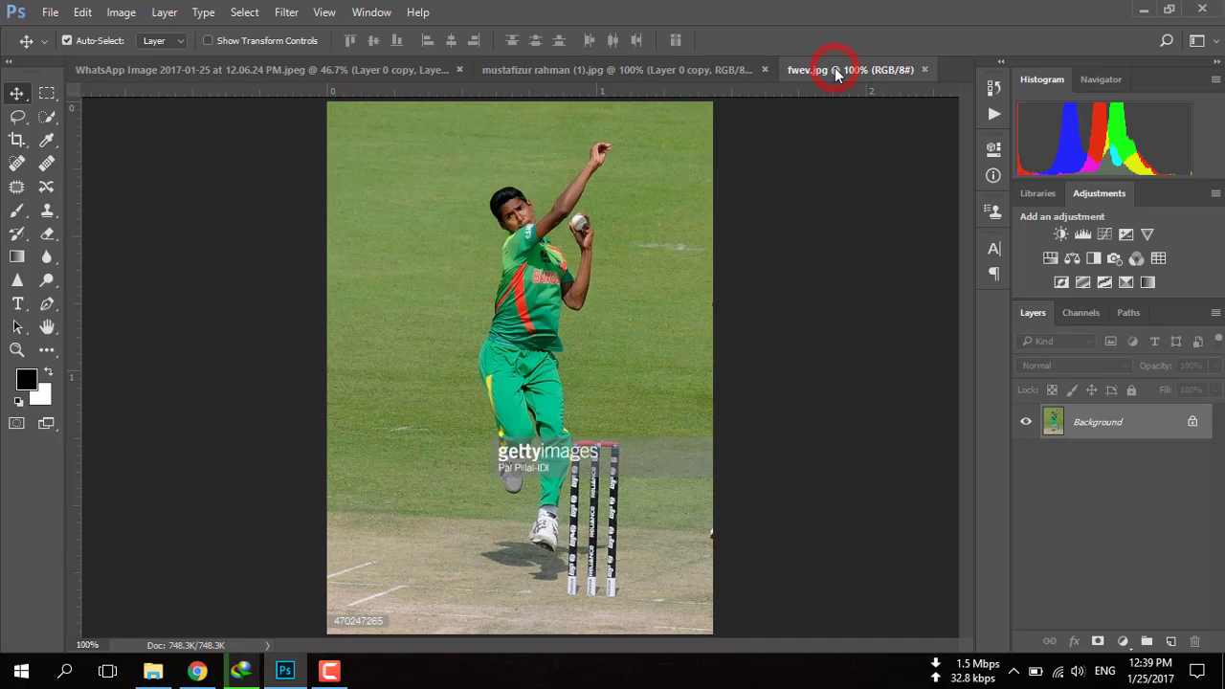
click(643, 70)
Scale the boy to about 95.6% and move him down and right toward the stumps
key(ctrl+t)
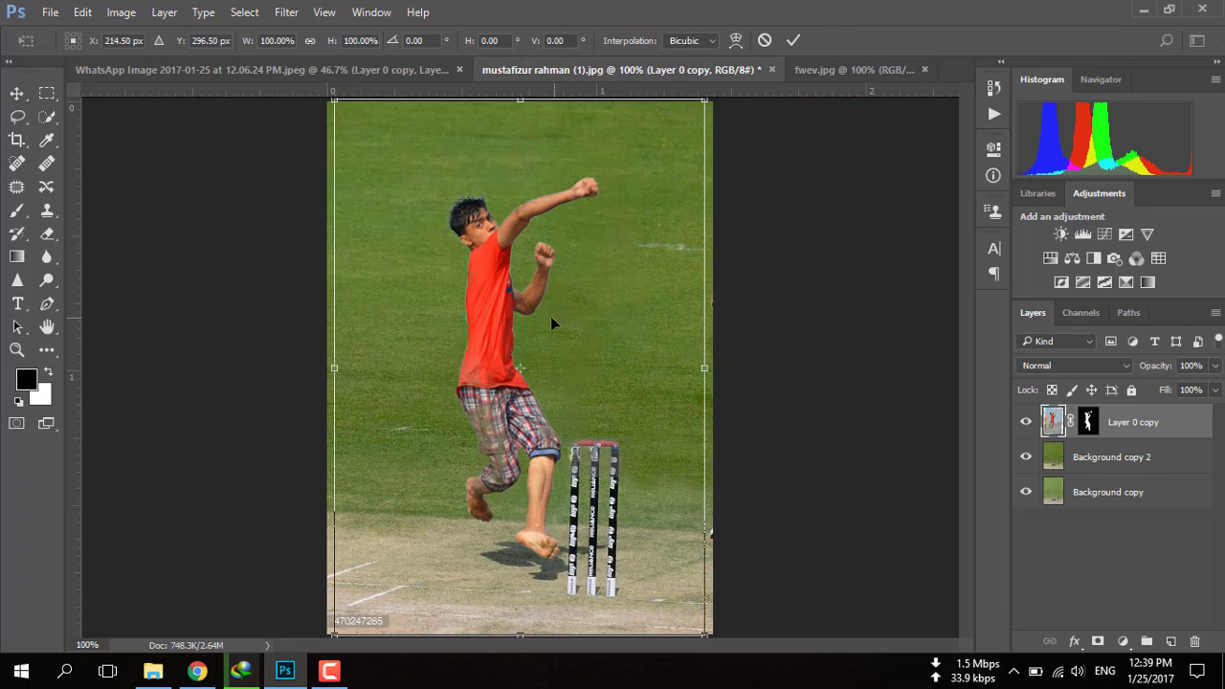
drag(496, 334, 497, 320)
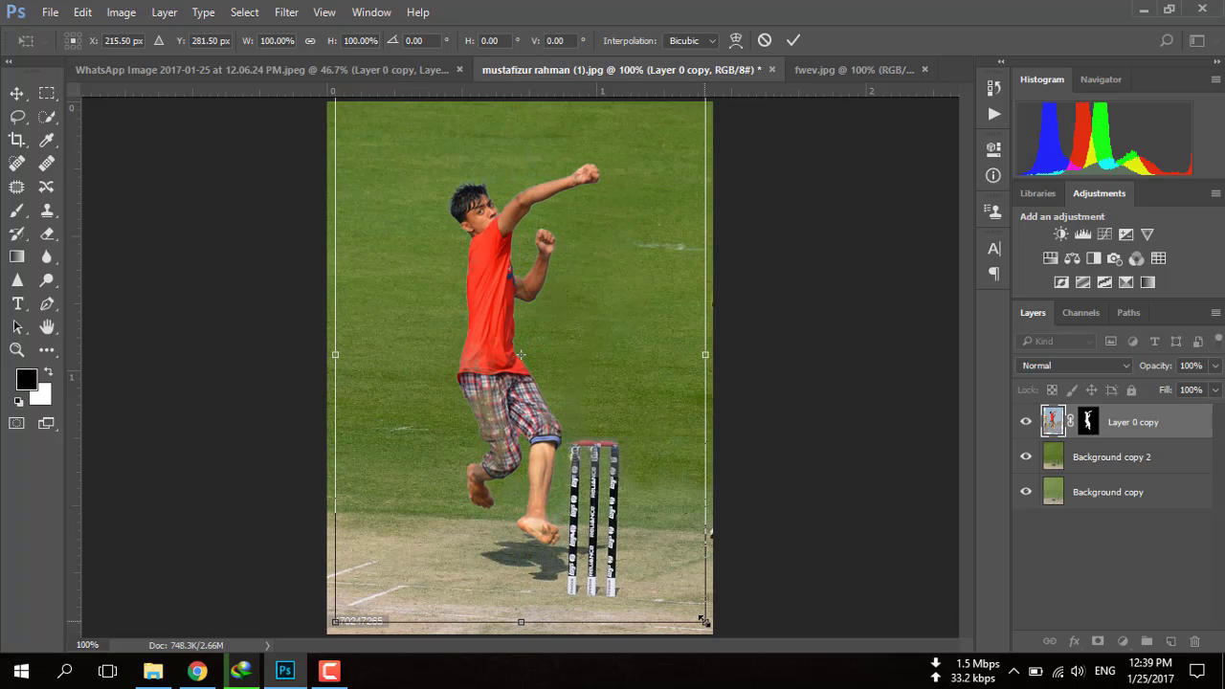
drag(703, 620, 687, 597)
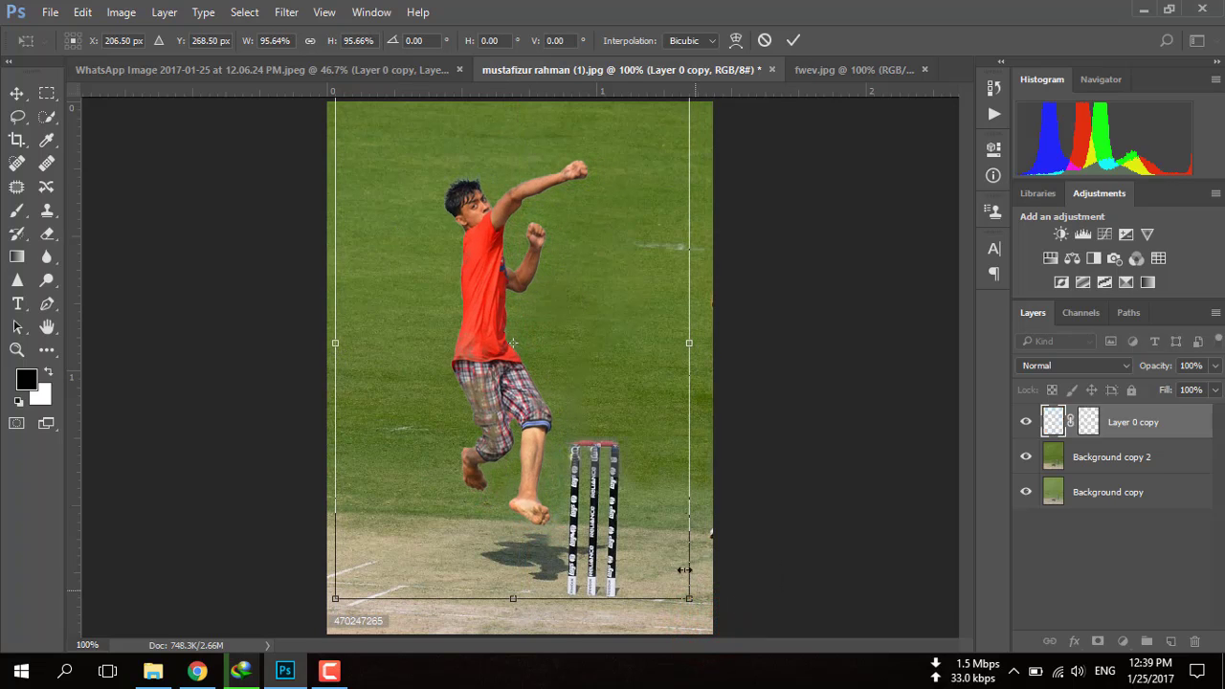
drag(581, 381, 590, 403)
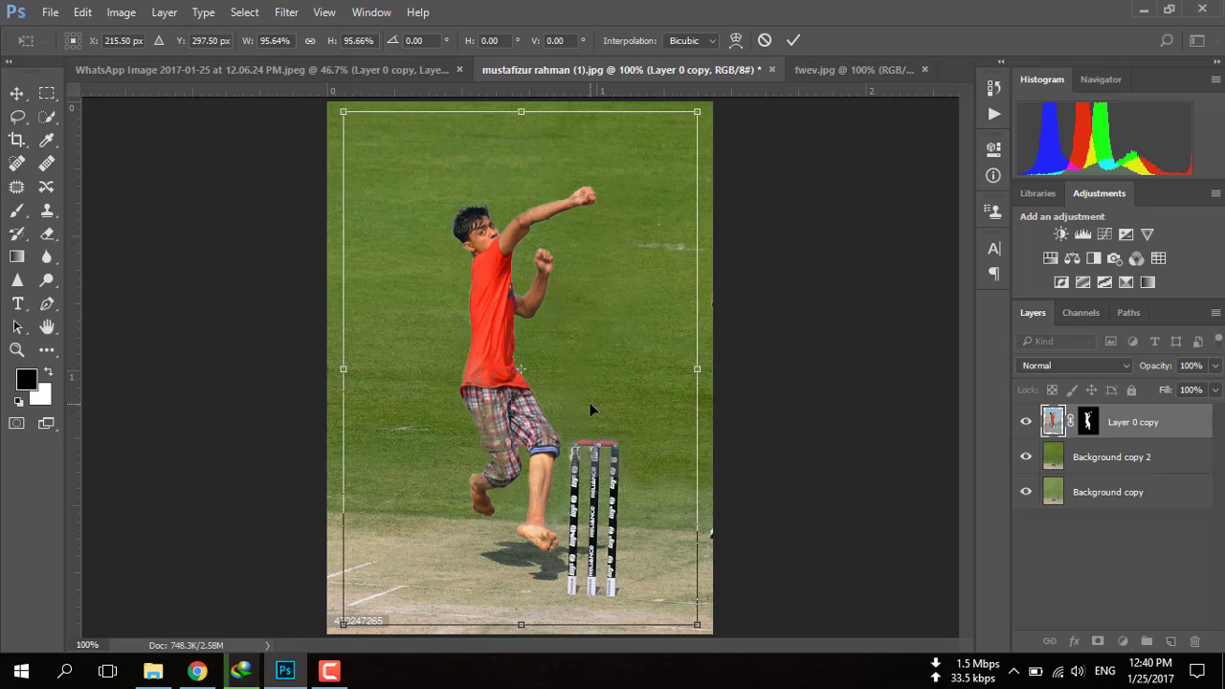
key(Return)
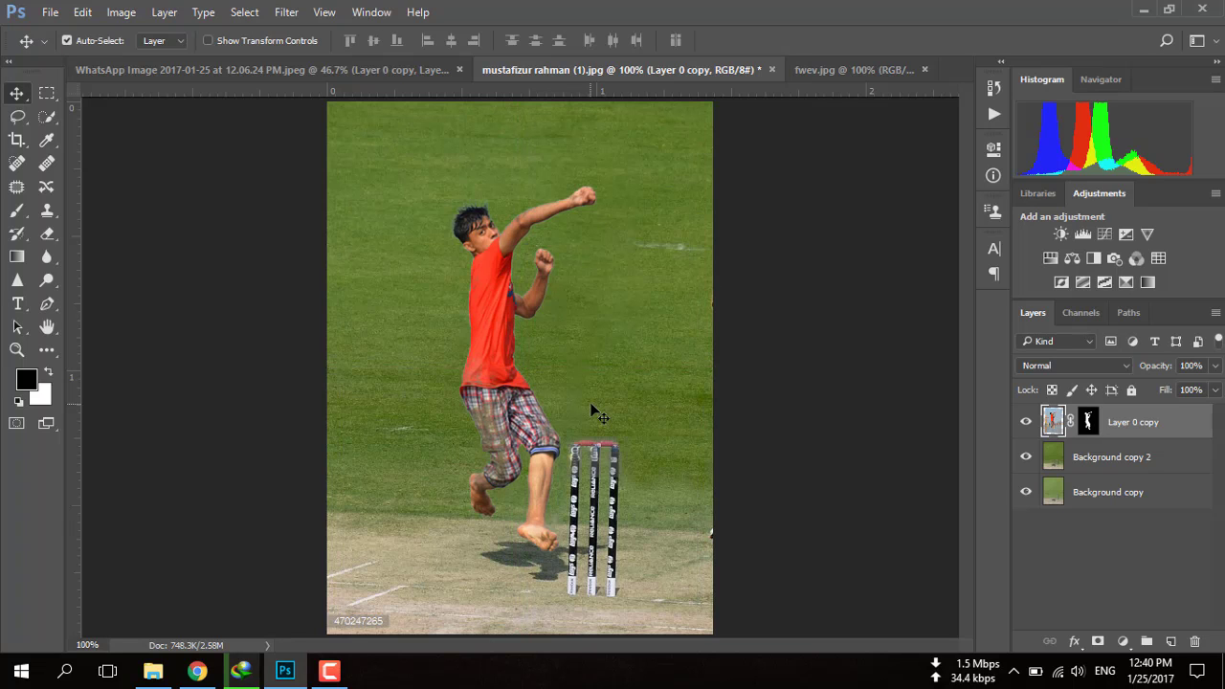
Hide the boy and clone clean pitch texture over the bowler's shadow on Background copy 2
click(1027, 421)
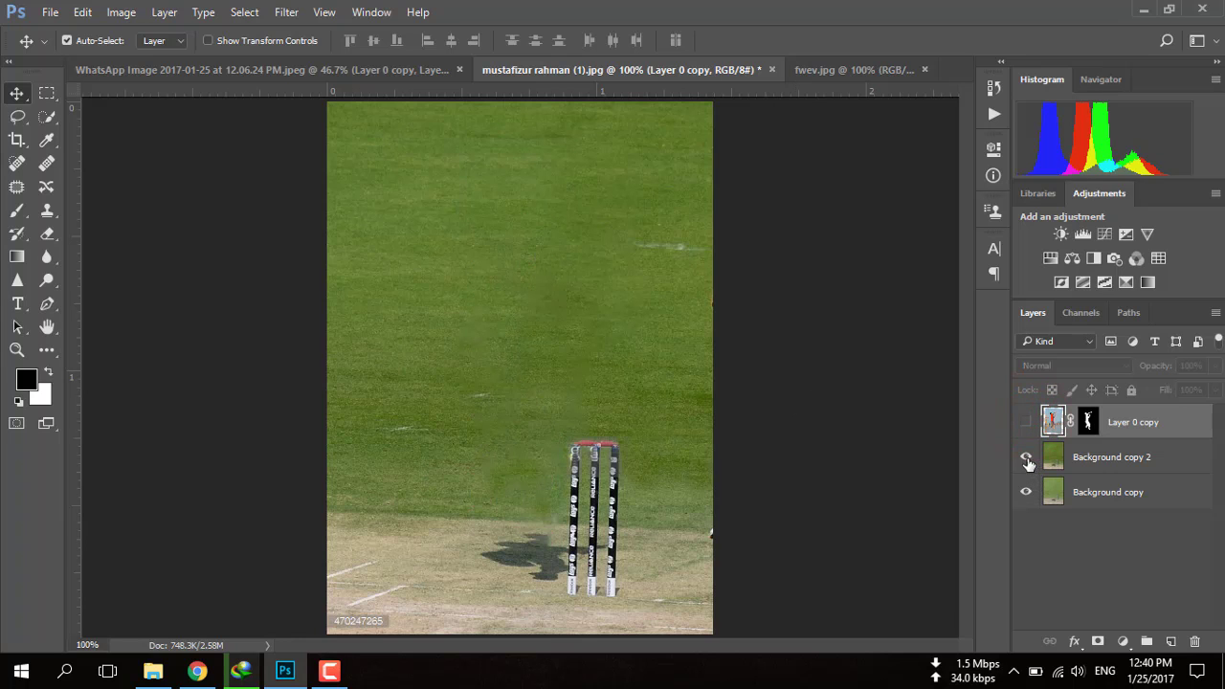
click(46, 211)
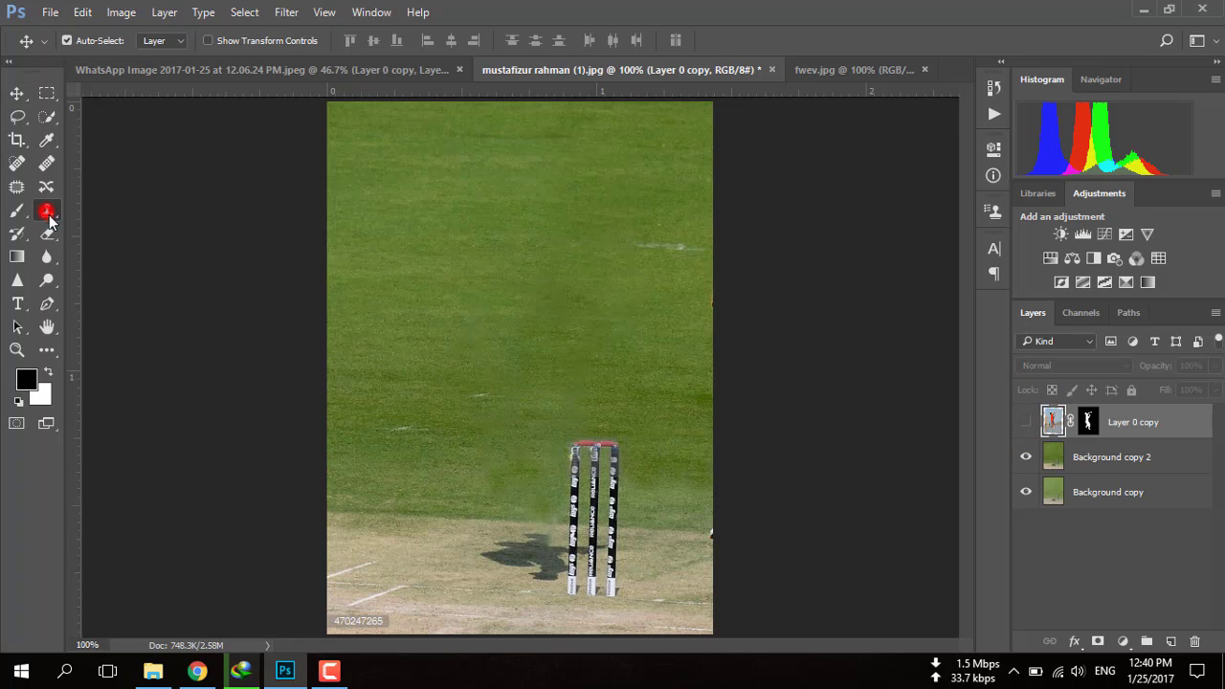
key(ctrl+plus)
key(ctrl+plus)
scroll(539, 532, down, 3)
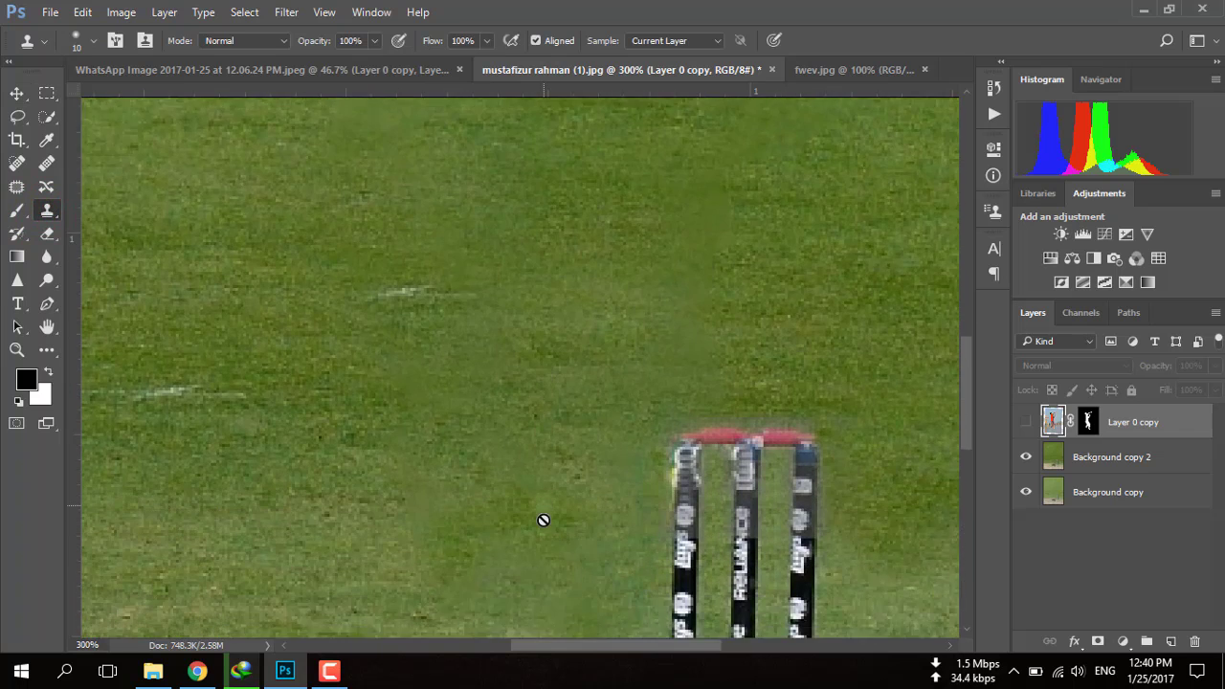
scroll(539, 522, down, 4)
scroll(536, 488, down, 2)
click(1049, 456)
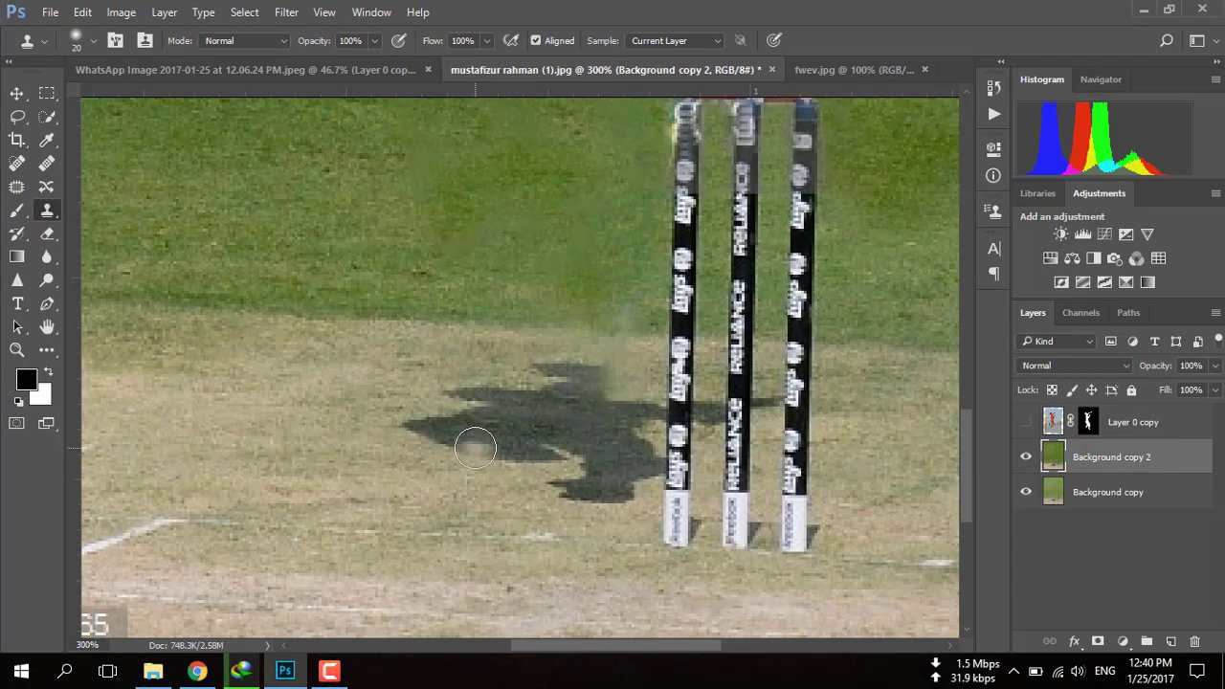
key(bracketright)
alt+click(375, 430)
drag(411, 422, 494, 461)
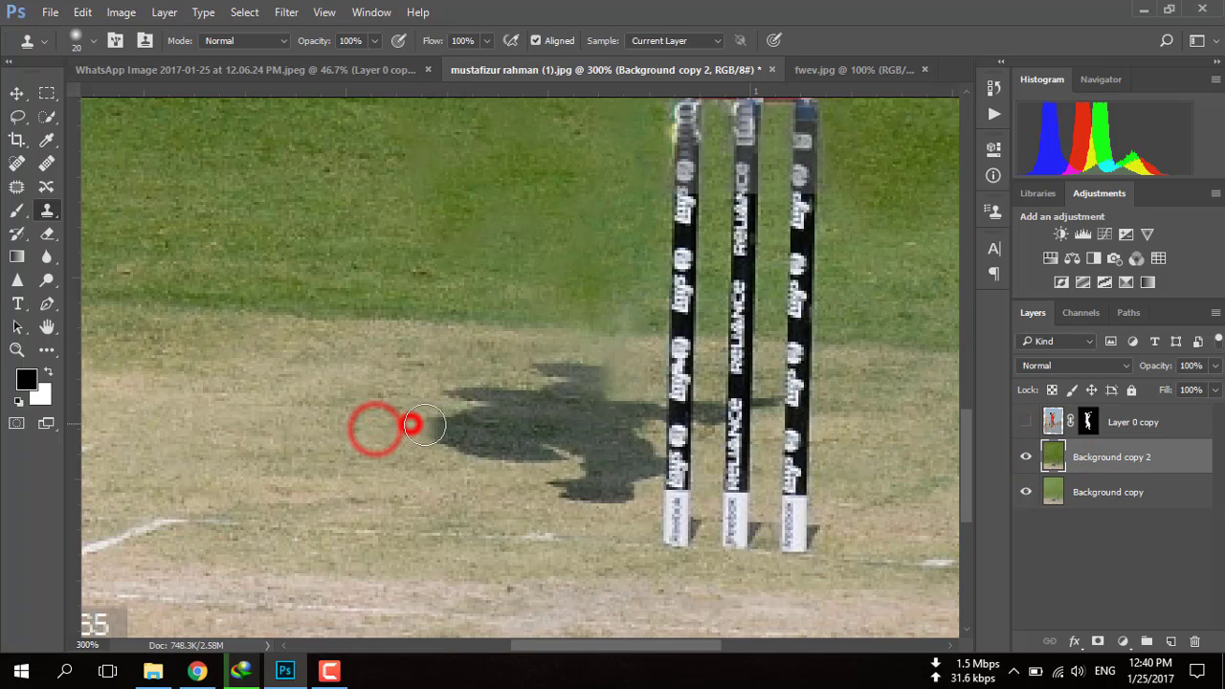
mouse_move(471, 436)
mouse_down()
mouse_move(446, 408)
mouse_move(453, 396)
mouse_move(516, 453)
mouse_move(560, 461)
mouse_move(454, 377)
mouse_move(509, 398)
mouse_move(552, 460)
mouse_move(588, 484)
mouse_move(549, 492)
mouse_move(613, 484)
mouse_move(566, 487)
mouse_move(583, 432)
mouse_move(562, 435)
mouse_move(588, 450)
mouse_move(577, 383)
mouse_move(544, 390)
mouse_move(606, 377)
mouse_move(593, 405)
mouse_move(629, 482)
mouse_move(617, 409)
mouse_move(626, 484)
mouse_up()
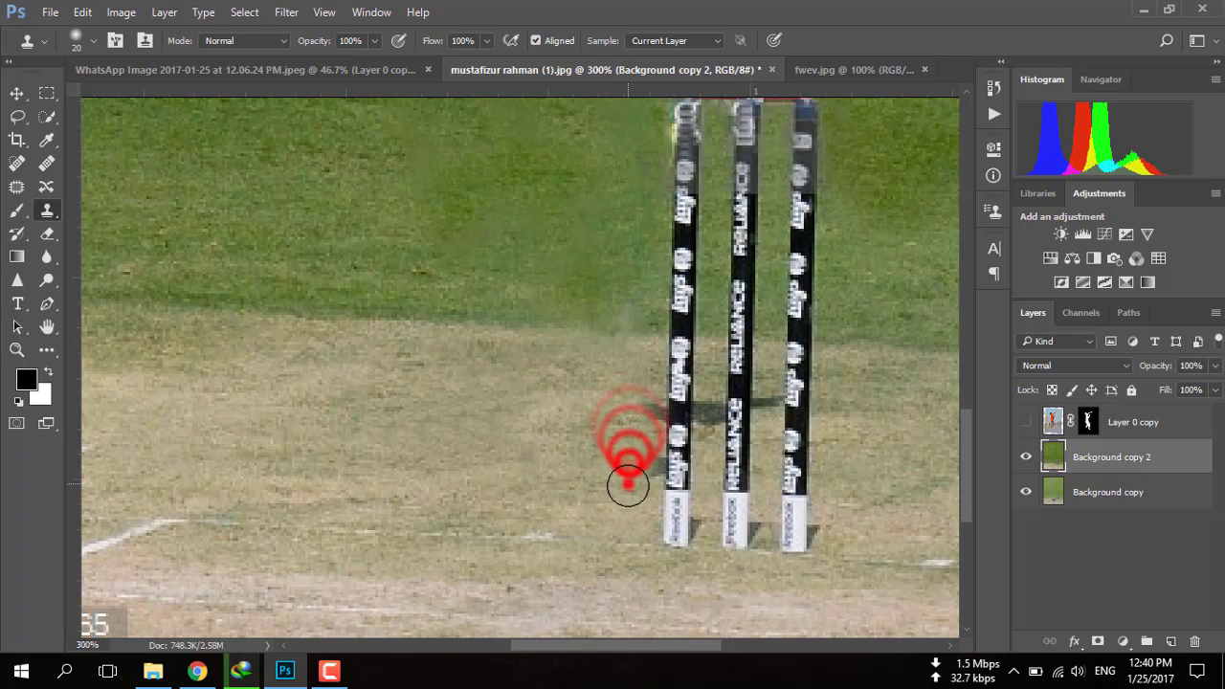
Clear the remaining shadow between the stumps with a smaller brush, then show the boy again
drag(638, 410, 629, 486)
key(bracketleft)
key(bracketleft)
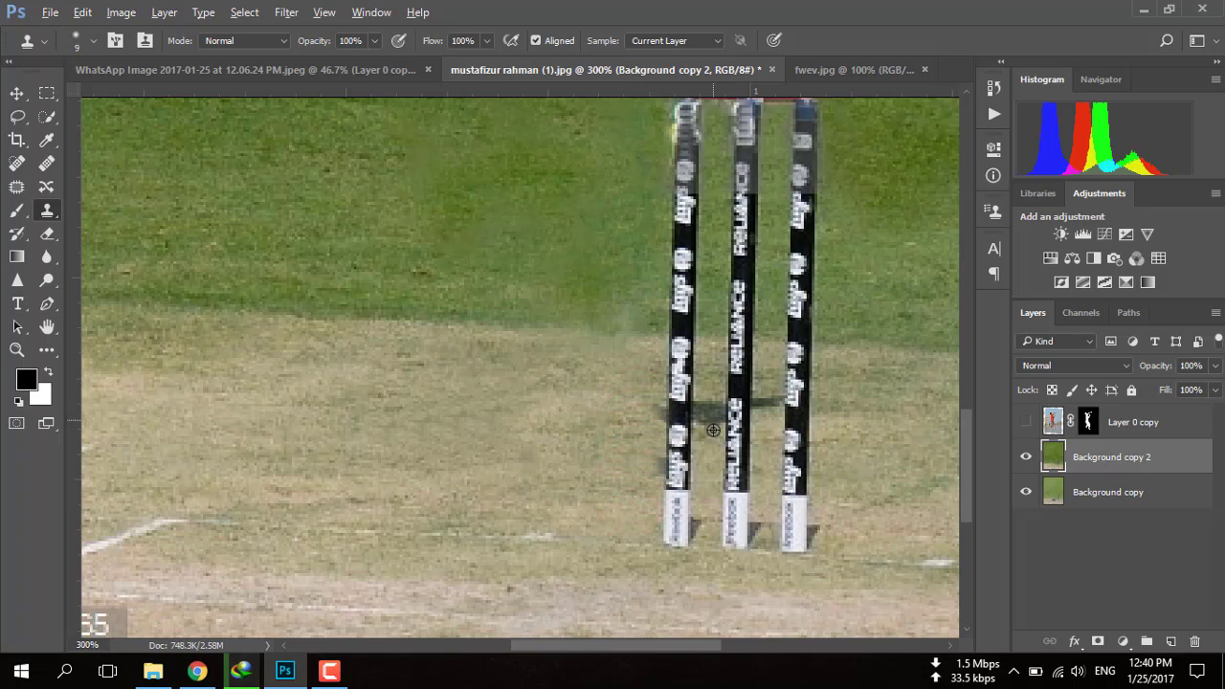
mouse_move(710, 465)
mouse_down()
mouse_move(713, 408)
mouse_move(706, 424)
mouse_move(703, 410)
mouse_up()
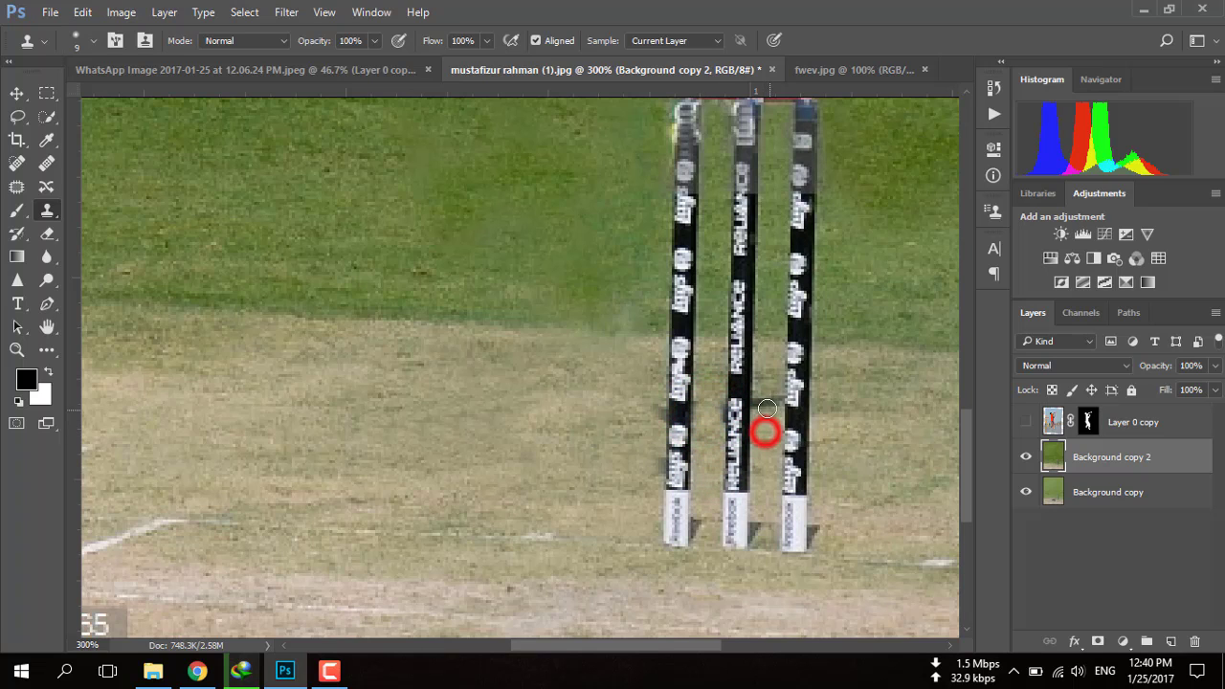
drag(768, 429, 761, 403)
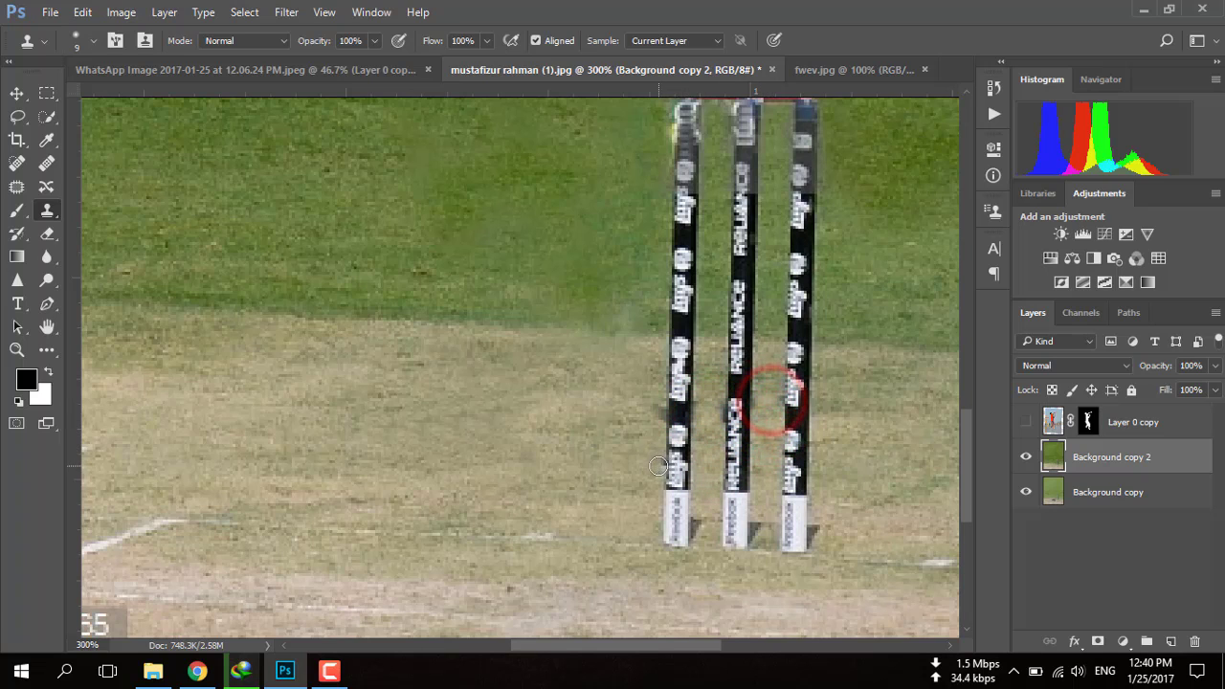
mouse_move(654, 468)
mouse_down()
mouse_move(652, 440)
mouse_move(648, 465)
mouse_up()
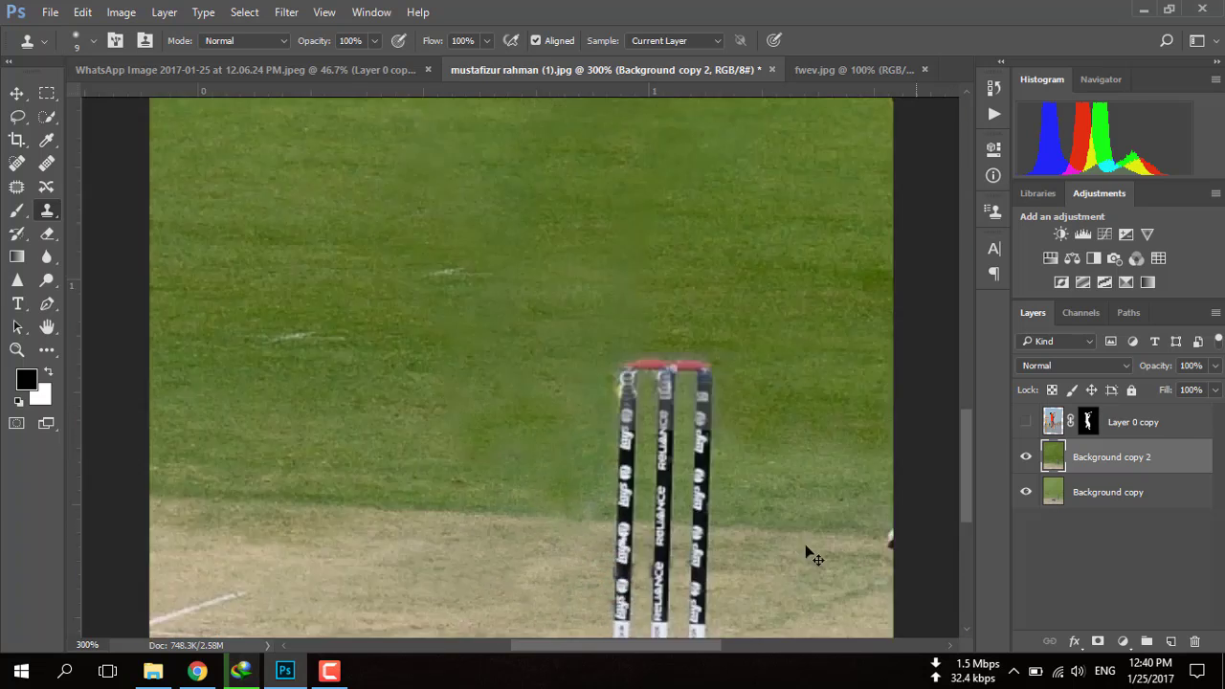
key(ctrl+0)
click(1027, 424)
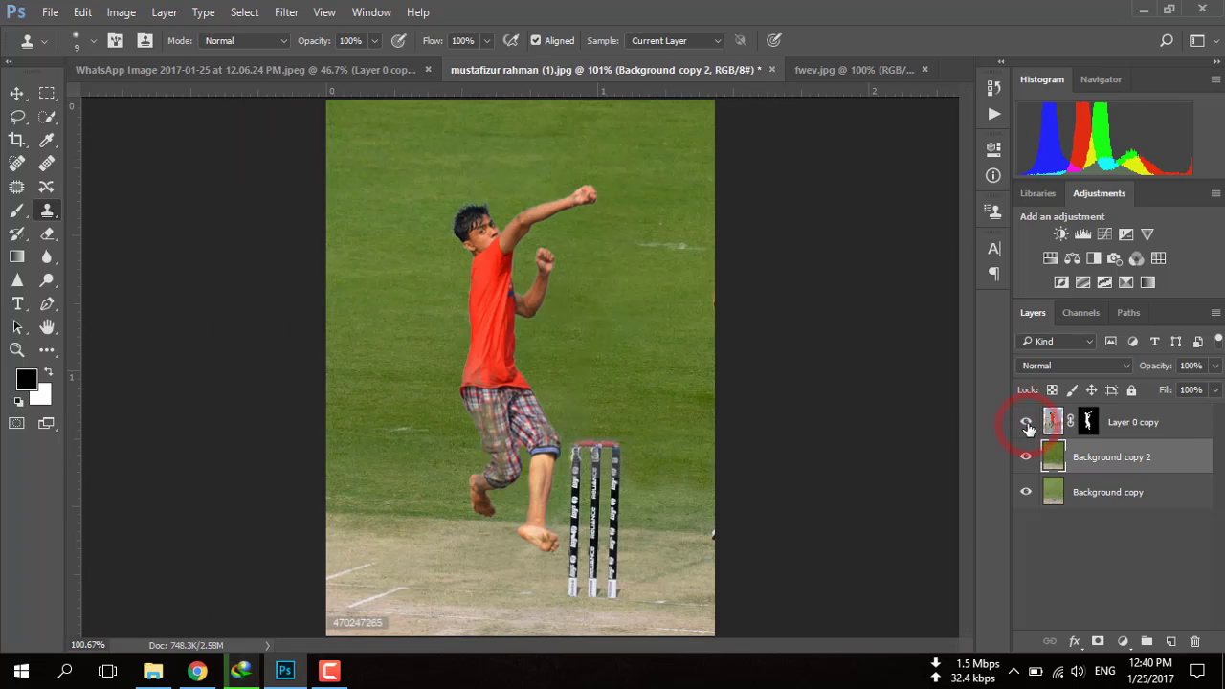
Compare the composite with the original bowler and boy photos, then select Layer 0 copy's mask
click(812, 72)
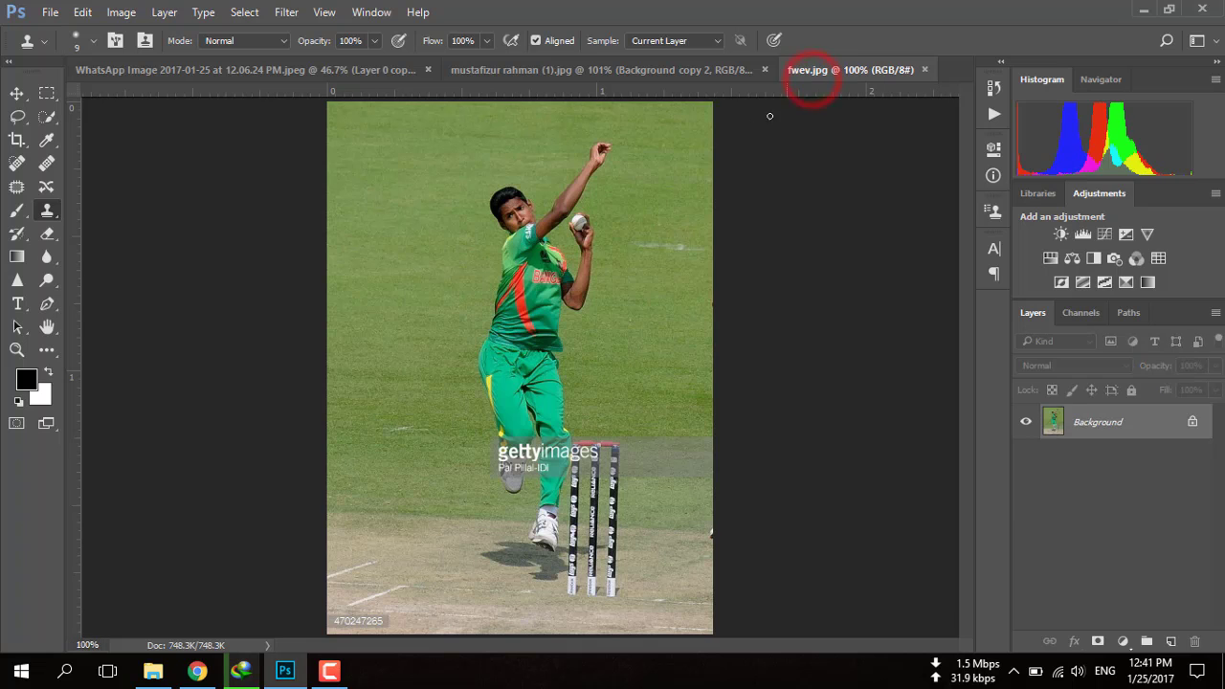
click(284, 71)
click(543, 68)
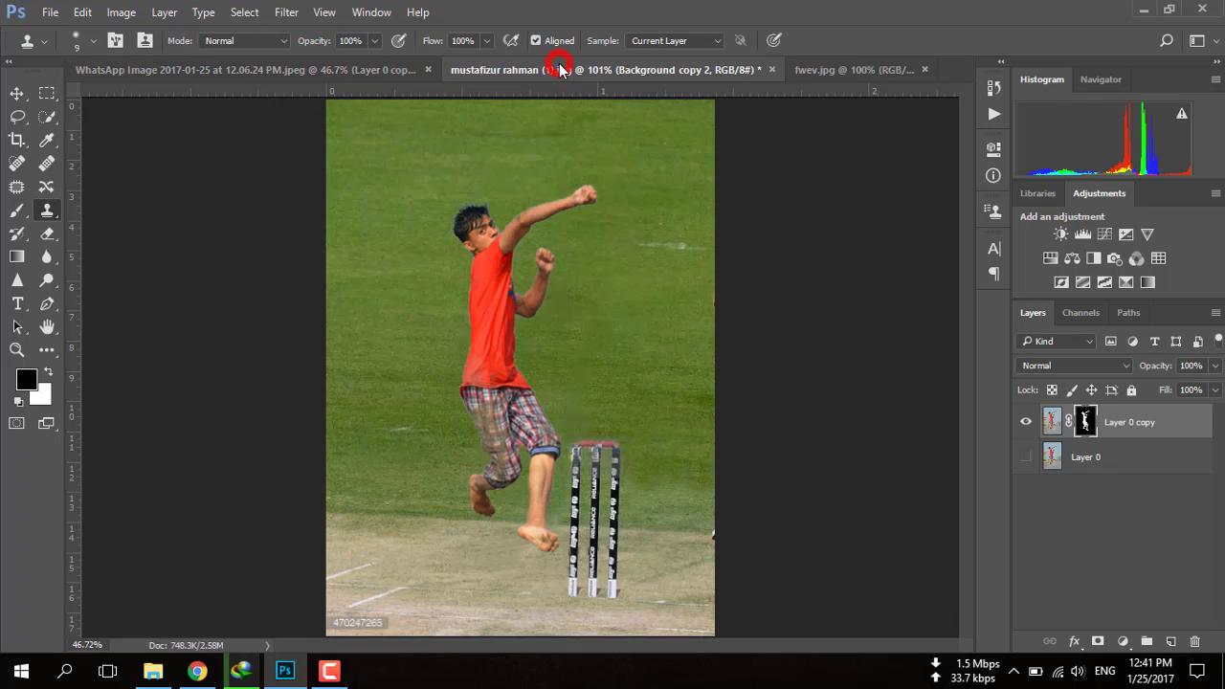
click(845, 76)
click(661, 74)
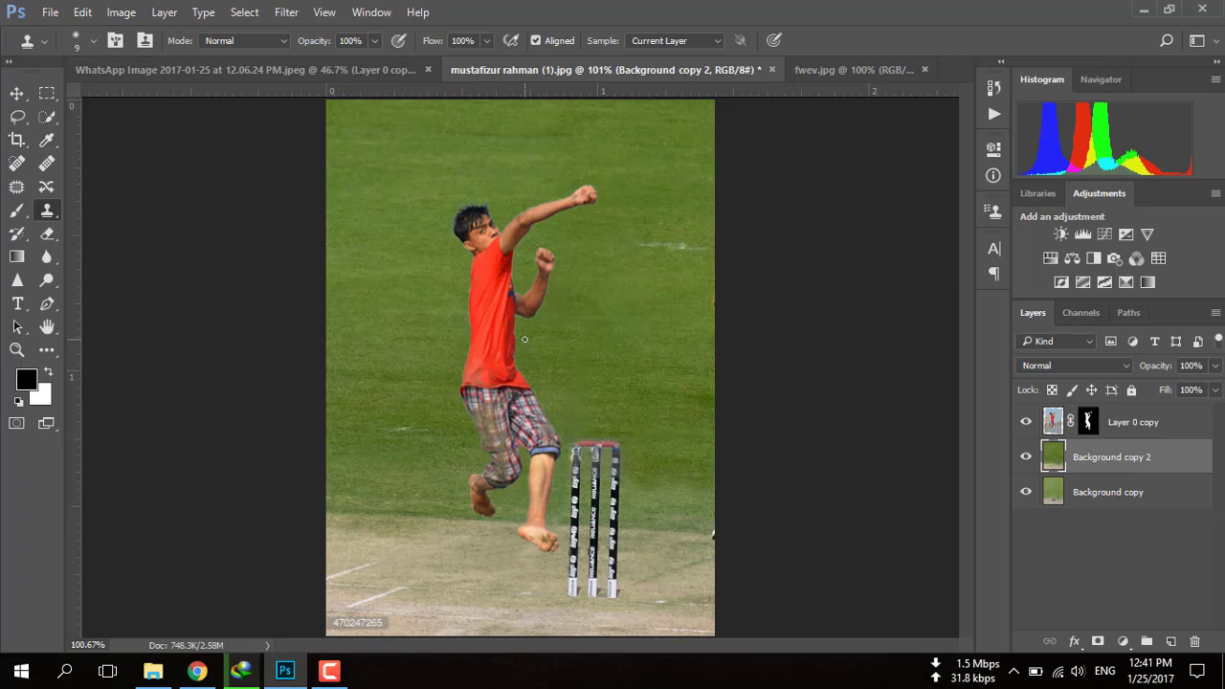
click(1050, 418)
click(1087, 421)
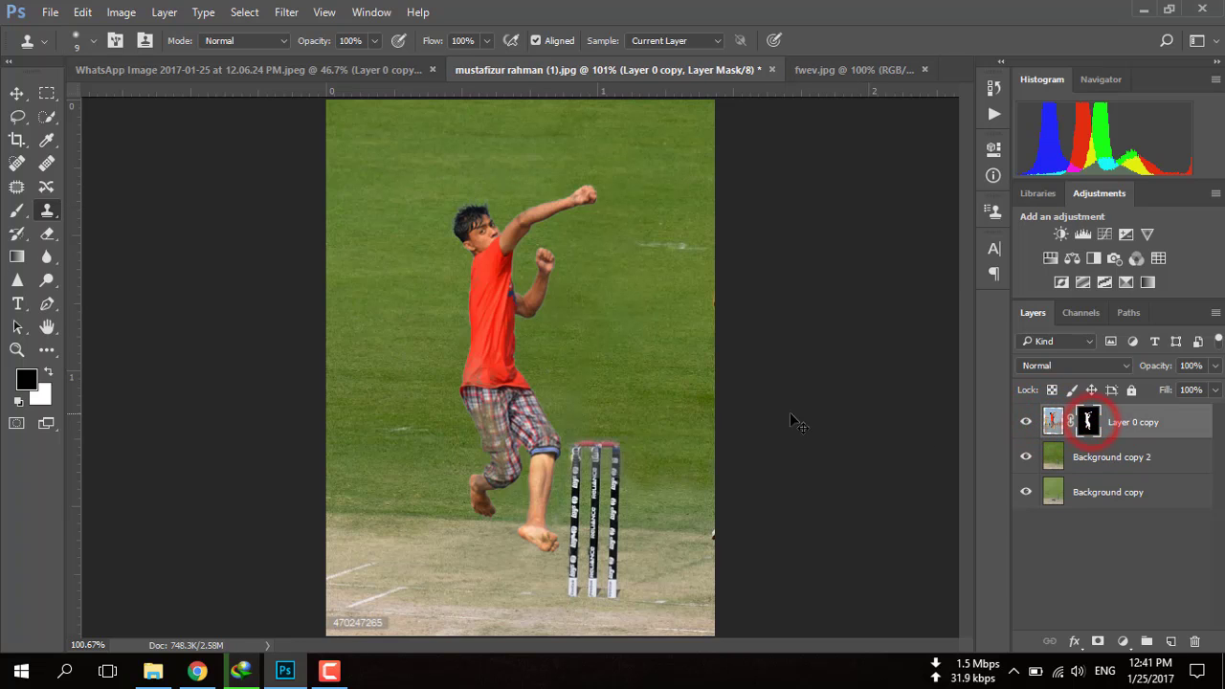
Scale the boy layer up to about 102%, then zoom in to check his edges
key(ctrl+t)
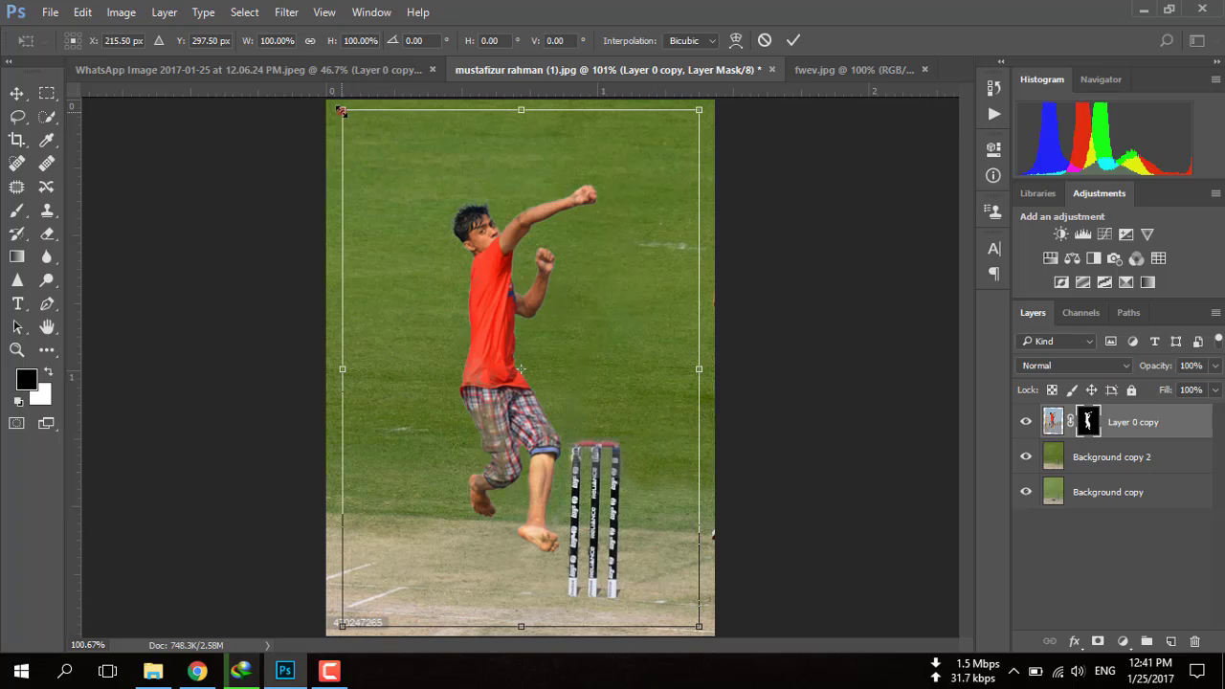
drag(341, 110, 333, 99)
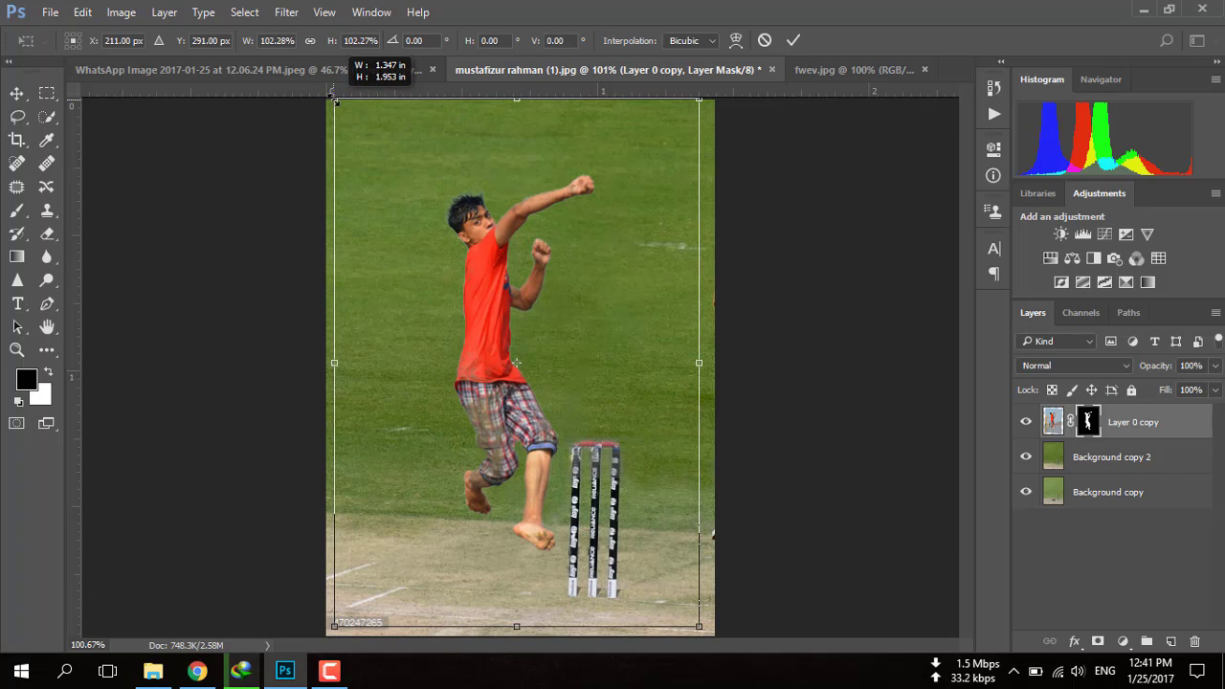
key(Return)
key(s)
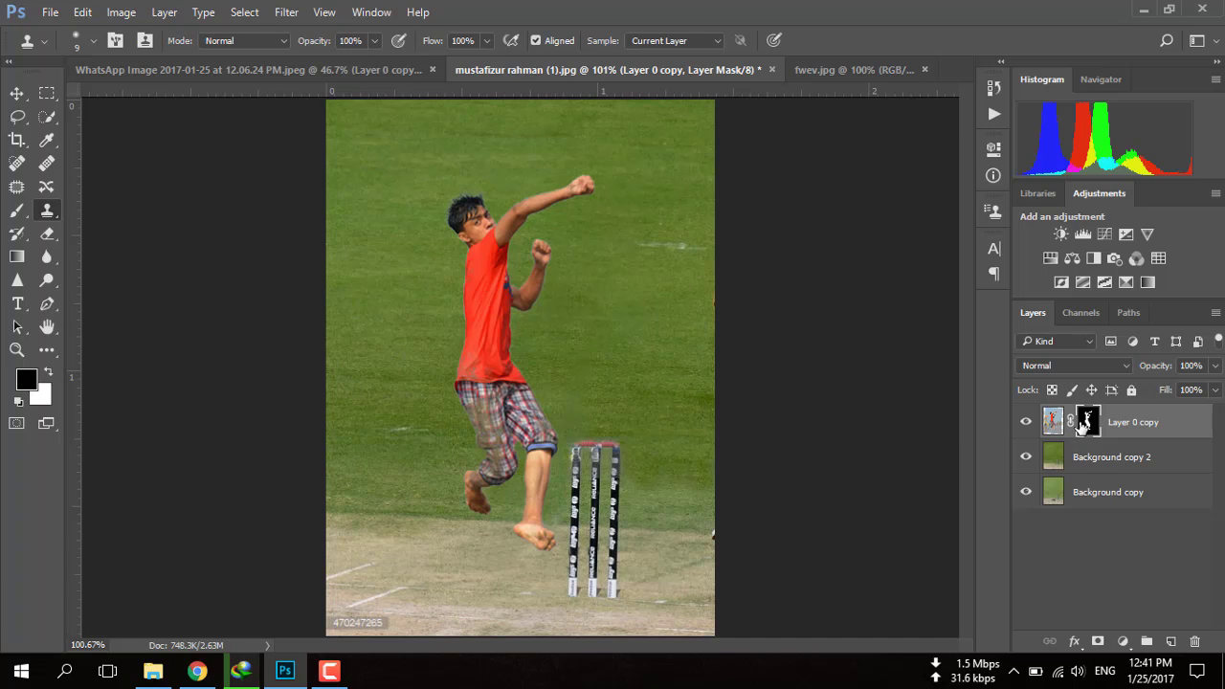
key(ctrl+plus)
key(ctrl+plus)
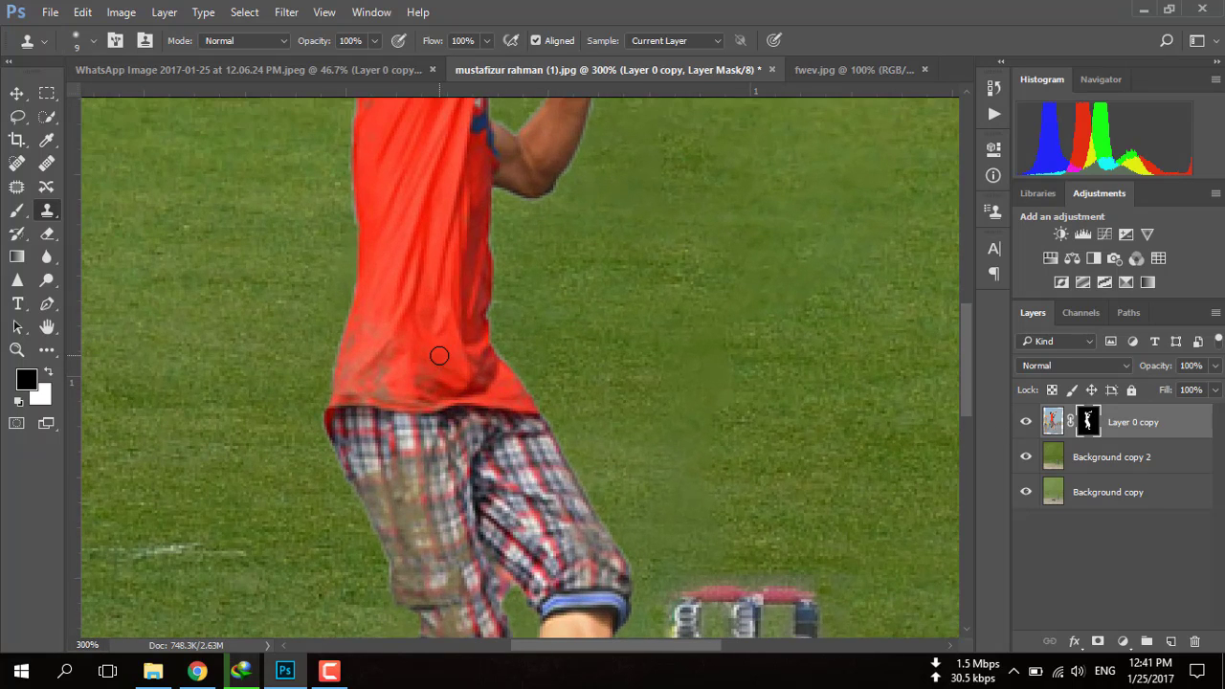
scroll(439, 356, down, 3)
key(ctrl+0)
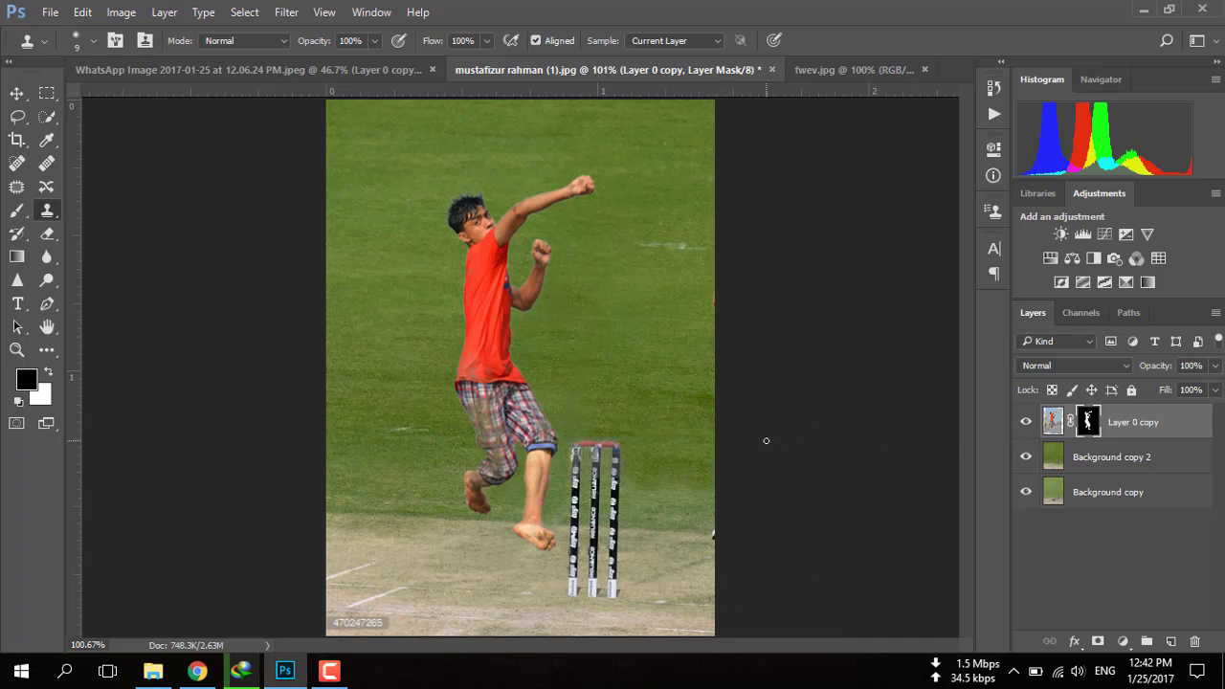
Apply the boy layer's mask permanently and inspect the resulting cut-out edges
right_click(1087, 423)
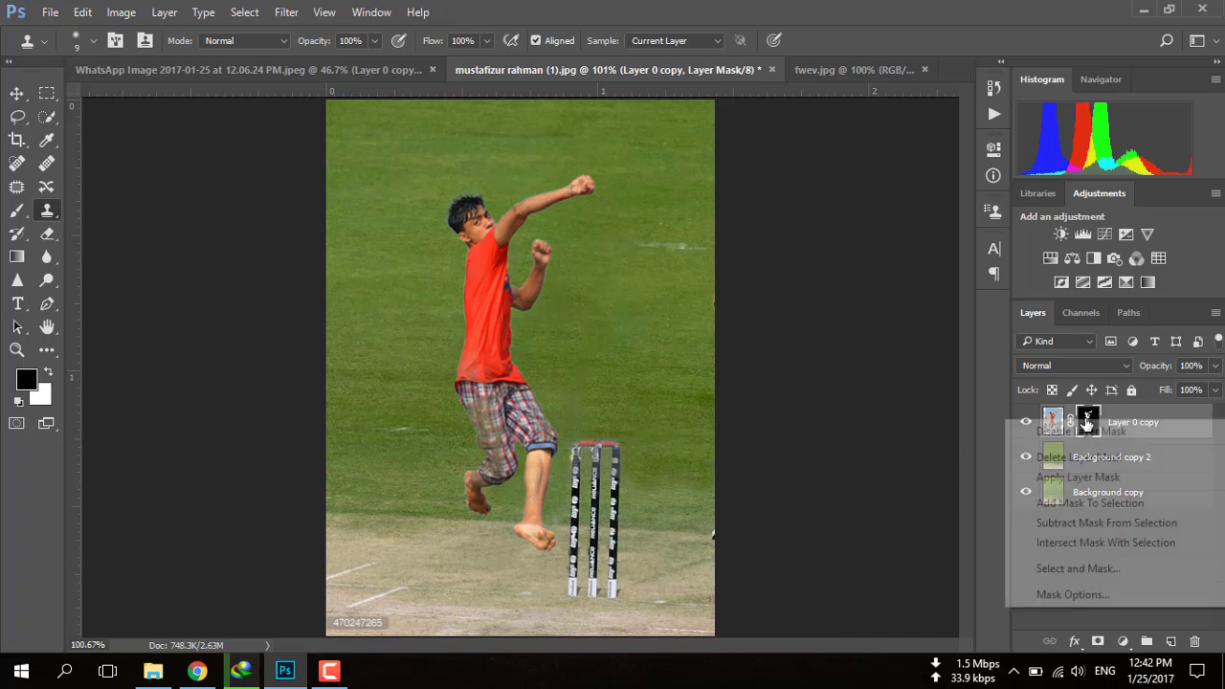
click(1071, 469)
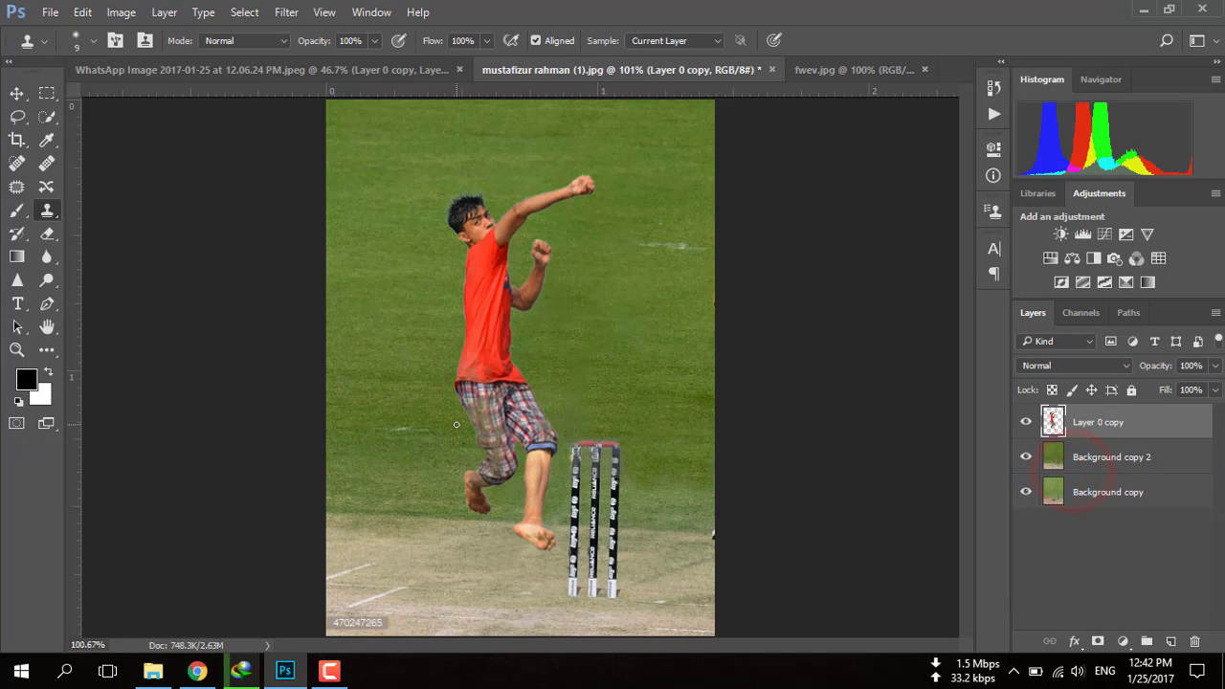
scroll(431, 380, up, 3)
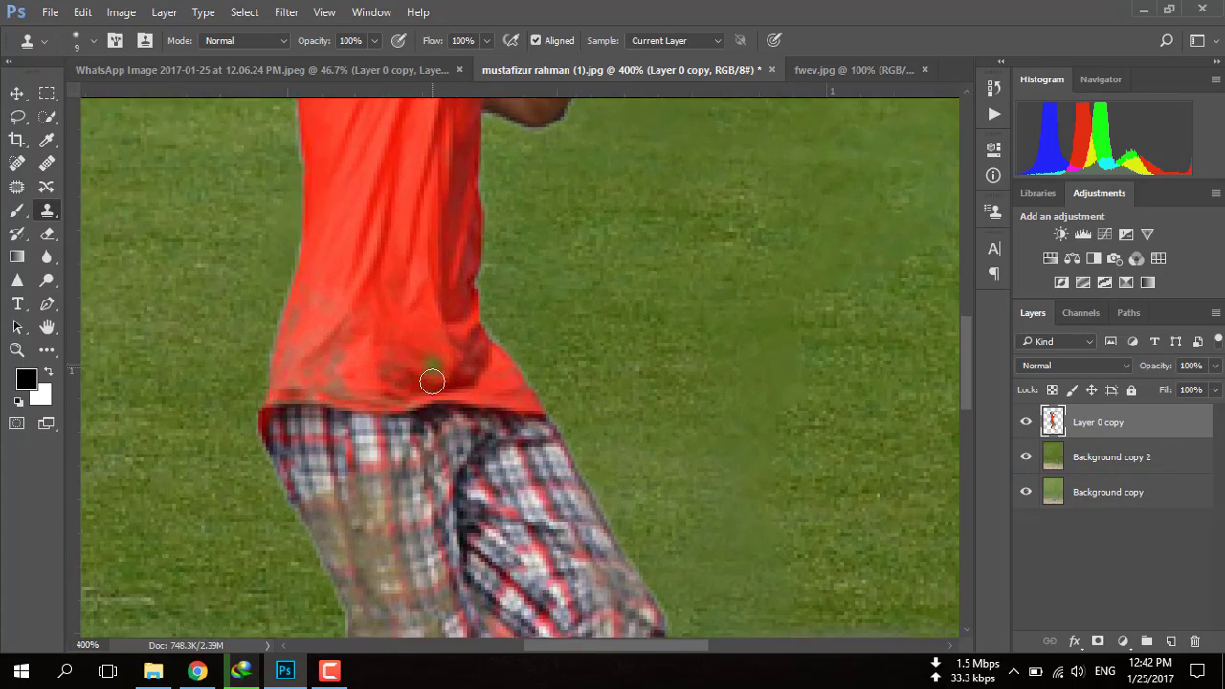
scroll(431, 380, down, 1)
scroll(426, 383, down, 2)
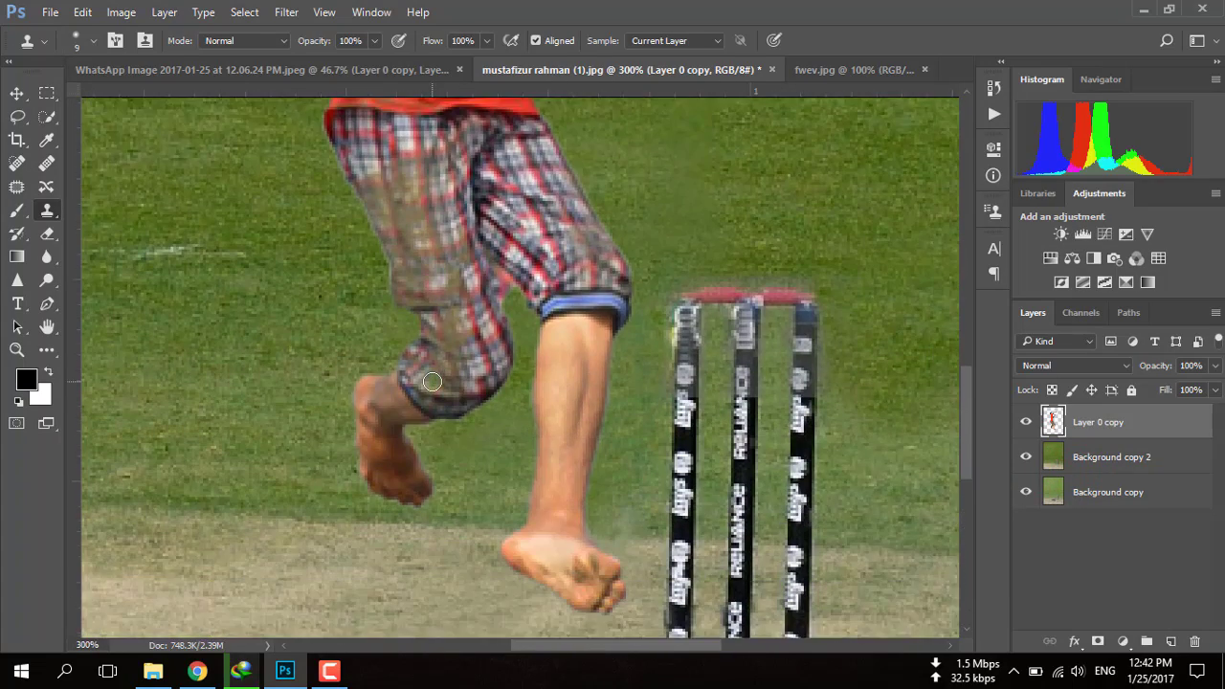
scroll(422, 387, up, 1)
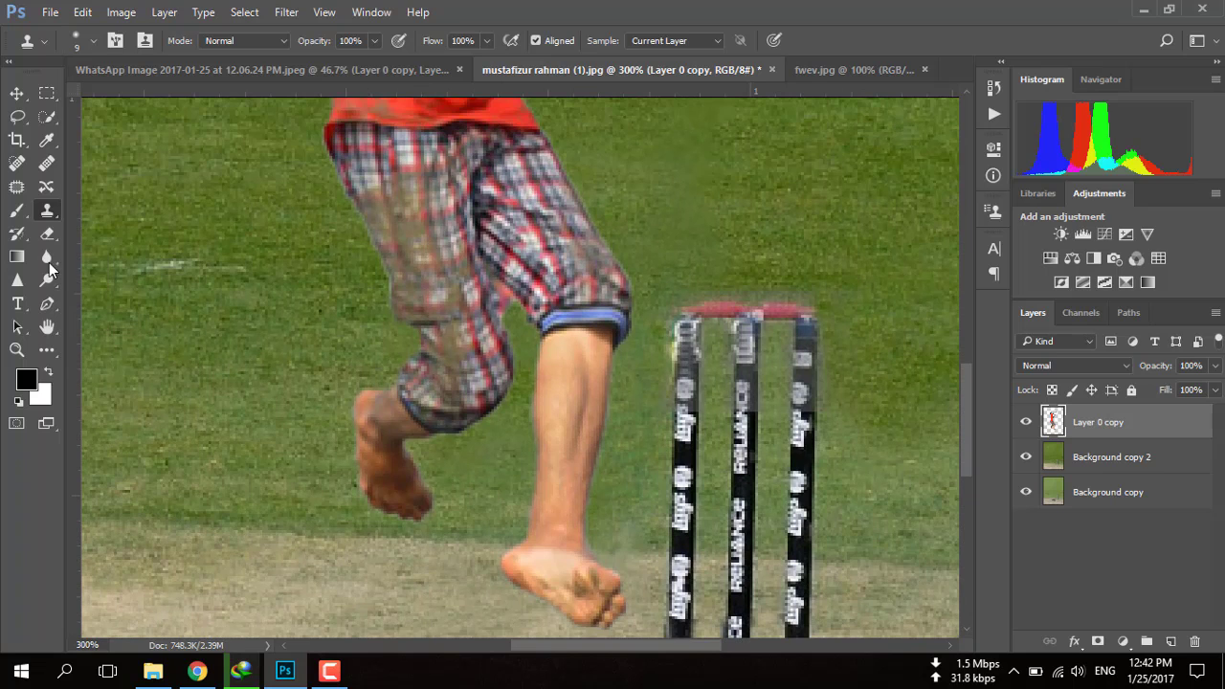
right_click(46, 212)
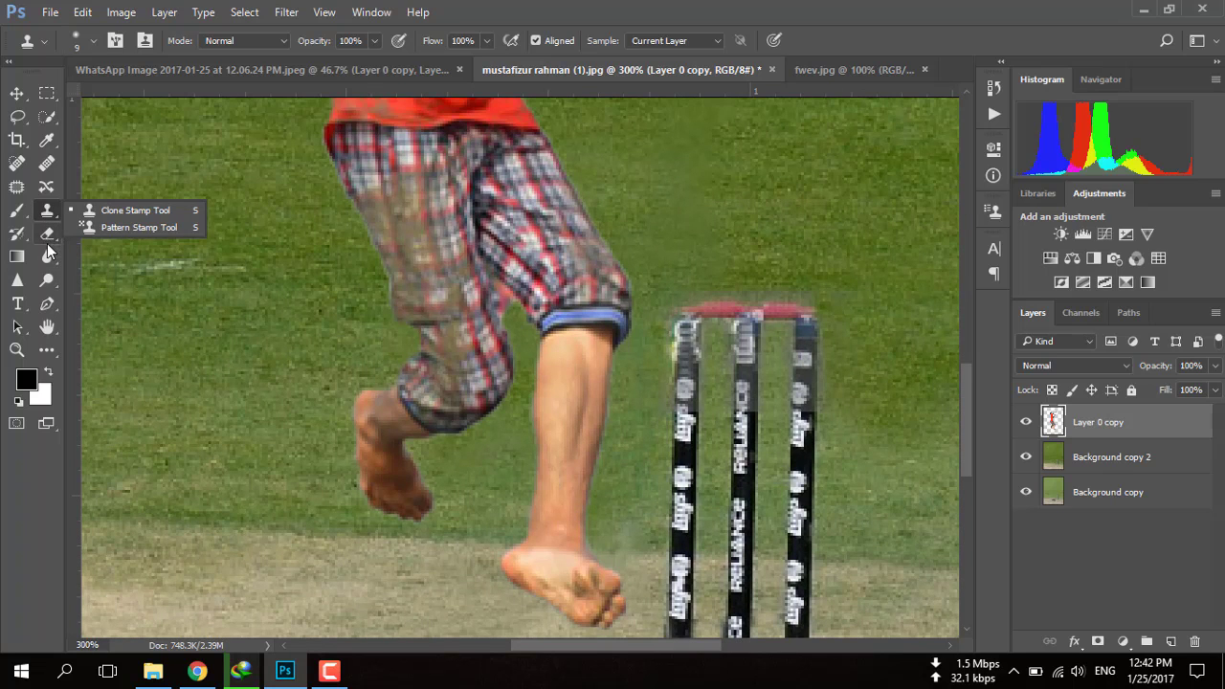
right_click(46, 257)
Switch to the Smudge Tool with a small soft round brush
click(122, 282)
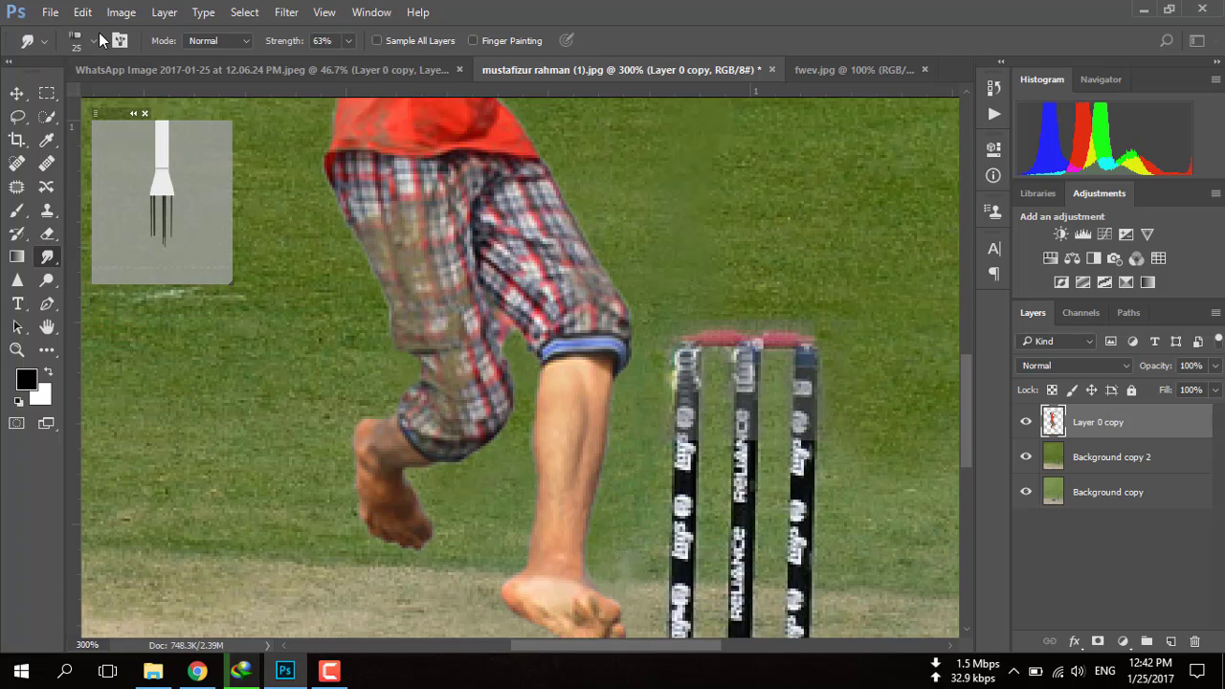
click(93, 41)
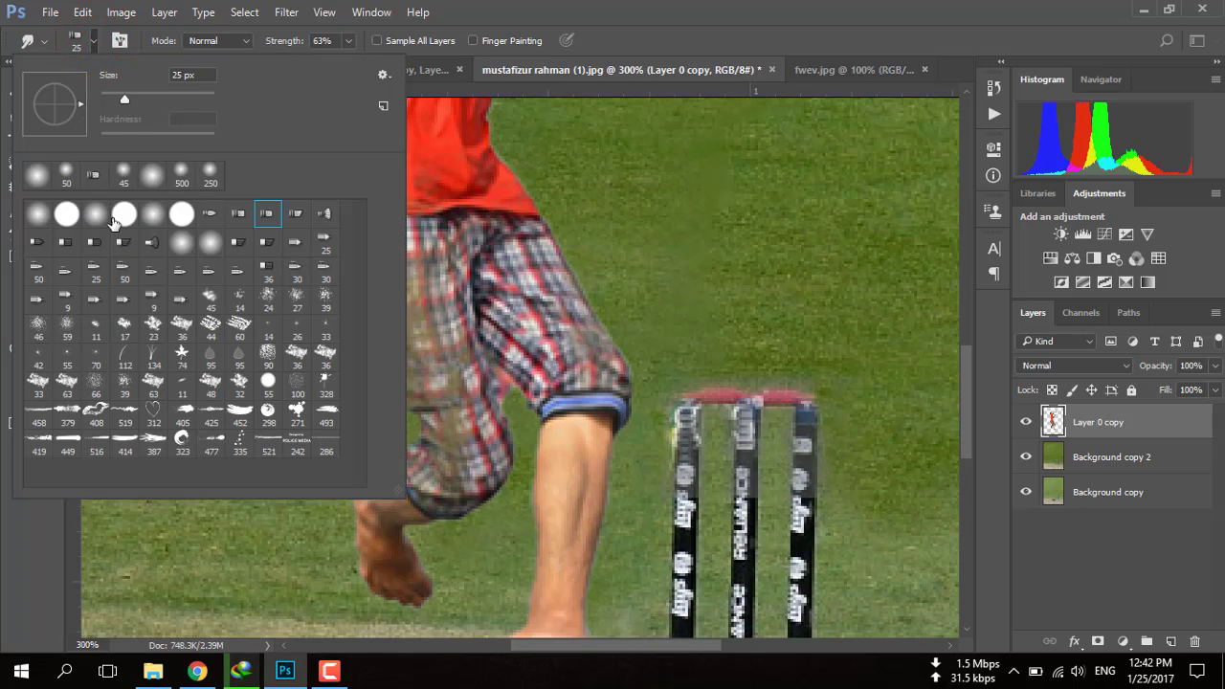
click(160, 222)
click(438, 292)
scroll(437, 293, up, 1)
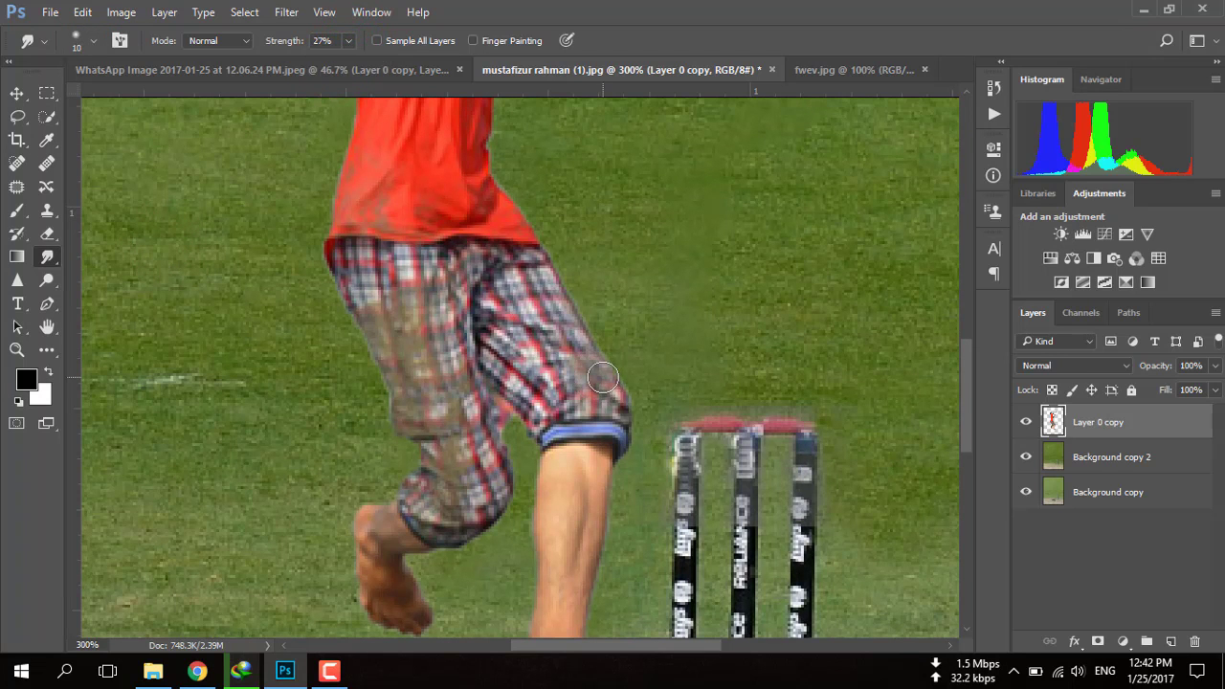
key(bracketleft)
key(bracketleft)
key(bracketleft)
scroll(602, 377, down, 3)
scroll(602, 377, down, 4)
key(bracketleft)
scroll(481, 364, up, 5)
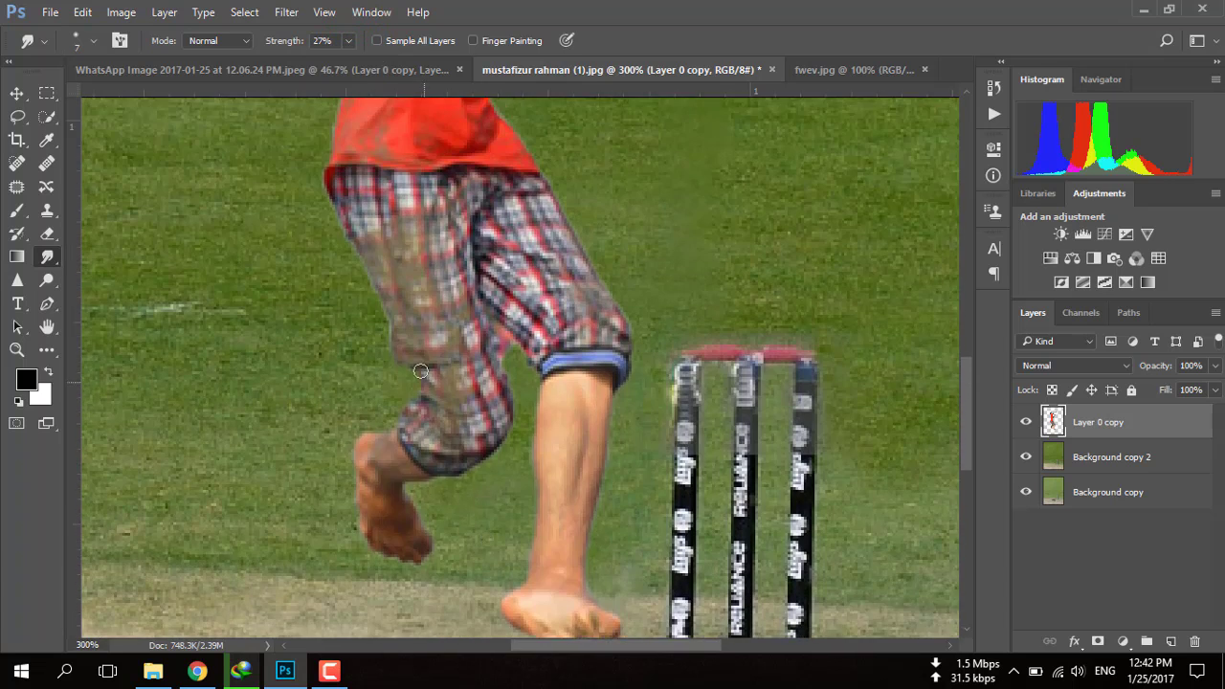
scroll(408, 380, up, 4)
scroll(408, 380, up, 3)
Smudge the cut-out edges along the shirt's left side, hair, forearm and elbow
mouse_move(345, 301)
mouse_down()
mouse_move(335, 287)
mouse_move(344, 317)
mouse_move(323, 358)
mouse_up()
scroll(328, 355, up, 2)
mouse_move(351, 319)
mouse_down()
mouse_move(336, 319)
mouse_move(350, 317)
mouse_move(331, 294)
mouse_up()
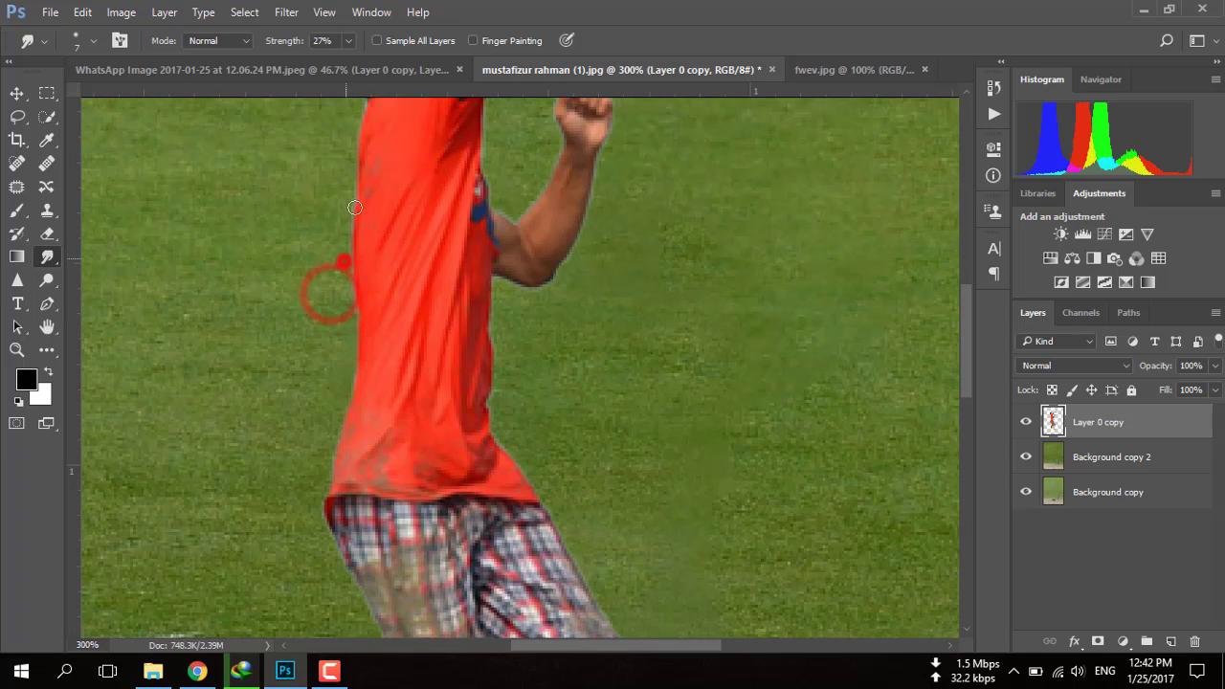
scroll(369, 325, up, 1)
scroll(373, 287, up, 3)
drag(300, 193, 287, 178)
scroll(290, 173, up, 1)
scroll(497, 258, down, 1)
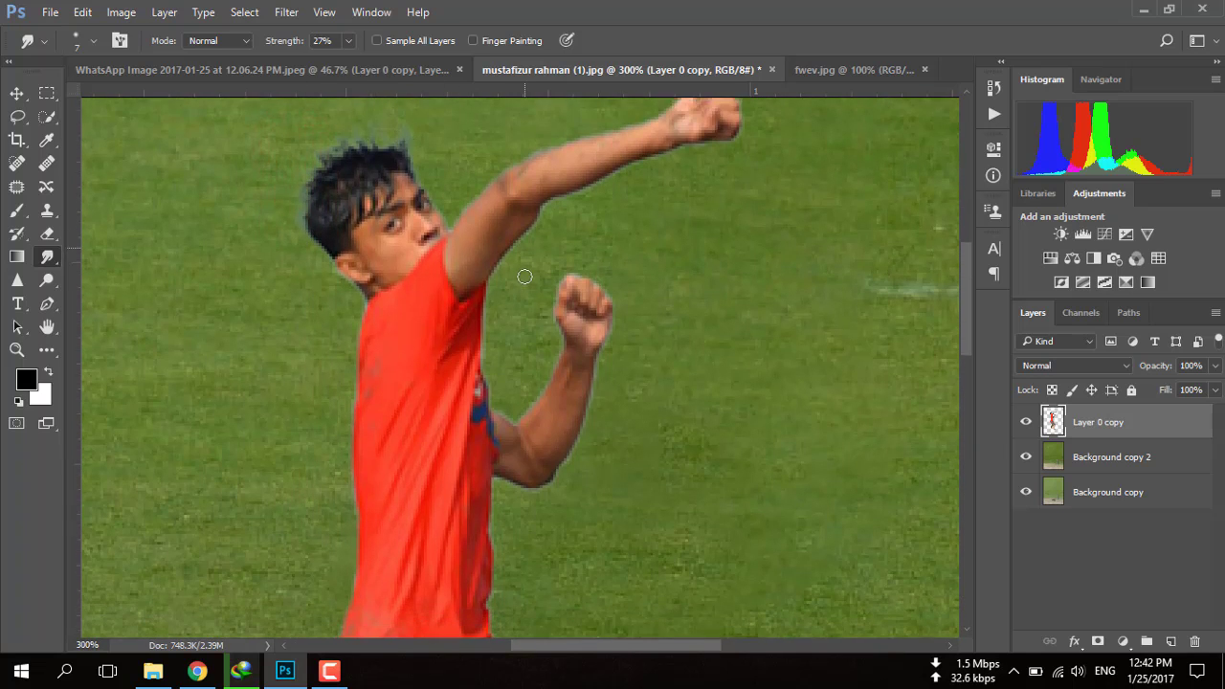
mouse_move(497, 292)
mouse_down()
mouse_move(606, 352)
mouse_move(588, 411)
mouse_up()
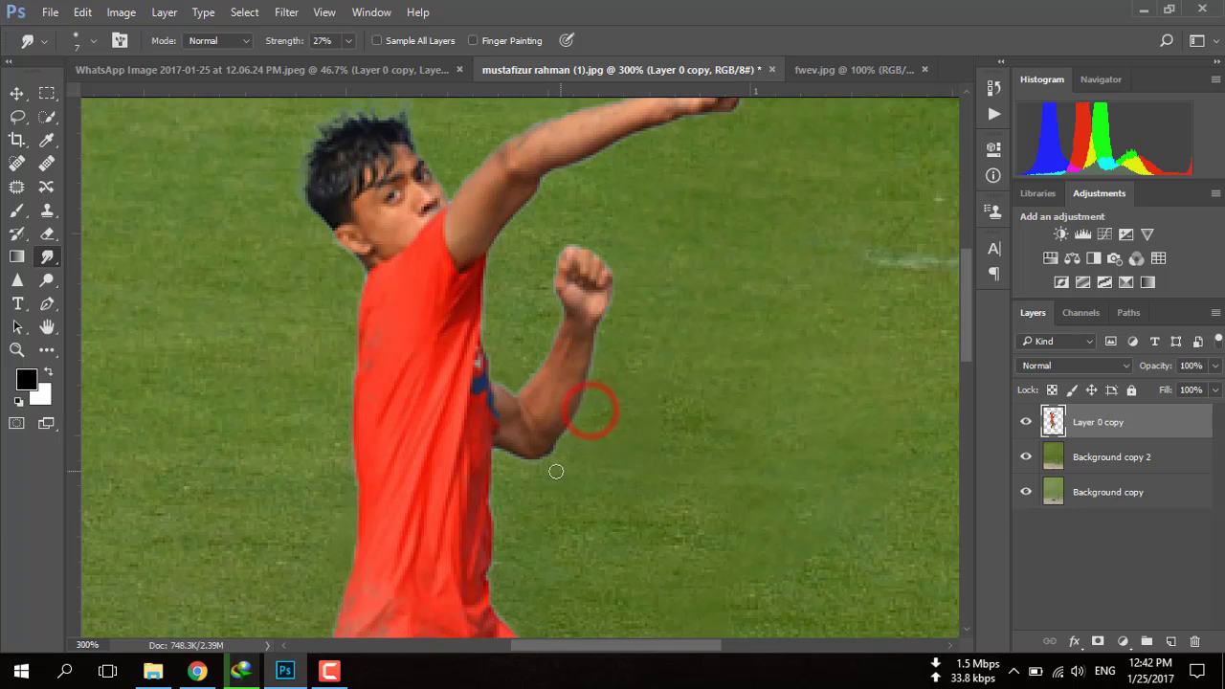
drag(556, 471, 508, 450)
drag(583, 412, 582, 357)
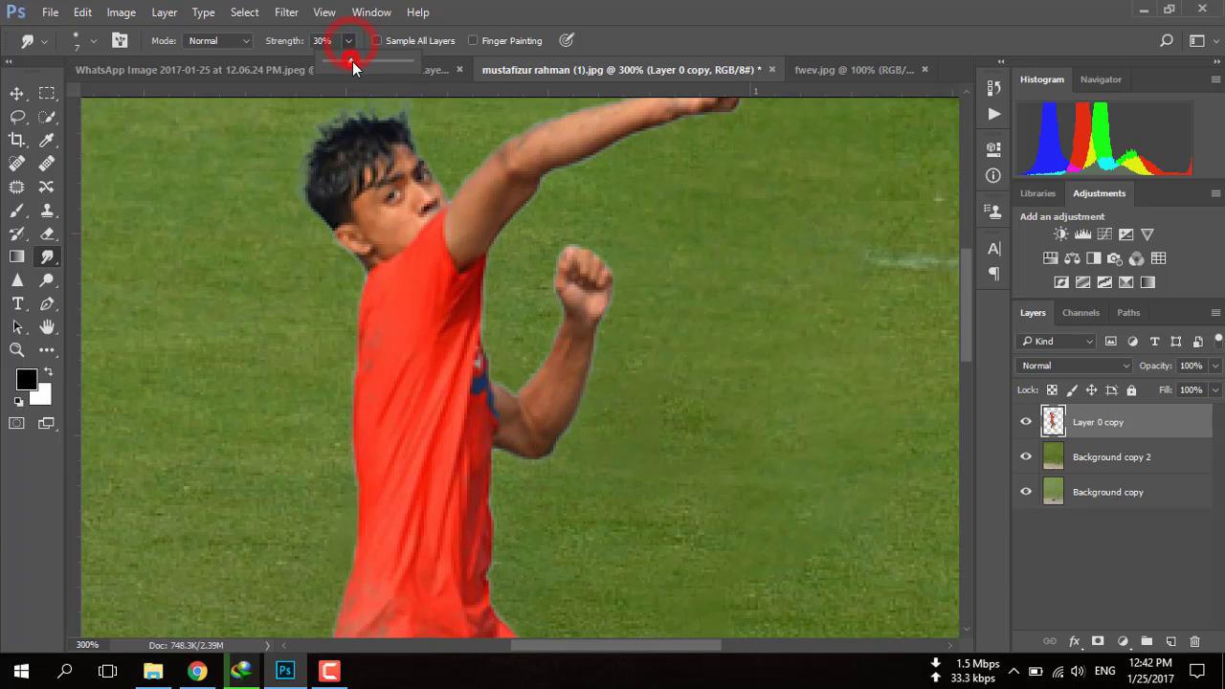
Raise smudge strength to 33% and soften the shoulder, upper arm, fist and shirt edges
mouse_move(613, 274)
mouse_down()
mouse_move(620, 296)
mouse_move(514, 391)
mouse_move(494, 342)
mouse_up()
click(497, 265)
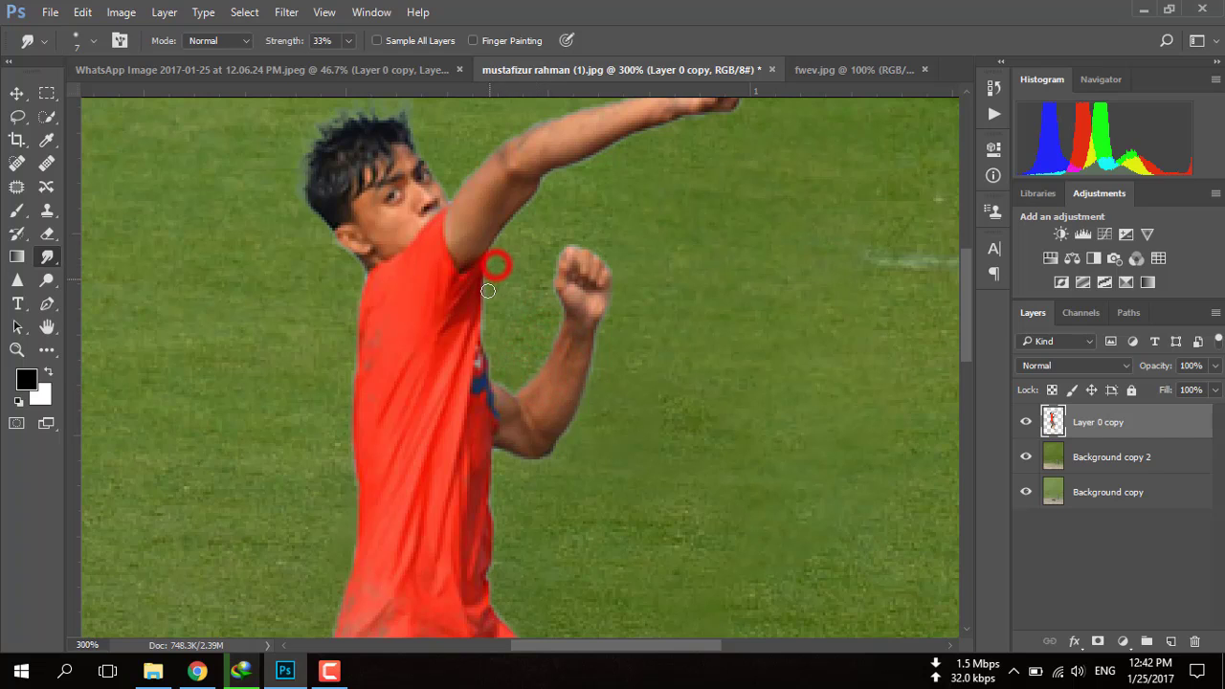
click(545, 198)
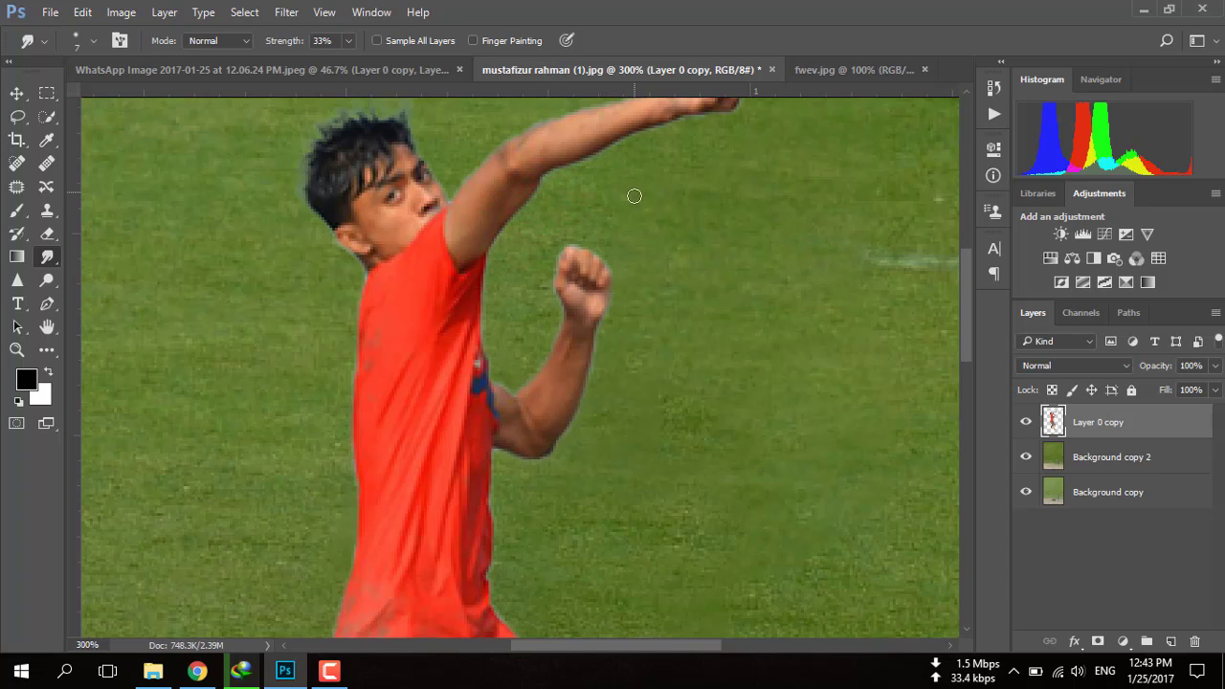
scroll(634, 196, up, 3)
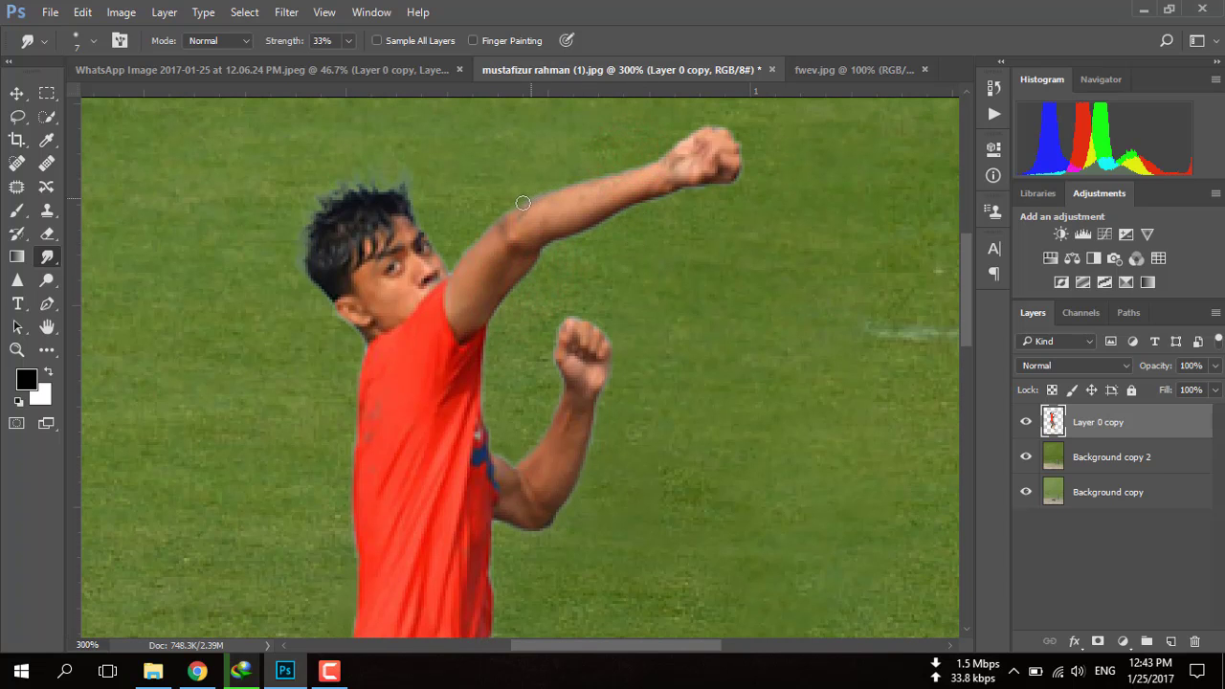
click(470, 234)
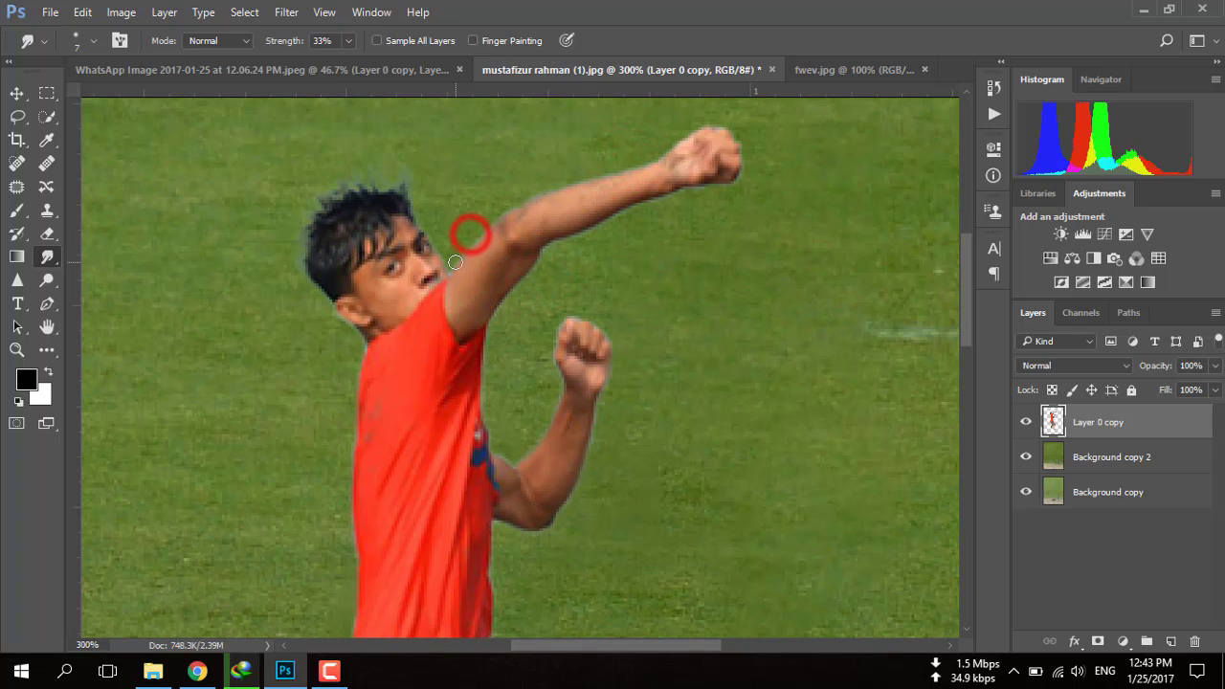
click(356, 346)
scroll(352, 336, down, 3)
click(347, 324)
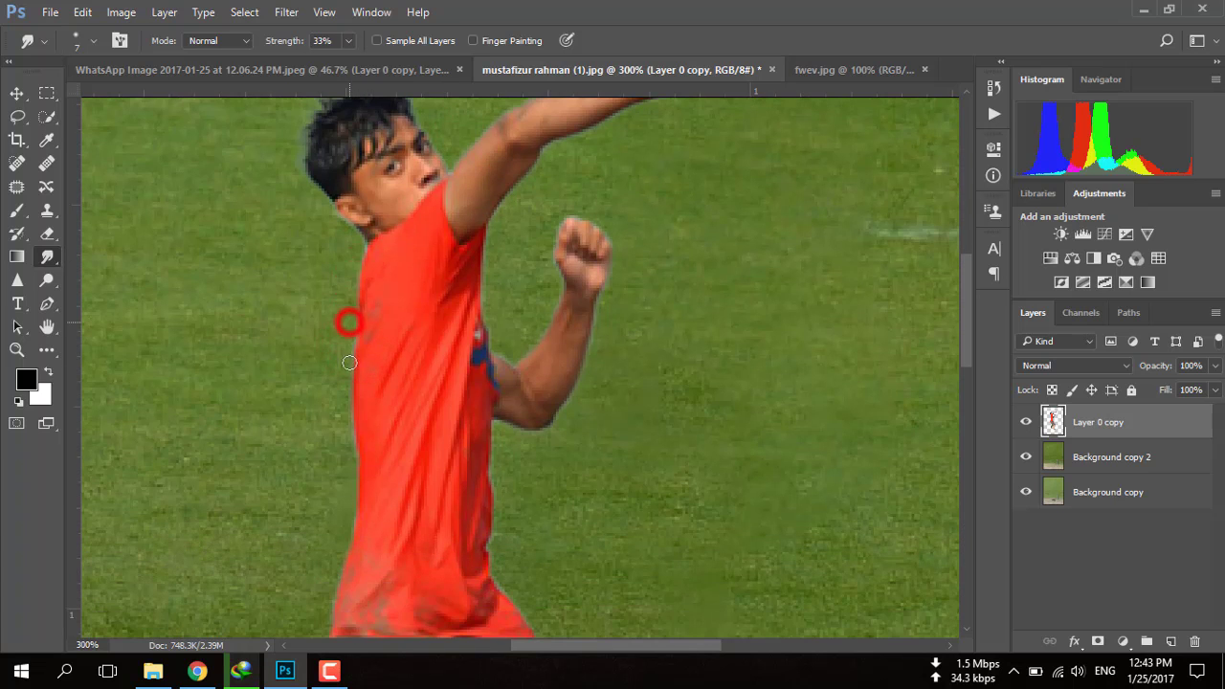
scroll(339, 401, down, 3)
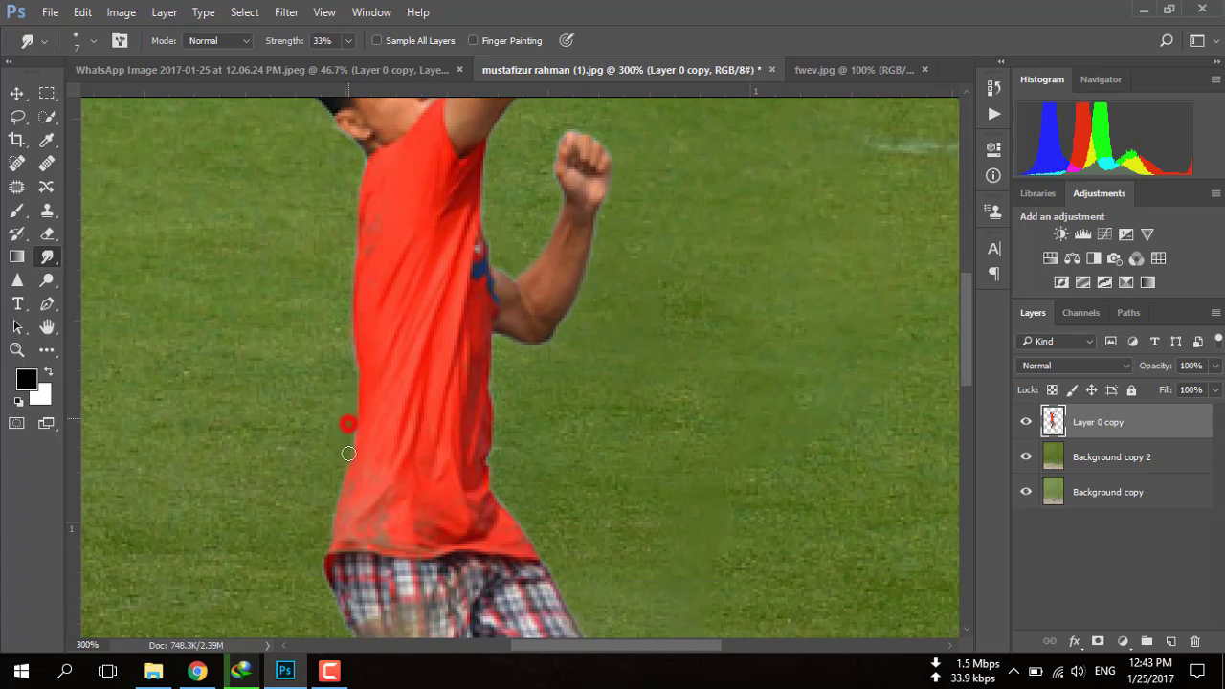
drag(349, 452, 321, 526)
Smudge the shirt's right edge and the edge beside the shorts, then fit the image in view
scroll(515, 385, down, 3)
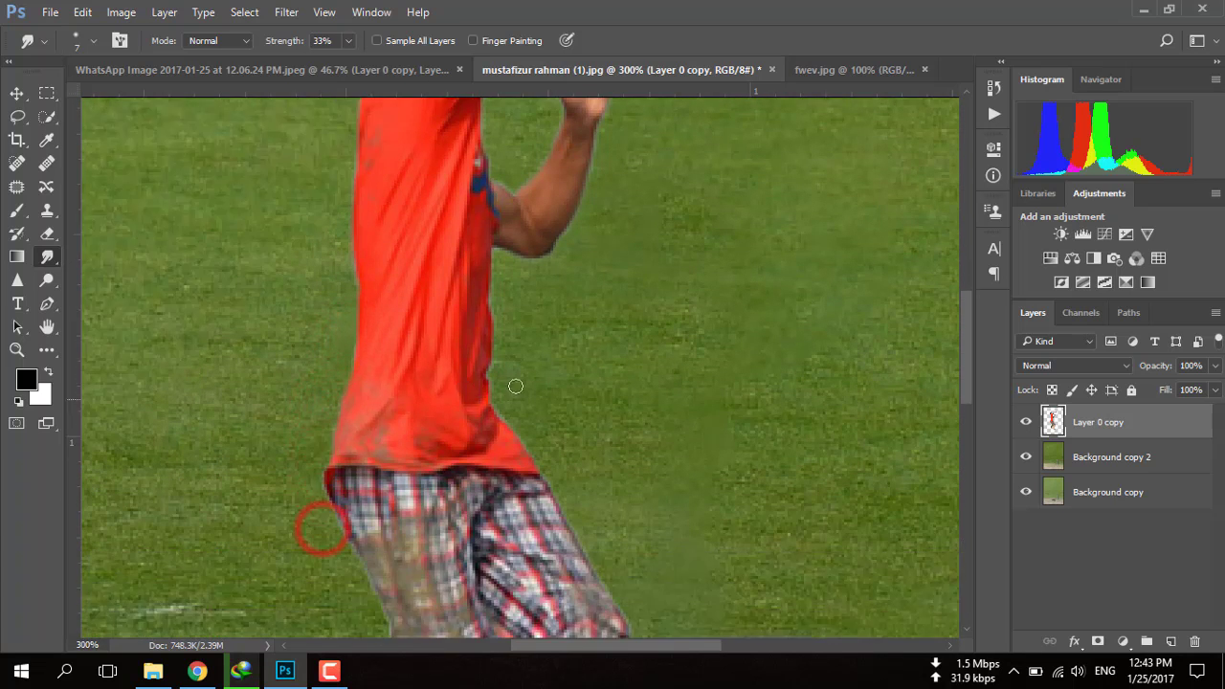
drag(498, 296, 490, 370)
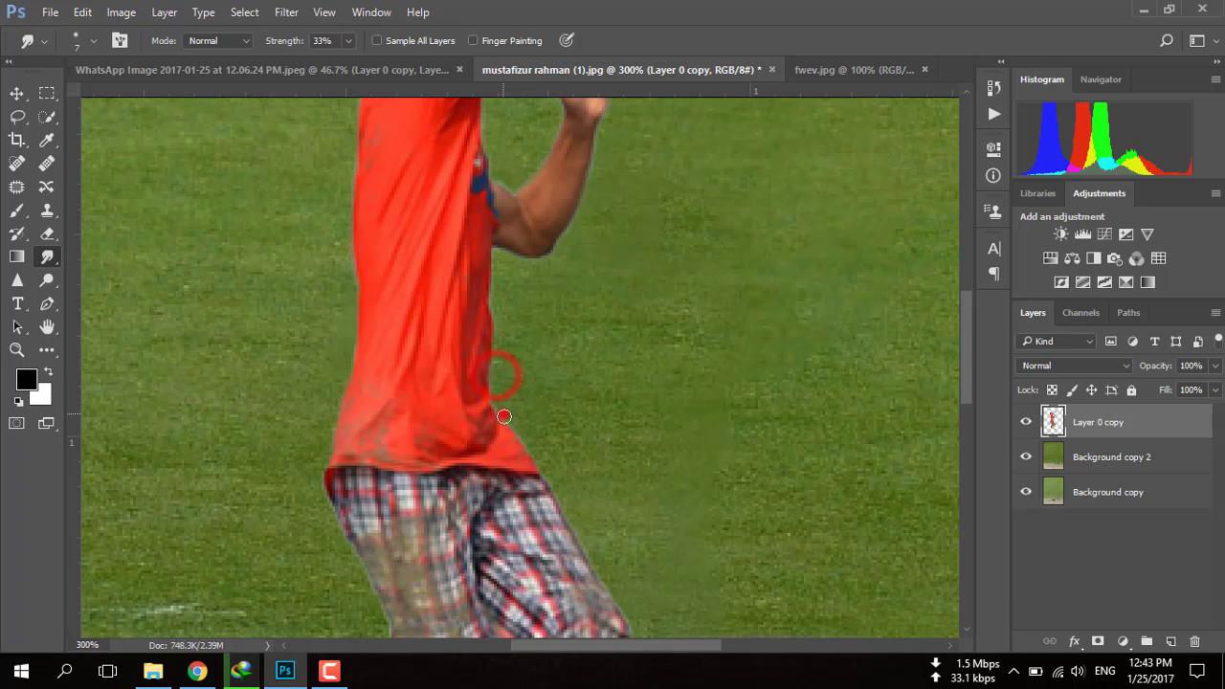
scroll(450, 402, down, 5)
scroll(440, 381, down, 4)
scroll(440, 381, down, 1)
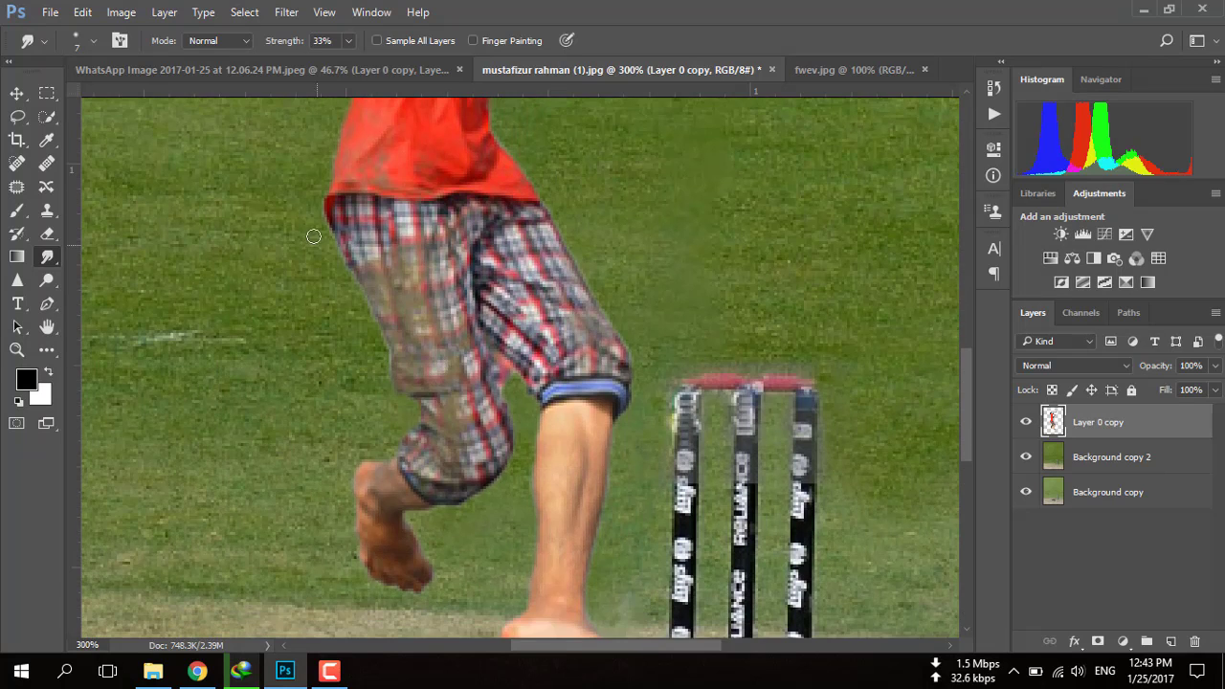
click(313, 207)
scroll(517, 384, down, 3)
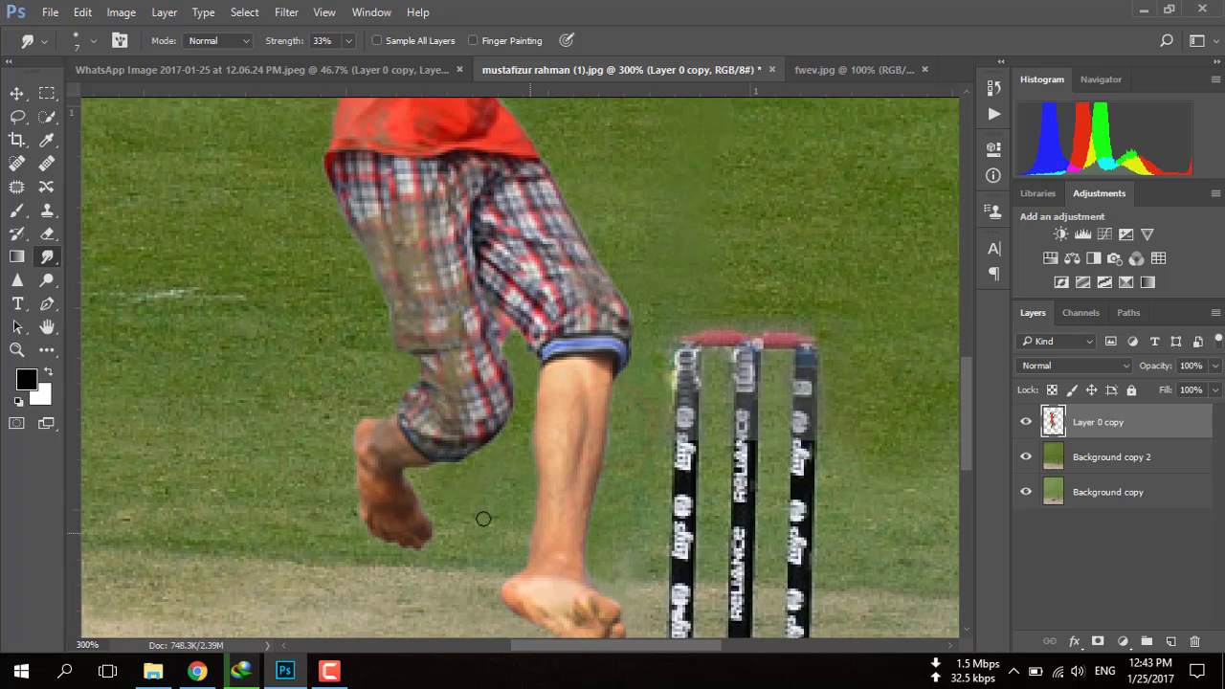
scroll(378, 461, up, 8)
scroll(492, 345, up, 5)
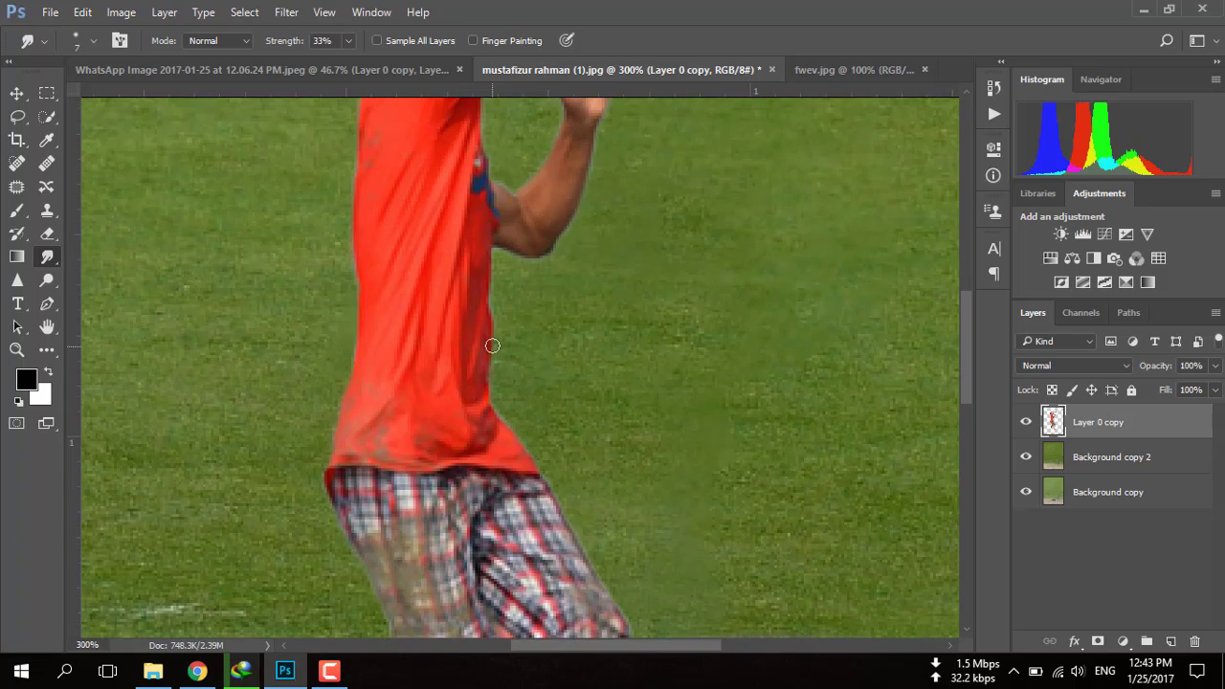
scroll(503, 412, up, 2)
scroll(526, 410, up, 6)
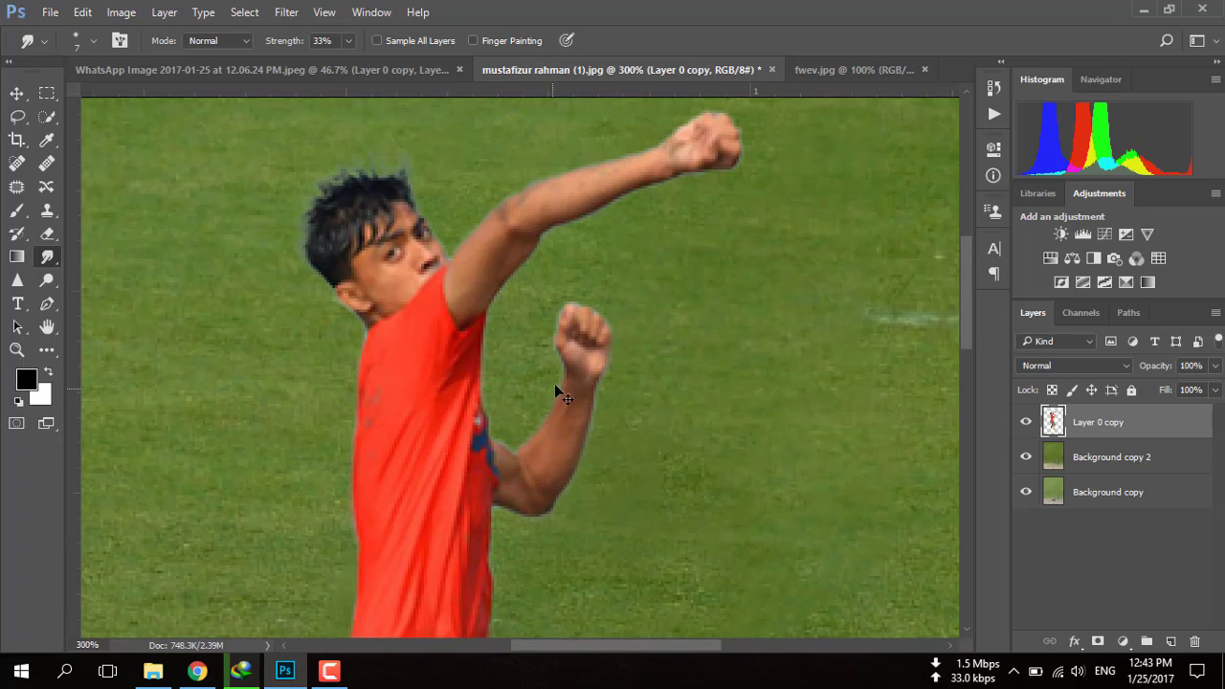
key(ctrl+0)
Unlock the fwev.jpg photo's Background layer and zoom in on the bowler's hand and ball
click(844, 70)
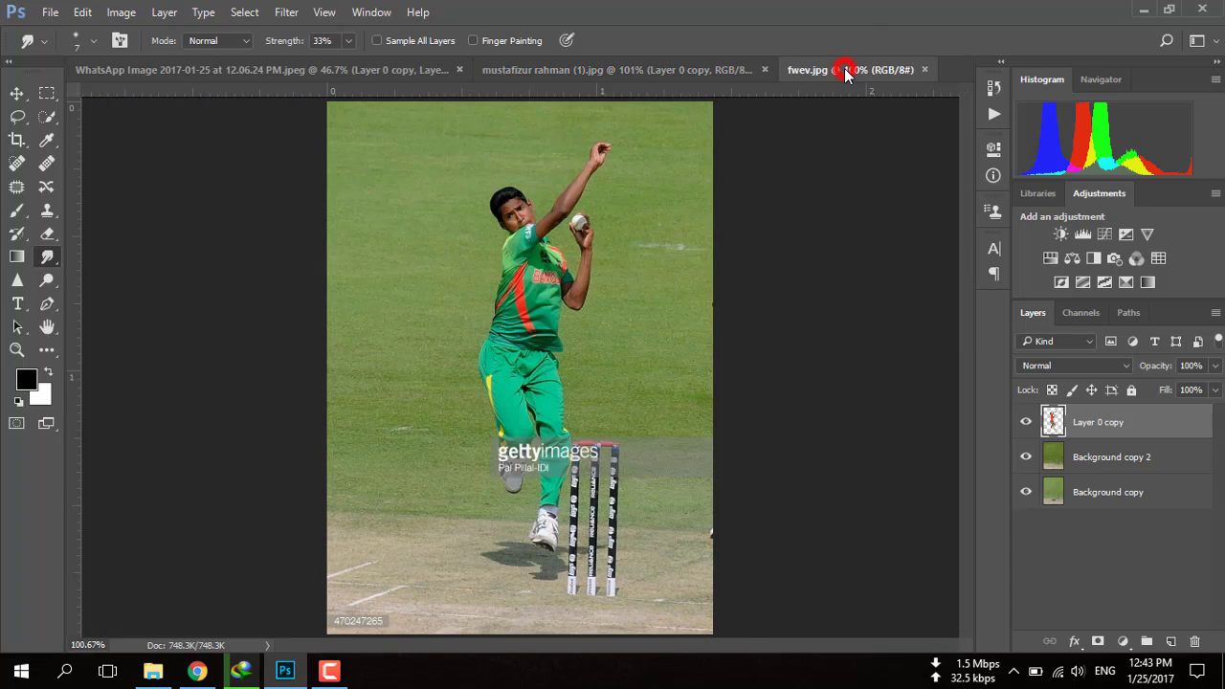
click(633, 80)
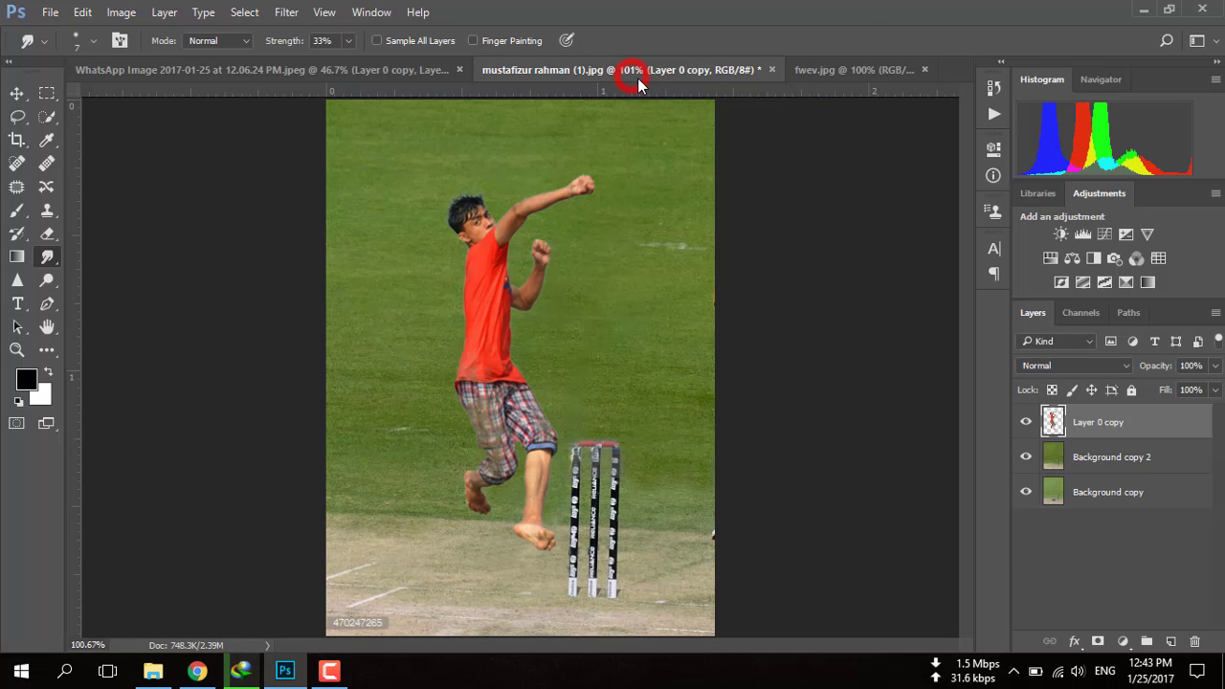
click(830, 73)
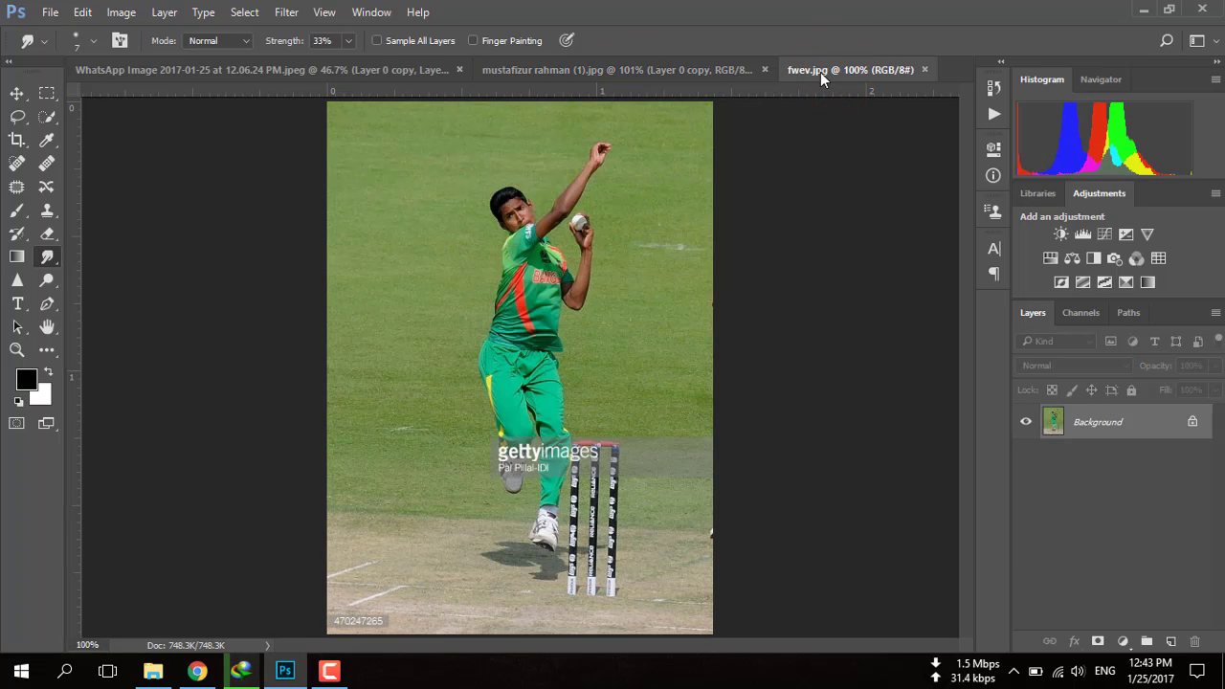
click(1193, 424)
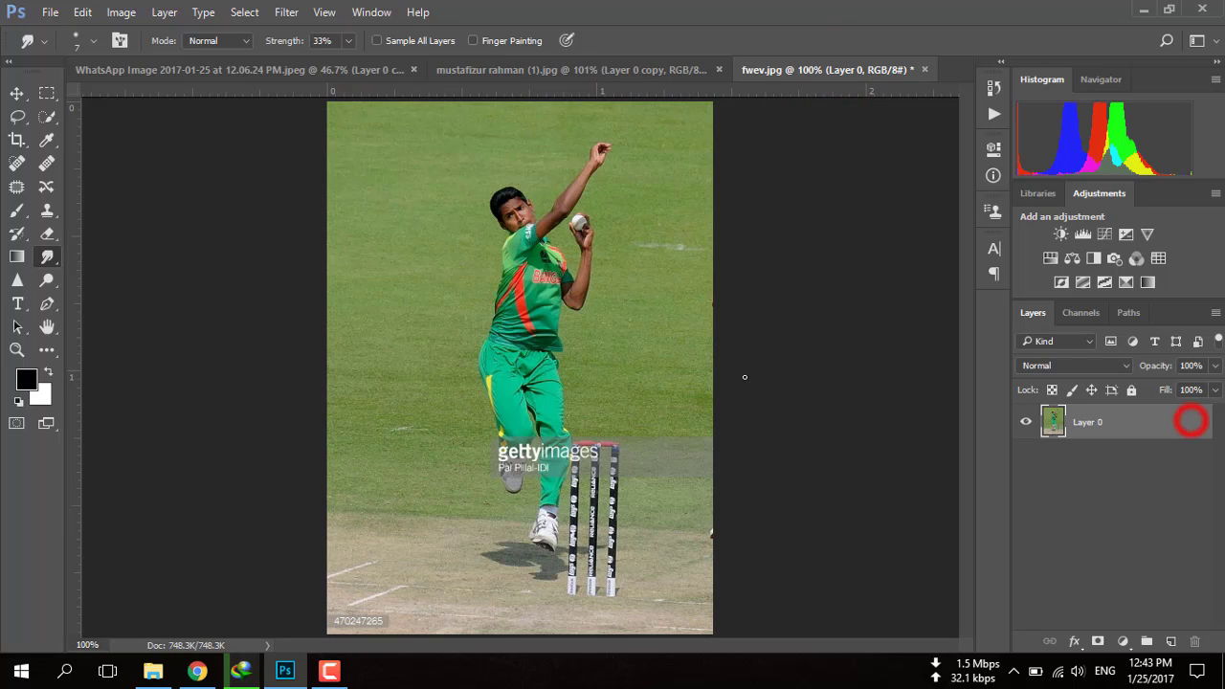
click(47, 115)
click(107, 117)
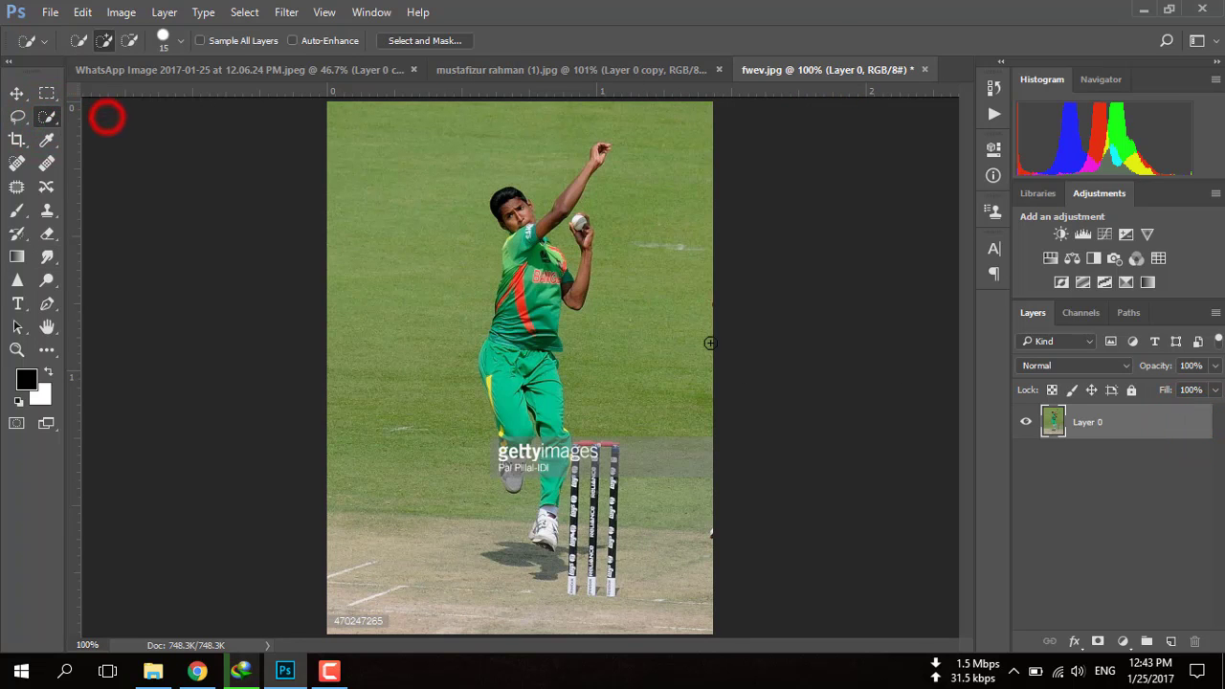
key(ctrl+plus)
key(ctrl+plus)
scroll(664, 260, up, 3)
drag(730, 182, 539, 389)
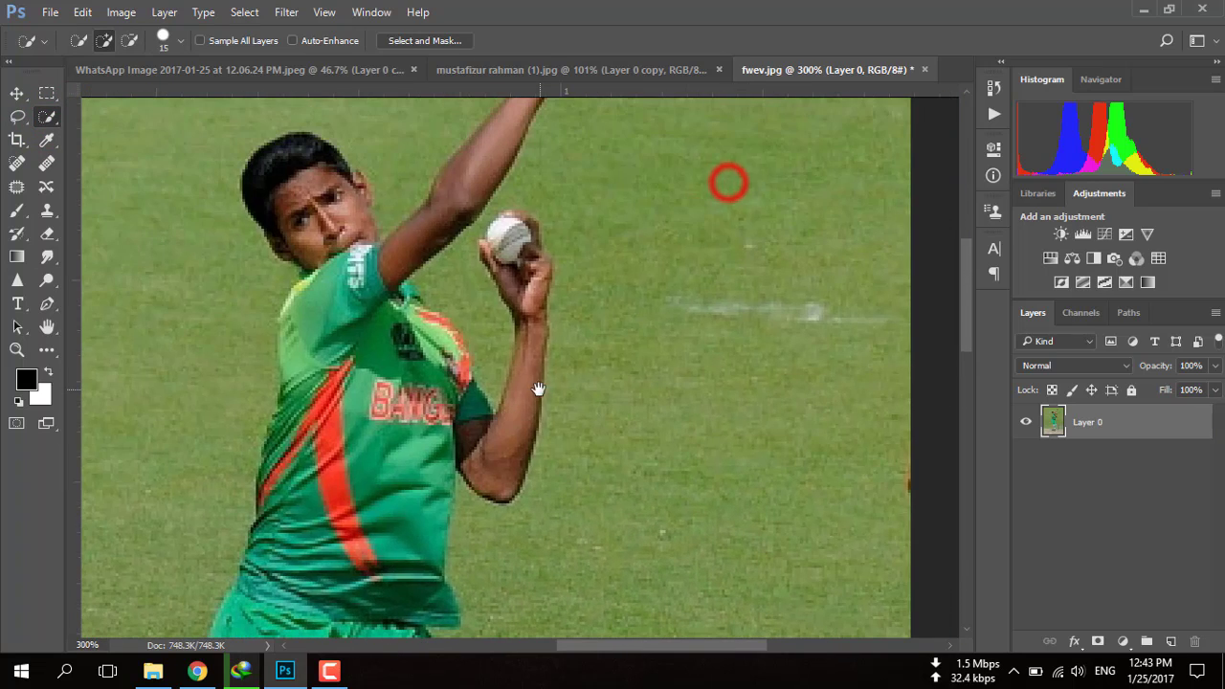
Select the ball and gripping hand with Quick Selection, adding the wrist with the Lasso
click(516, 256)
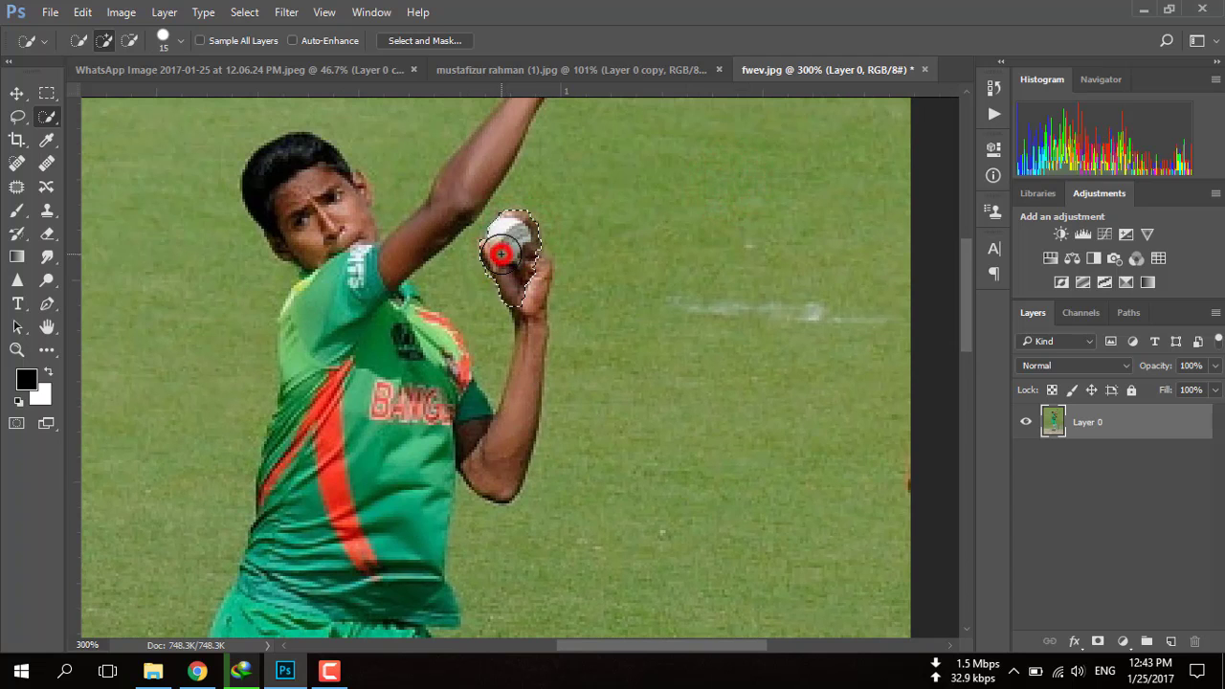
drag(516, 256, 528, 304)
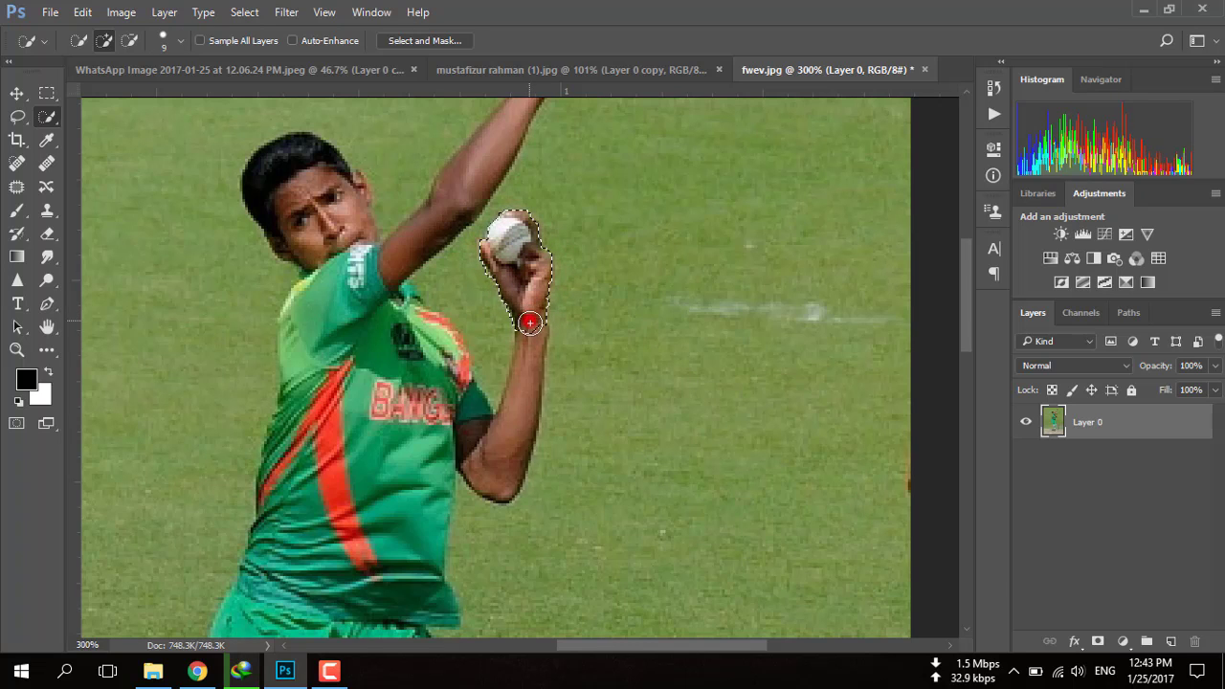
drag(529, 322, 529, 330)
key(ctrl+z)
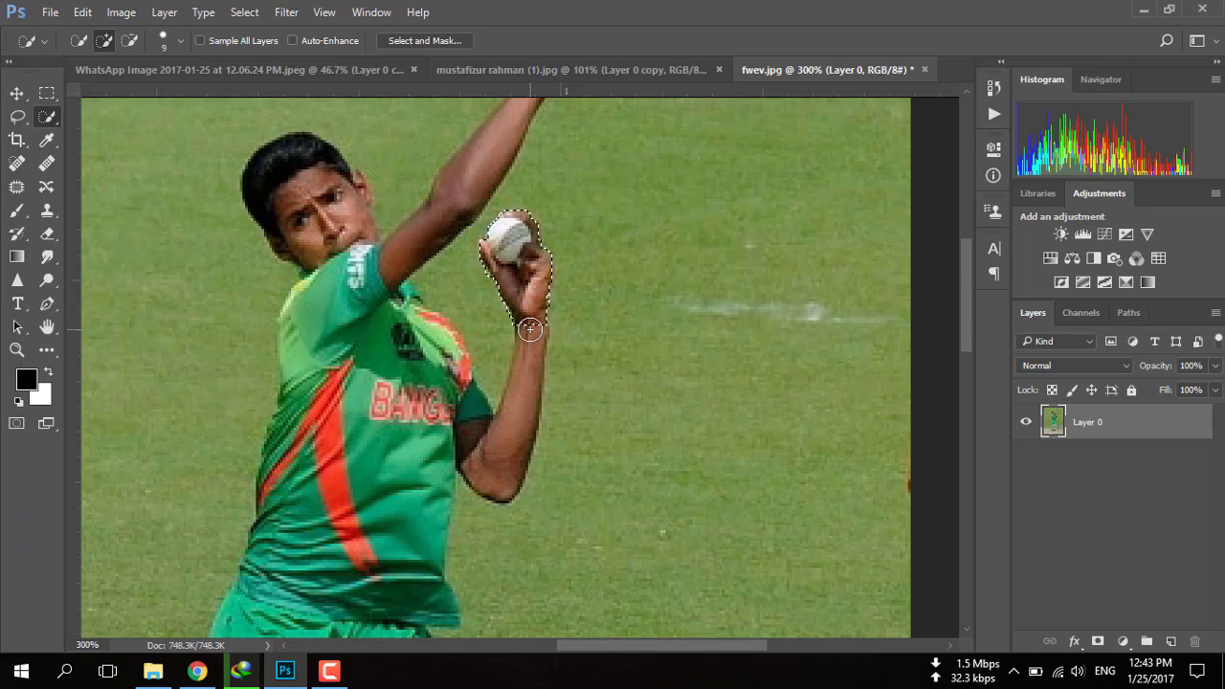
drag(529, 326, 532, 331)
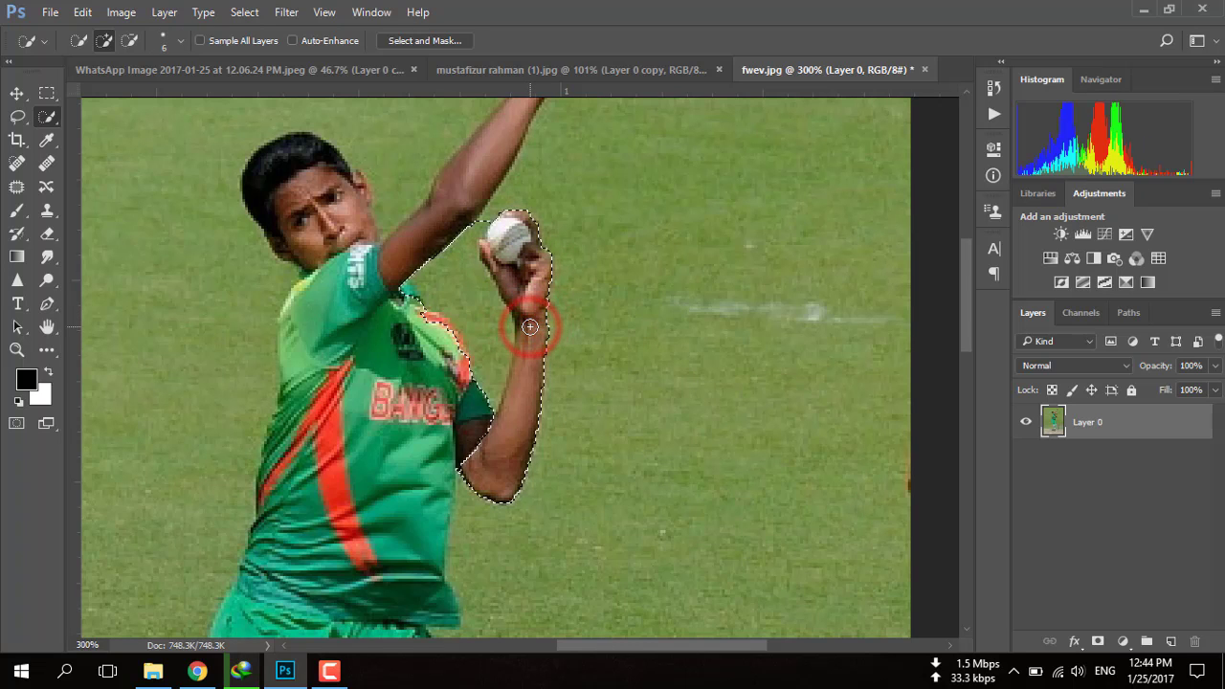
key(ctrl+z)
click(18, 117)
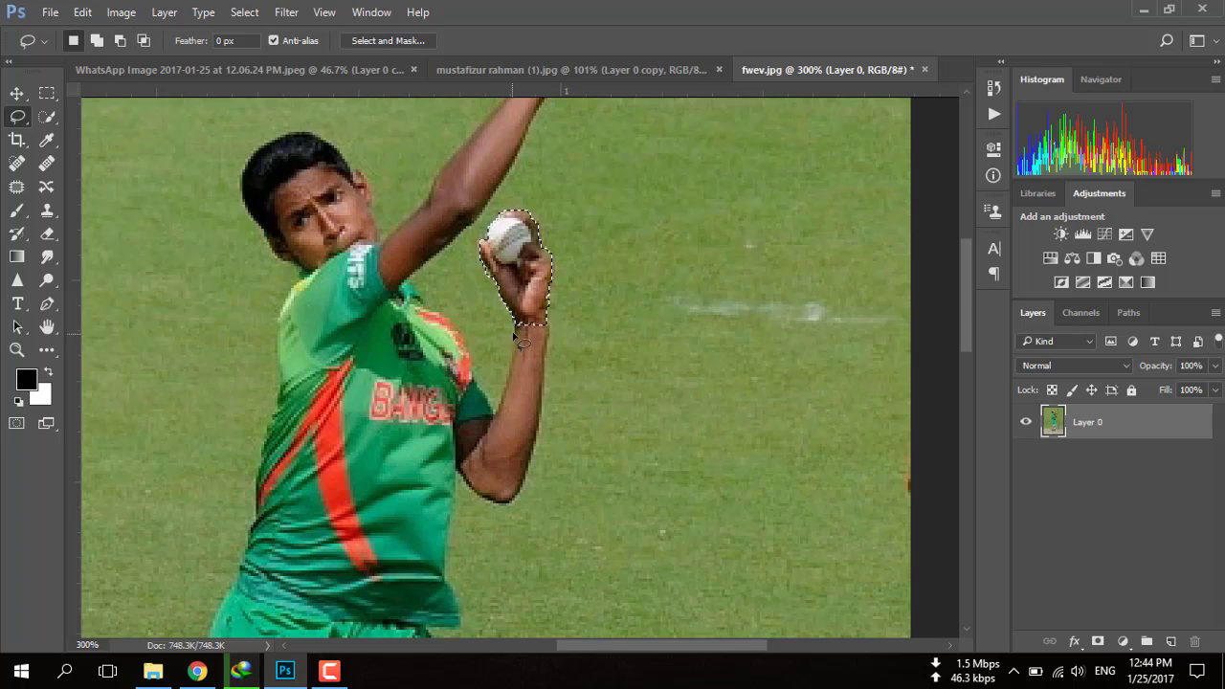
key(shift)
drag(517, 326, 526, 341)
Drag the selected hand and ball into the boy's composite as a new layer
click(17, 93)
drag(533, 269, 488, 77)
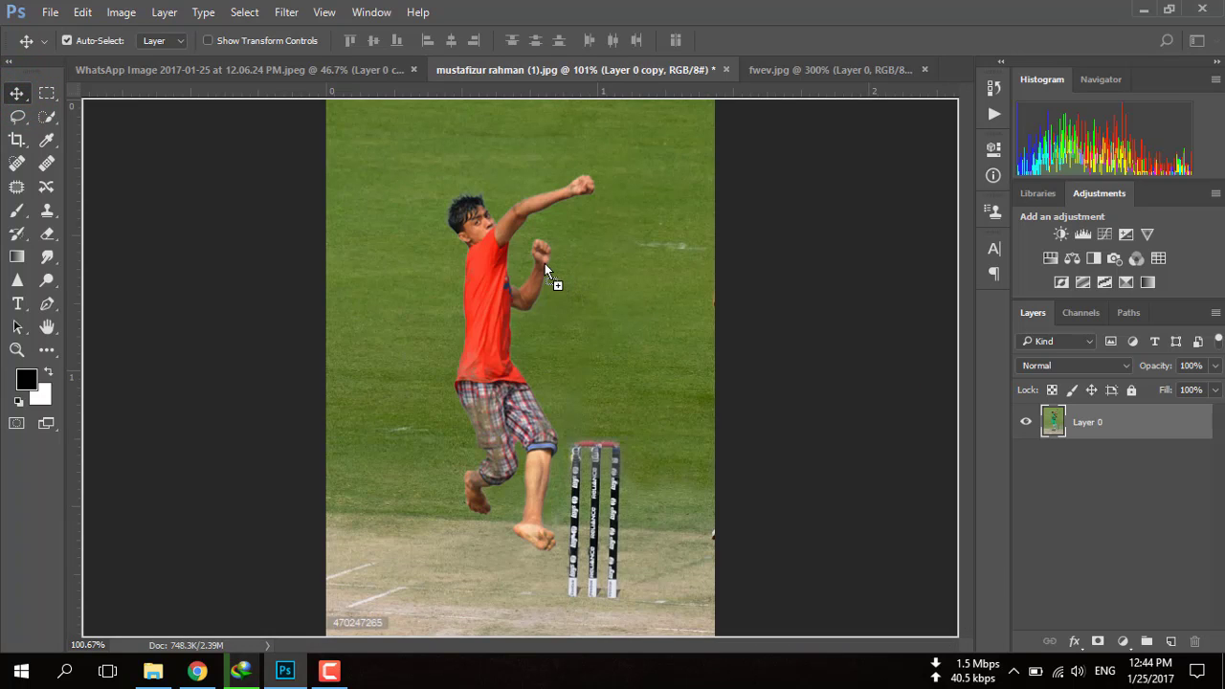
drag(488, 77, 544, 264)
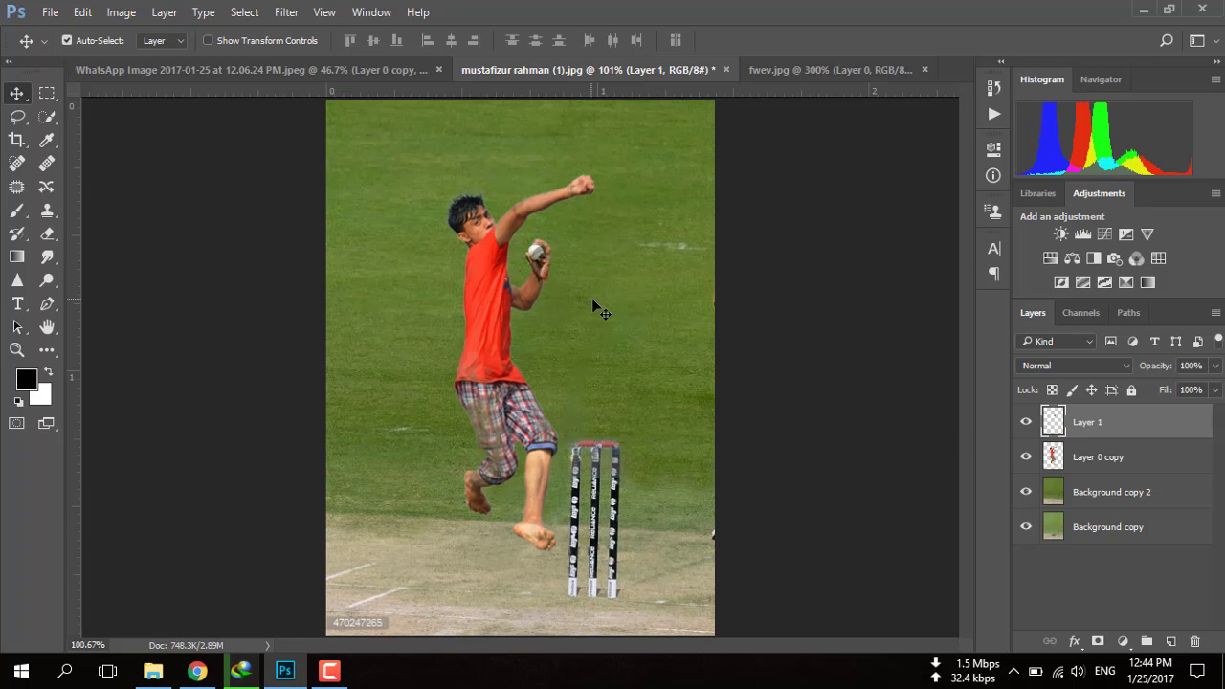
key(ctrl+plus)
key(ctrl+plus)
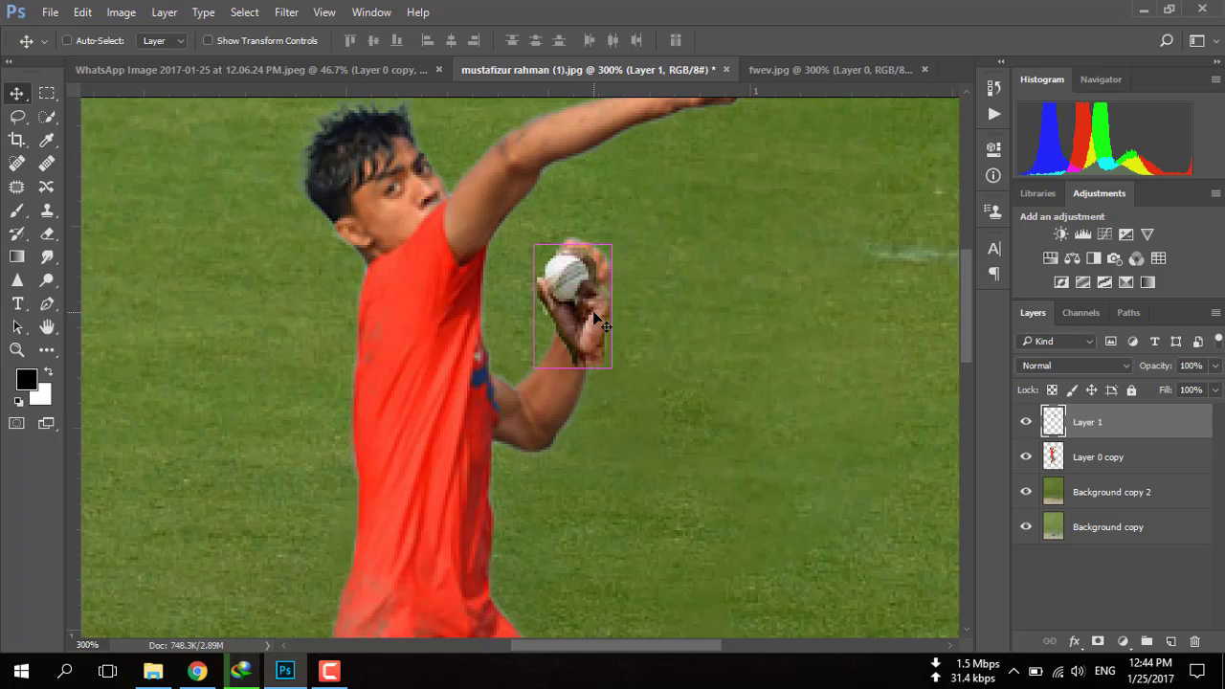
Rotate the pasted hand about 14° and position it over the boy's fist
key(ctrl+t)
drag(619, 225, 654, 232)
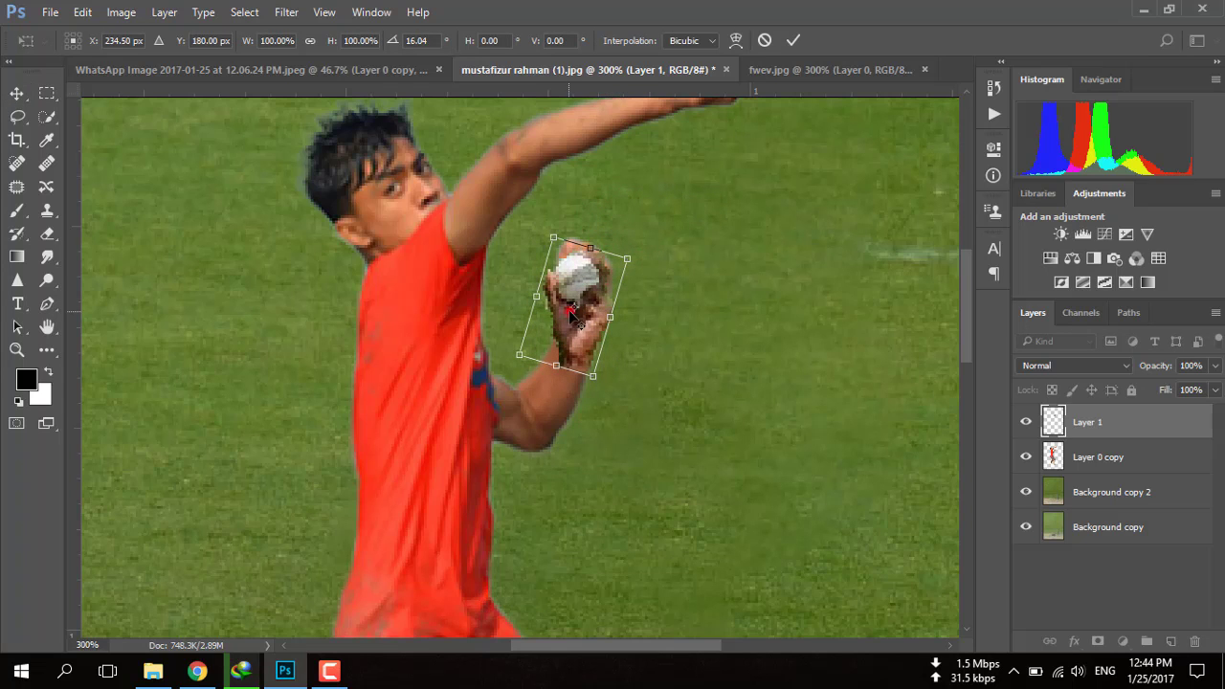
mouse_move(571, 316)
mouse_down()
mouse_move(585, 322)
mouse_move(584, 305)
mouse_up()
key(Return)
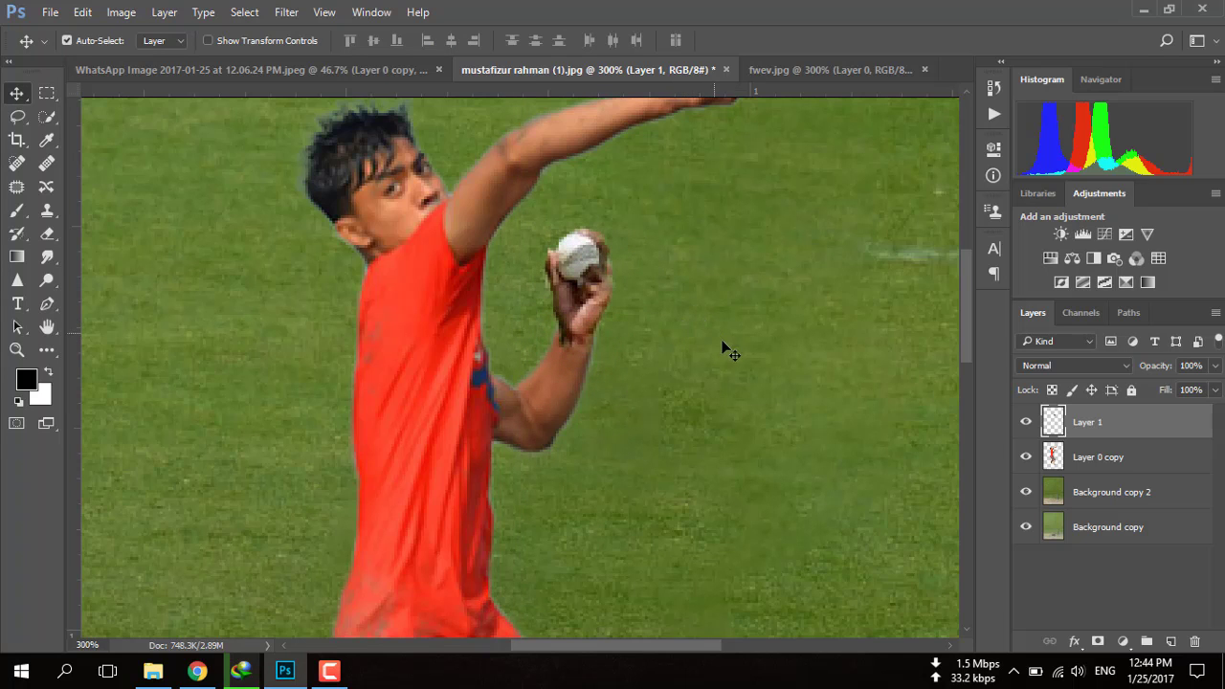
Tilt the ball layer about 6° clockwise and nudge it up and slightly right
click(1024, 424)
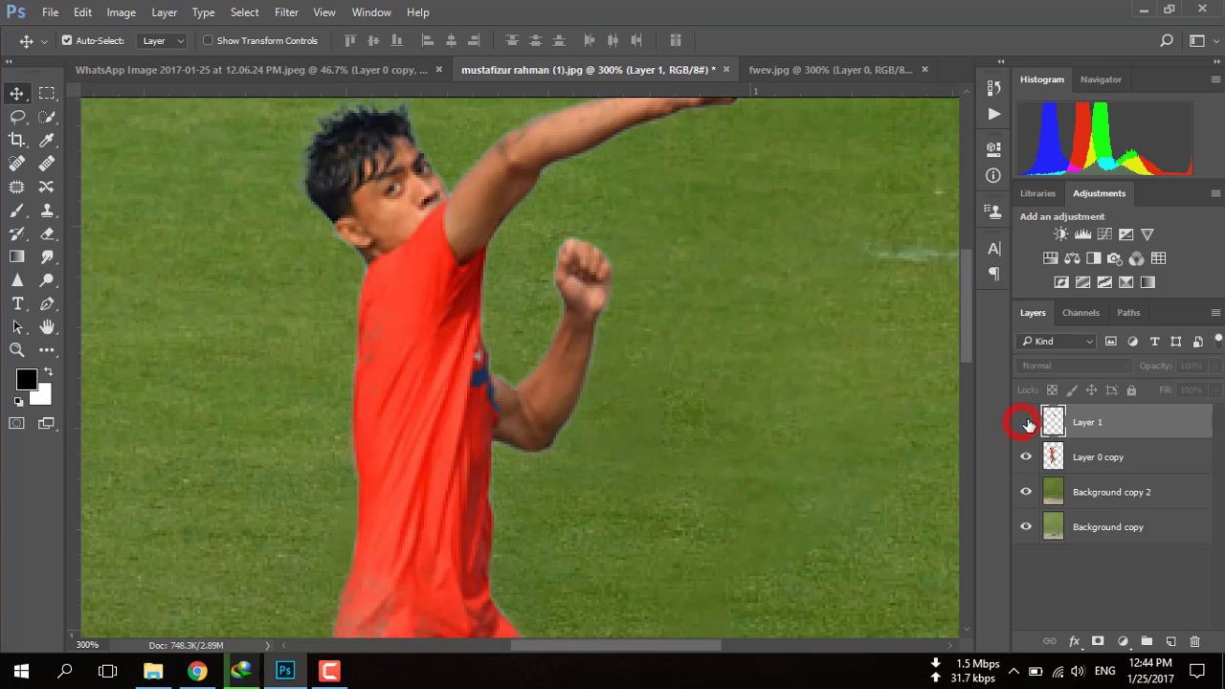
click(1027, 425)
click(1026, 424)
key(ctrl)
key(ctrl+t)
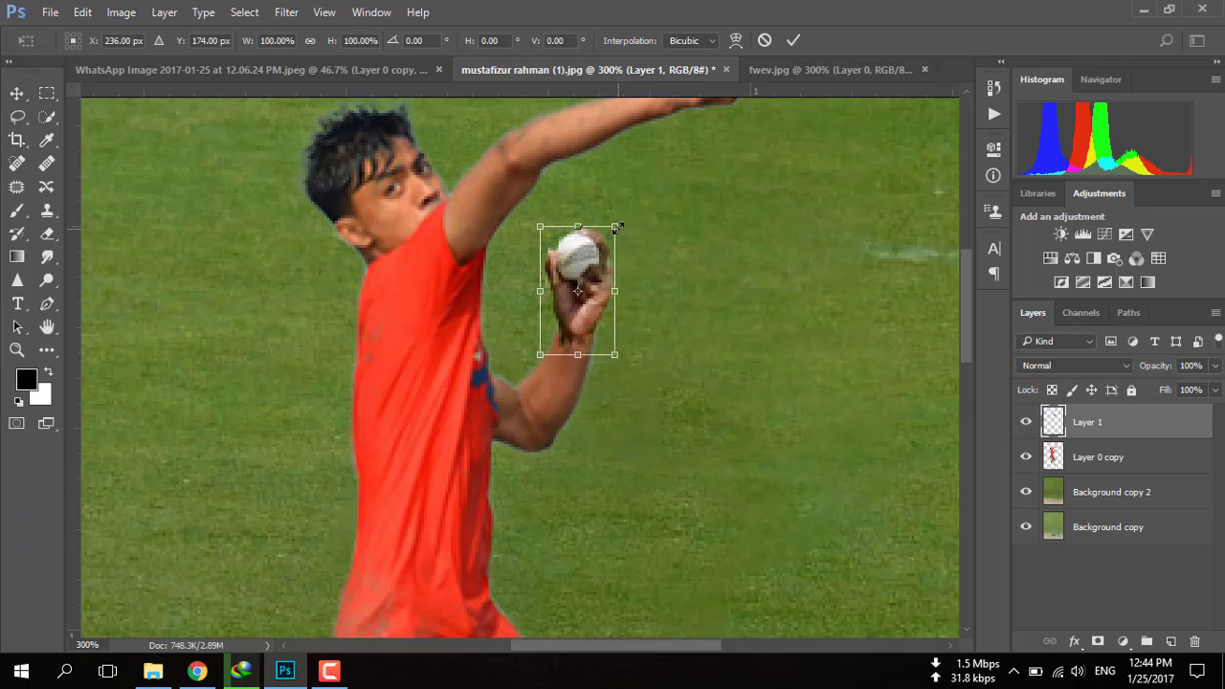
drag(619, 215, 626, 219)
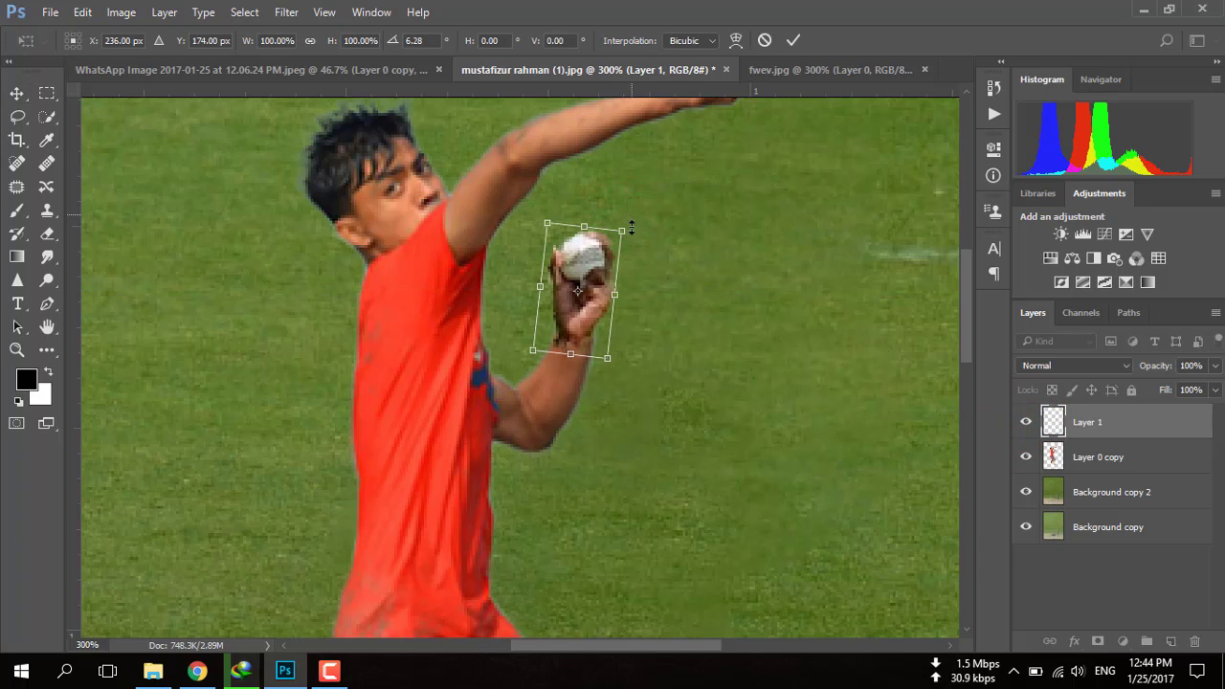
key(Up)
key(Up)
key(Up)
key(Up)
key(Up)
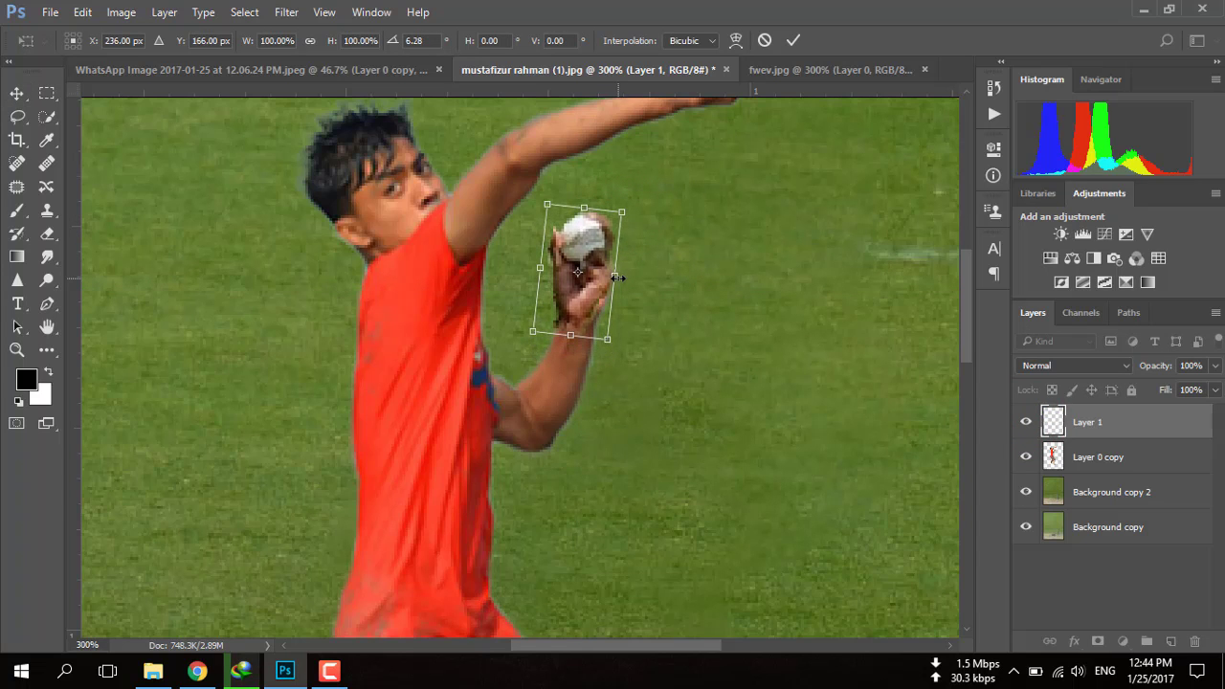
key(Up)
key(Up)
key(Right)
key(Right)
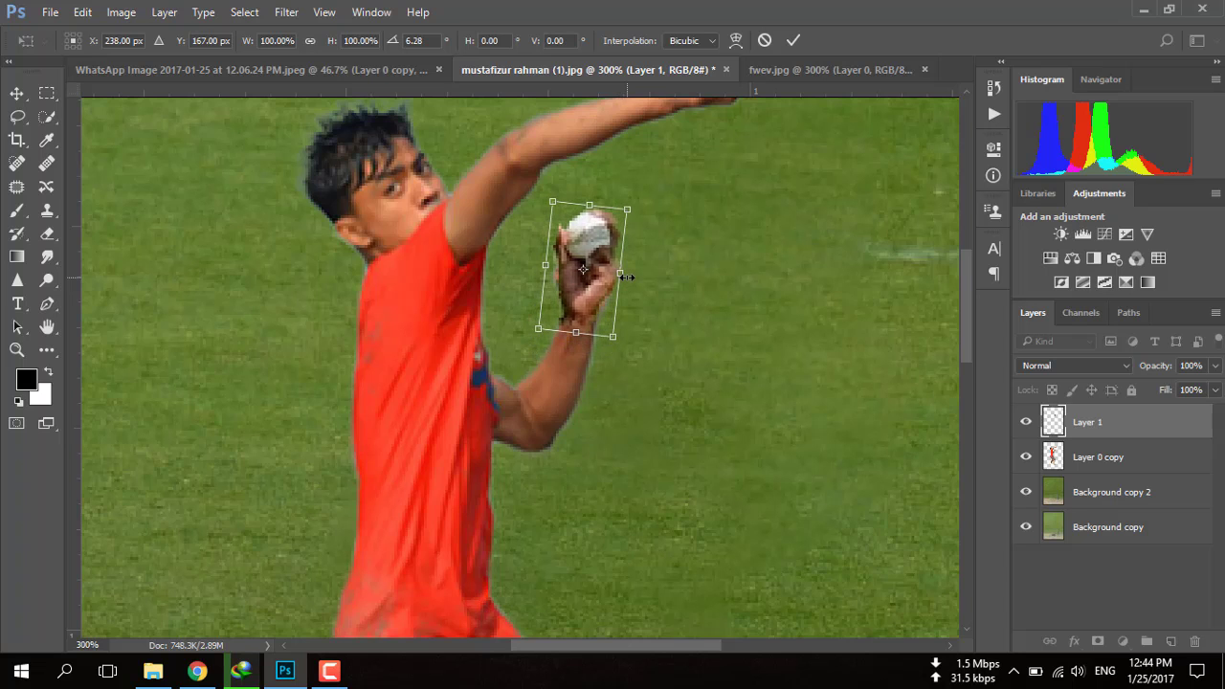
key(Down)
key(Return)
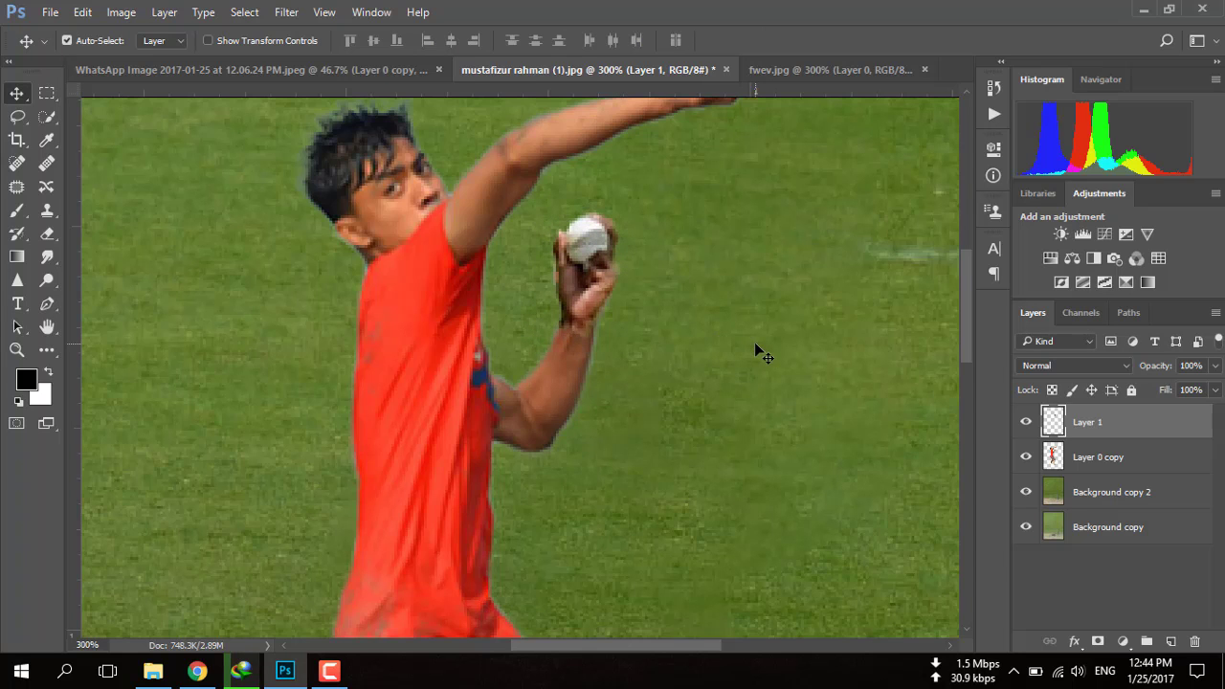
Scale the ball layer down slightly so it fits snugly in the hand
key(ctrl+0)
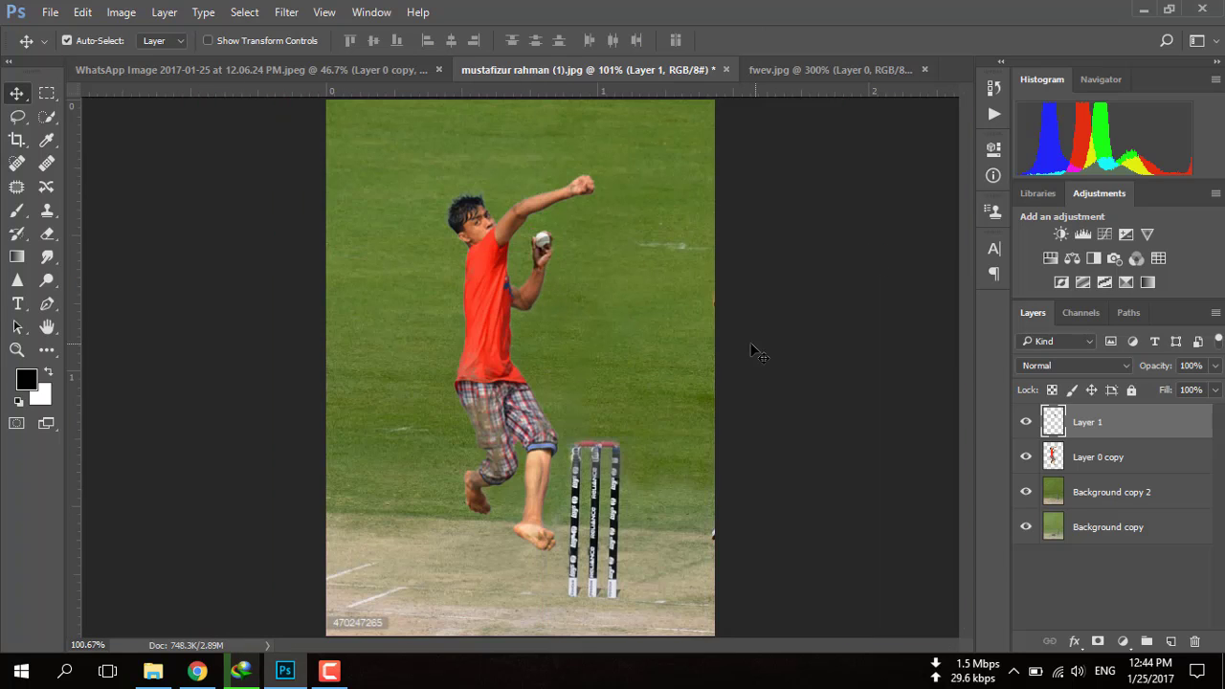
key(ctrl+plus)
key(ctrl+plus)
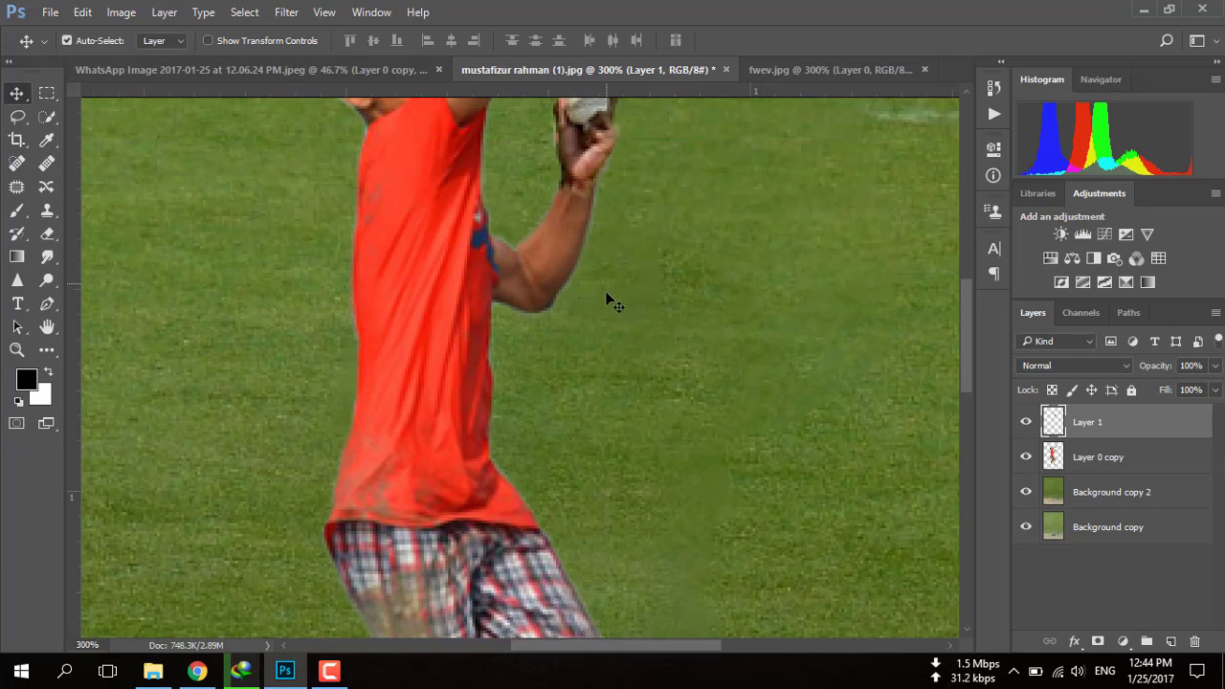
scroll(612, 304, up, 5)
click(1024, 422)
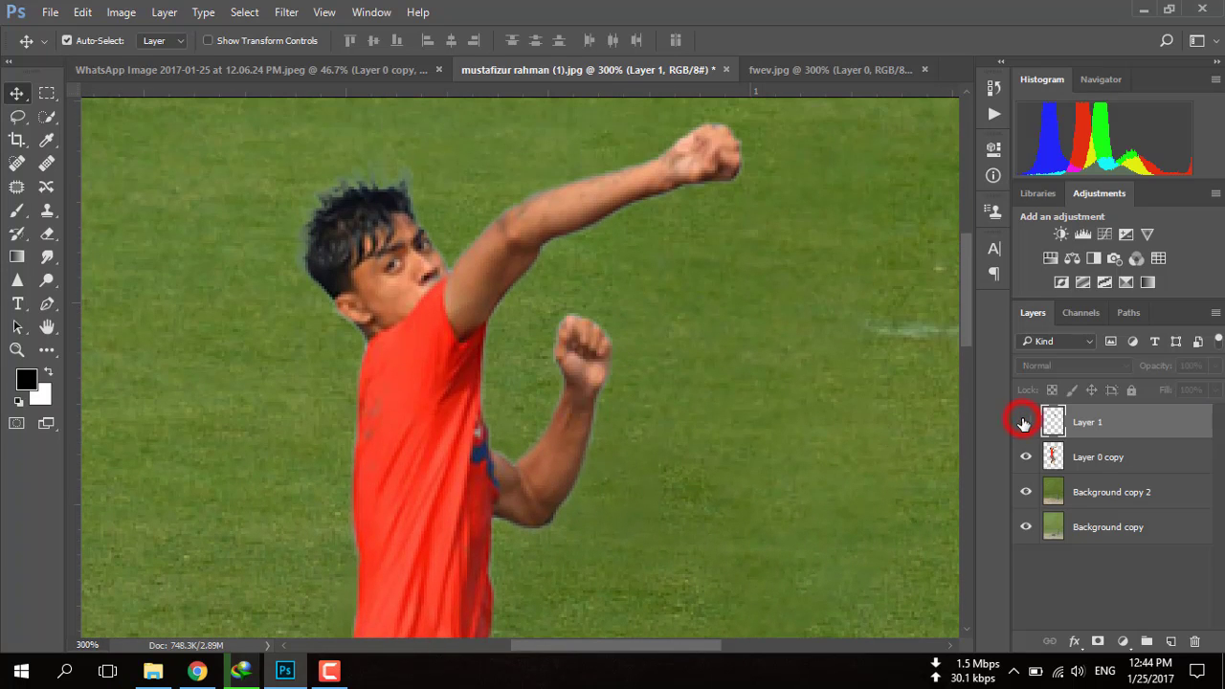
key(ctrl)
key(ctrl+t)
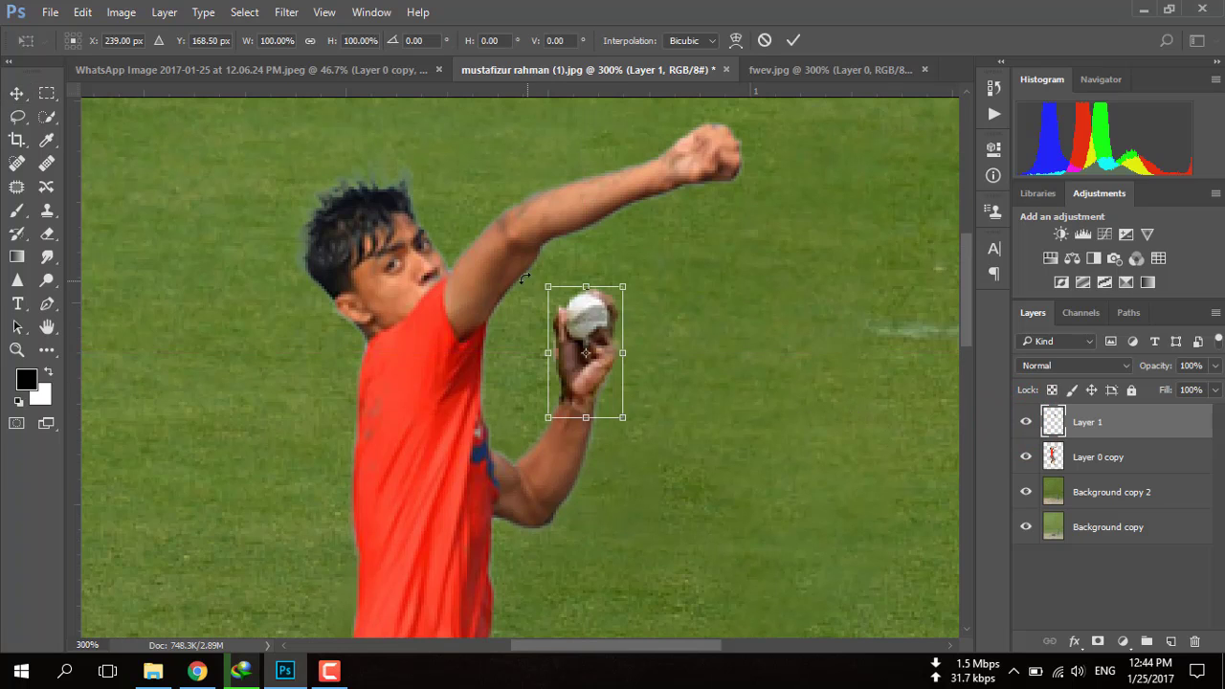
drag(546, 285, 550, 298)
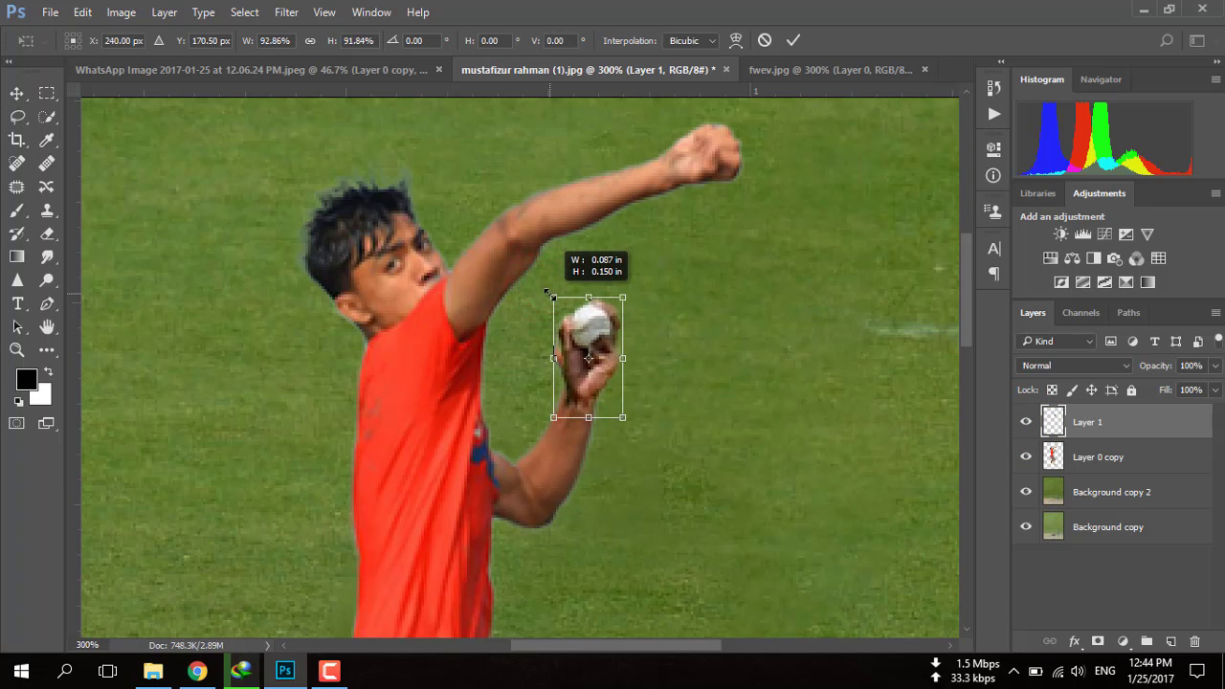
key(Return)
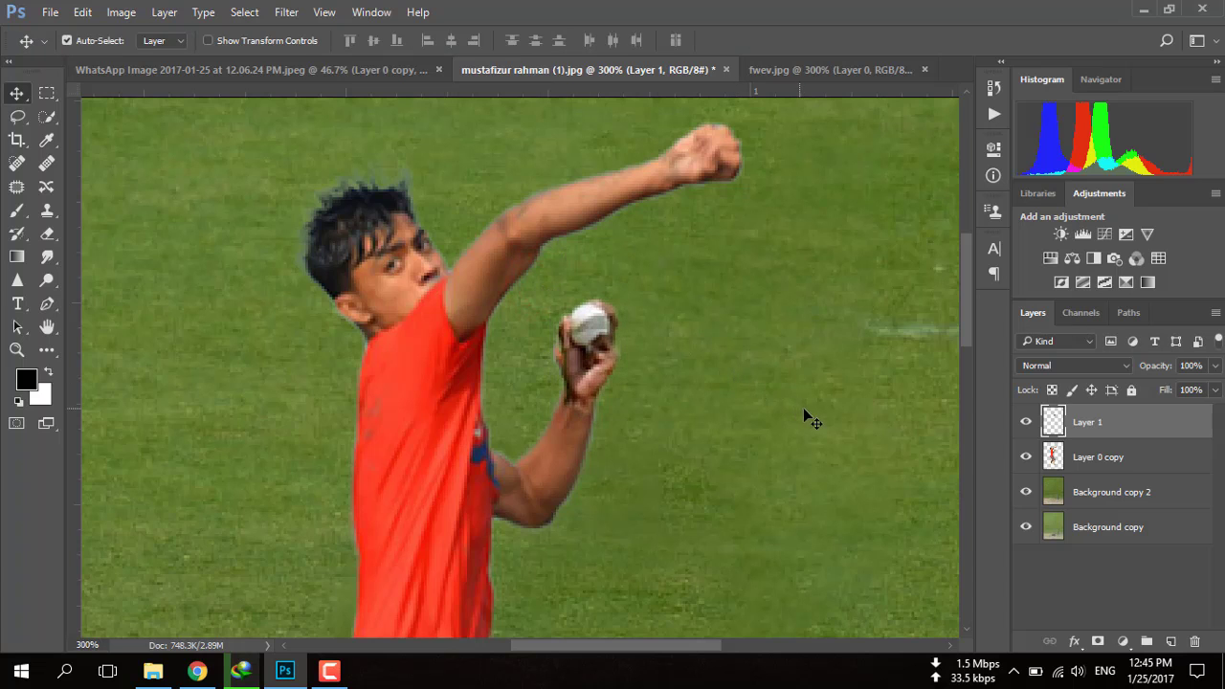
Toggle the ball layer on and off to compare the fit, full view and zoomed in
click(1026, 424)
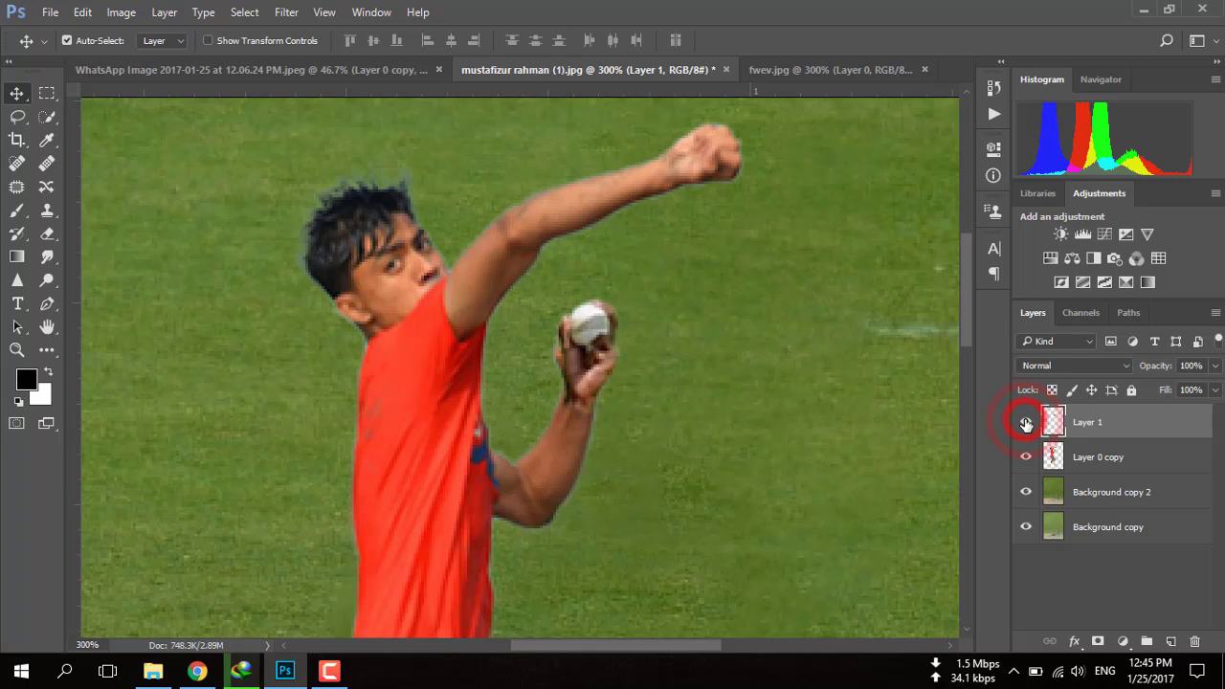
key(ctrl+0)
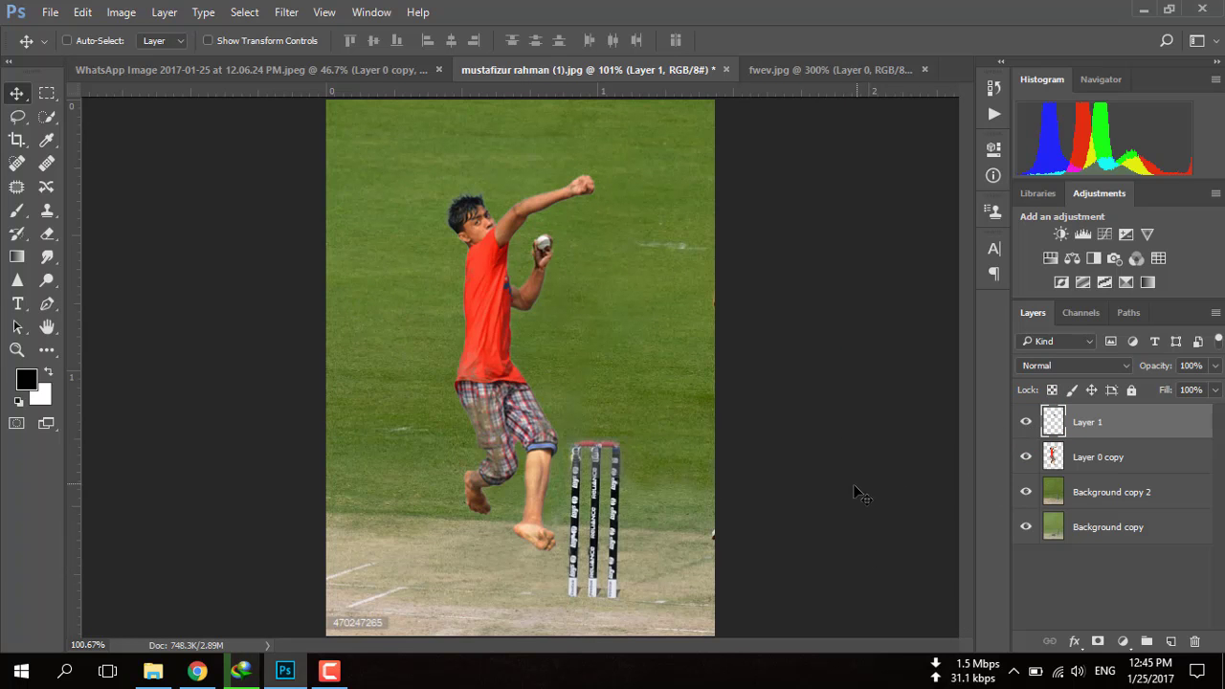
key(ctrl+plus)
key(ctrl+plus)
scroll(580, 287, up, 3)
scroll(536, 402, up, 5)
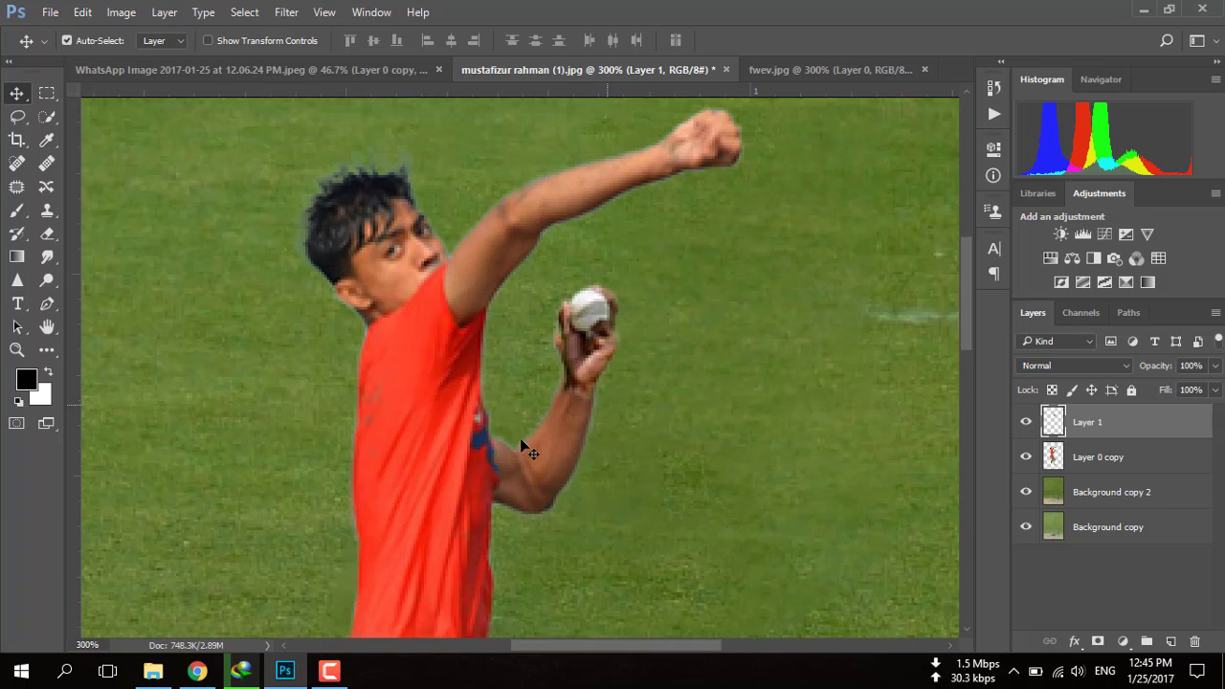
click(329, 671)
click(329, 671)
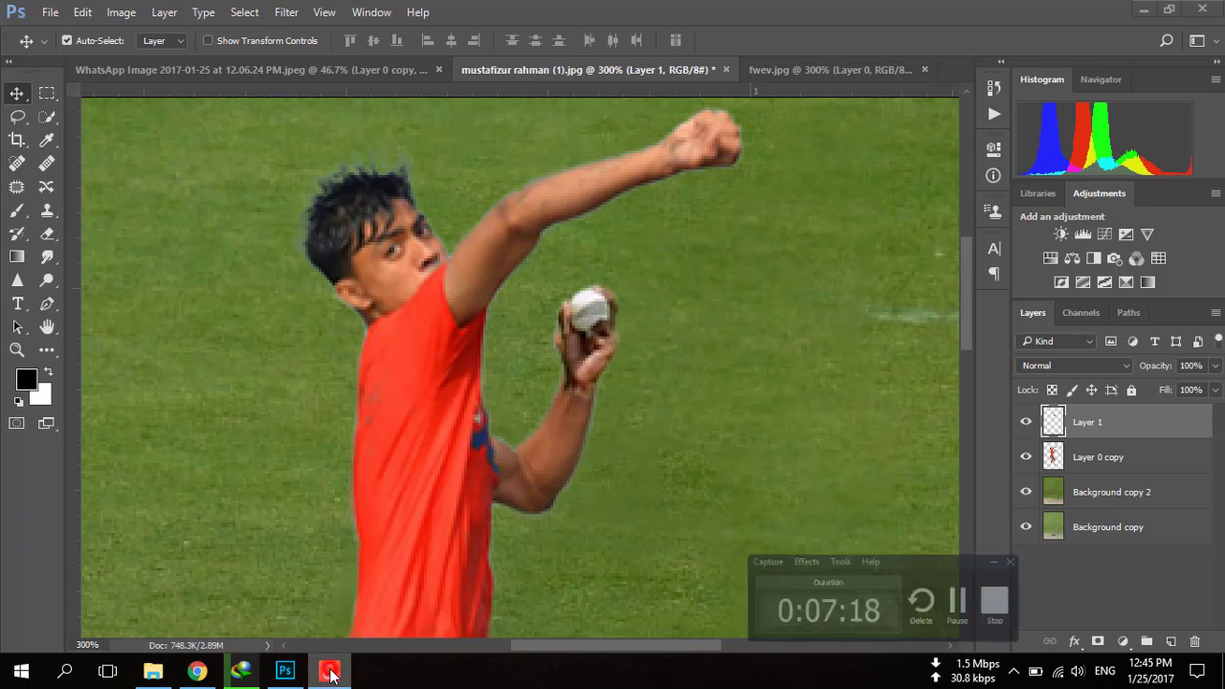
click(1026, 422)
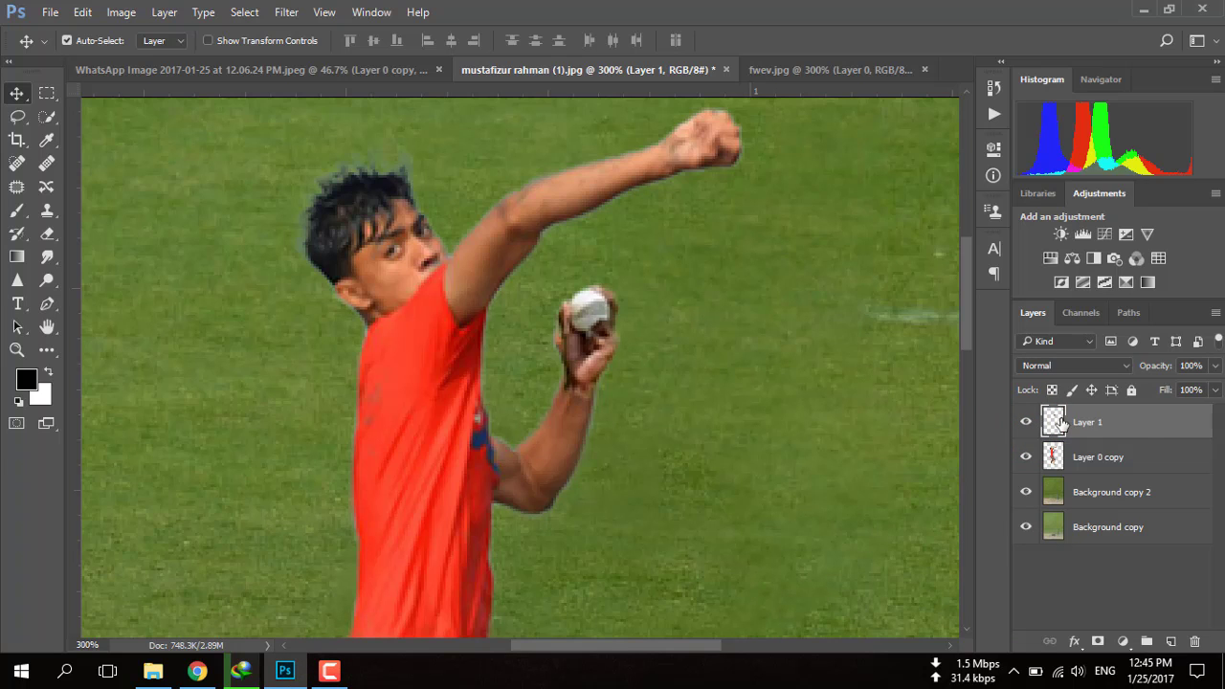
click(123, 14)
mouse_move(149, 58)
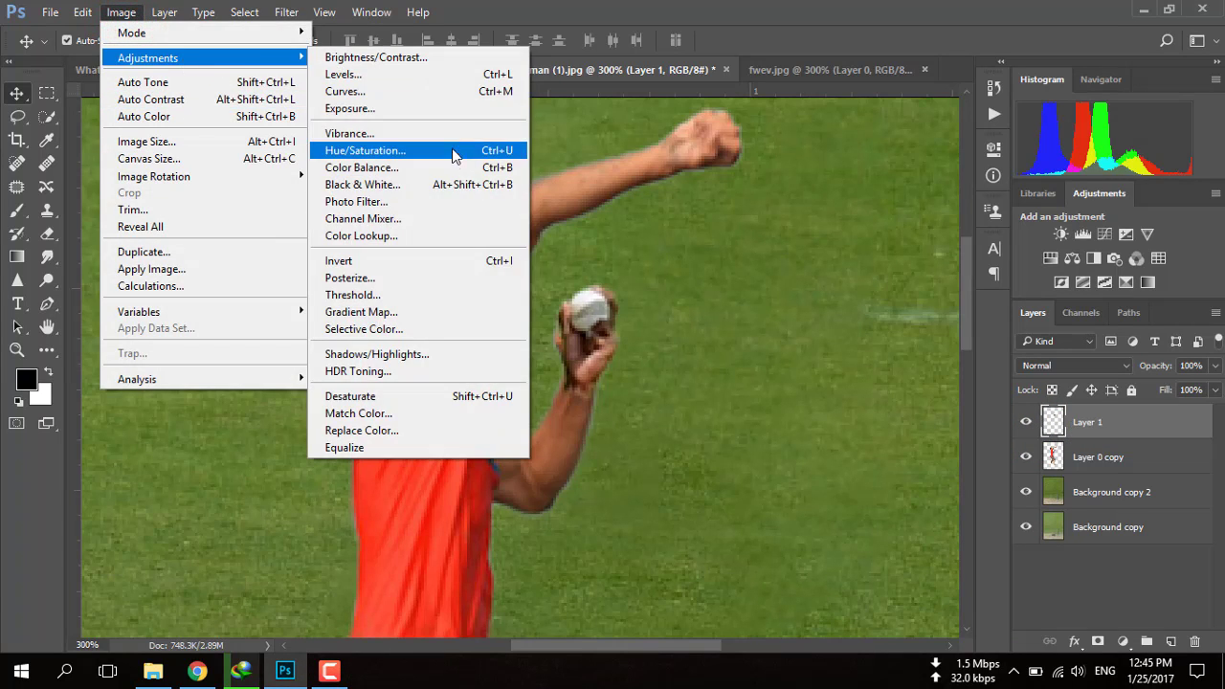
click(422, 168)
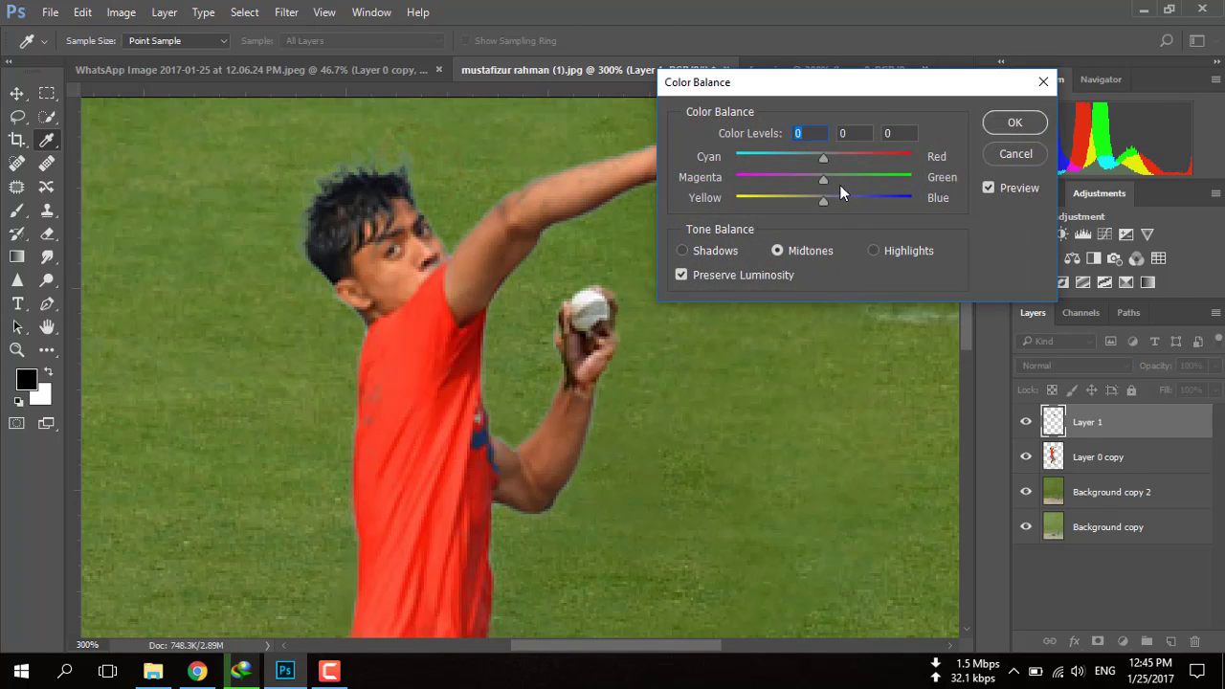
drag(825, 158, 843, 158)
mouse_move(823, 179)
mouse_down()
mouse_move(809, 179)
mouse_move(829, 179)
mouse_move(804, 199)
mouse_move(848, 199)
mouse_move(832, 199)
mouse_move(870, 184)
mouse_move(795, 193)
mouse_move(812, 159)
mouse_move(864, 167)
mouse_move(782, 171)
mouse_move(830, 159)
mouse_move(872, 177)
mouse_move(847, 175)
mouse_up()
click(1016, 153)
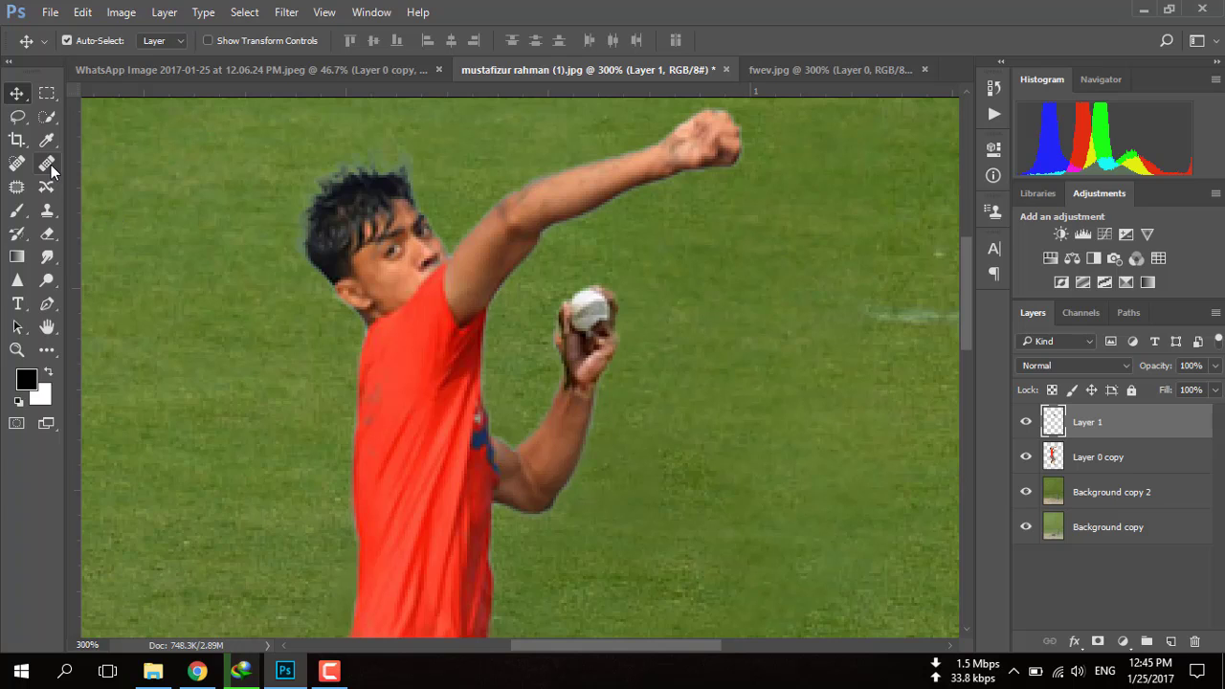
Add a layer mask to Layer 1 and set up a 9 px brush at 66% opacity
click(1096, 640)
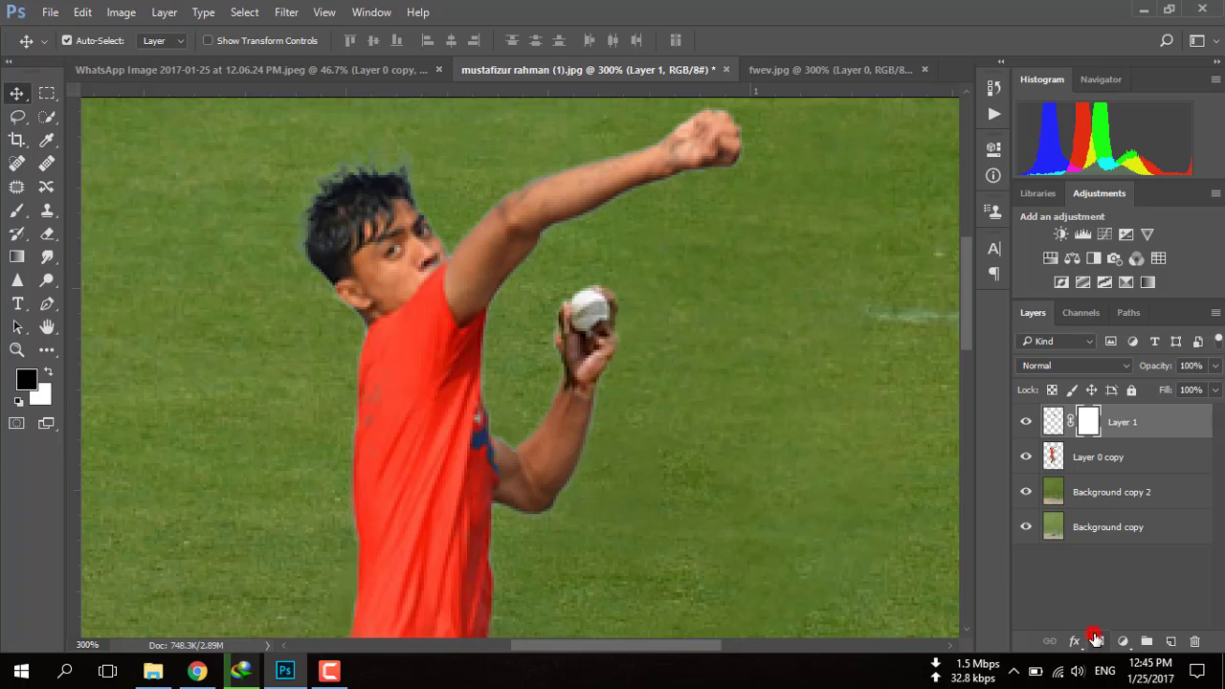
click(18, 211)
key(ctrl+plus)
key(ctrl+plus)
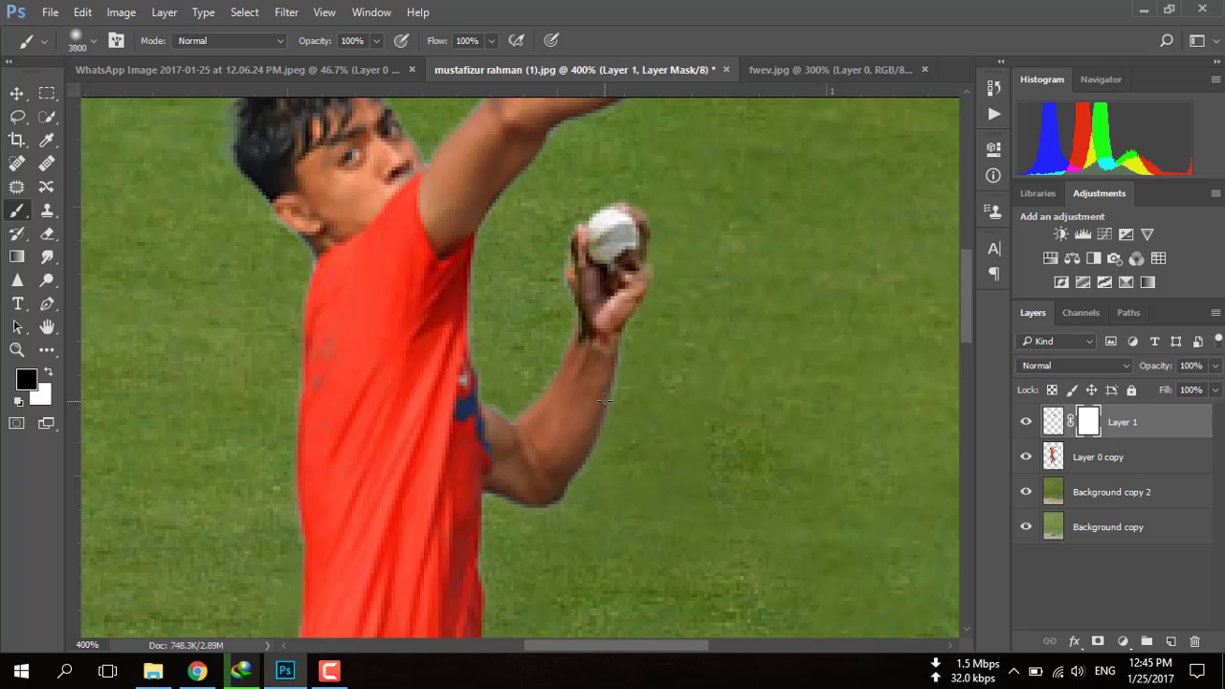
click(88, 40)
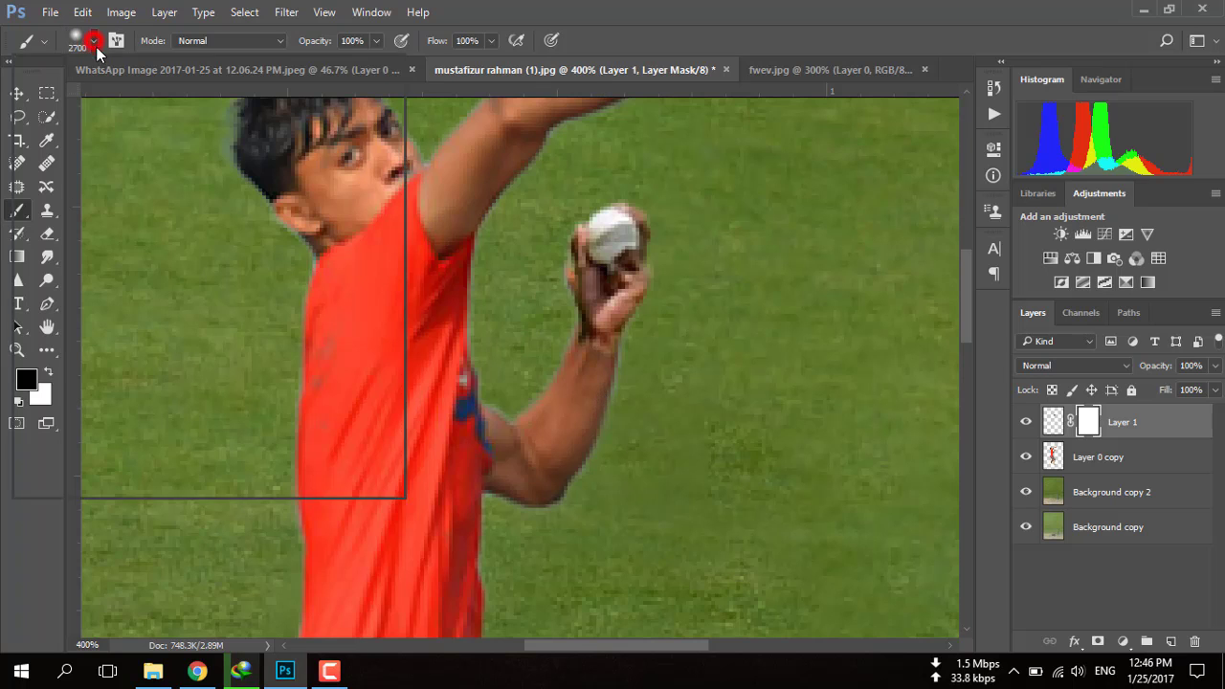
drag(216, 100, 139, 100)
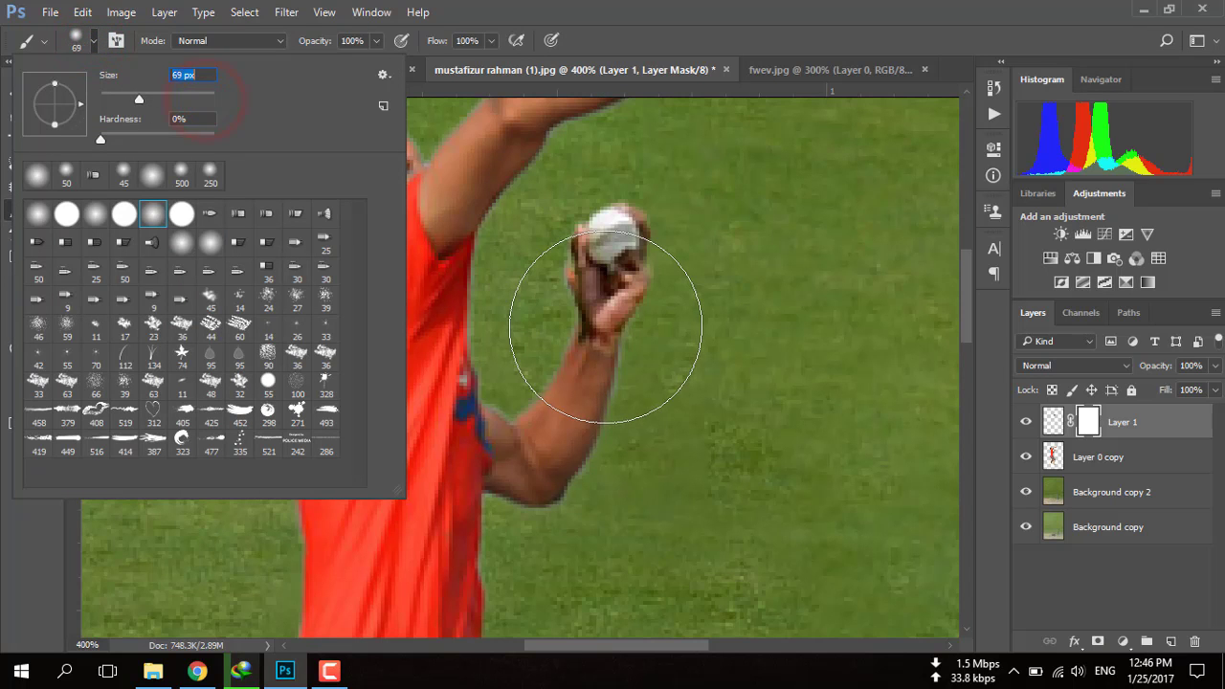
click(118, 101)
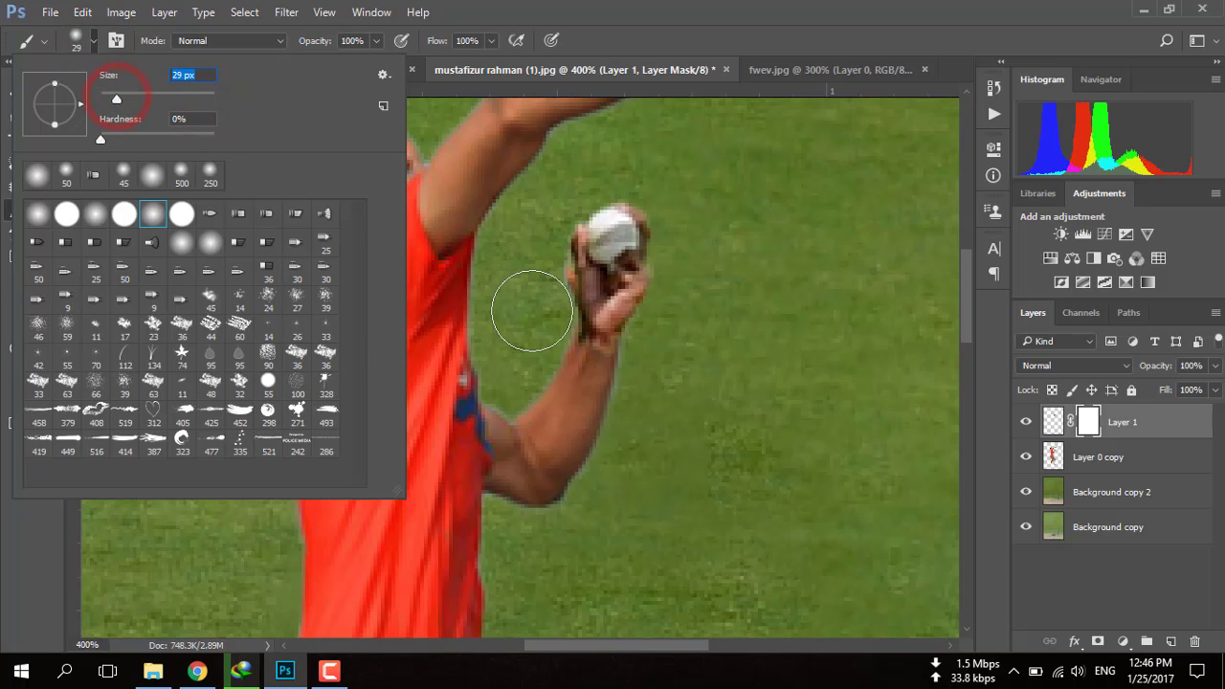
key(Return)
key(bracketleft)
key(bracketleft)
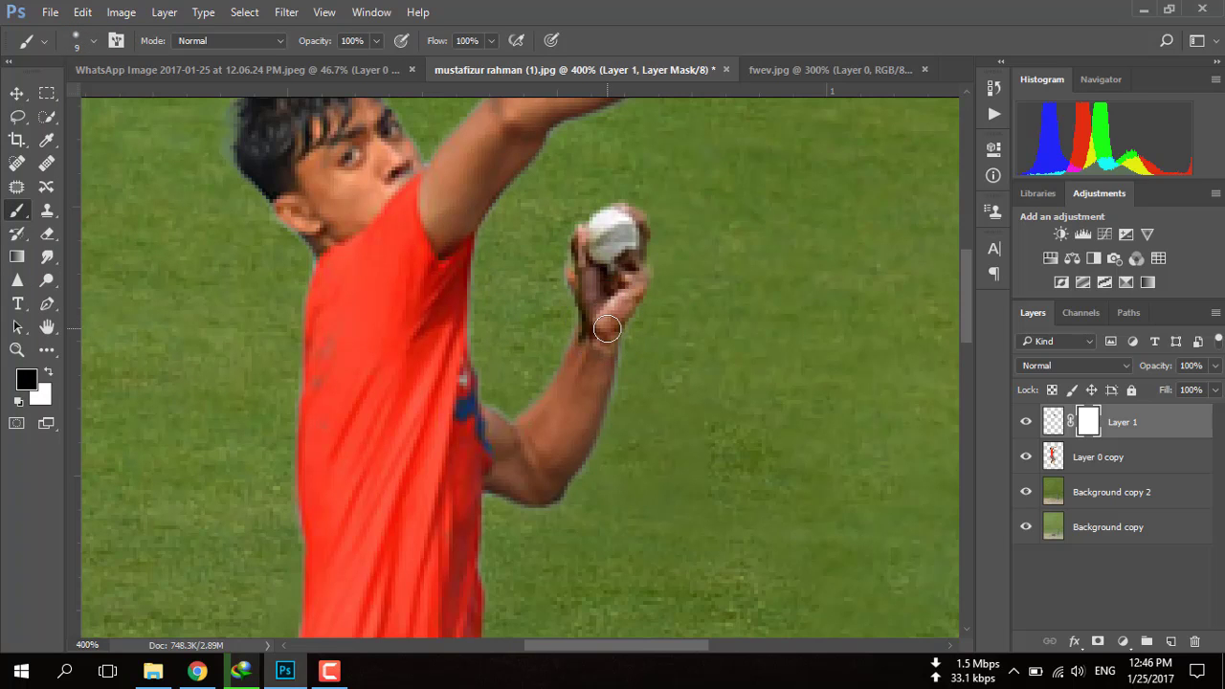
click(376, 40)
drag(381, 61, 349, 61)
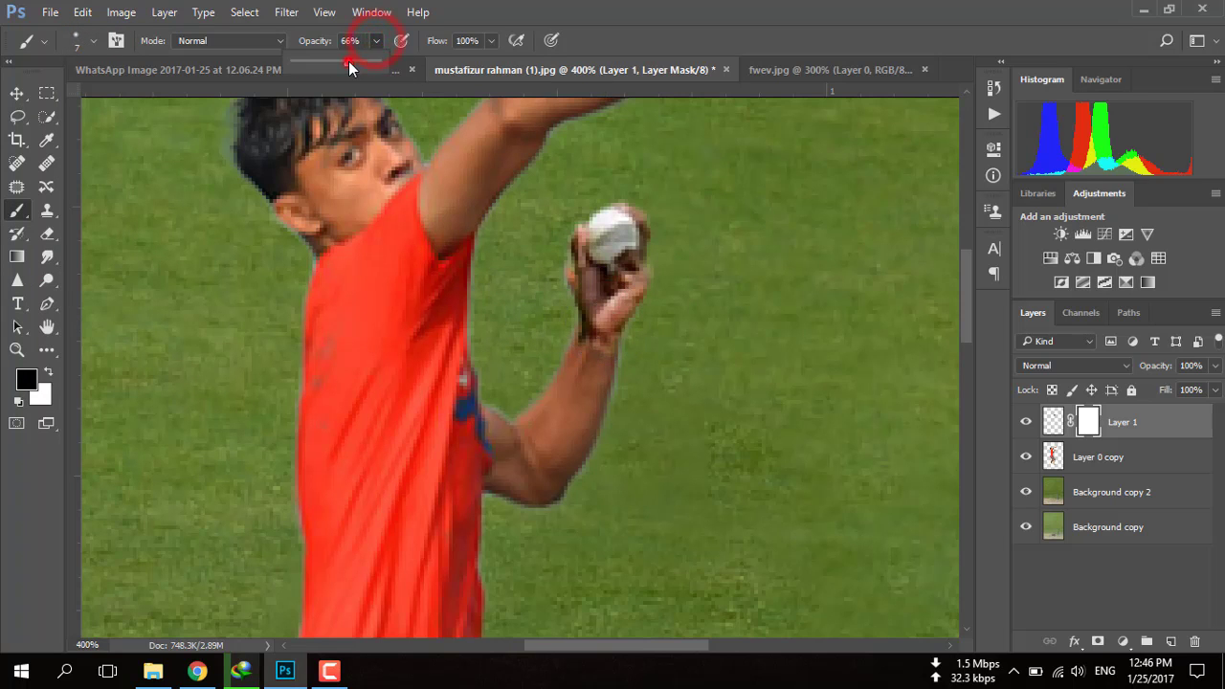
Paint on Layer 1's mask to blend the ball hand into the boy's wrist
mouse_move(600, 344)
mouse_down()
mouse_move(587, 351)
mouse_move(584, 336)
mouse_up()
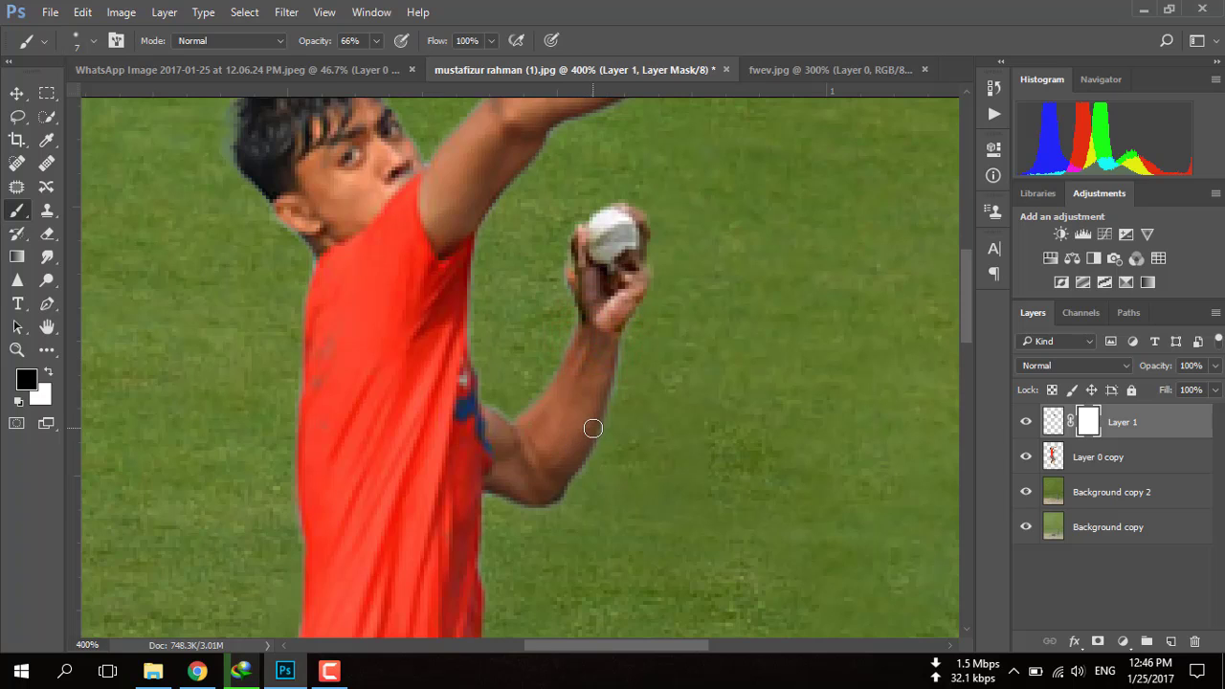
scroll(591, 427, up, 2)
scroll(593, 427, up, 1)
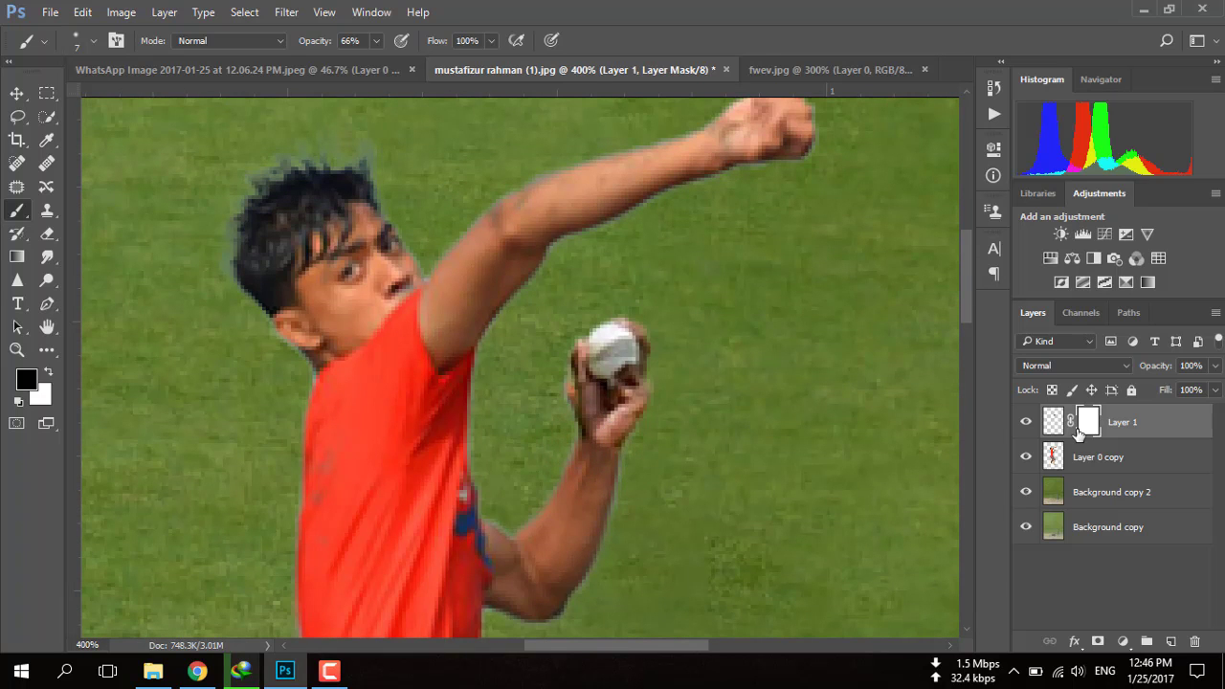
Move Layer 1 up 2 px so the ball sits neatly in the hand
key(ctrl+t)
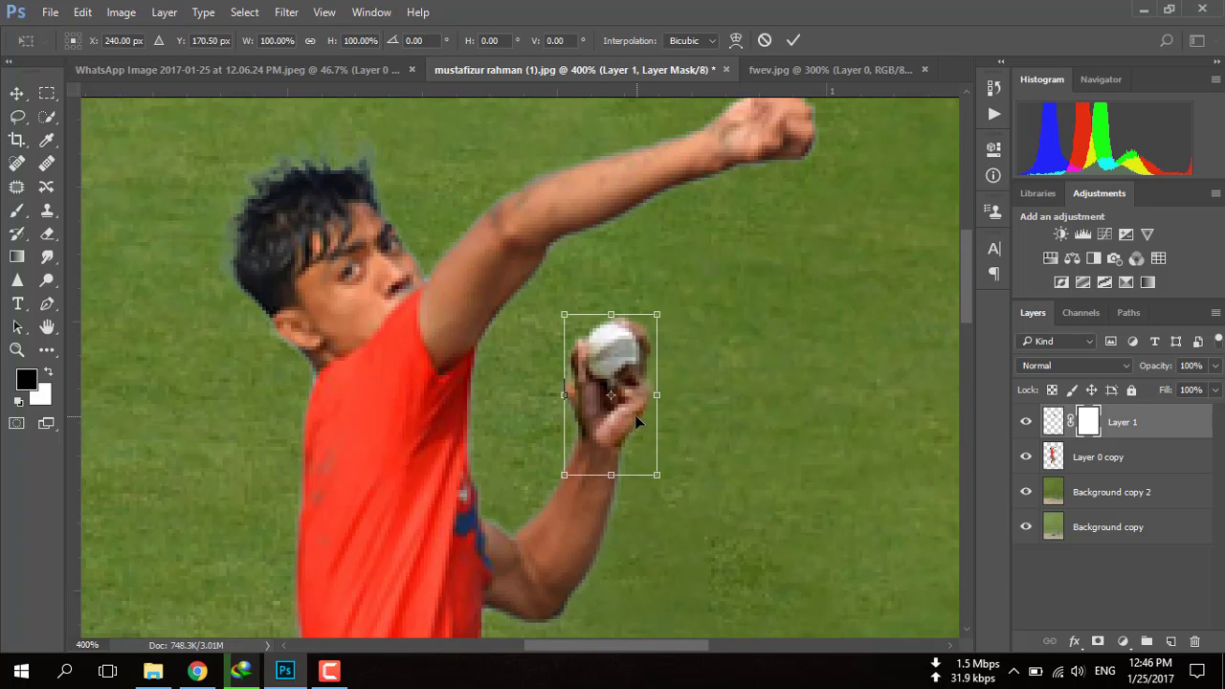
key(Up)
key(Up)
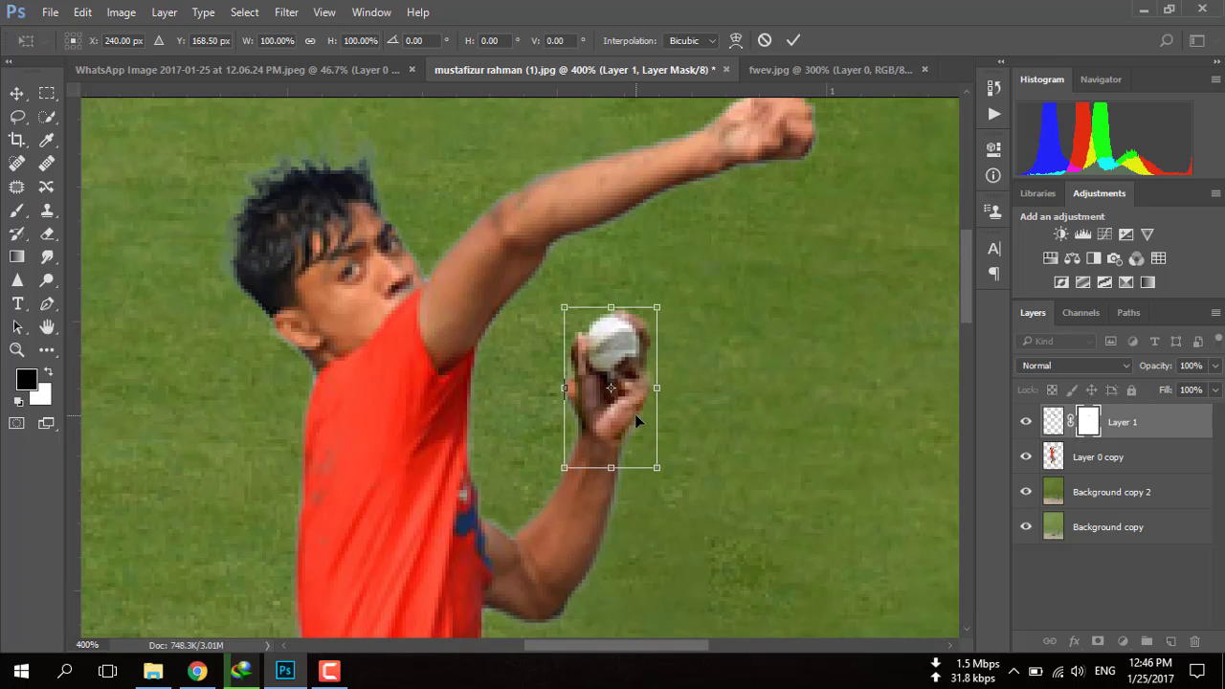
key(b)
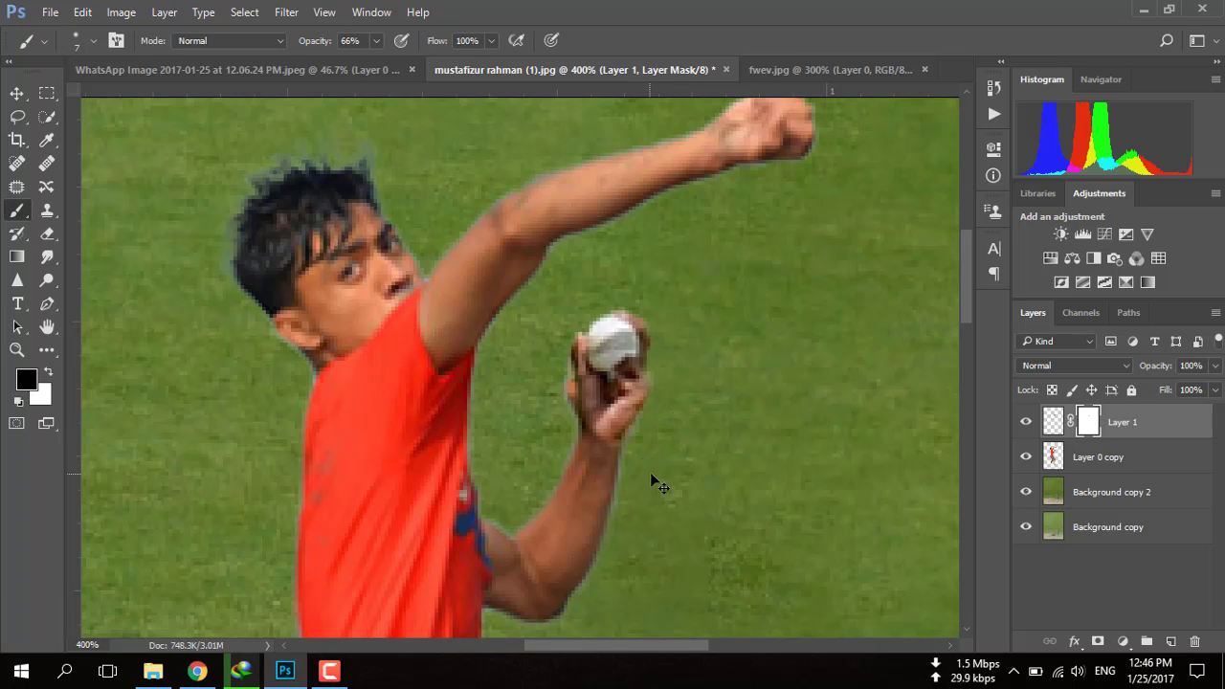
scroll(651, 474, down, 3)
scroll(659, 471, down, 3)
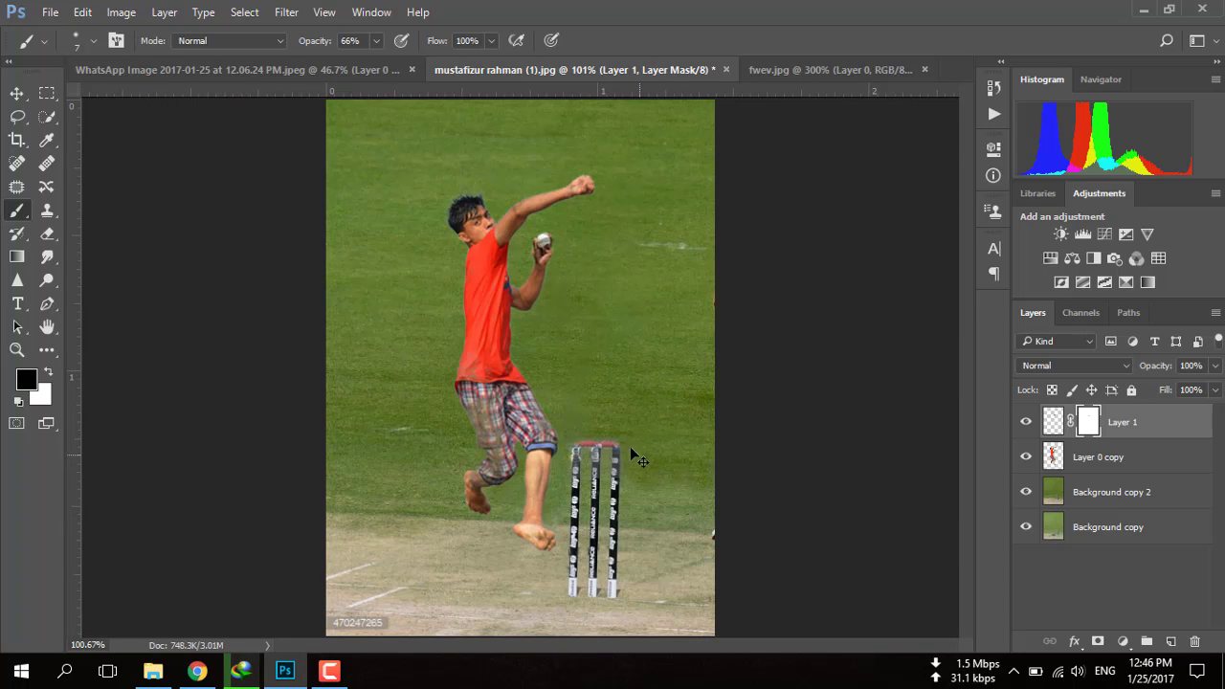
scroll(612, 421, up, 3)
scroll(593, 385, up, 3)
scroll(596, 388, up, 3)
scroll(599, 386, up, 2)
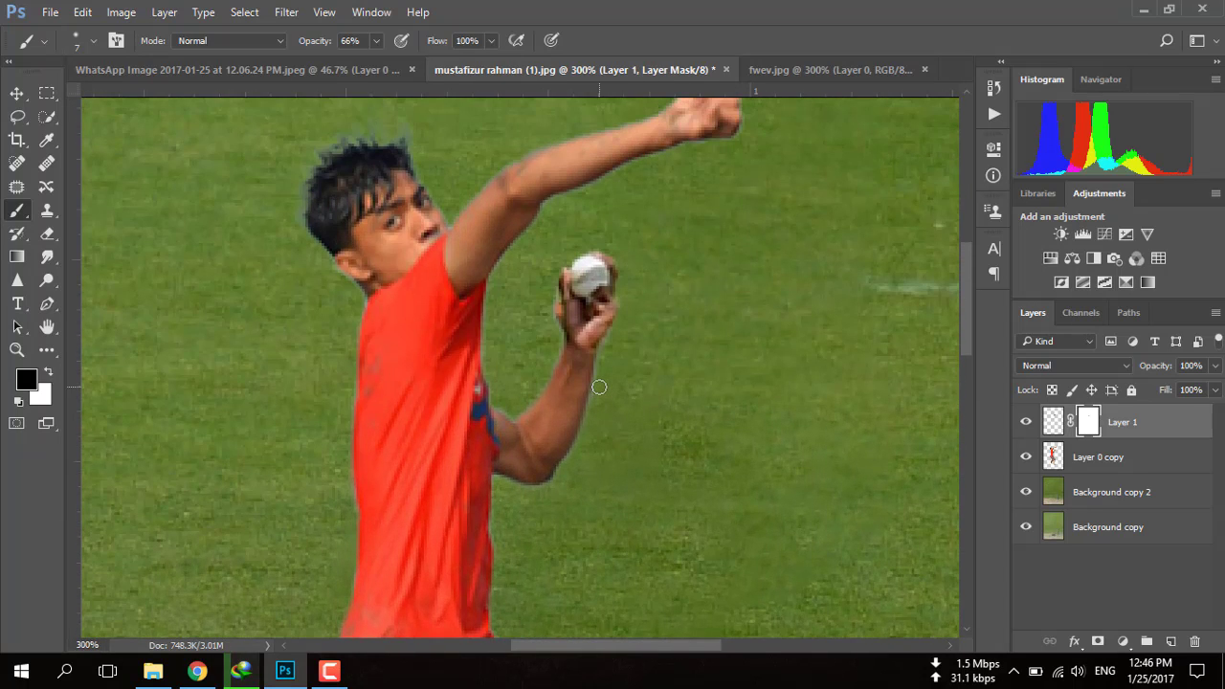
scroll(599, 386, up, 1)
Add a layer mask to Layer 0 copy and erase at the hand's edge with a 9 px eraser
click(1043, 457)
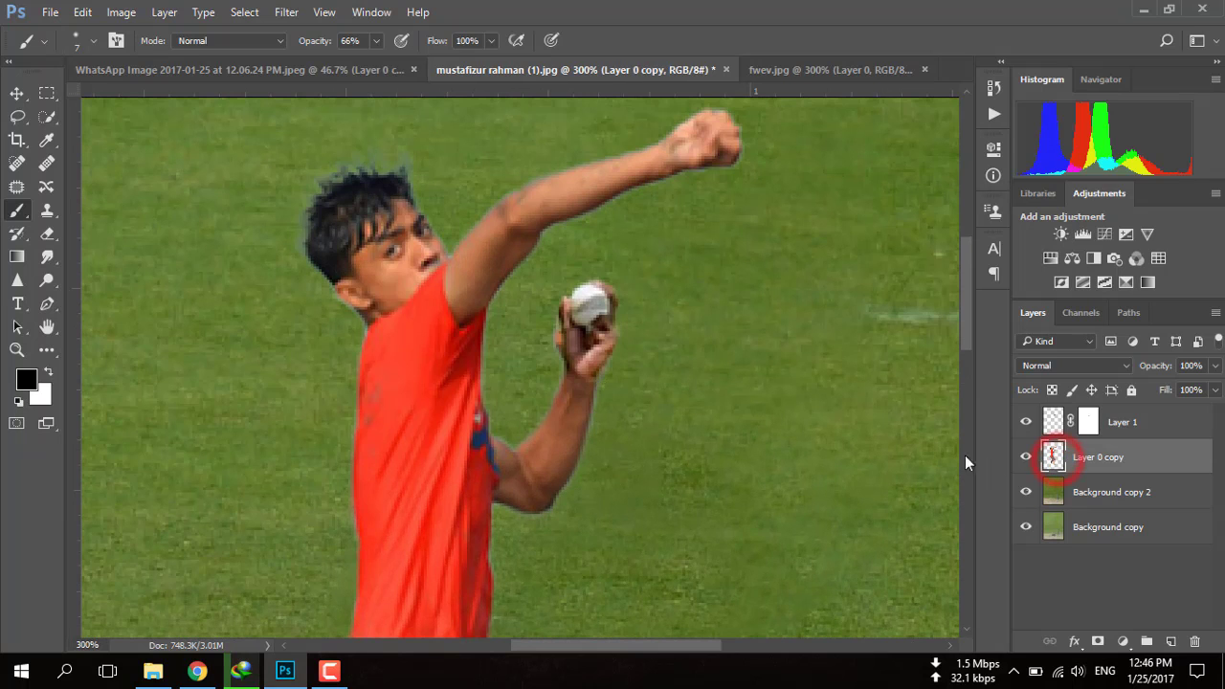
click(47, 235)
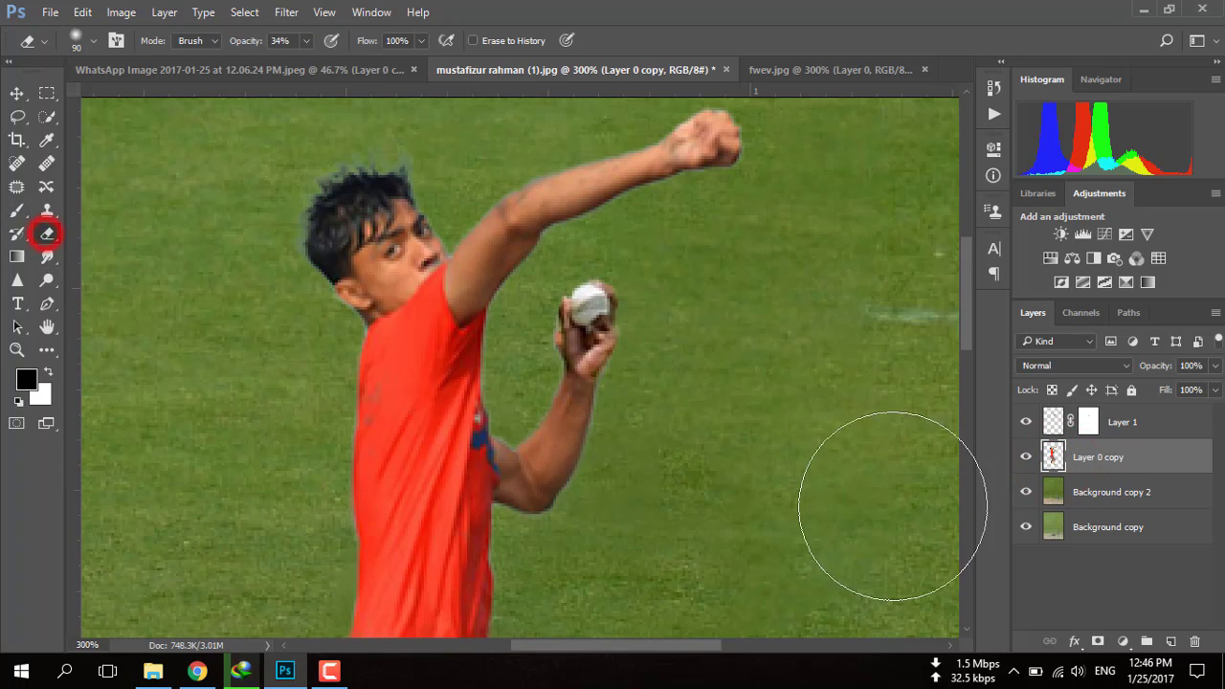
click(1099, 642)
key(bracketleft)
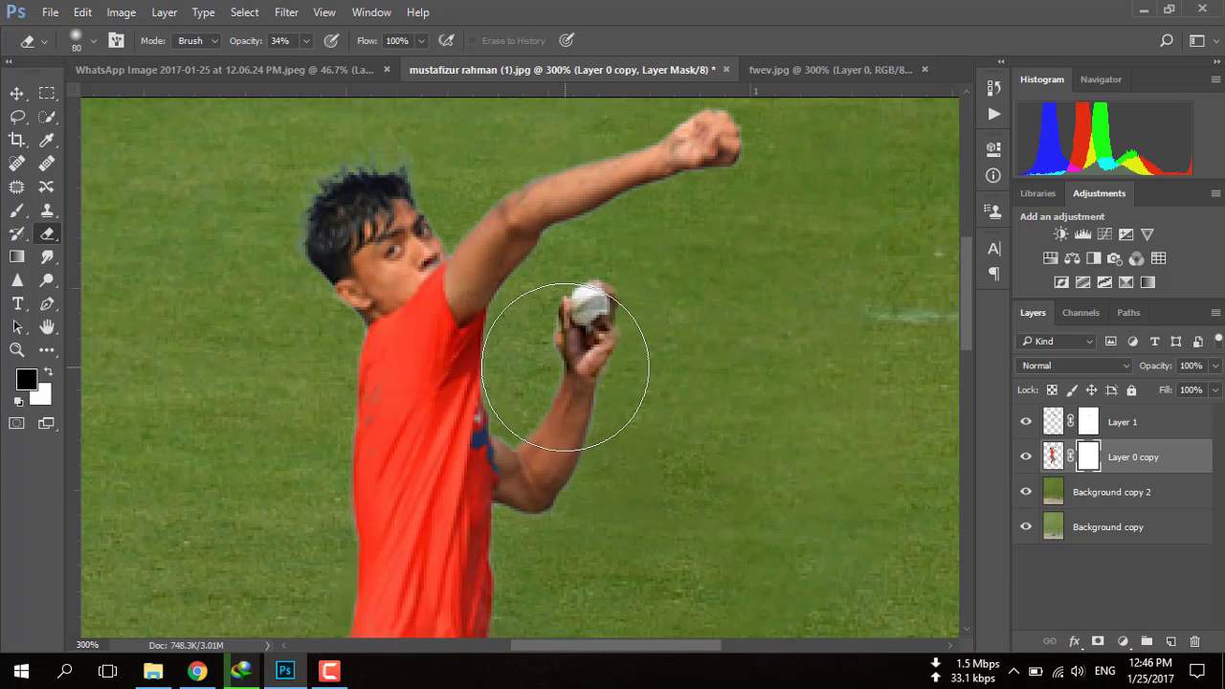
key(bracketleft)
key(bracketleft)
key(bracketleft)
key(bracketleft)
key(bracketleft)
click(551, 339)
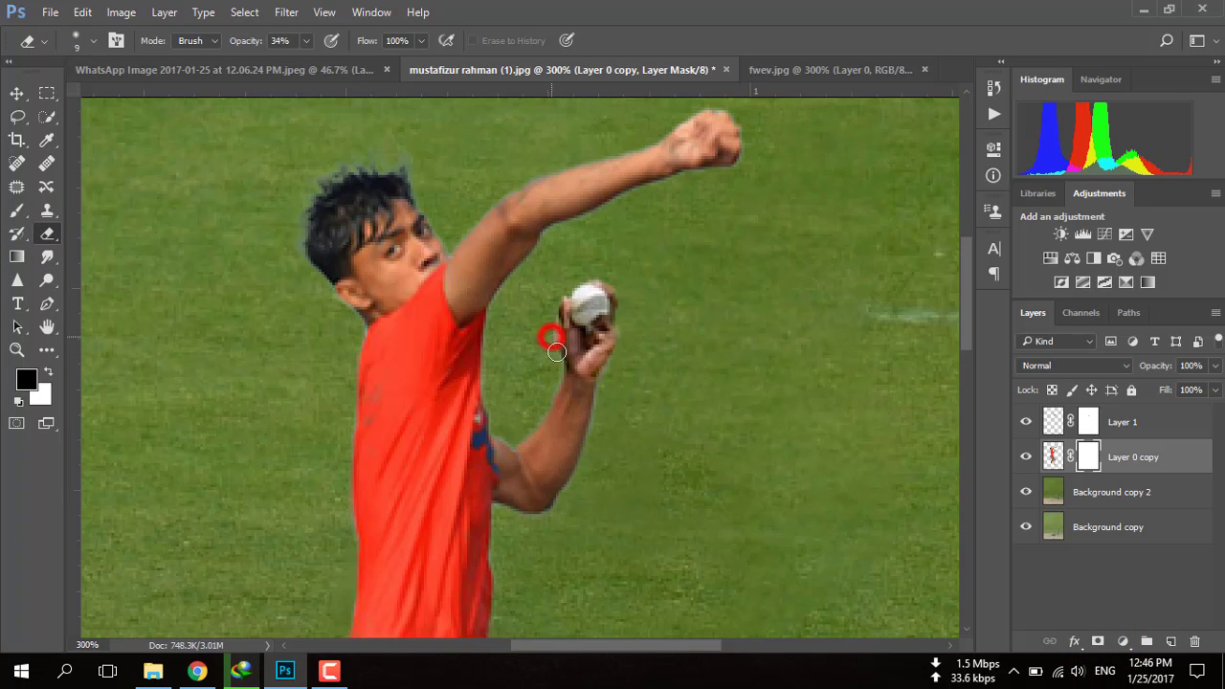
Paint Layer 0 copy's mask with the brush along the hand's left edge beside the ball
click(1026, 421)
click(1053, 457)
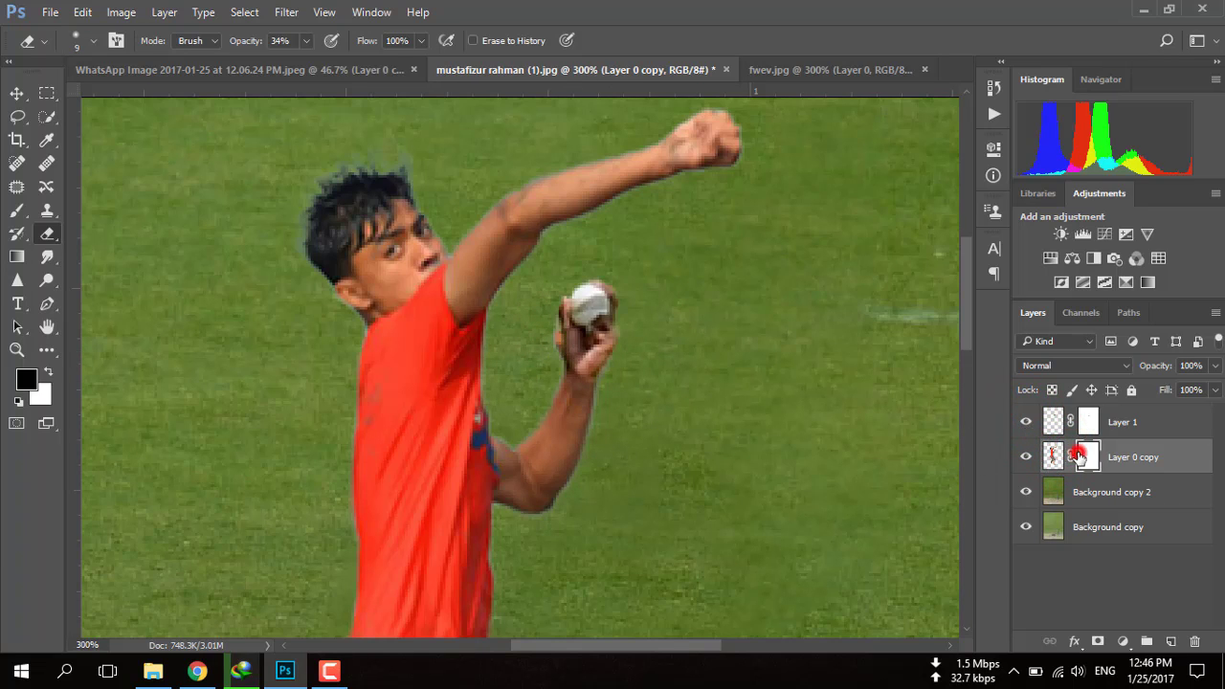
click(1088, 457)
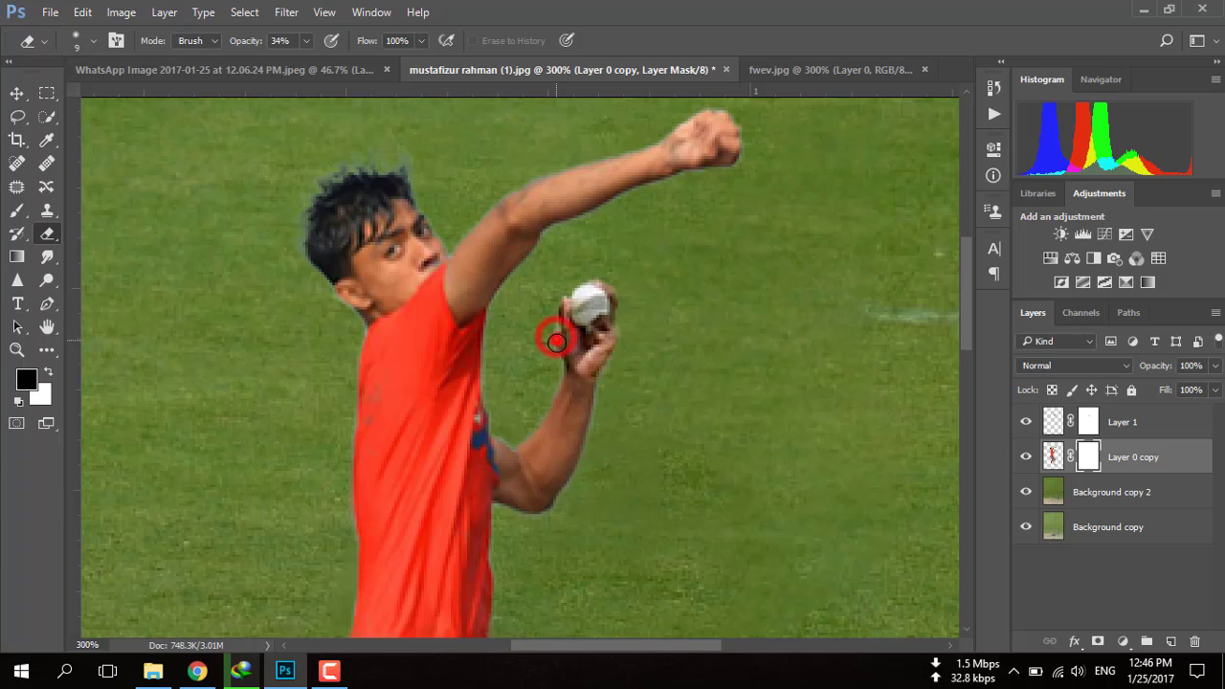
click(1053, 456)
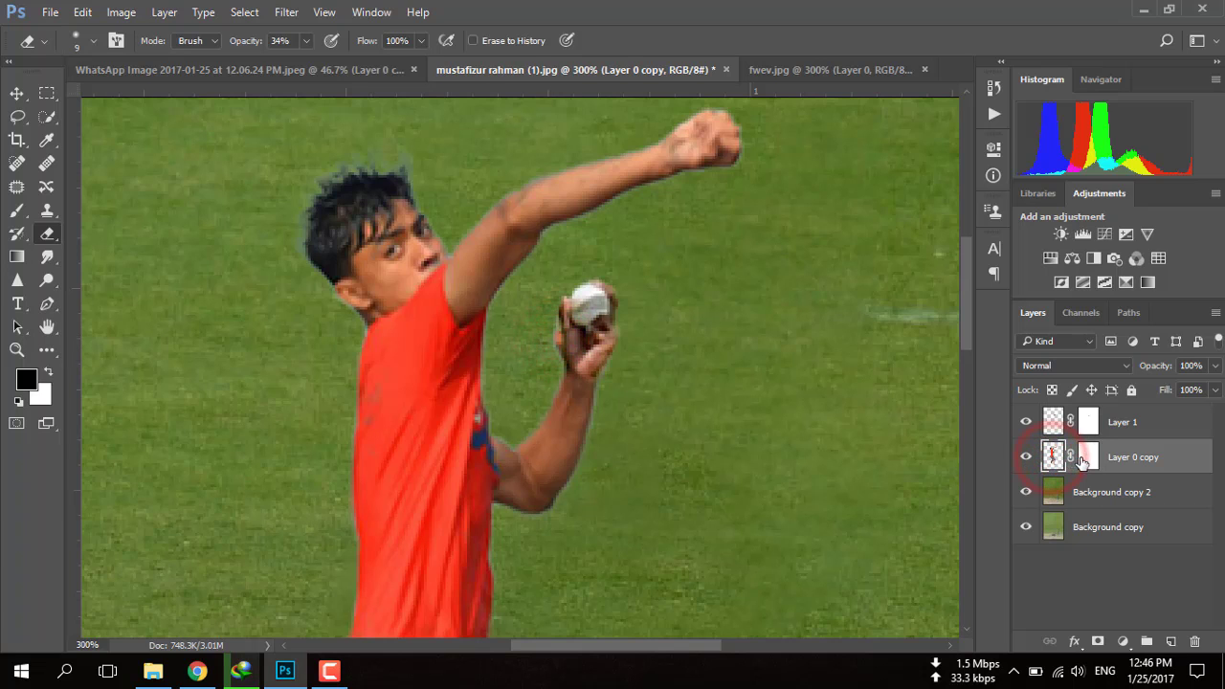
click(1088, 456)
key(b)
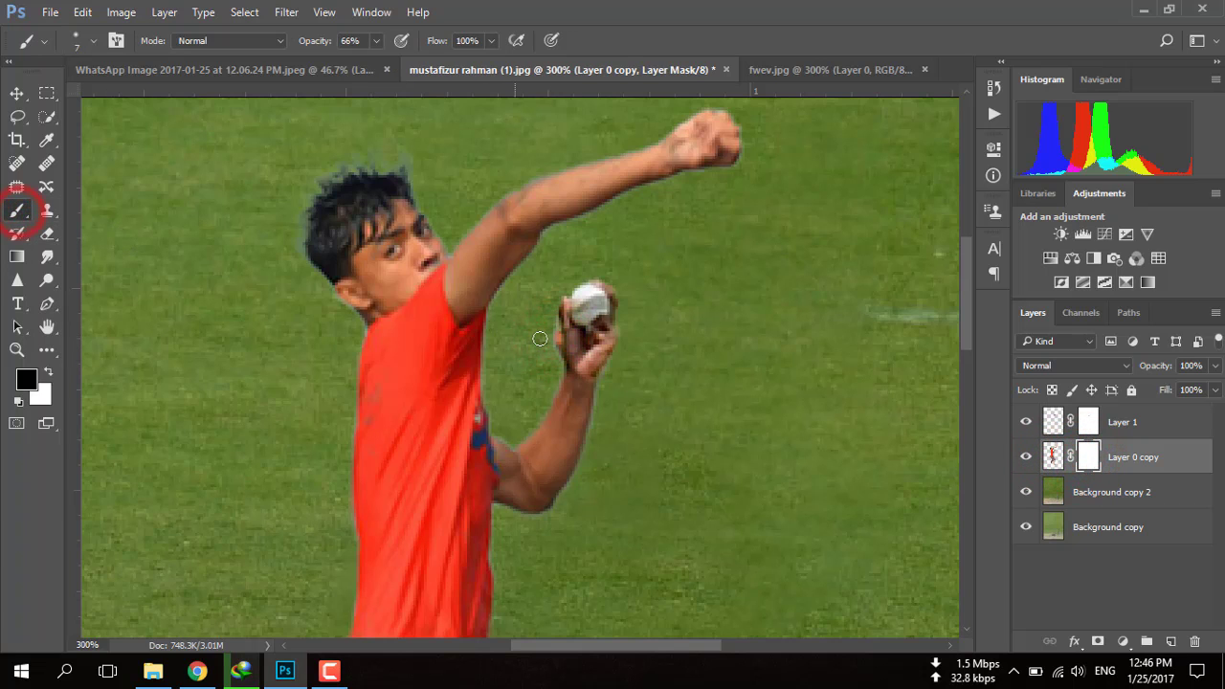
click(554, 335)
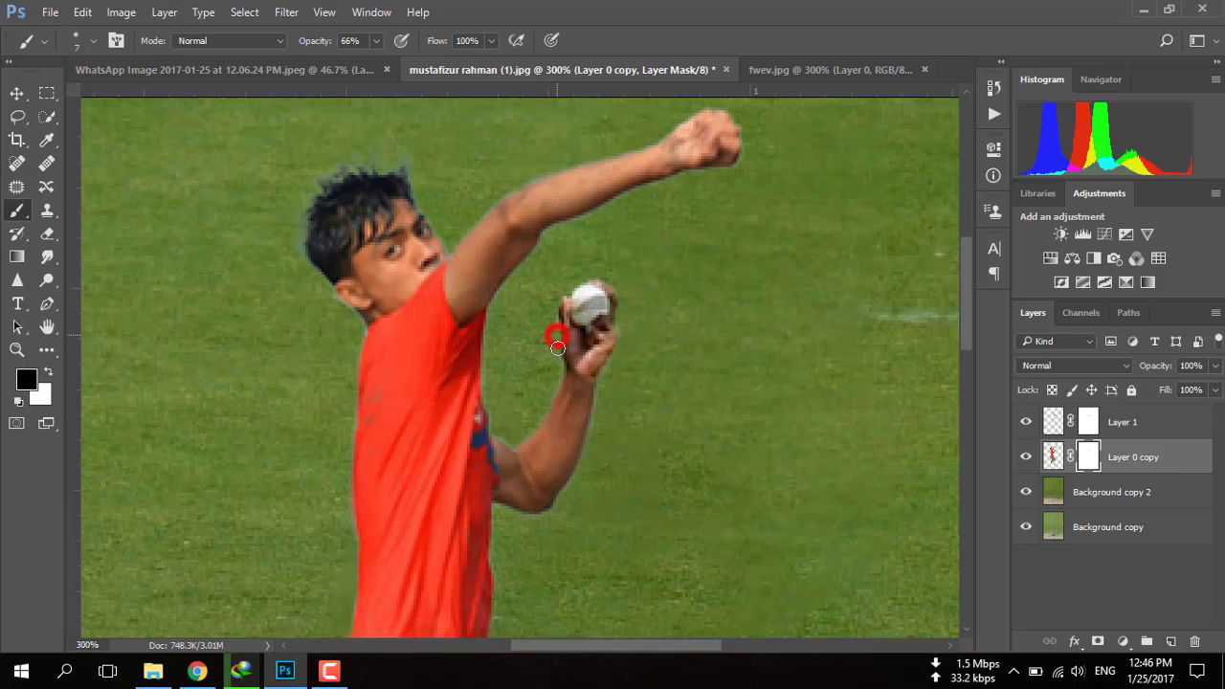
mouse_move(554, 335)
mouse_down()
mouse_move(549, 324)
mouse_move(583, 287)
mouse_up()
Fit the photo on screen and delete Layer 1's layer mask
scroll(690, 399, down, 1)
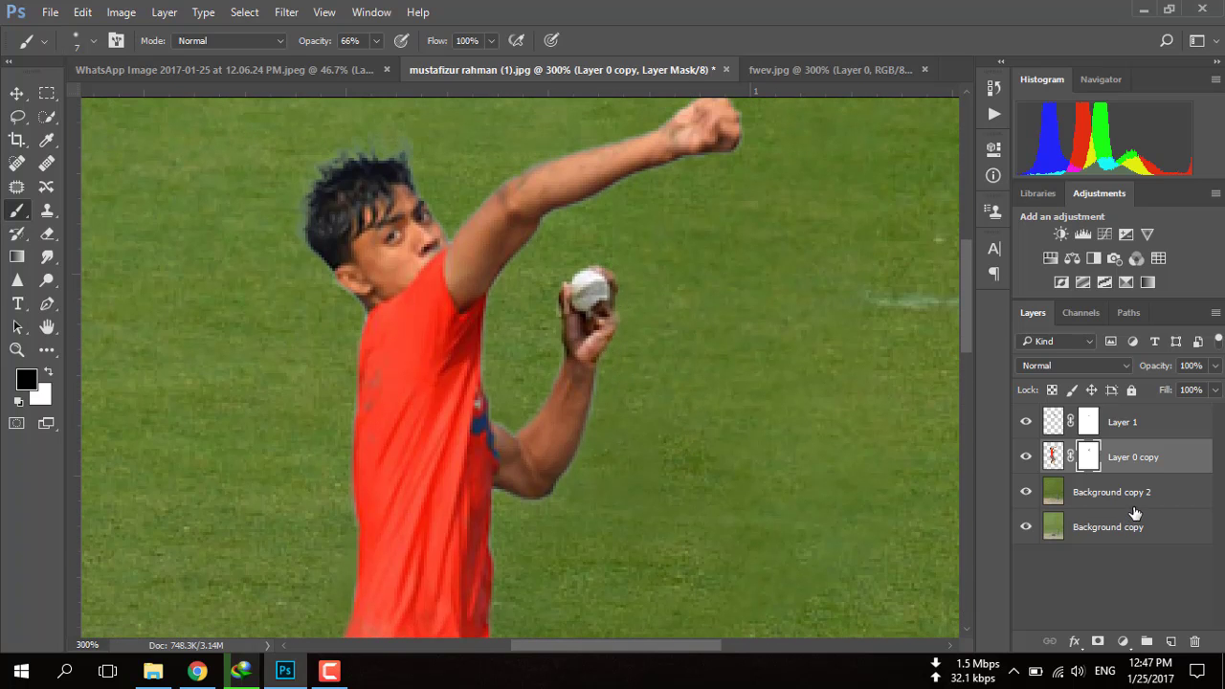
key(ctrl+0)
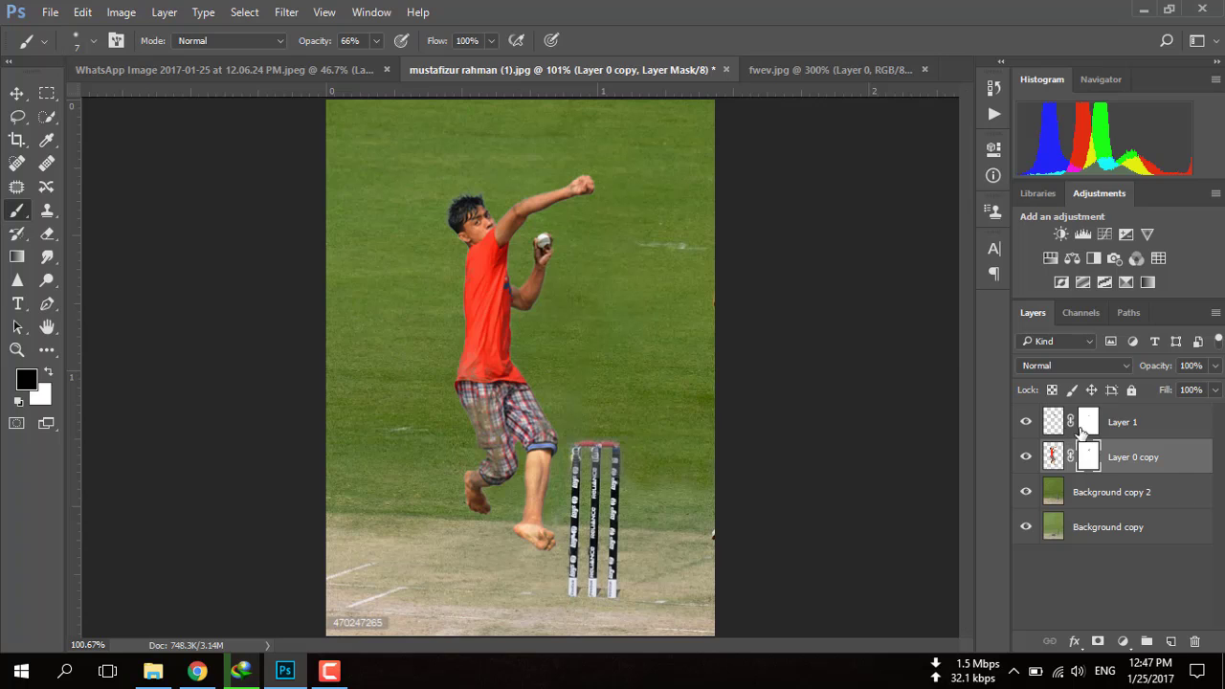
click(1082, 427)
click(1027, 422)
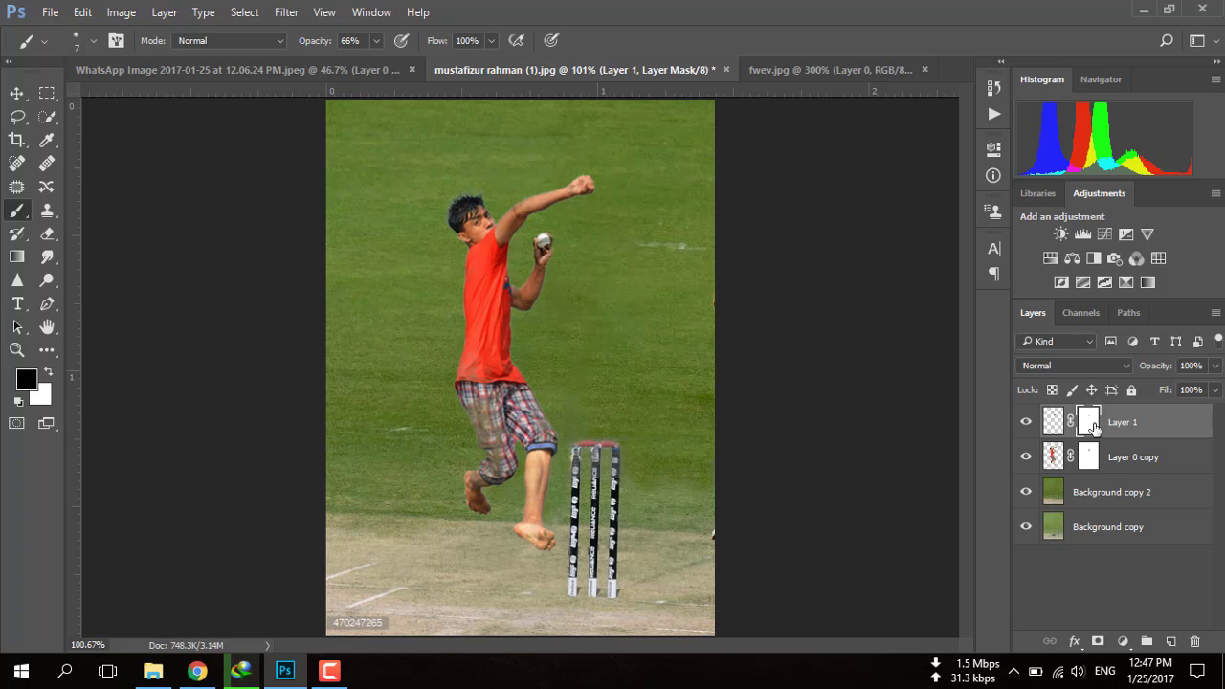
right_click(1085, 426)
click(1072, 464)
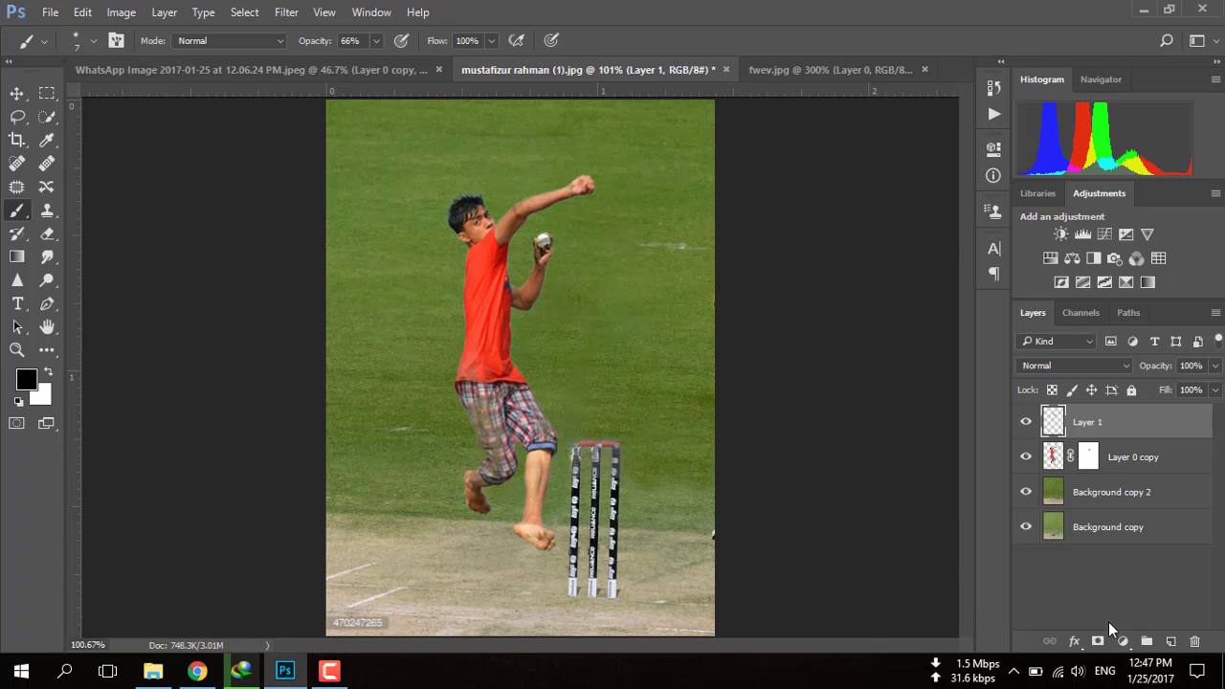
Apply a Hue/Saturation adjustment to Layer 1's ball hand with Hue +1 and Saturation +6
key(ctrl+plus)
key(ctrl+plus)
click(1063, 426)
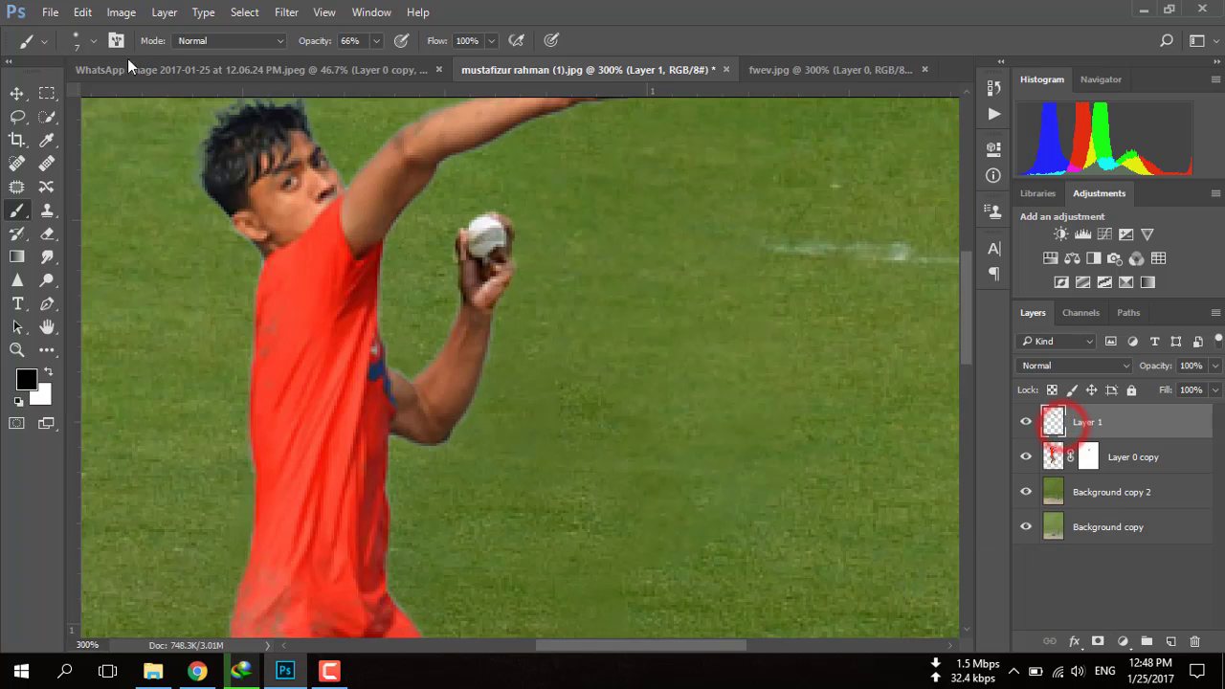
click(120, 12)
mouse_move(148, 57)
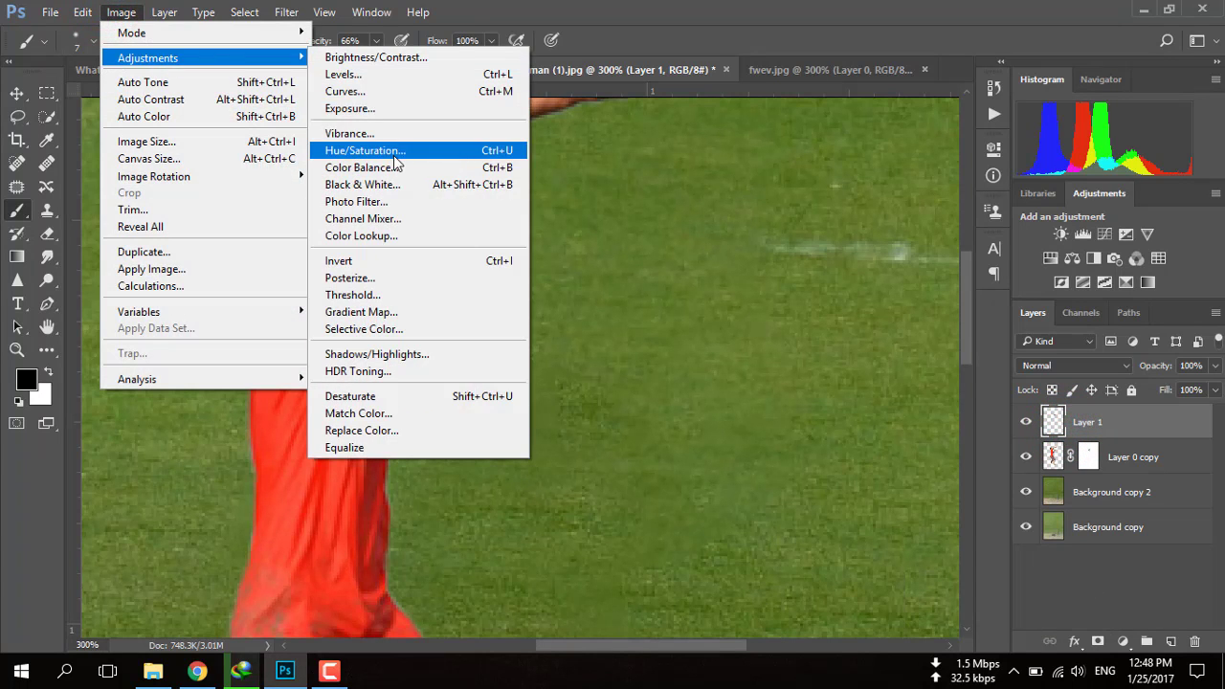
click(364, 150)
drag(781, 252, 772, 290)
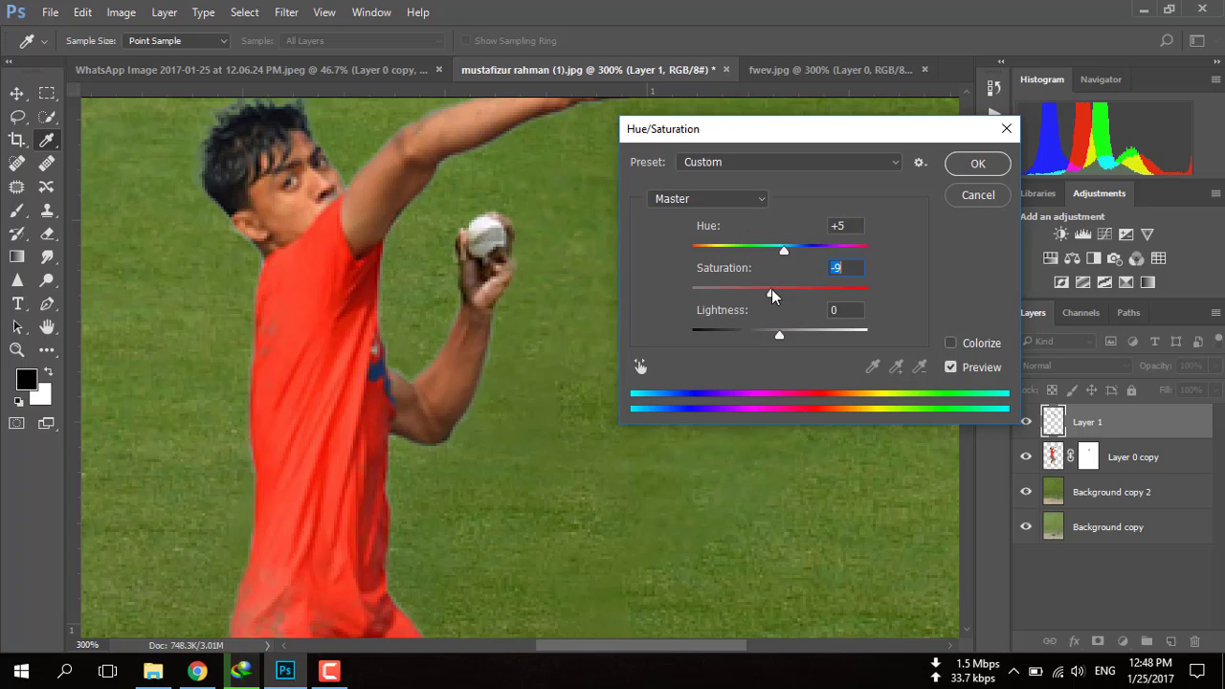
drag(780, 337, 776, 337)
drag(772, 295, 791, 297)
mouse_move(782, 251)
mouse_down()
mouse_move(793, 251)
mouse_move(777, 254)
mouse_up()
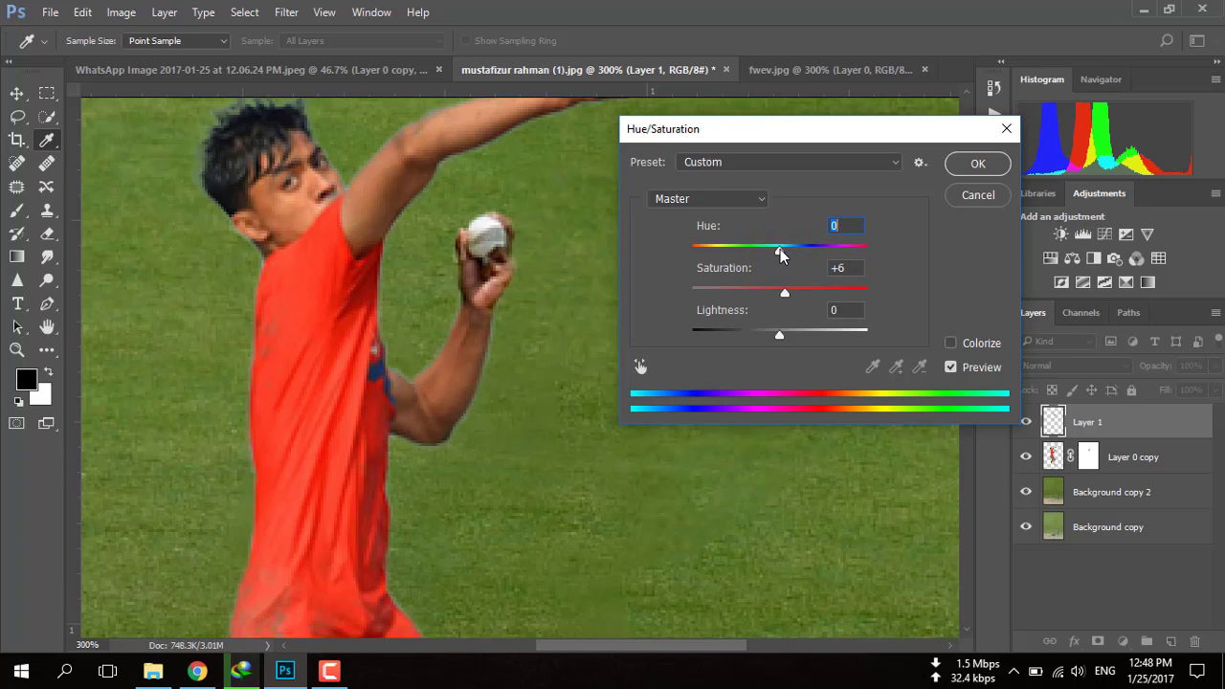
drag(778, 253, 784, 254)
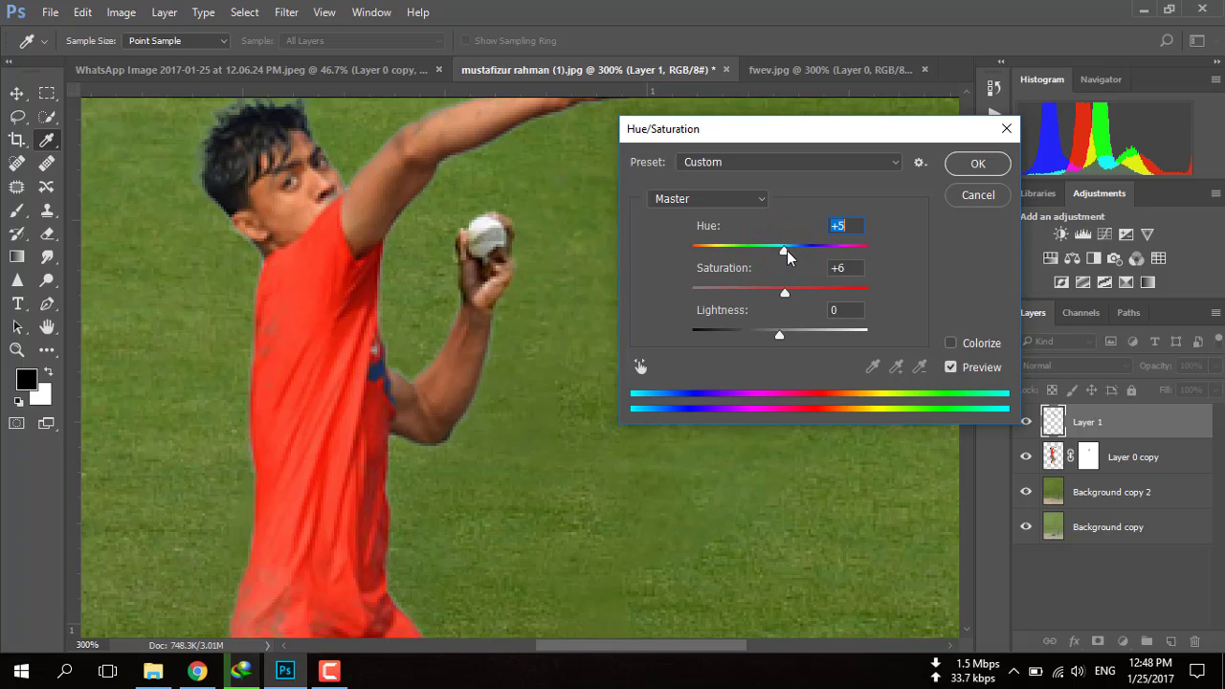
mouse_move(787, 250)
mouse_down()
mouse_move(806, 254)
mouse_move(787, 256)
mouse_up()
drag(782, 258, 785, 259)
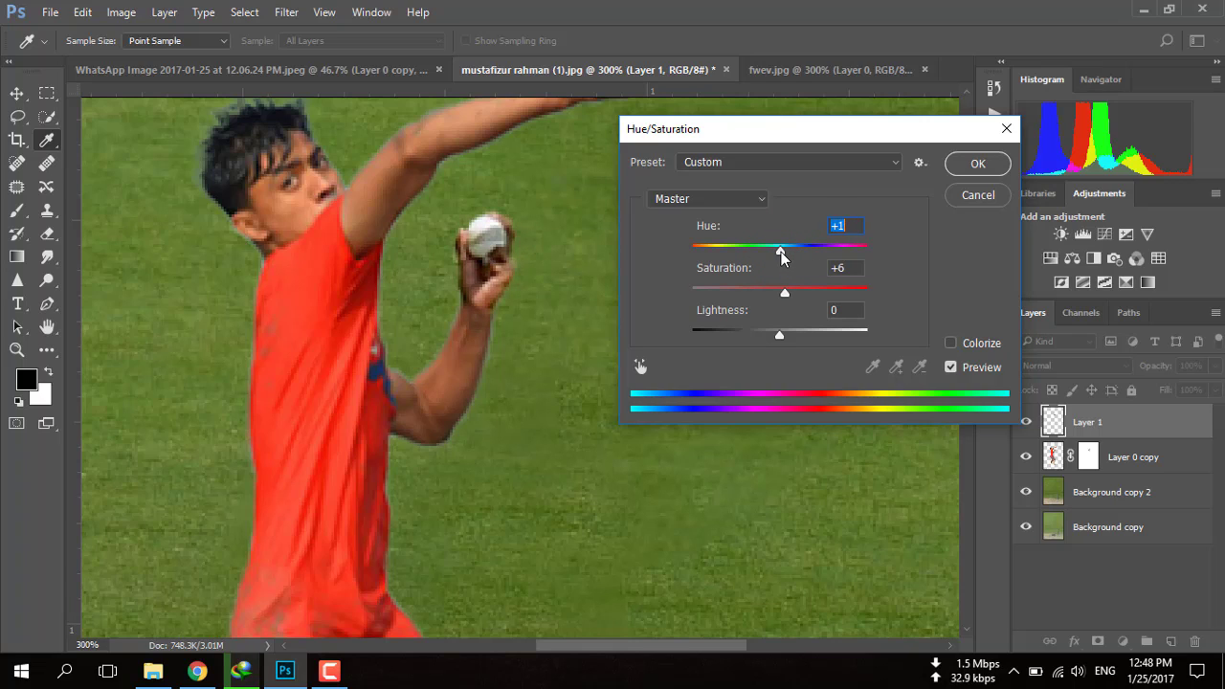
click(953, 368)
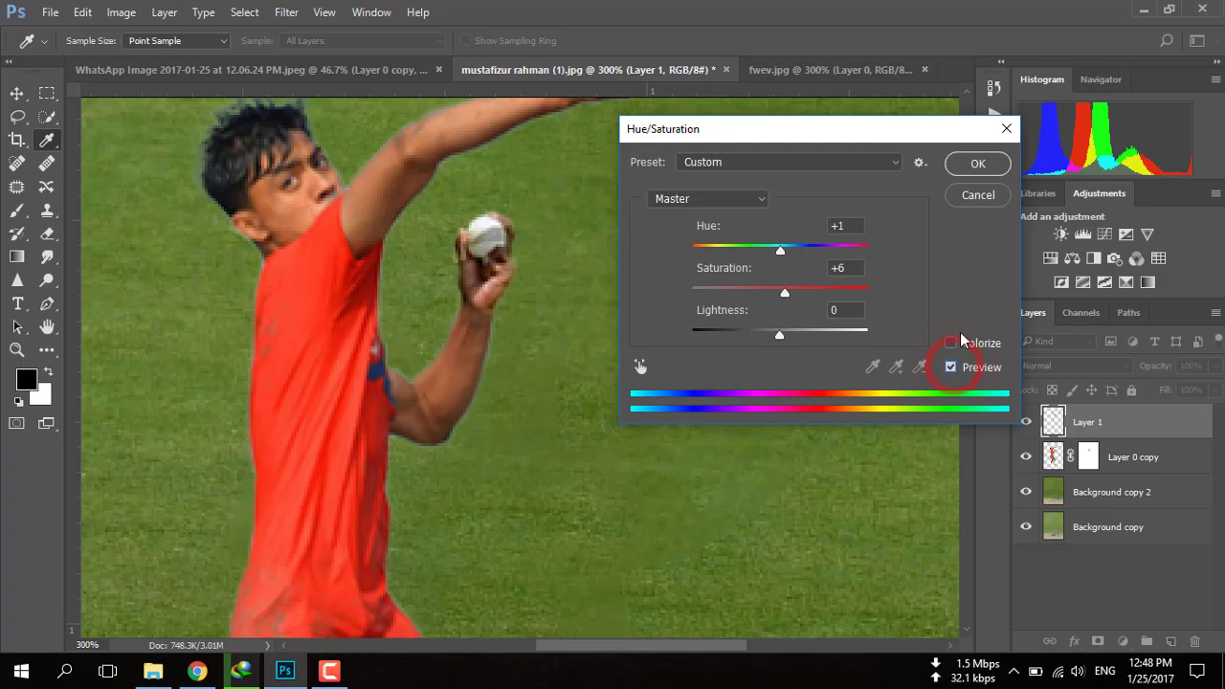
click(986, 163)
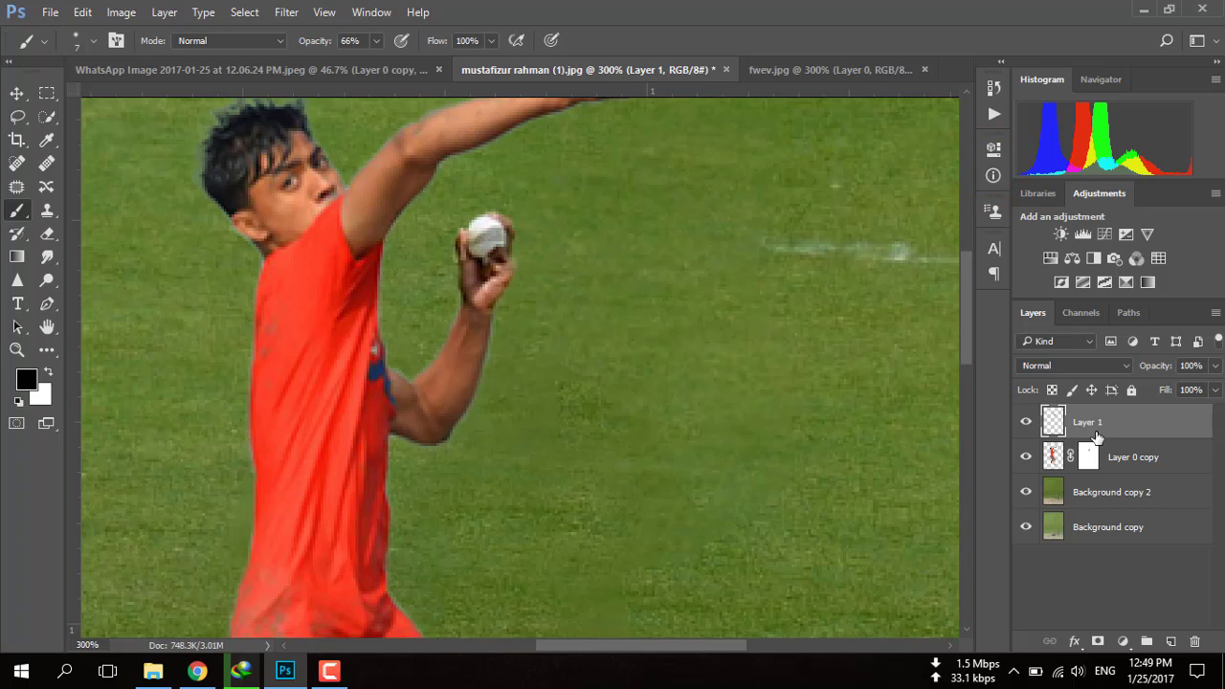
Add a layer mask to Layer 1 and paint it near the wrist at 41% brush opacity
click(1097, 643)
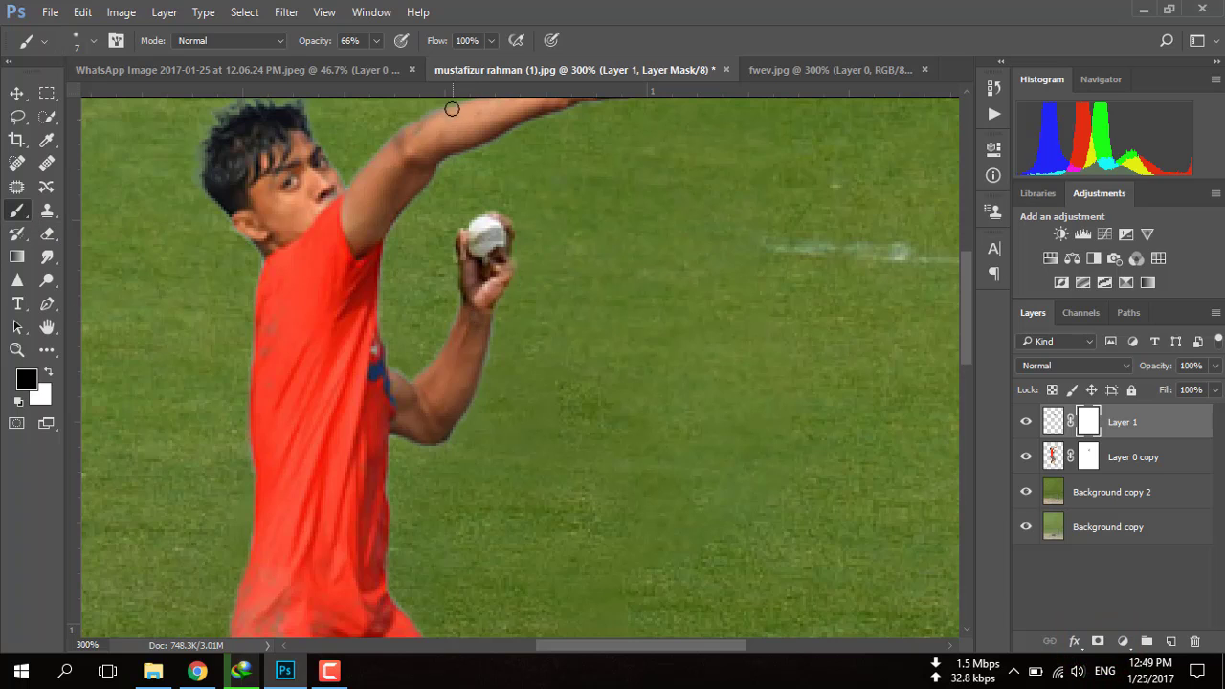
click(375, 41)
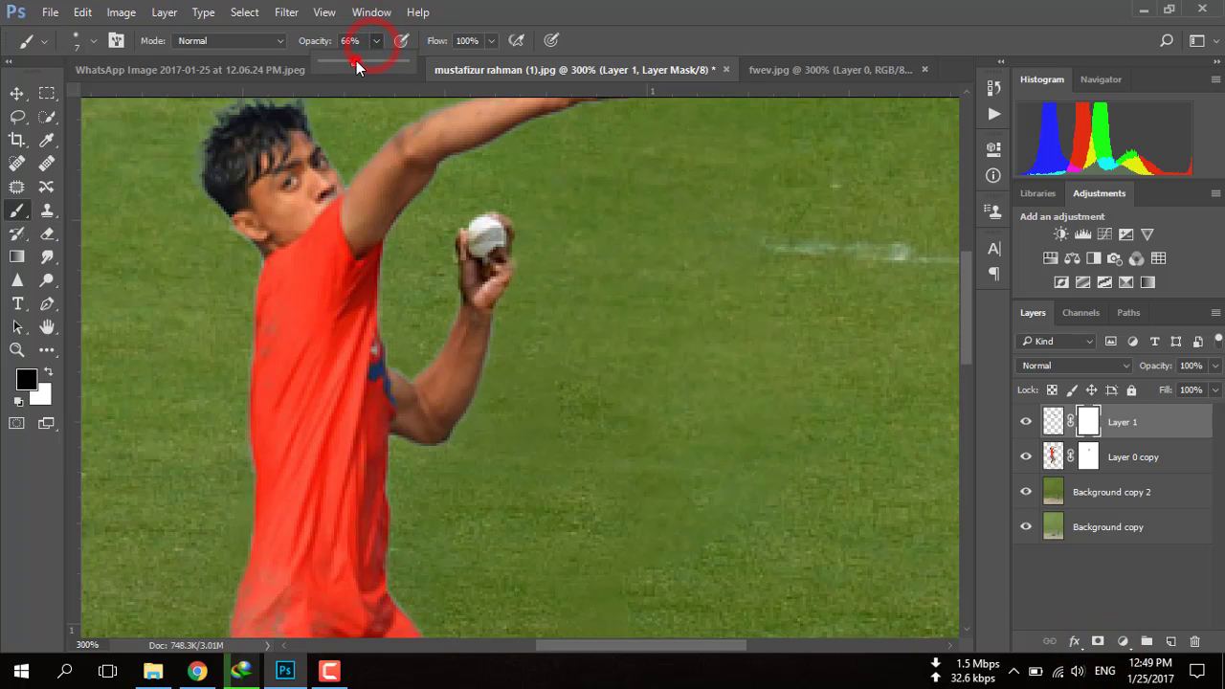
click(355, 61)
drag(480, 306, 485, 328)
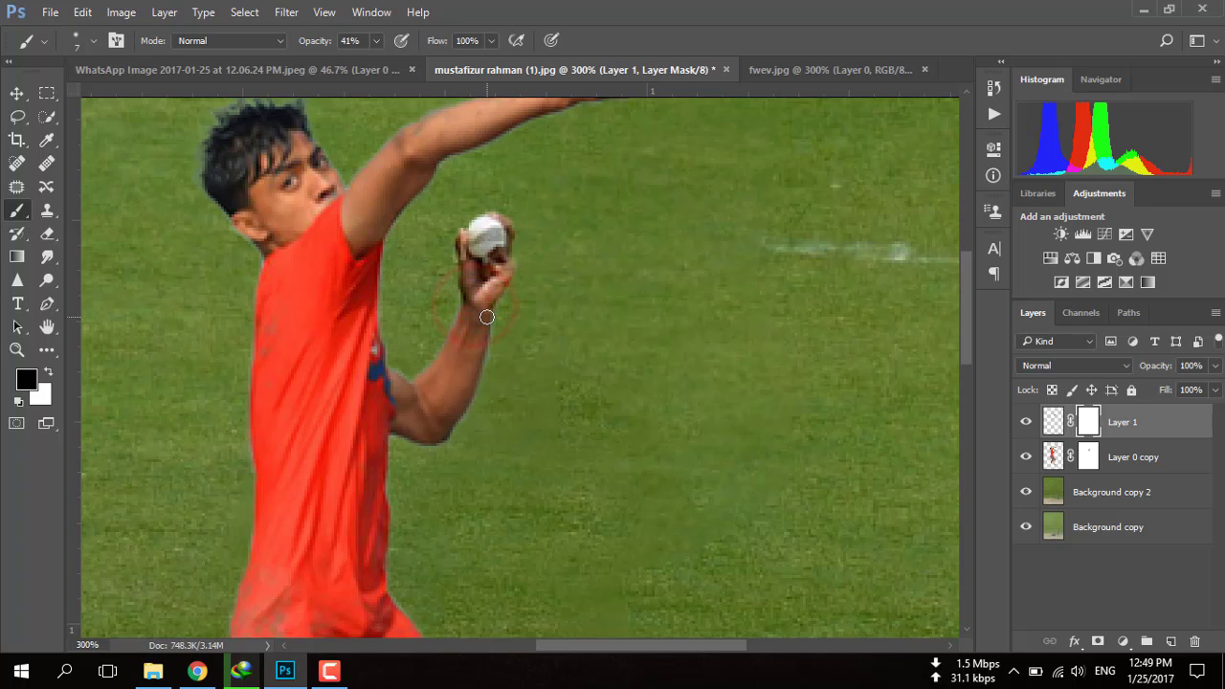
scroll(496, 369, up, 3)
scroll(517, 372, up, 1)
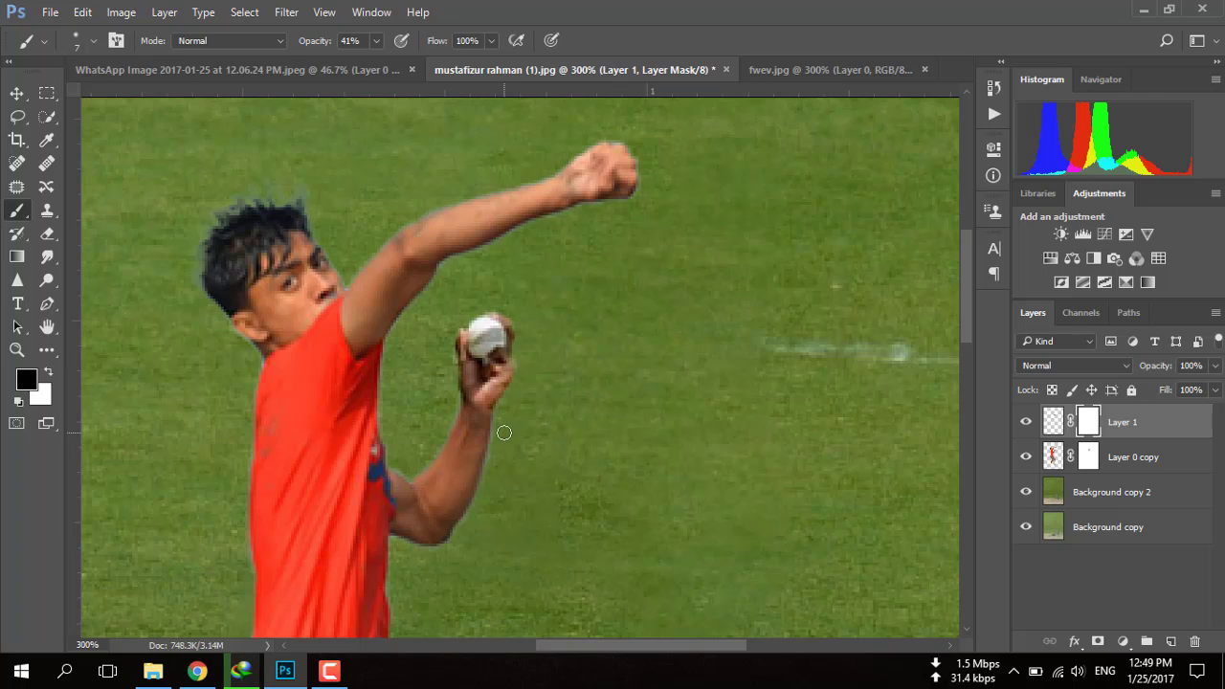
Toggle Layer 1 to check the ball hand, select its mask, and fit the image on screen
click(1028, 422)
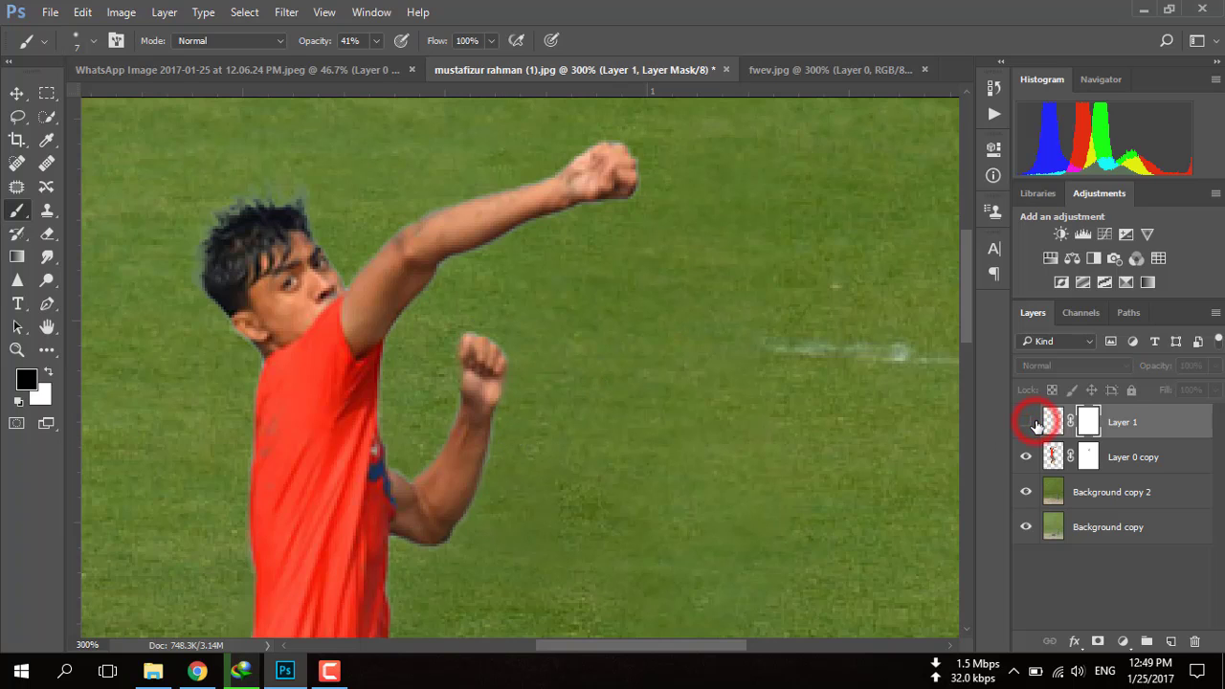
click(1091, 422)
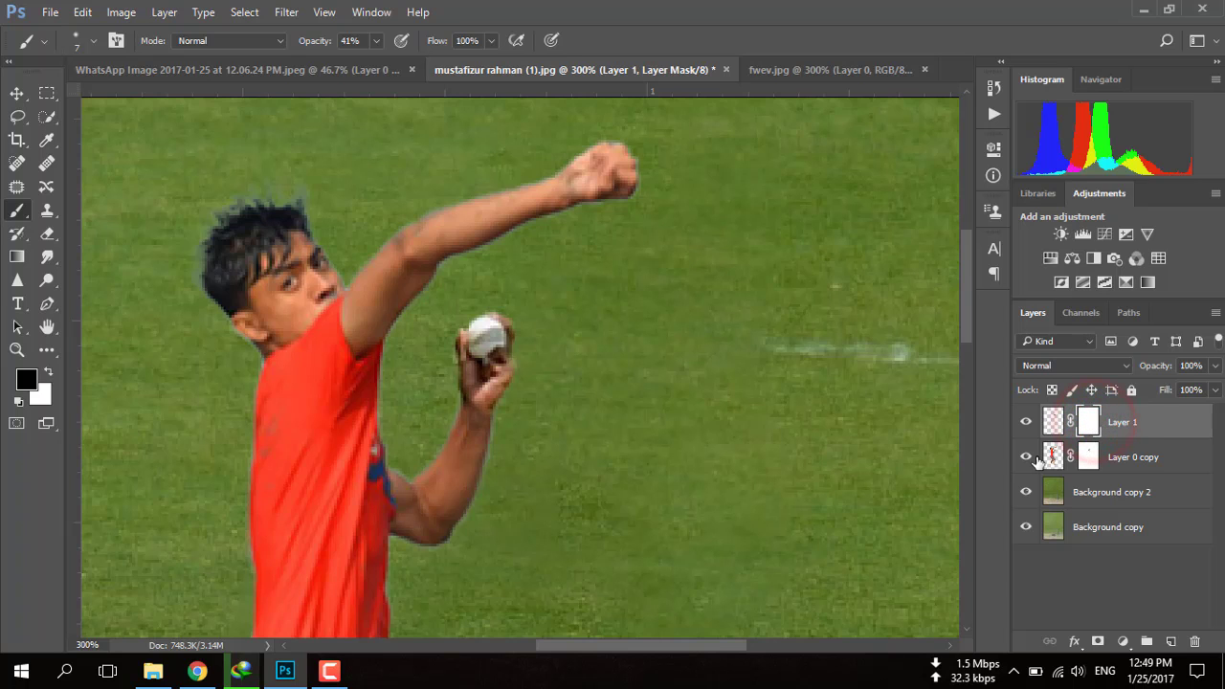
key(ctrl+0)
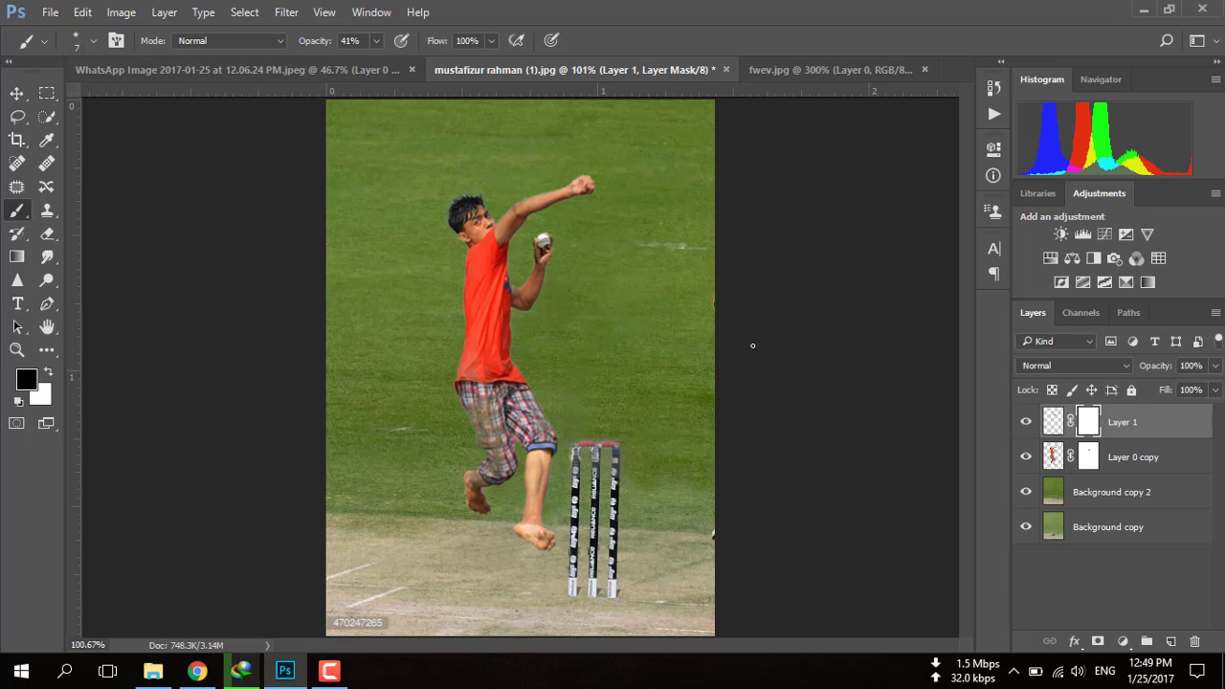
Apply Layer 1's layer mask permanently to the ball-hand layer
click(328, 670)
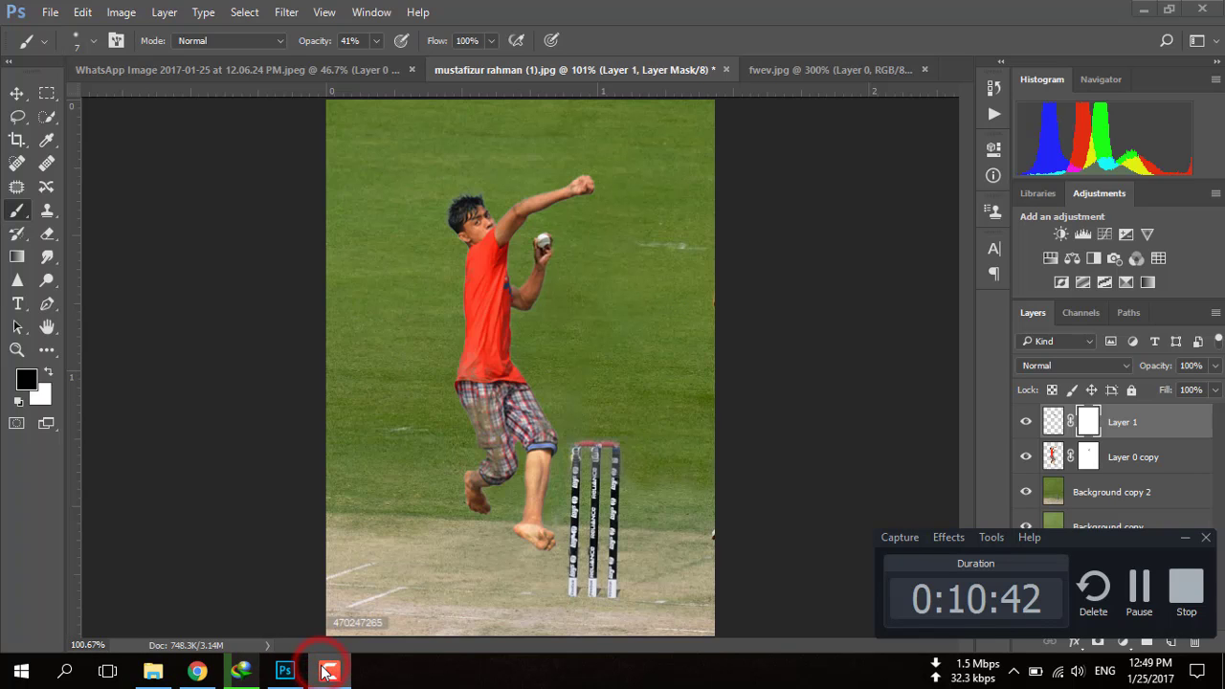
click(326, 669)
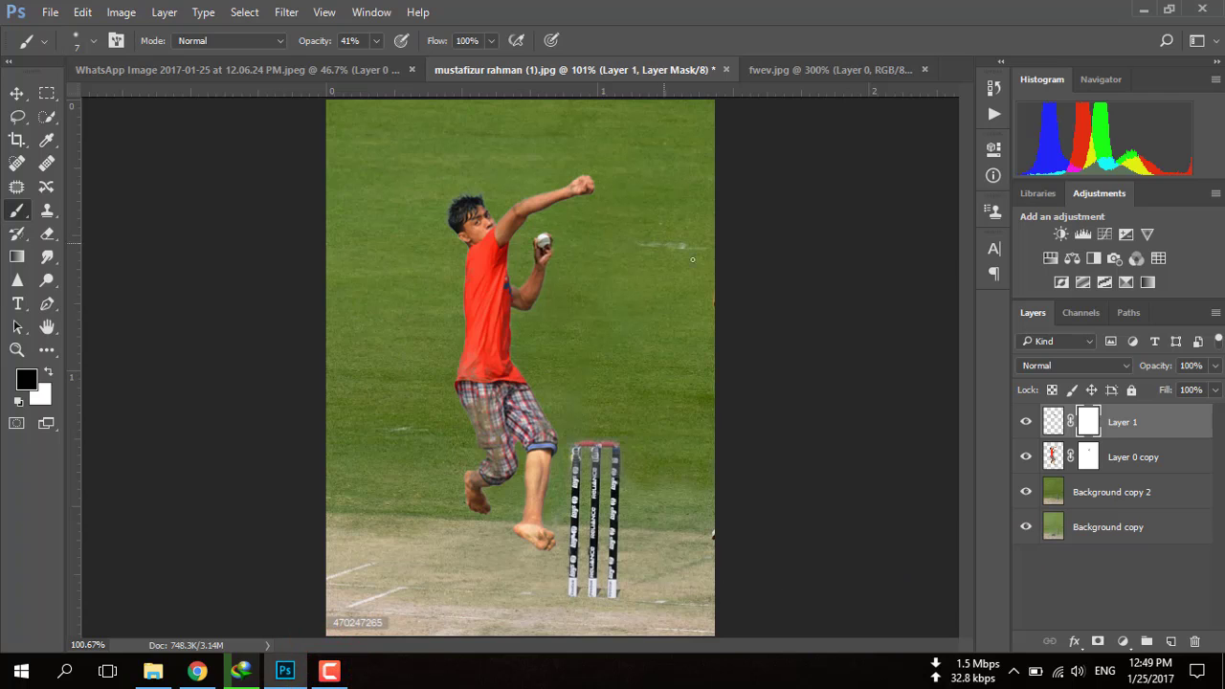
right_click(1086, 422)
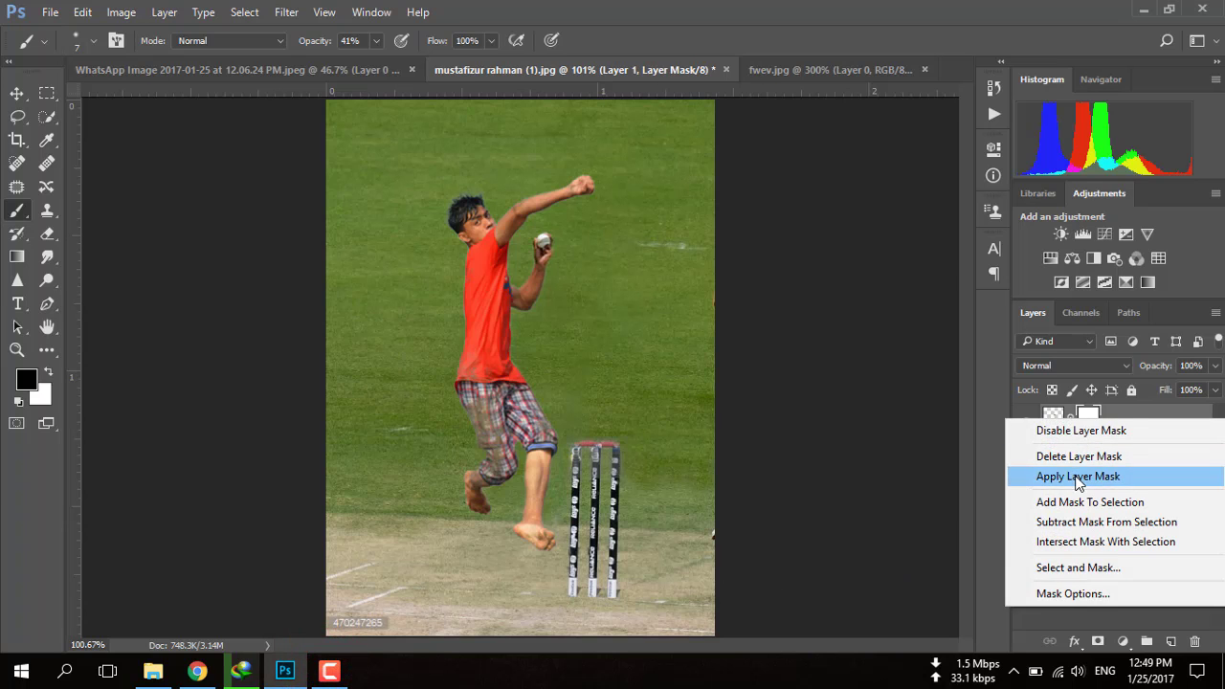
click(1077, 478)
Apply Layer 0 copy's layer mask permanently and load the boy's outline as a selection
click(1026, 457)
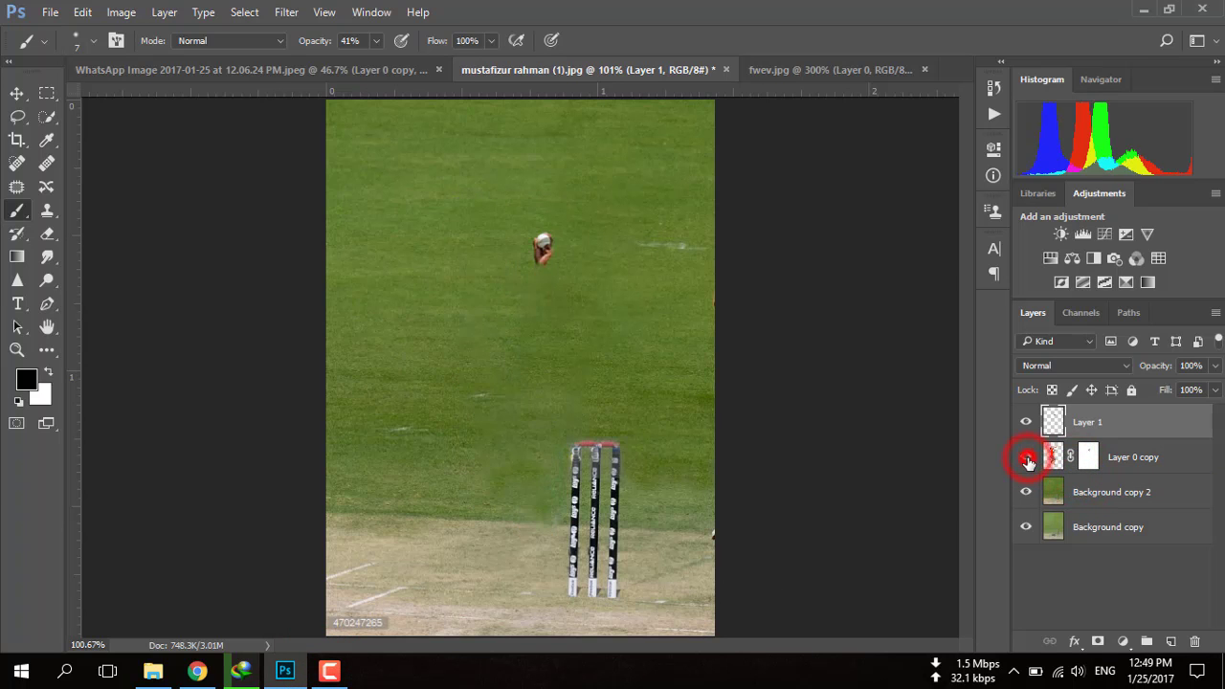
right_click(1088, 459)
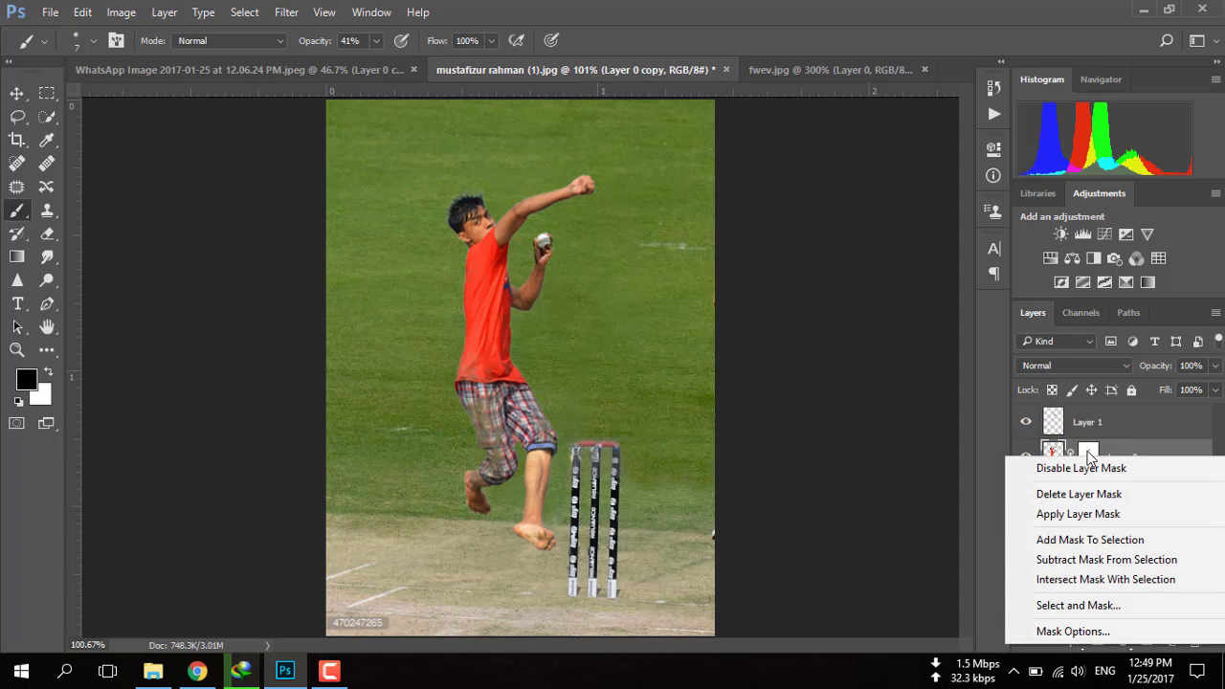
key(Escape)
click(1053, 421)
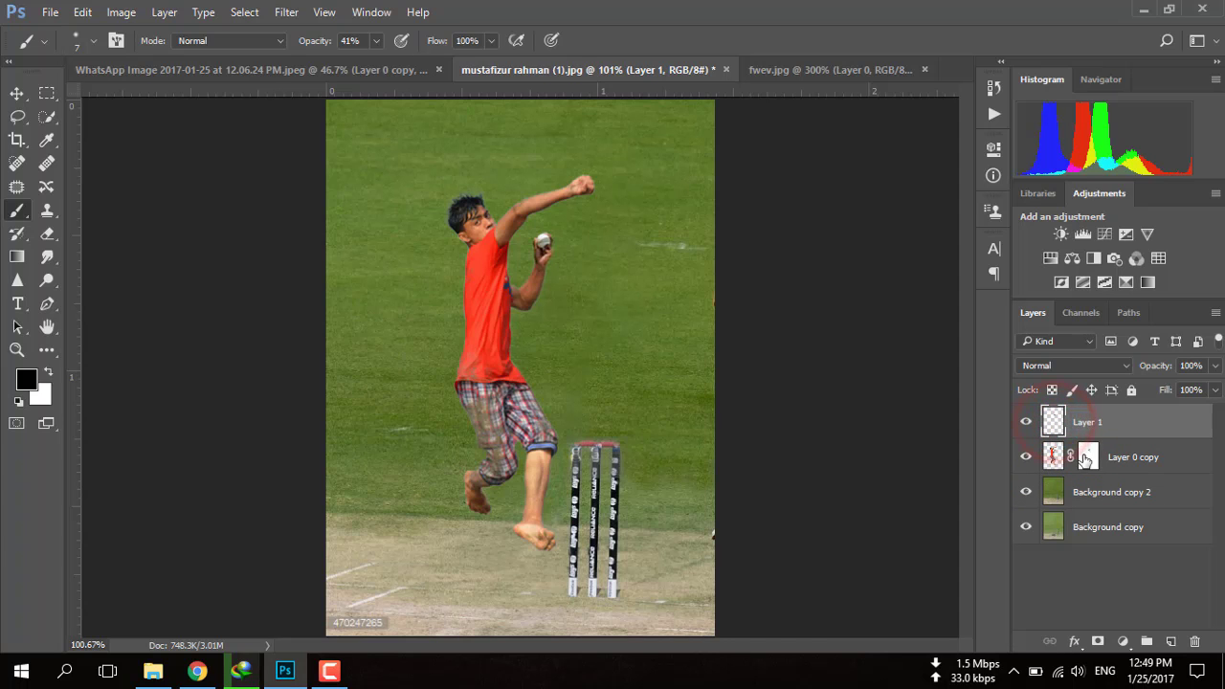
click(1086, 459)
right_click(1086, 460)
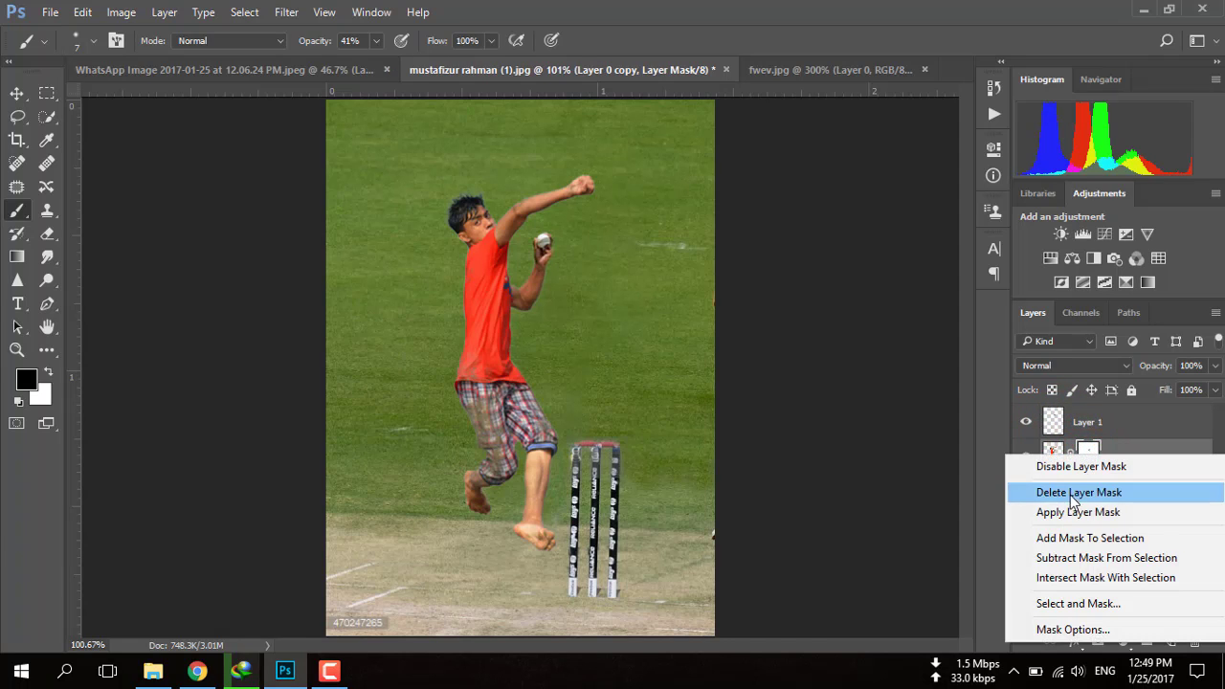
click(1078, 510)
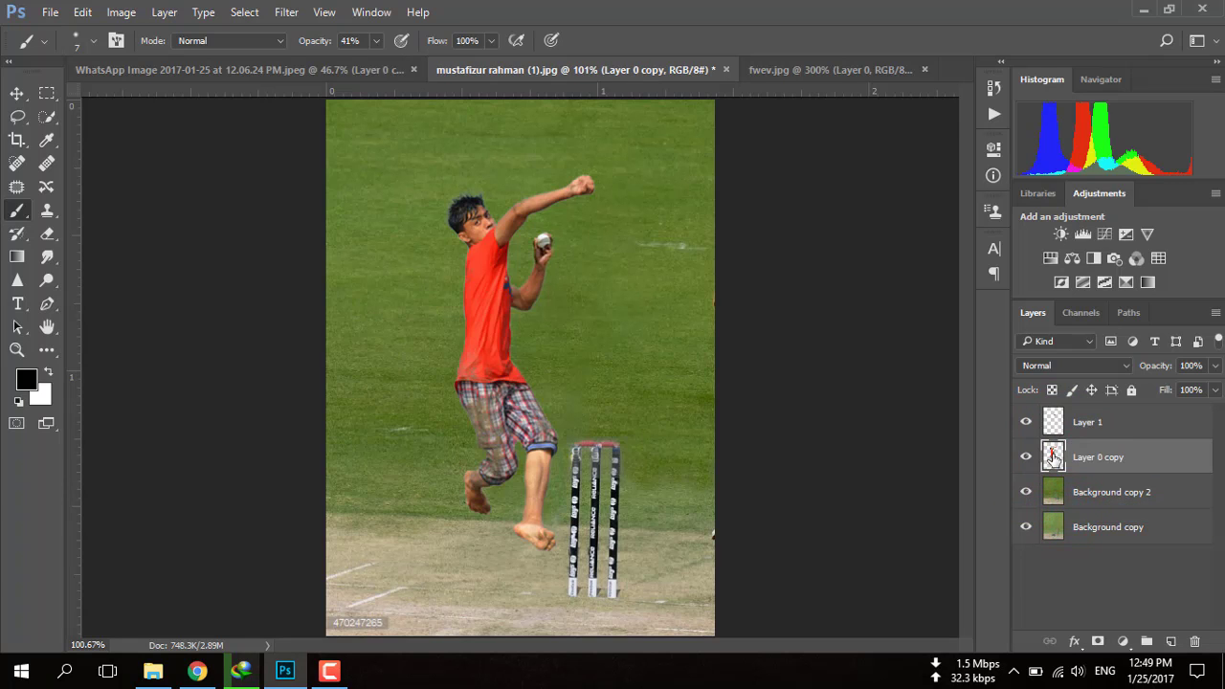
ctrl+click(1052, 458)
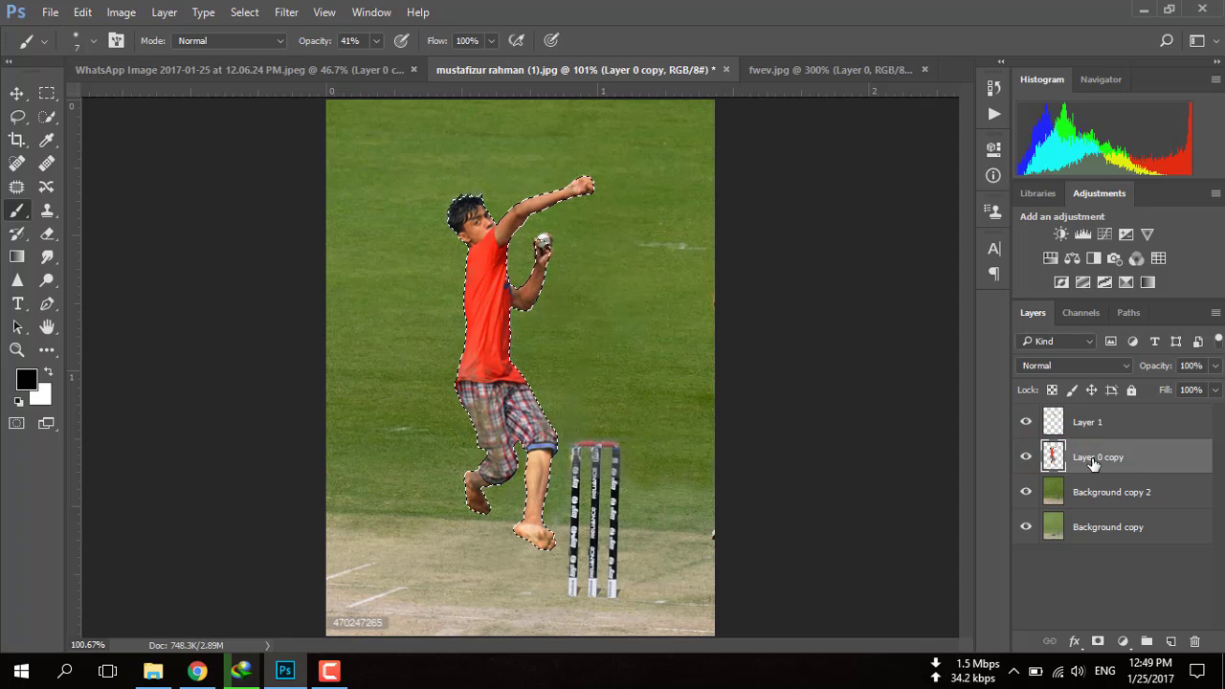
Copy the selected boy onto a new Layer 2 and toggle it to compare
key(ctrl+j)
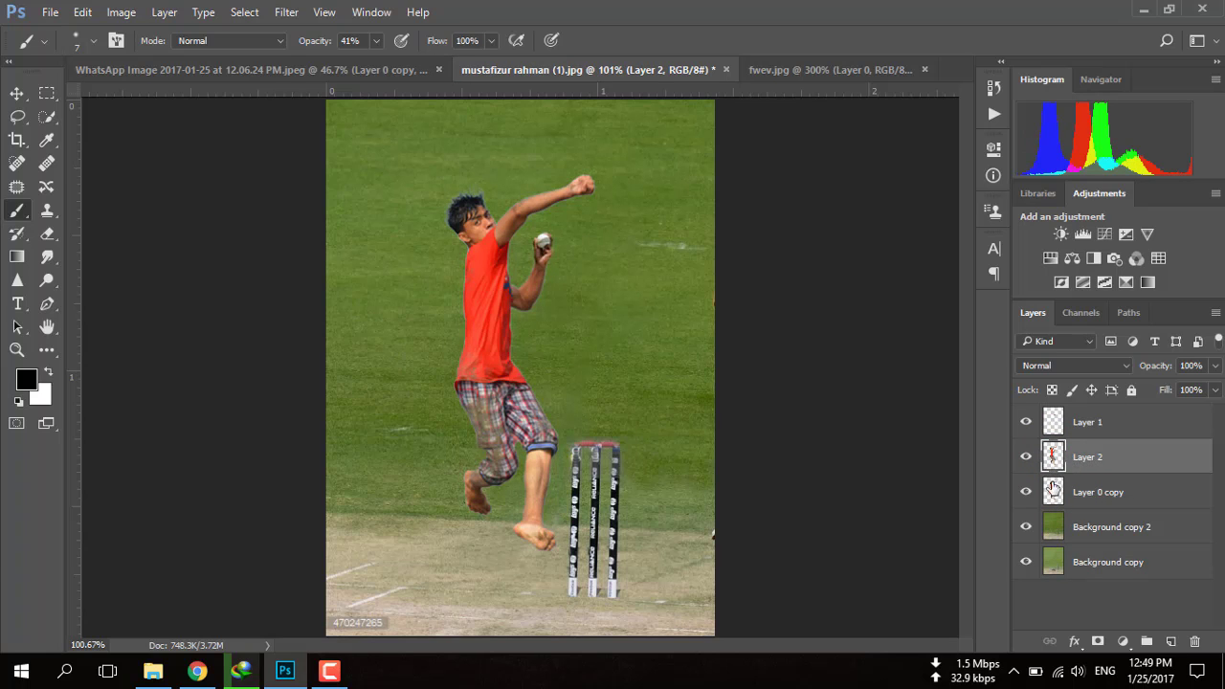
click(1099, 458)
click(1028, 459)
click(1028, 460)
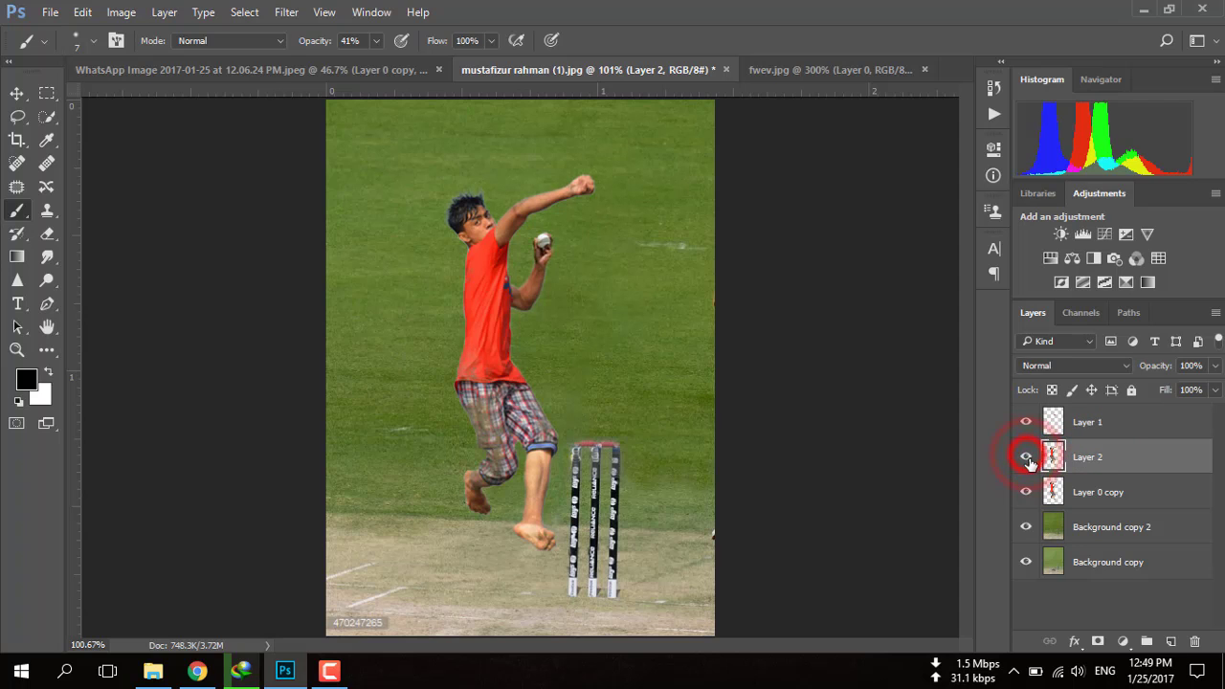
click(1027, 458)
Compare Layer 2 and Layer 0 copy by toggling visibility, then reselect the boy's outline from Layer 0 copy
click(1028, 491)
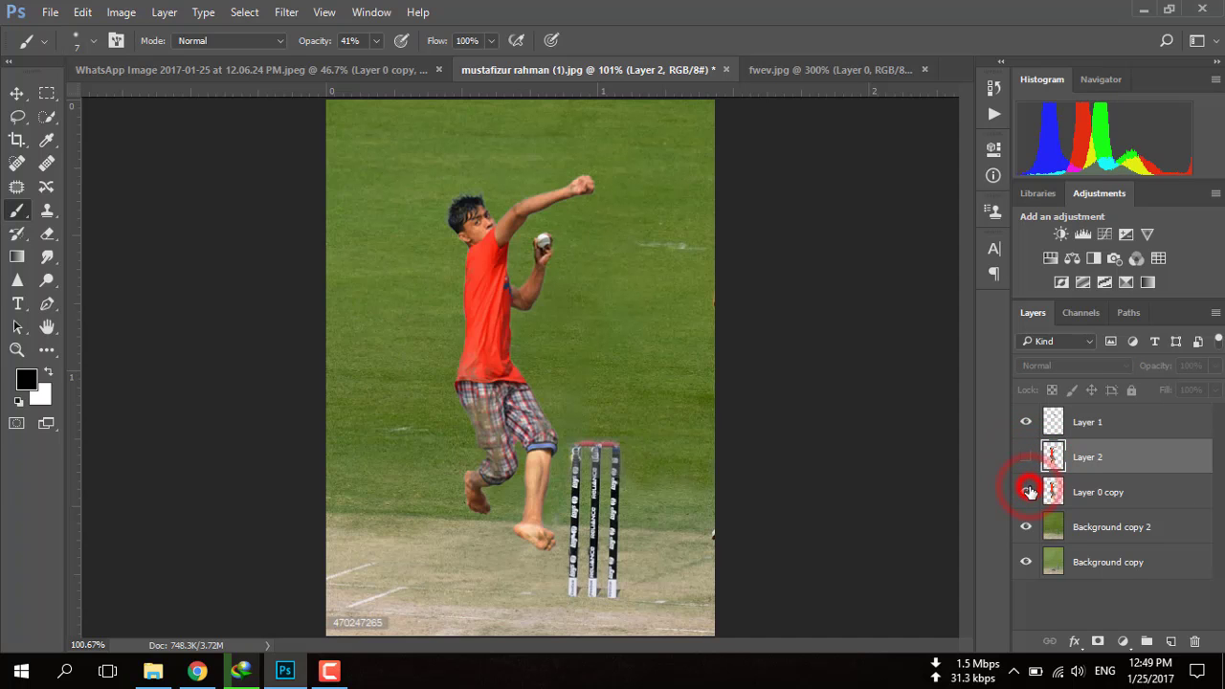
click(1027, 458)
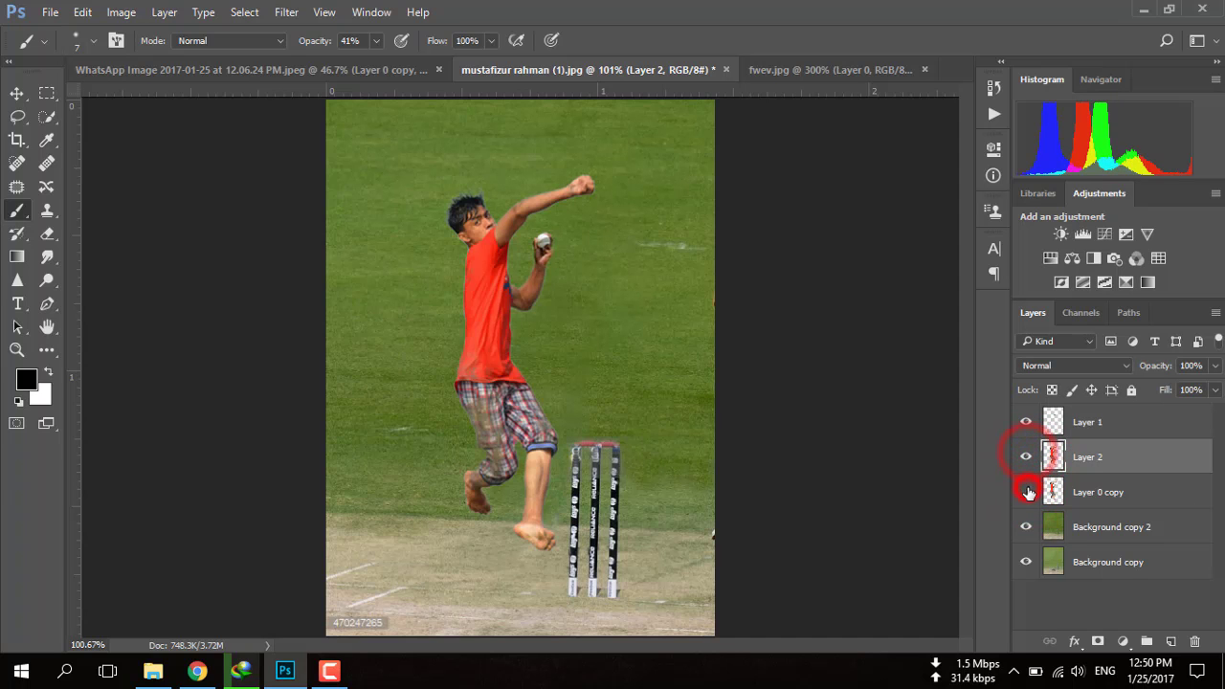
click(1027, 491)
click(1027, 492)
click(1027, 458)
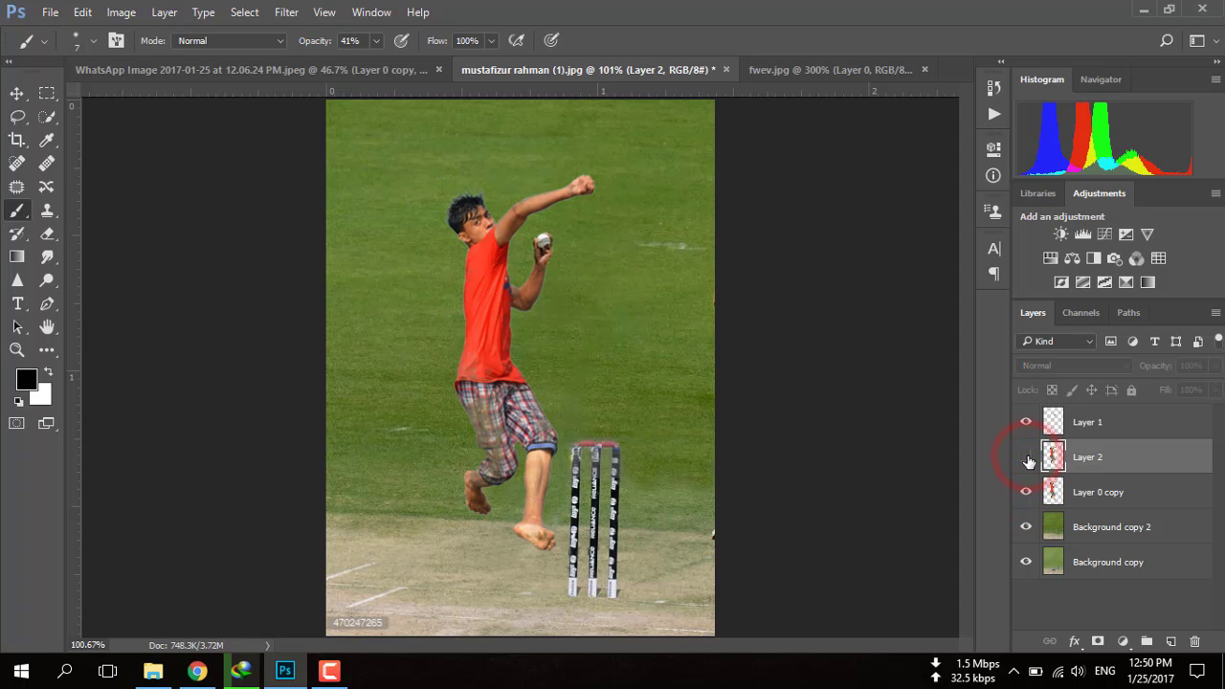
click(1027, 457)
click(1053, 492)
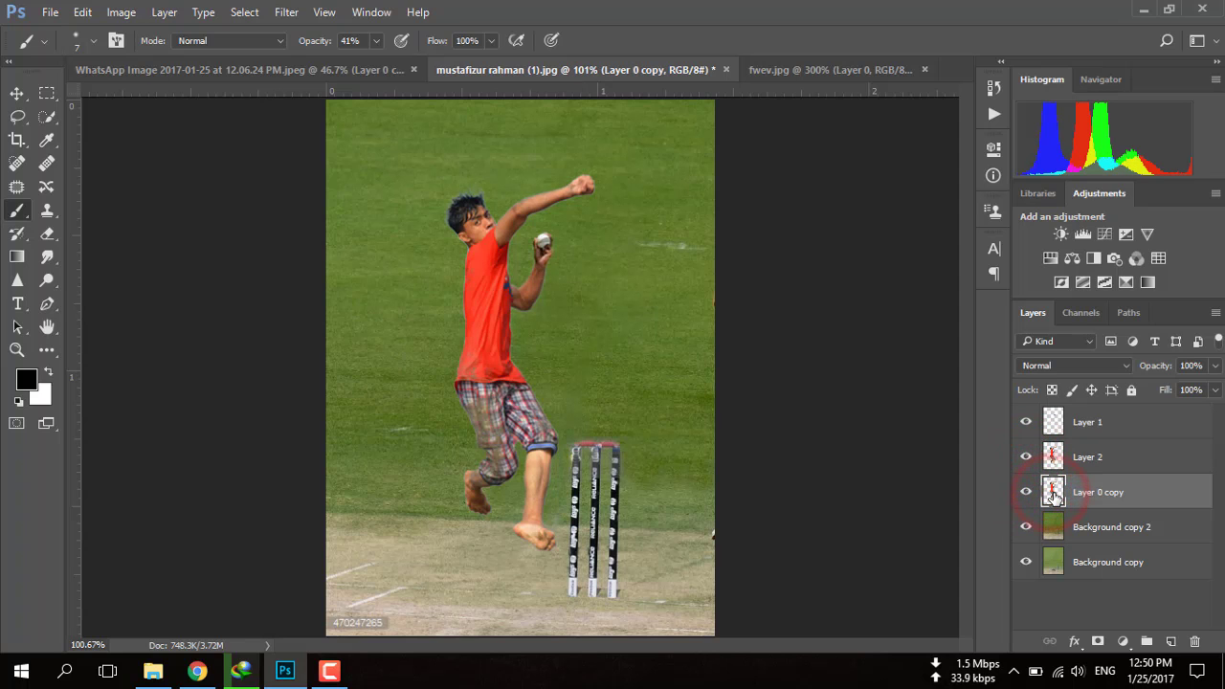
ctrl+click(1053, 494)
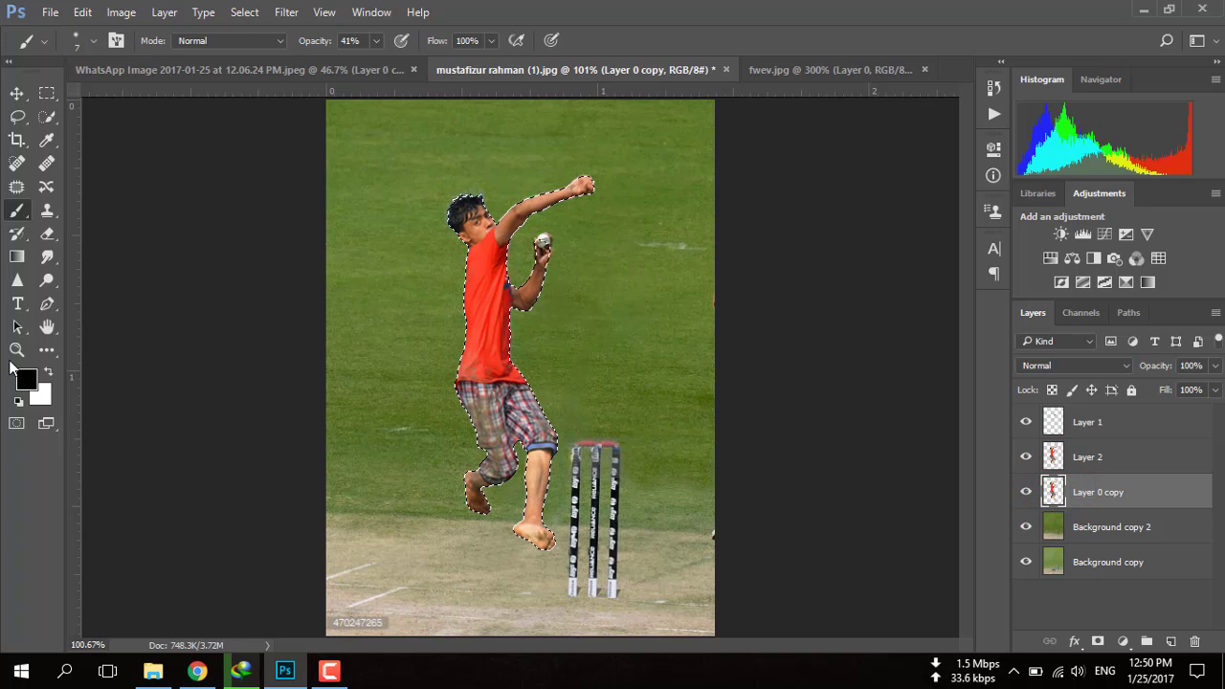
Fill the boy's selection on Layer 0 copy with black using the Paint Bucket, checking under Layer 2
click(44, 349)
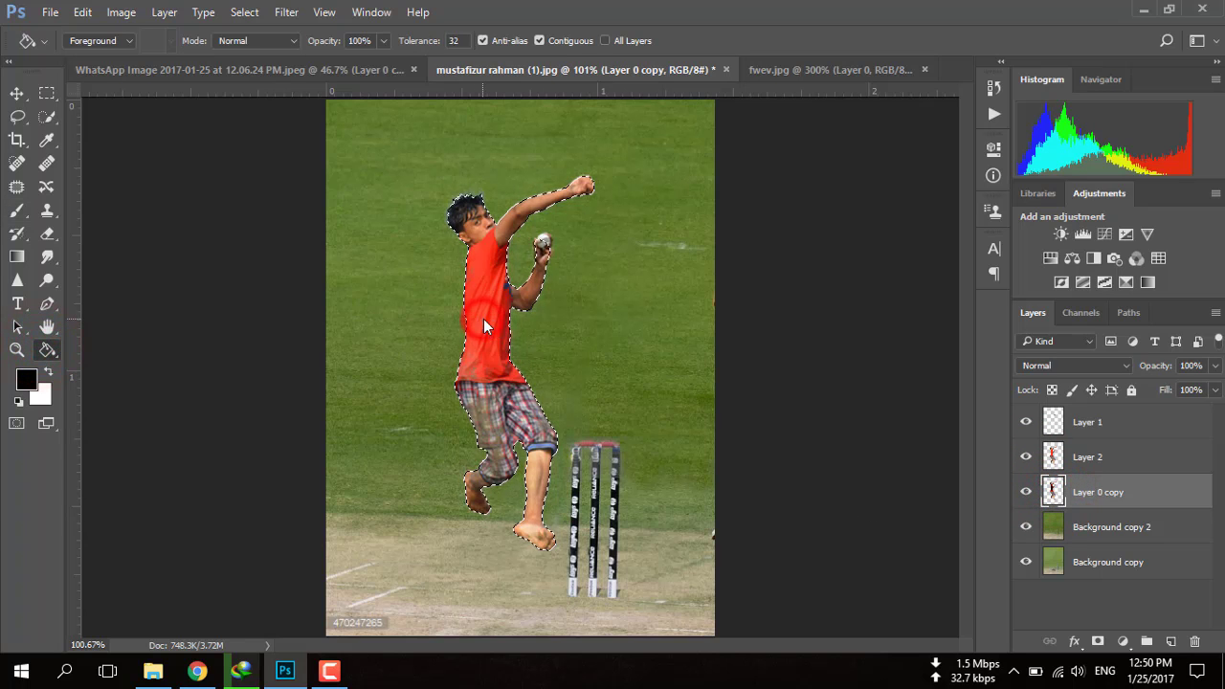
click(1026, 457)
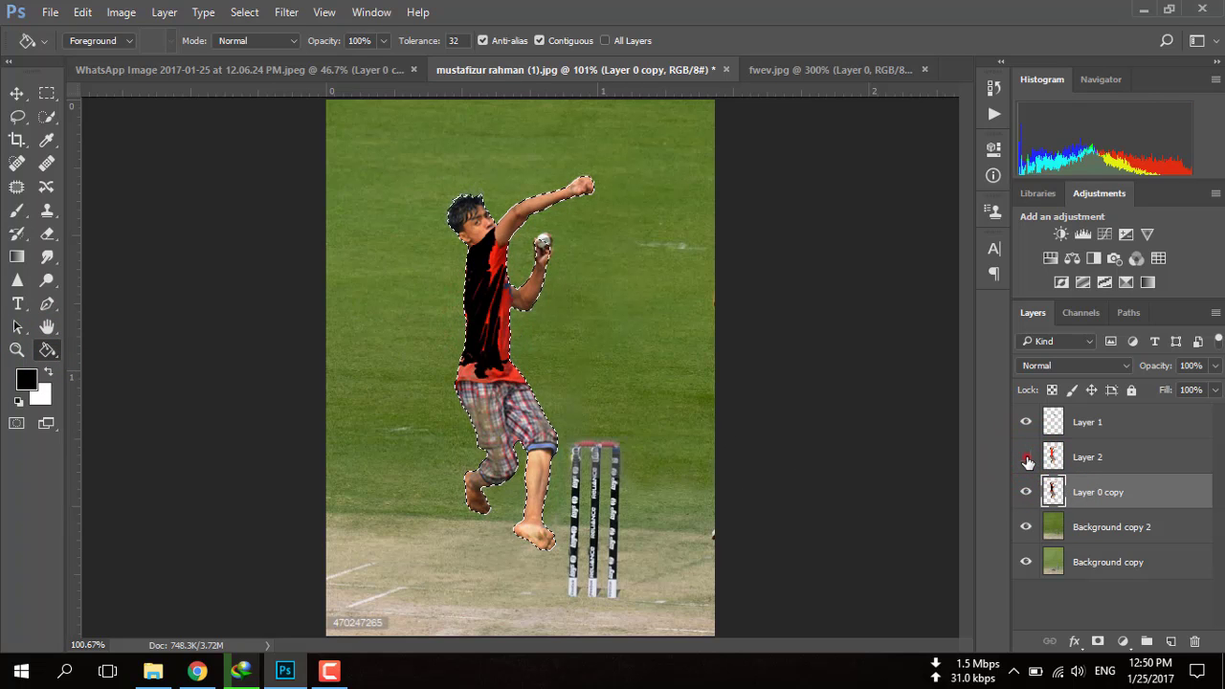
click(1026, 457)
click(1052, 492)
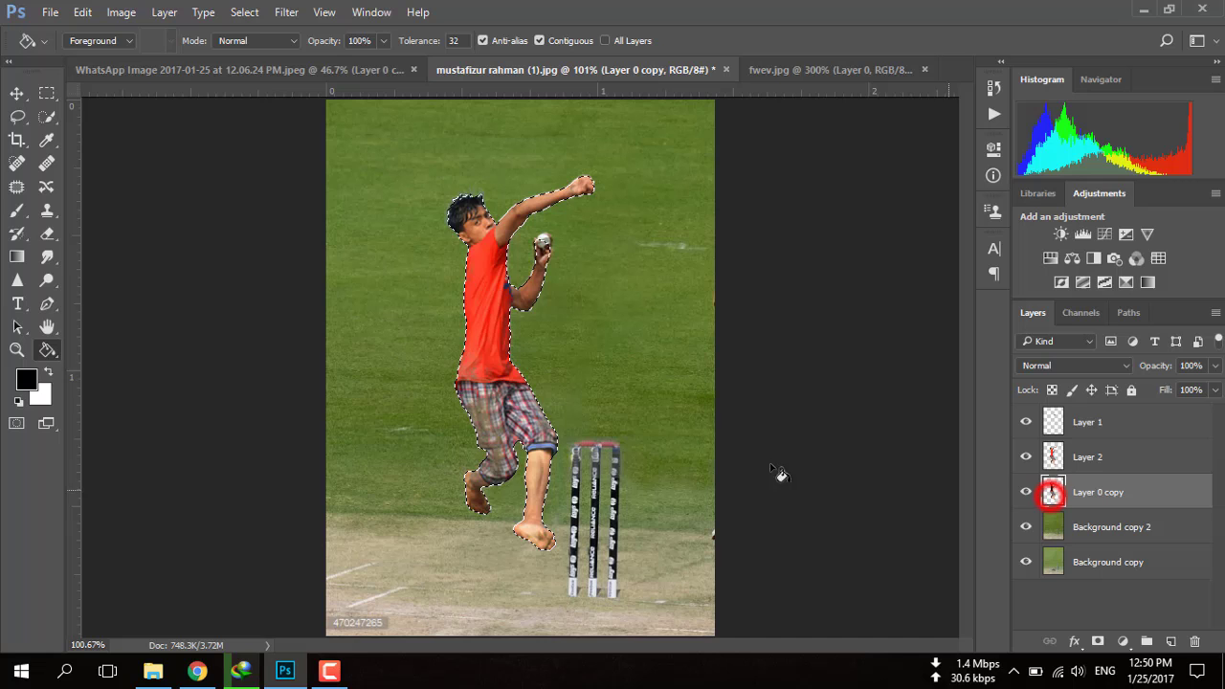
Paint the selection solid black with a size 600, 100% opacity brush, checking beneath Layer 2
click(17, 210)
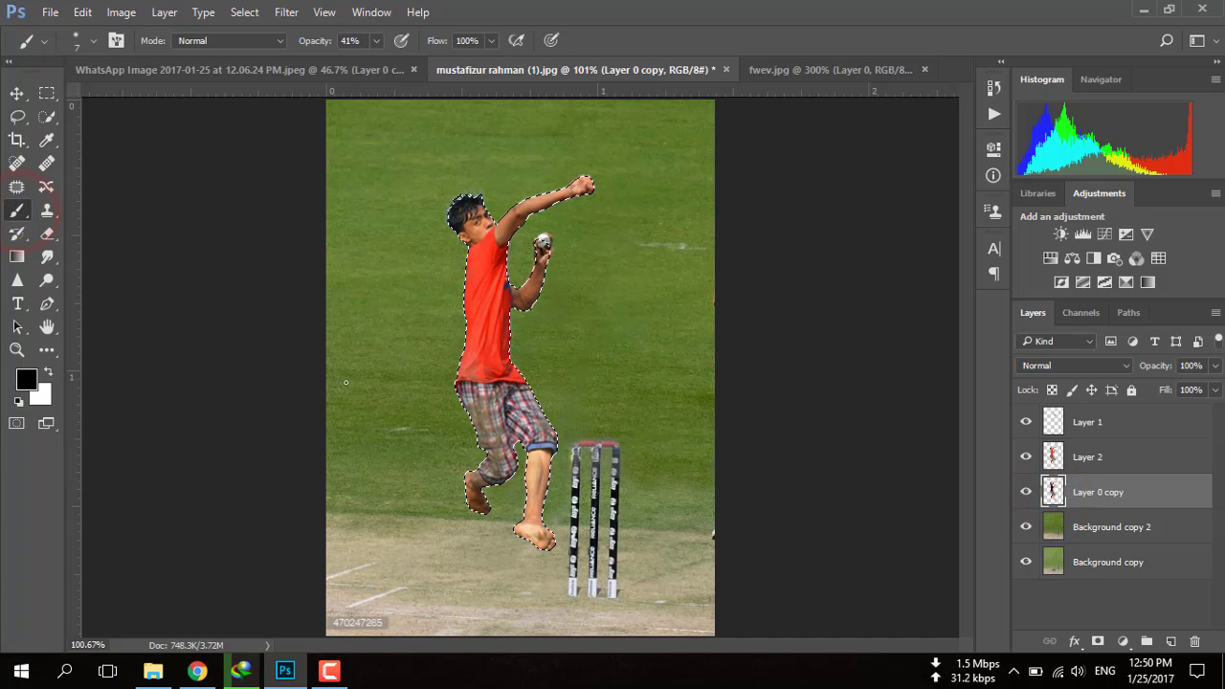
key(bracketright)
key(bracketright)
key(bracketright)
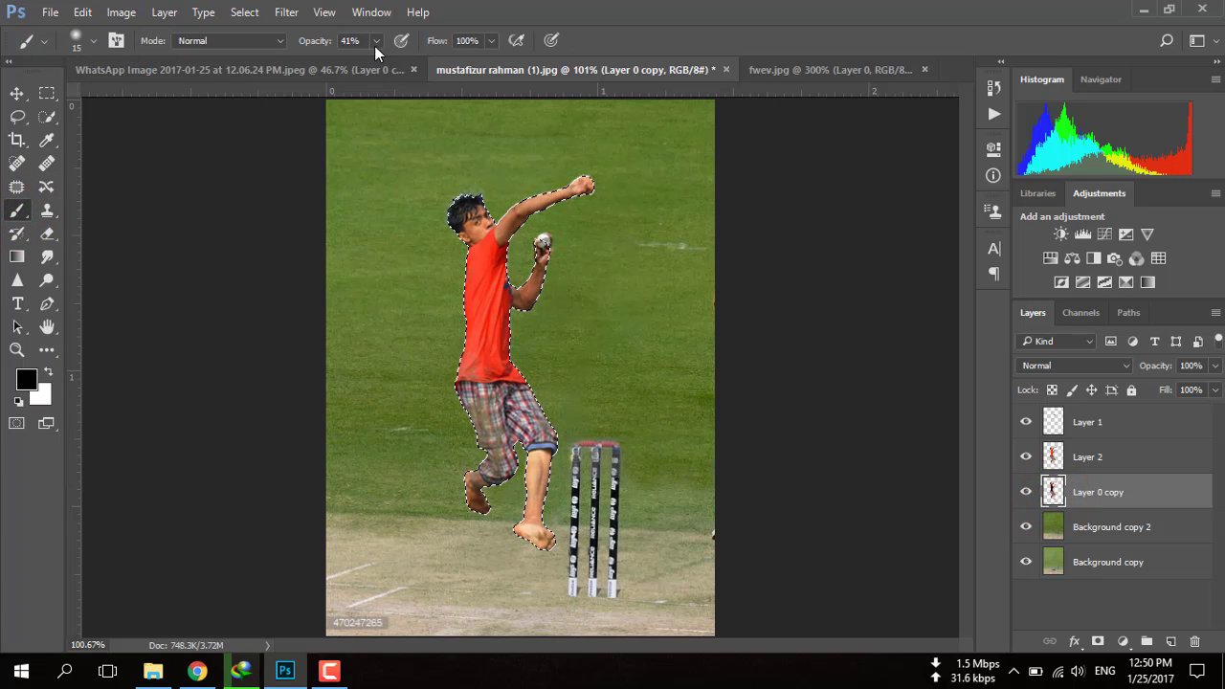
click(374, 45)
drag(376, 65, 432, 65)
key(bracketright)
key(bracketright)
key(bracketright)
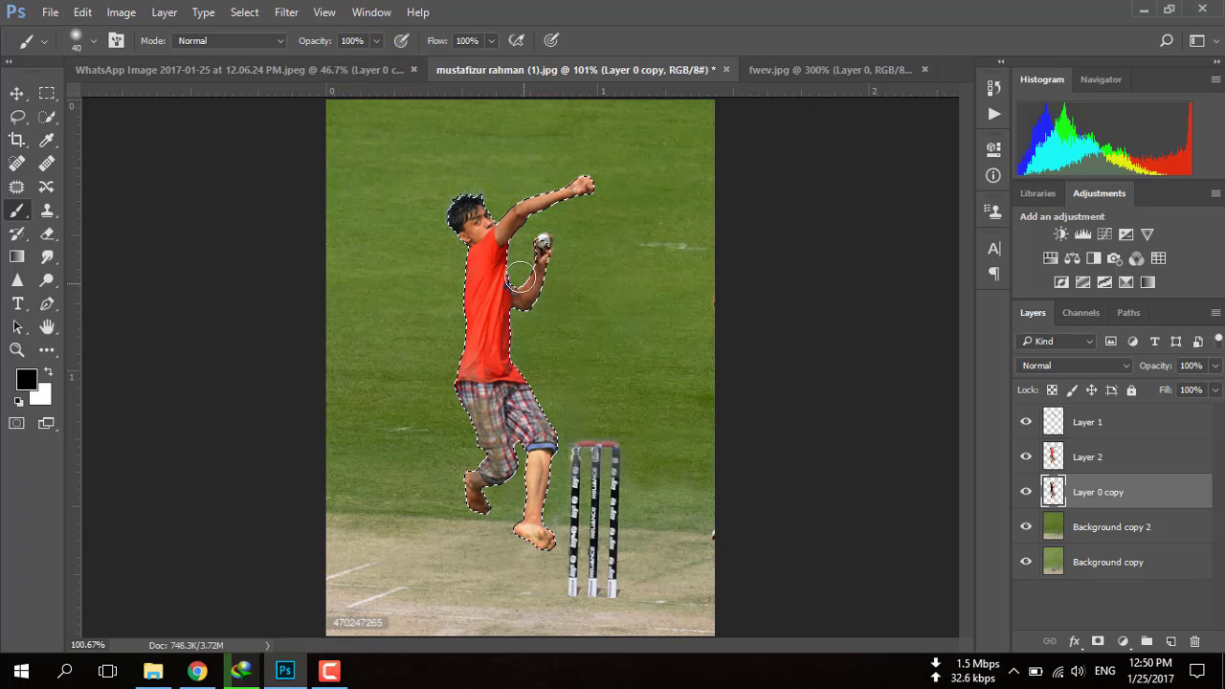
key(bracketright)
key(bracketright)
key(bracketright)
key(bracketright)
key(bracketright)
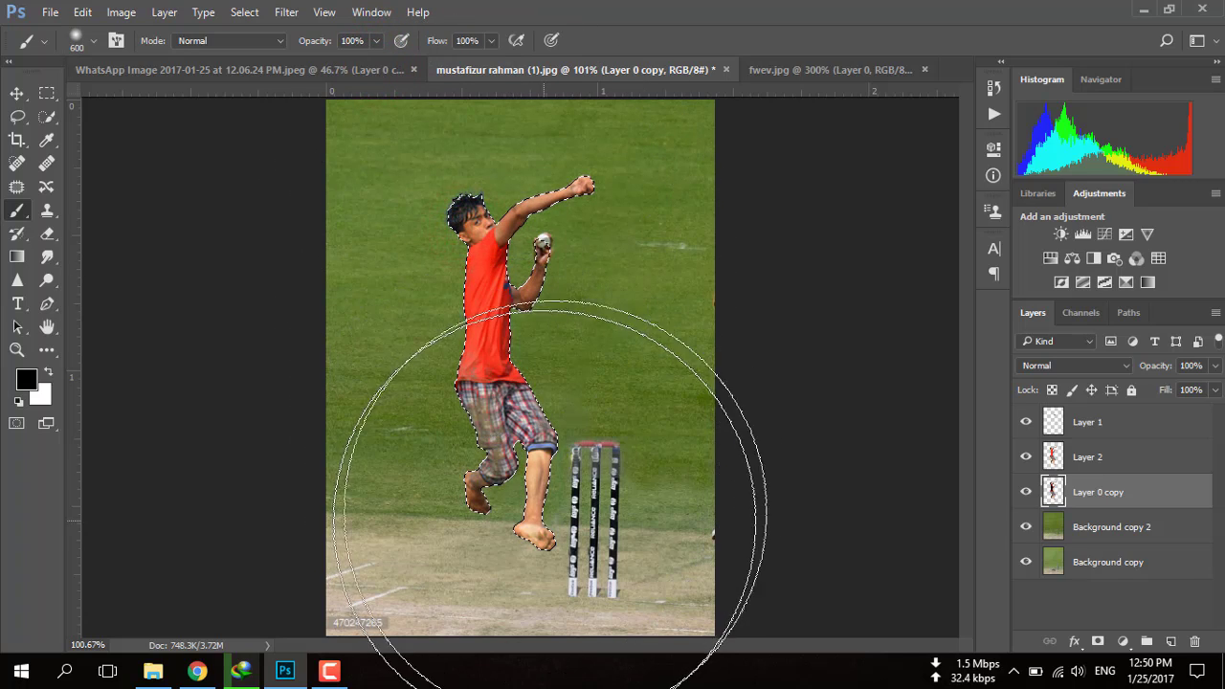
click(1025, 457)
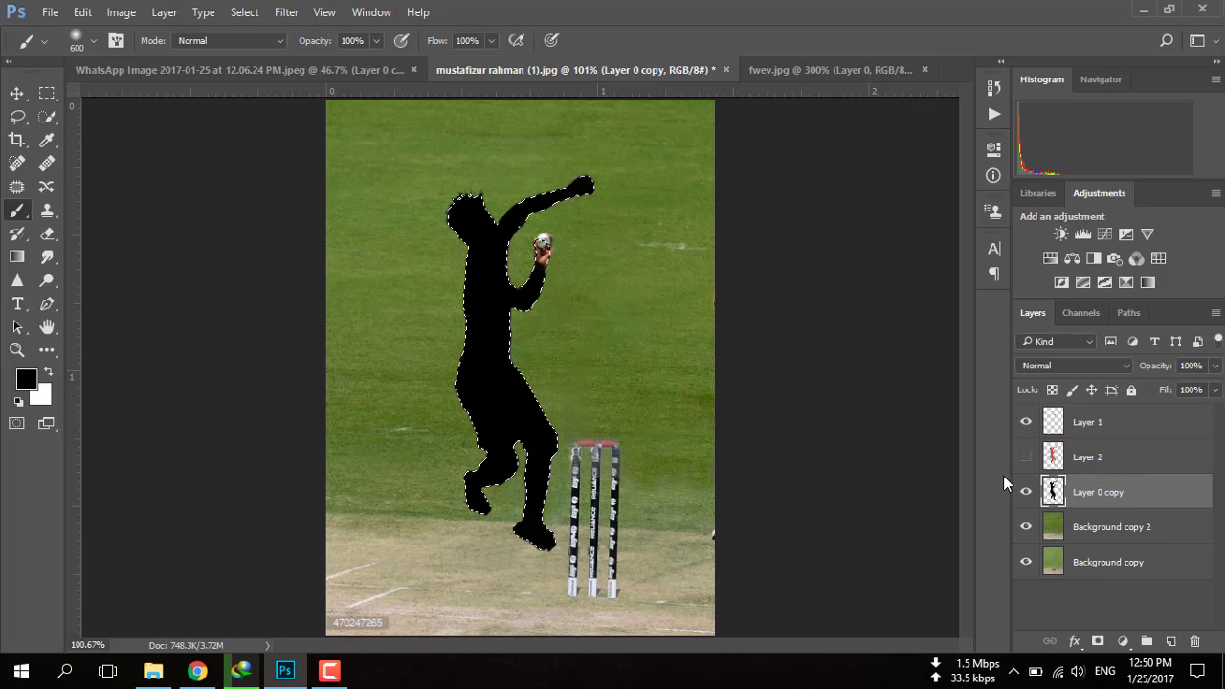
click(1026, 458)
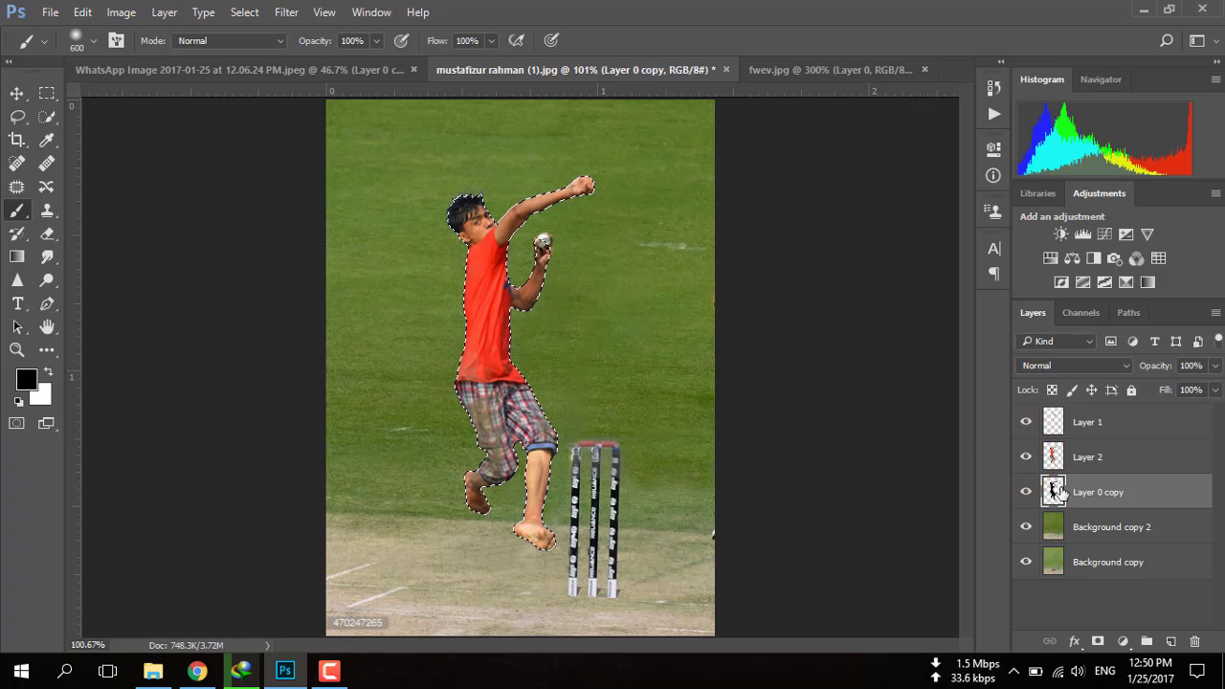
key(ctrl+t)
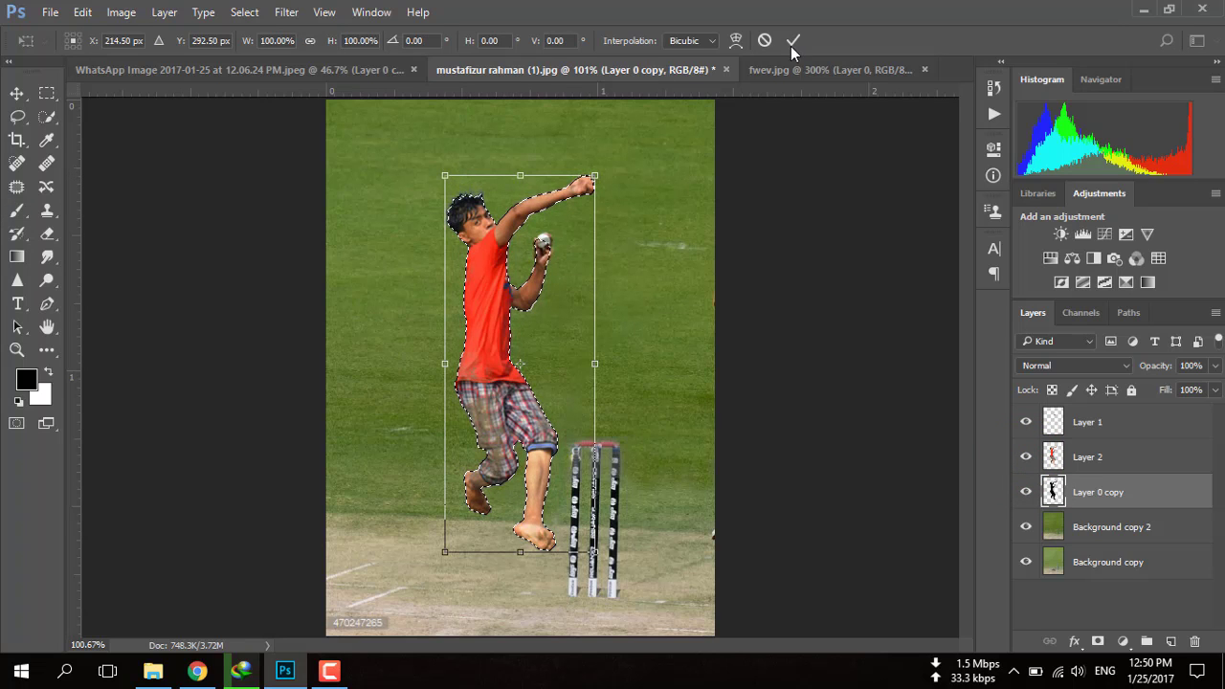
View the fwev.jpg reference photo, then return to the mustafizur rahman (1).jpg composite
click(804, 69)
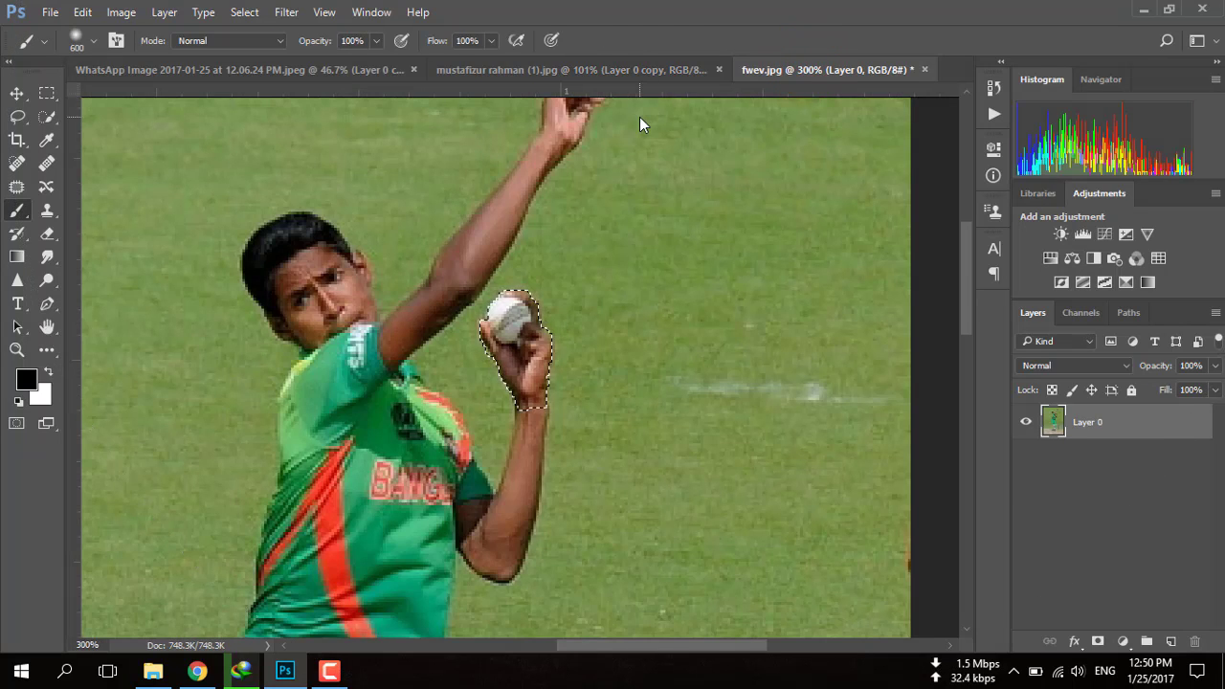
key(ctrl+0)
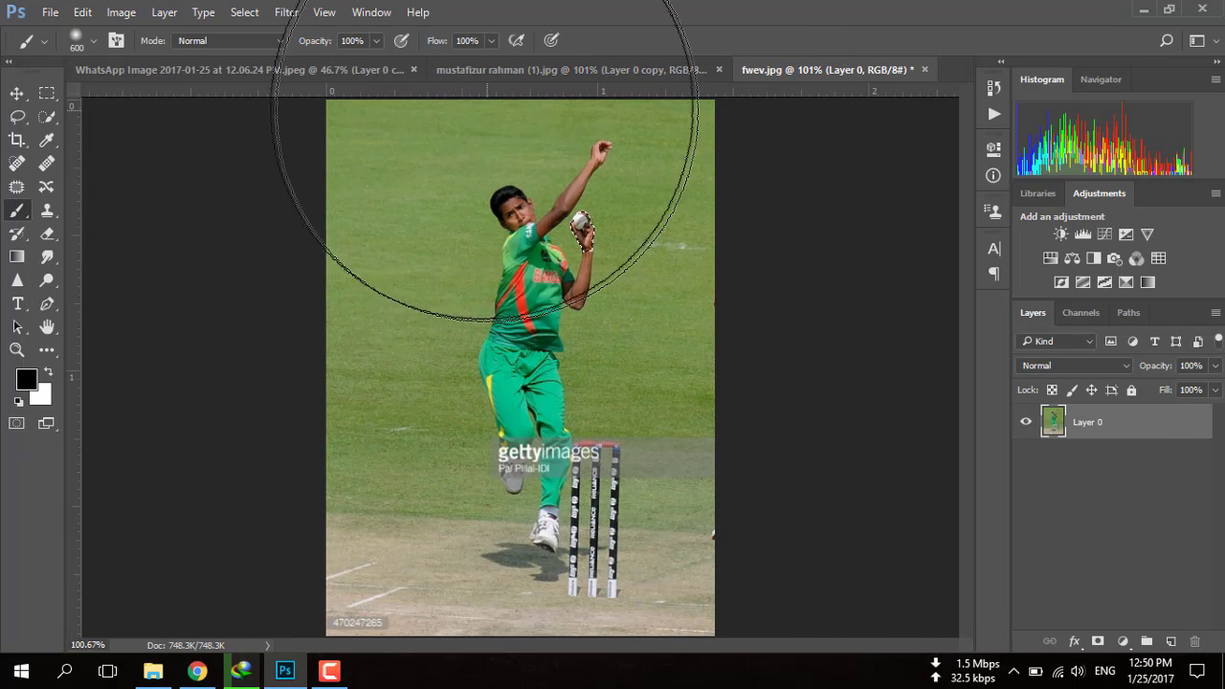
click(484, 69)
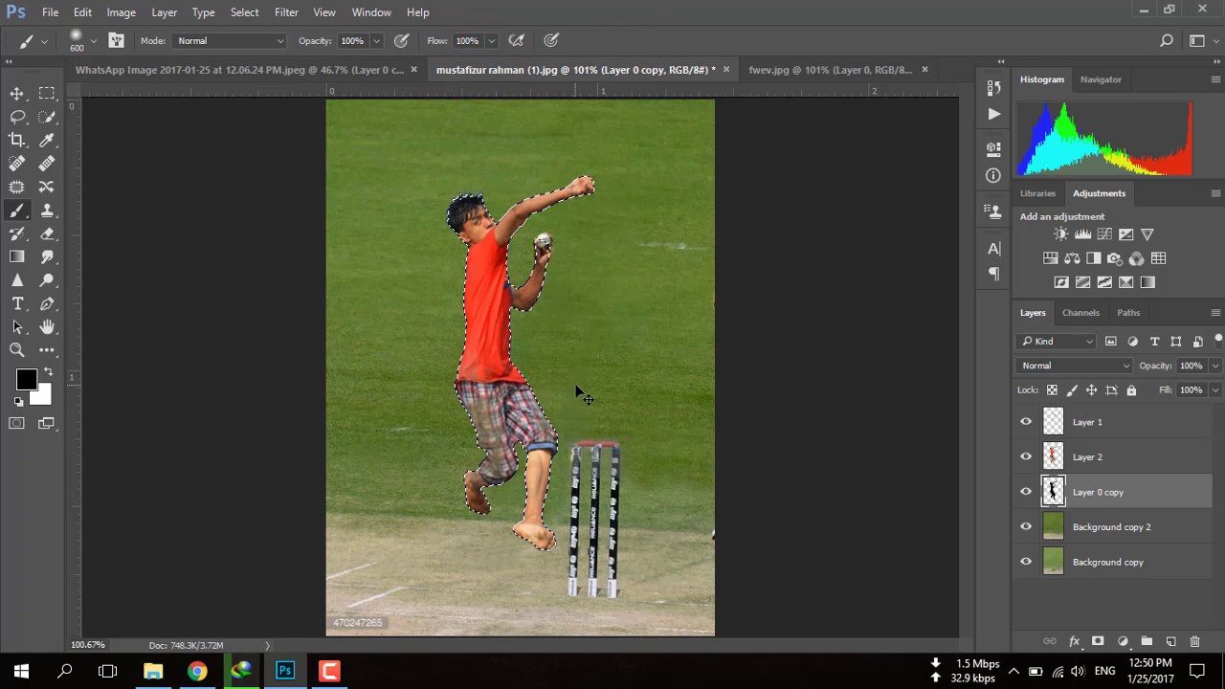
key(ctrl+t)
Shrink, widen, skew and move the black silhouette down onto the pitch as a shadow
drag(446, 177, 486, 317)
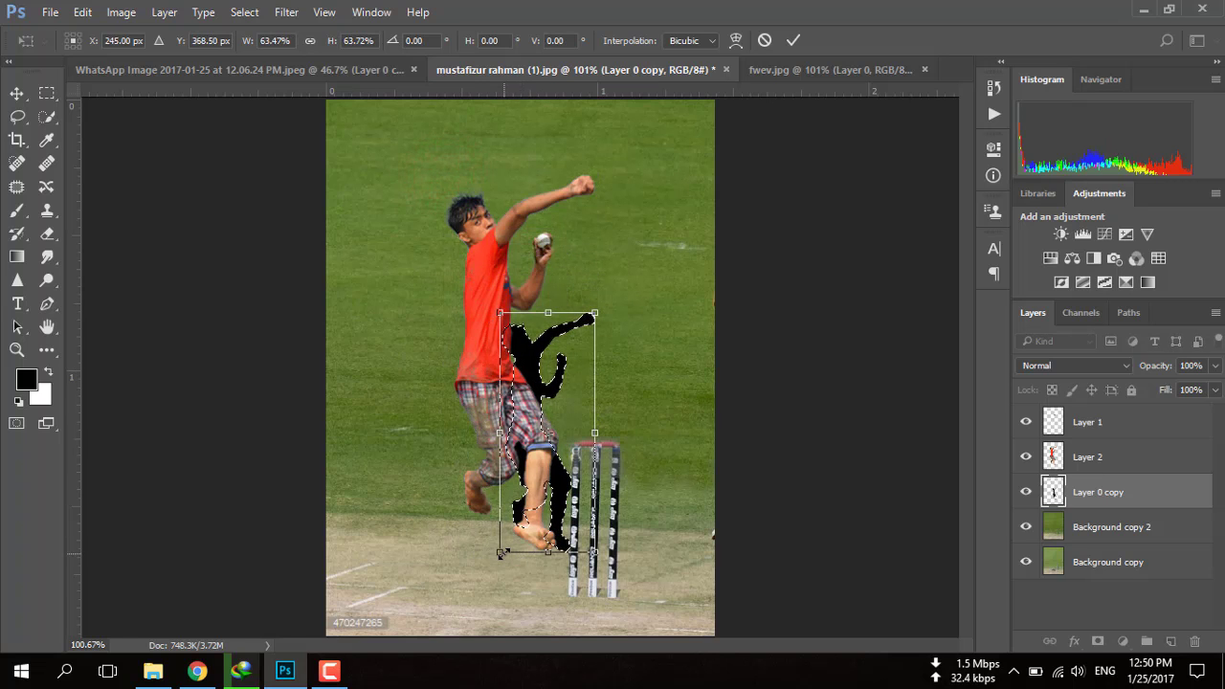
drag(499, 553, 472, 552)
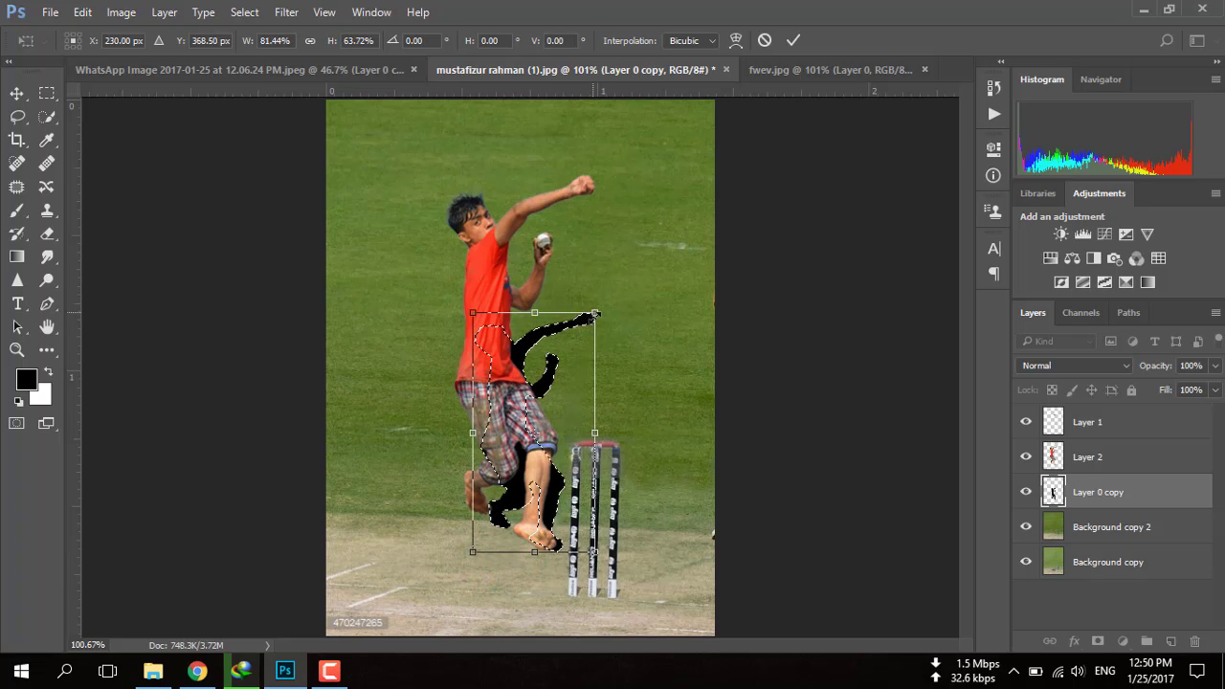
drag(594, 315, 565, 398)
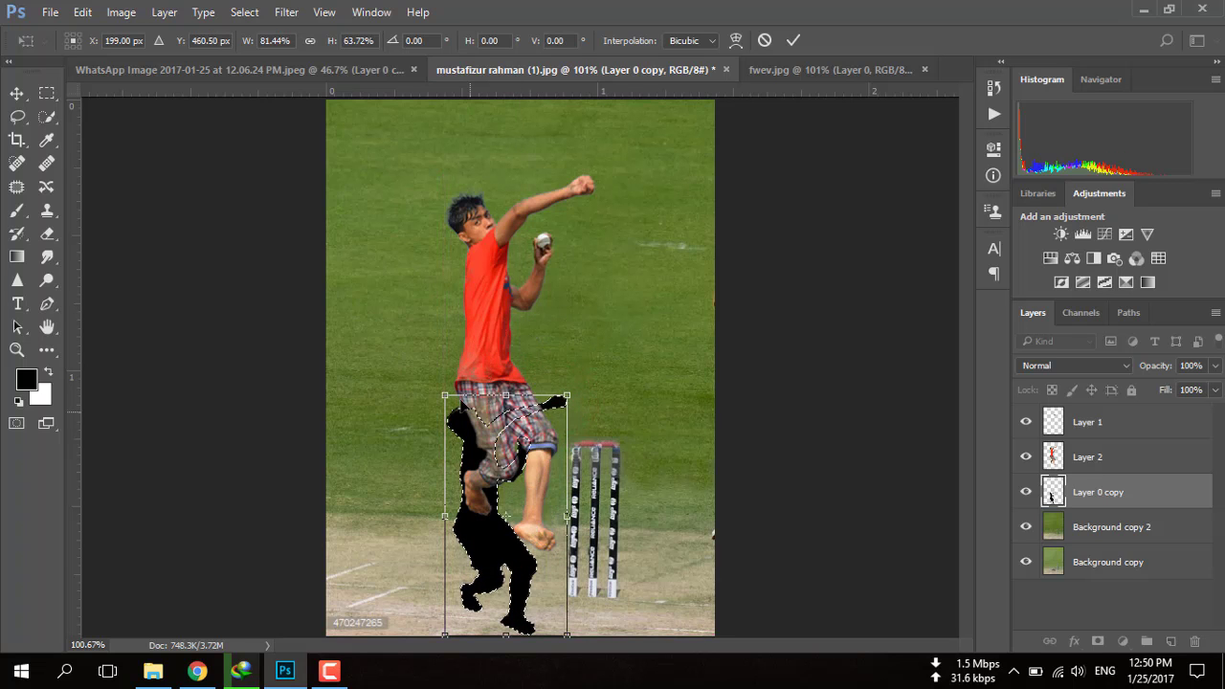
mouse_move(445, 395)
mouse_down()
mouse_move(571, 428)
mouse_move(562, 438)
mouse_up()
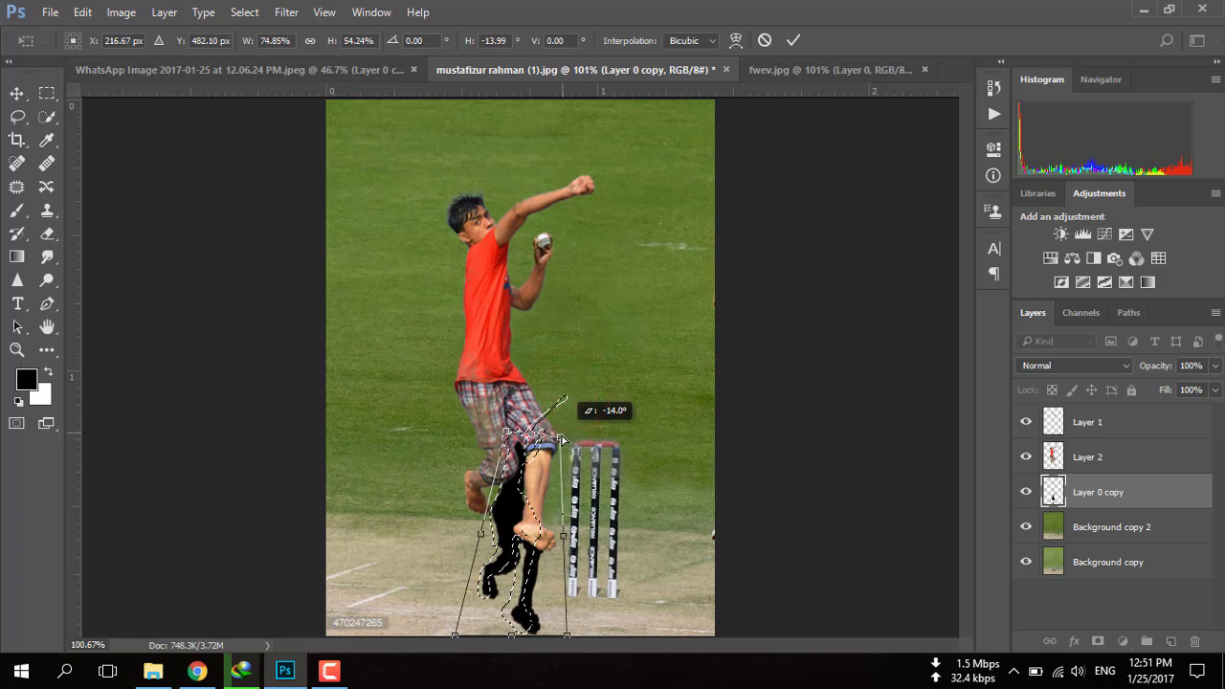
drag(567, 634, 566, 601)
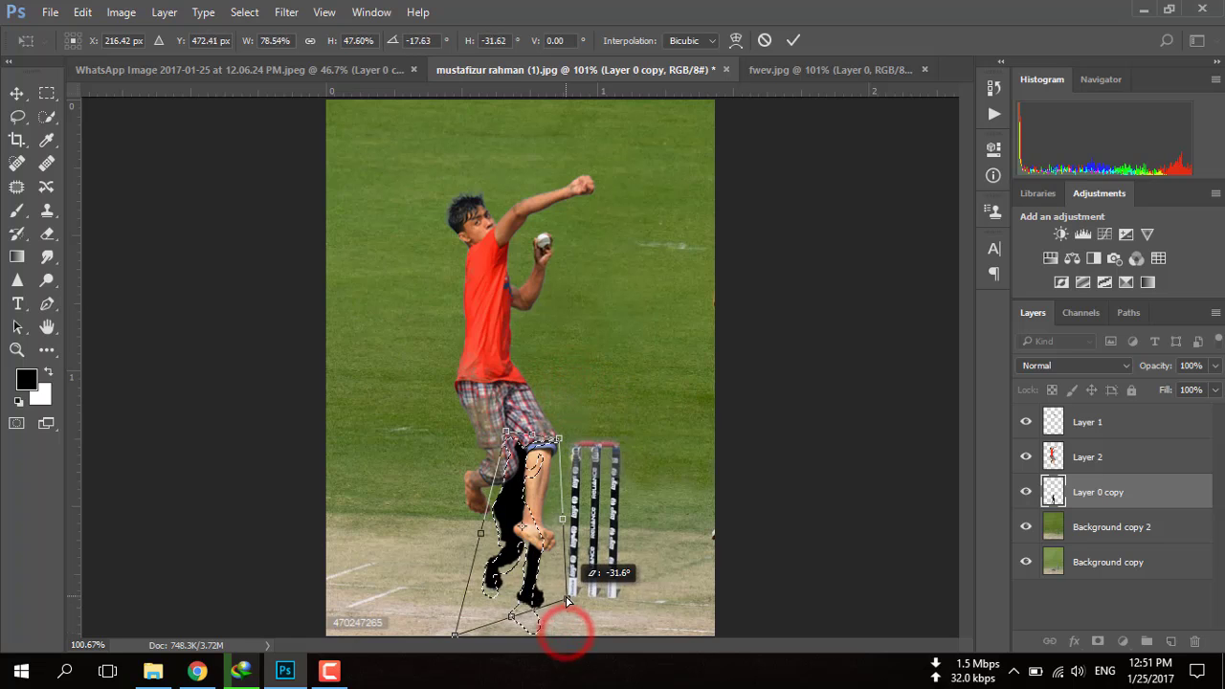
drag(456, 634, 459, 601)
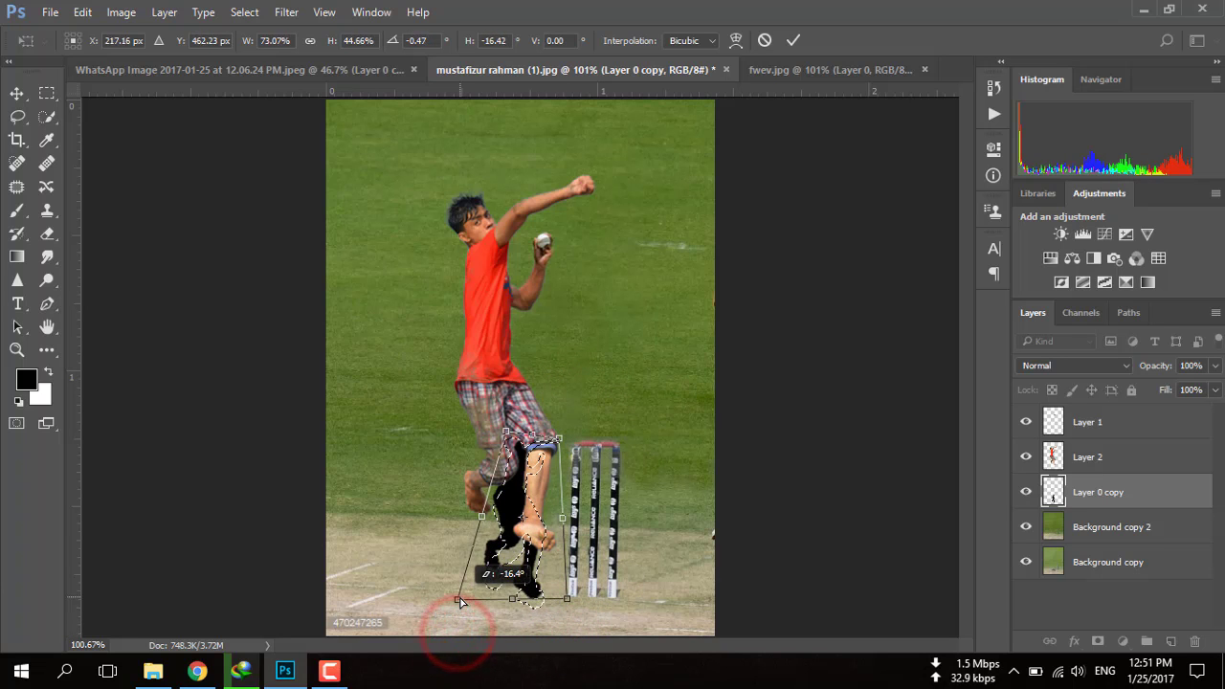
drag(532, 470, 530, 498)
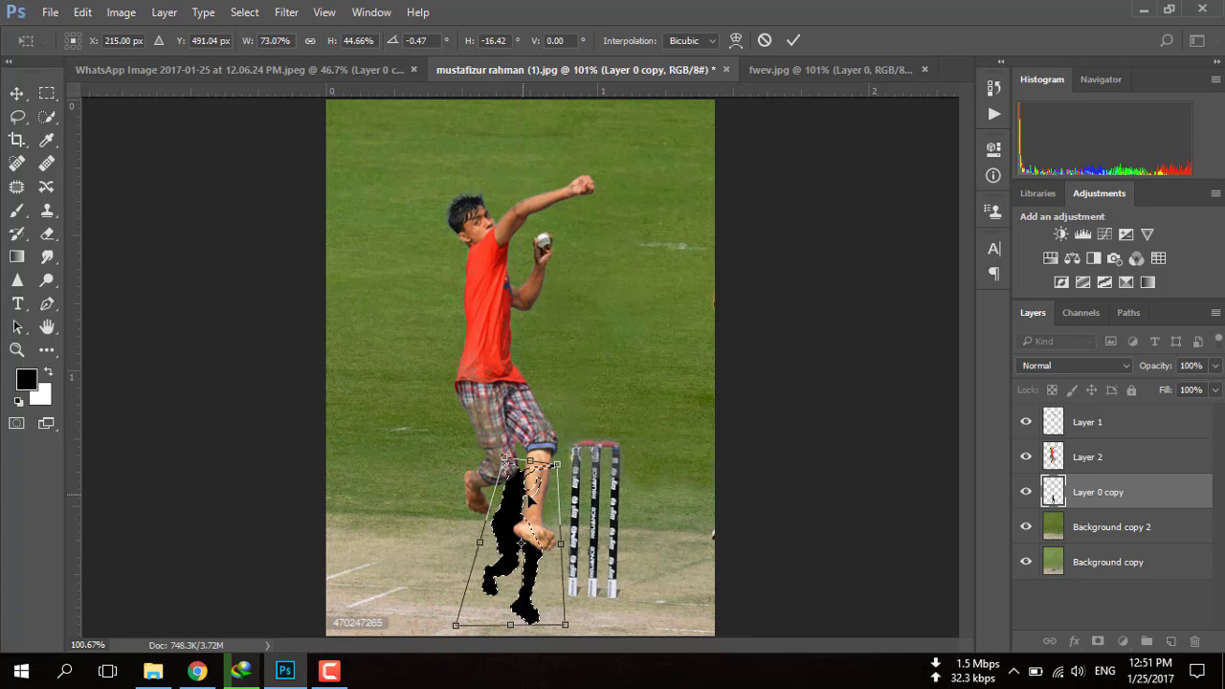
key(Return)
Deselect, compare against fwev.jpg, then delete the Layer 0 copy shadow layer
key(b)
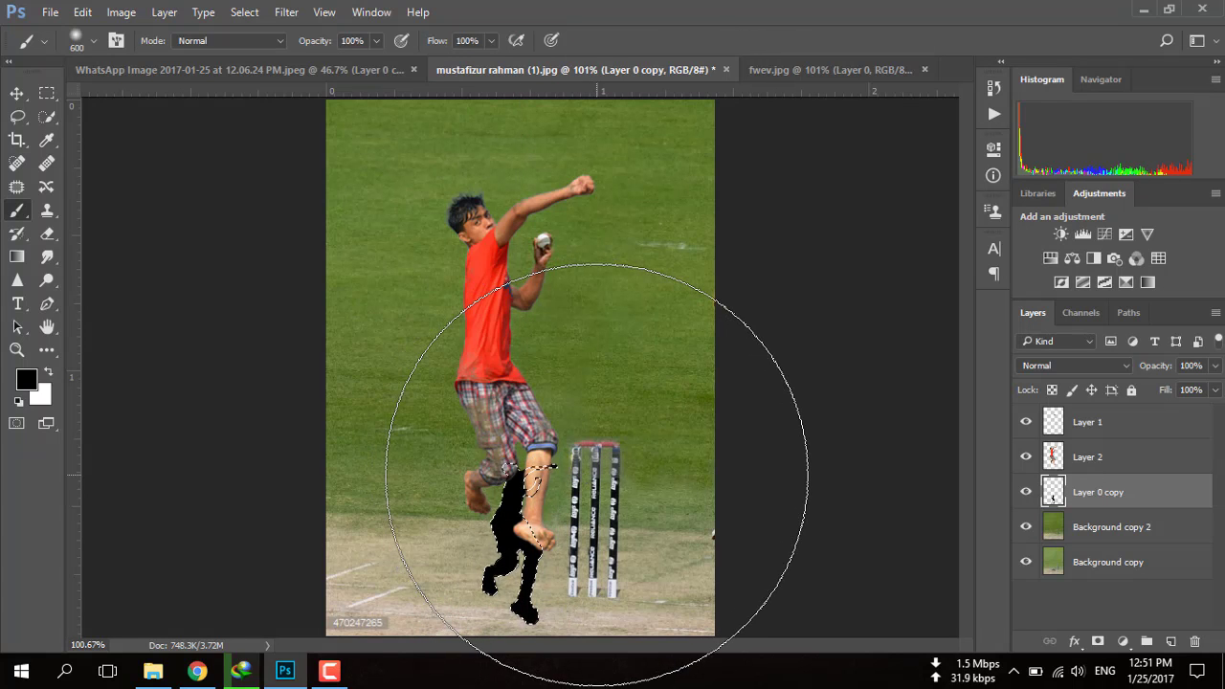
key(ctrl+d)
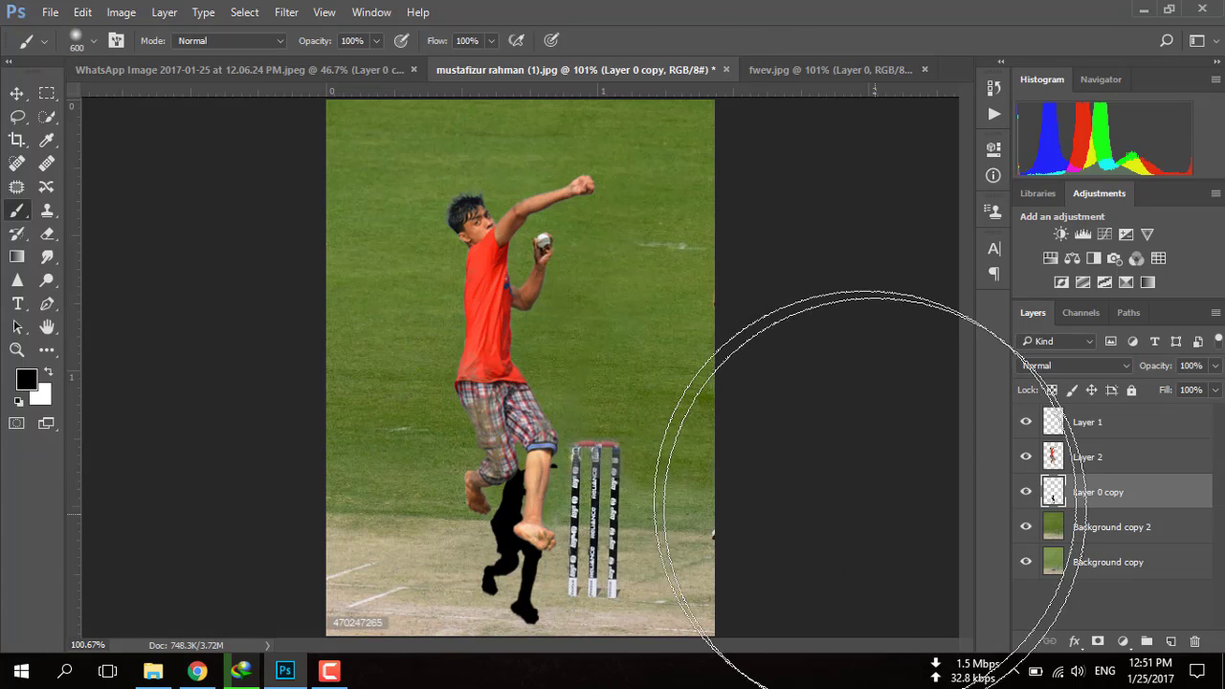
click(799, 72)
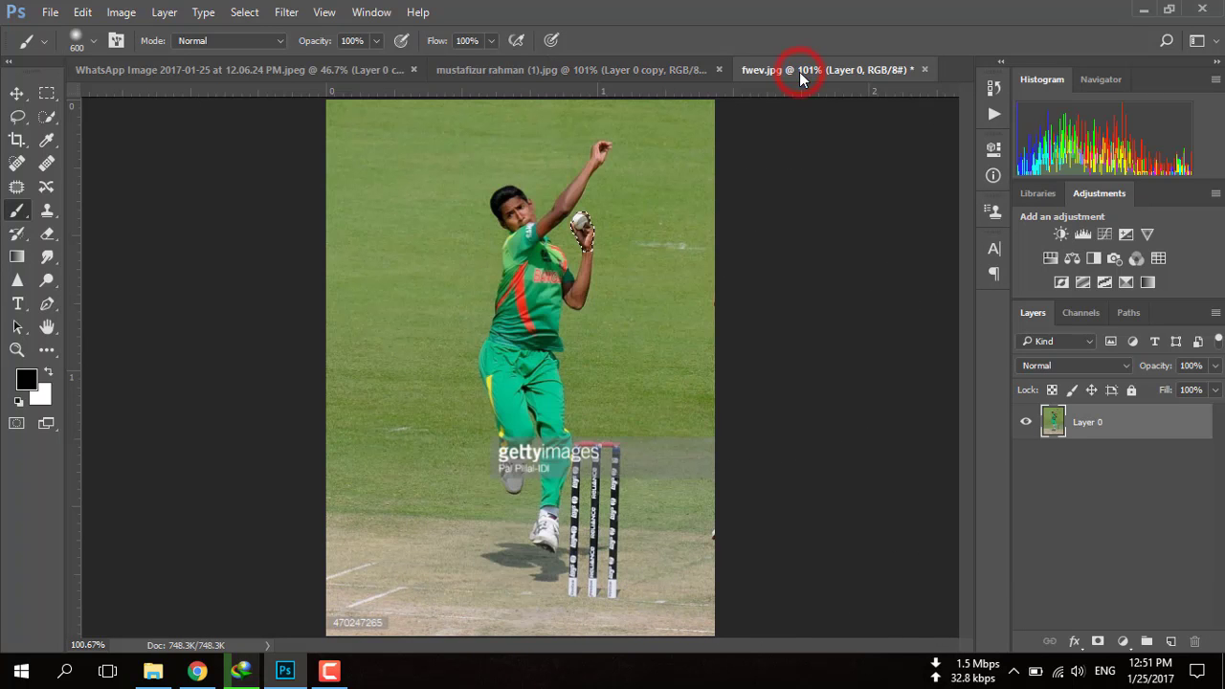
click(622, 70)
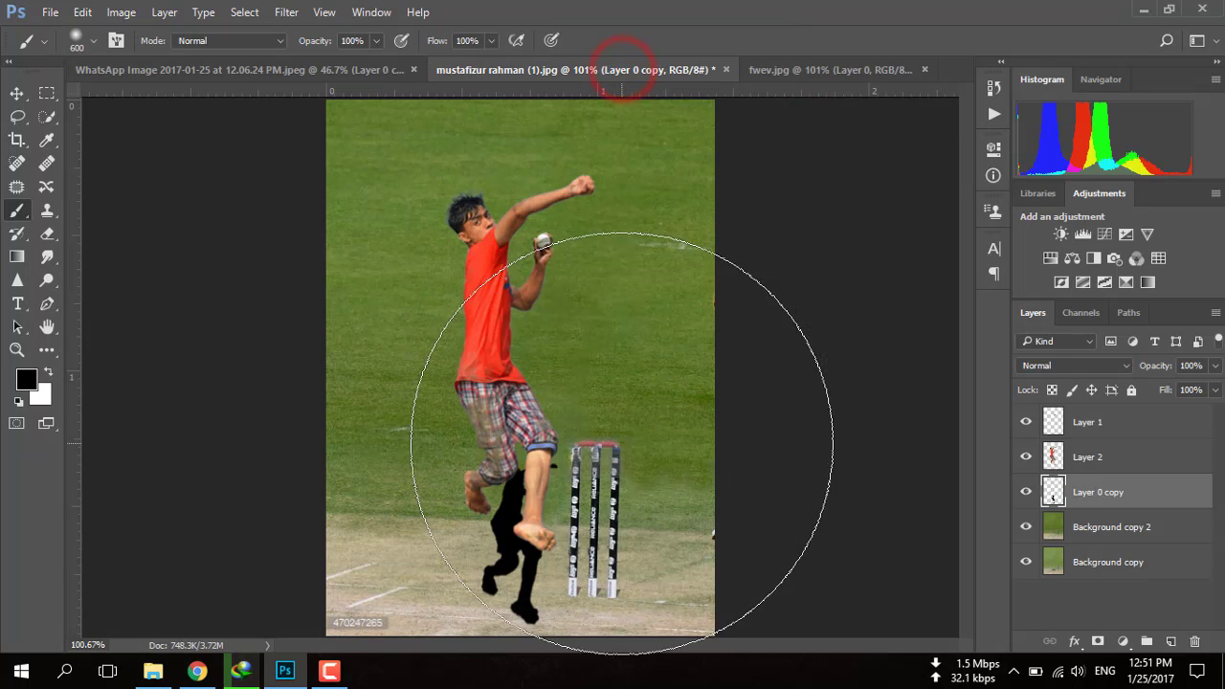
key(ctrl+t)
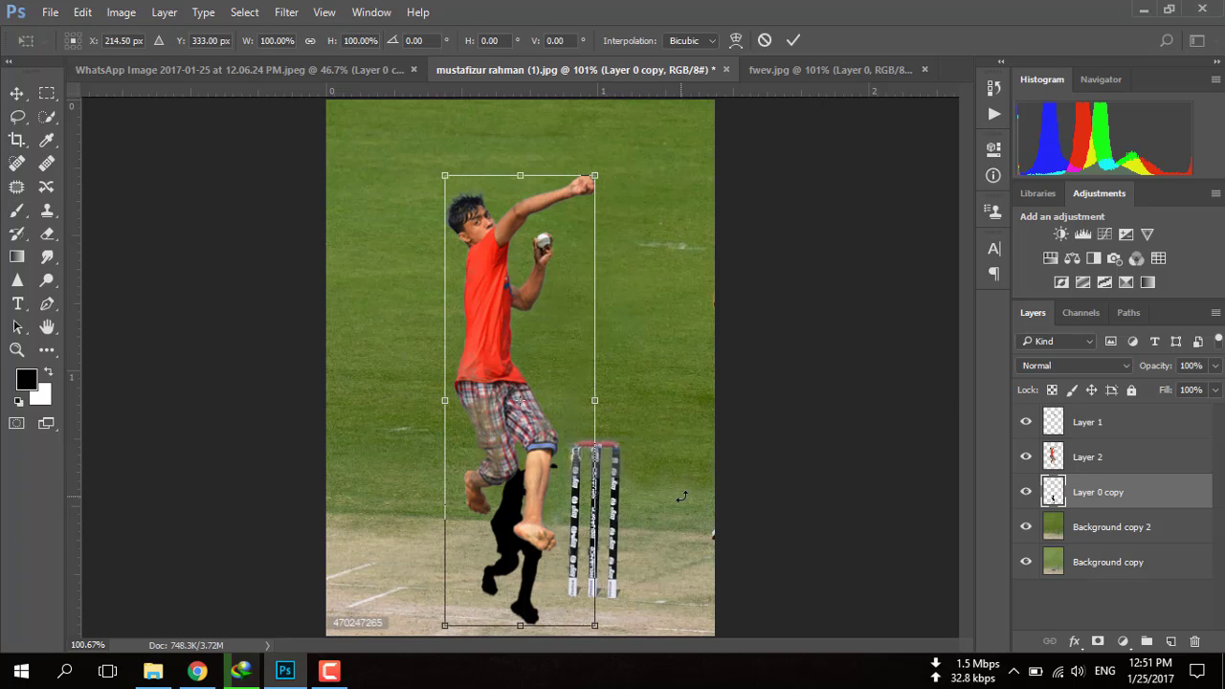
key(Return)
key(b)
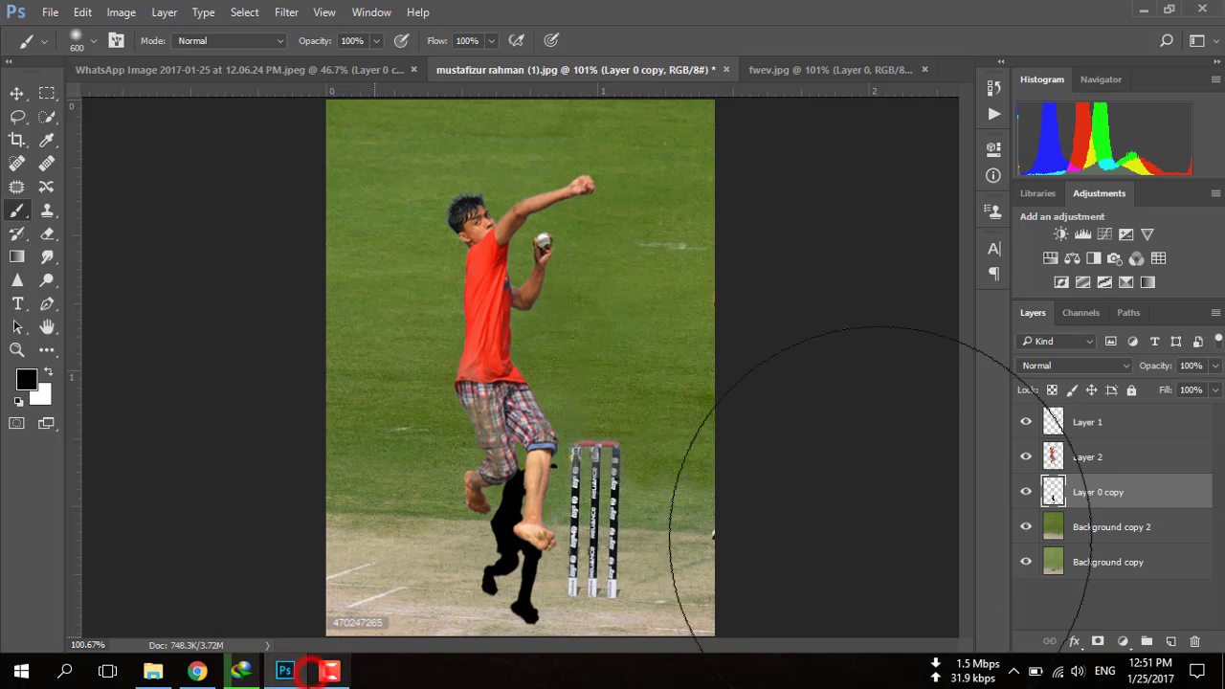
key(Delete)
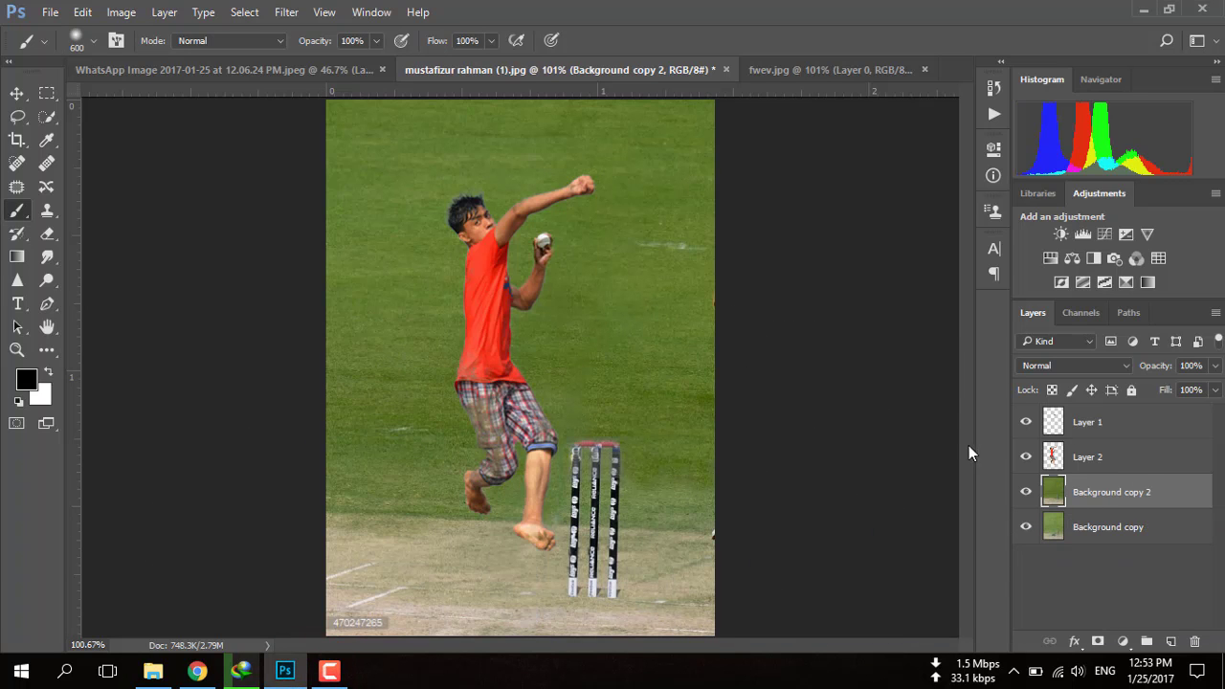
Load Layer 2's boy outline, add Layer 3 below it, and hide Layers 1 and 2
click(1087, 457)
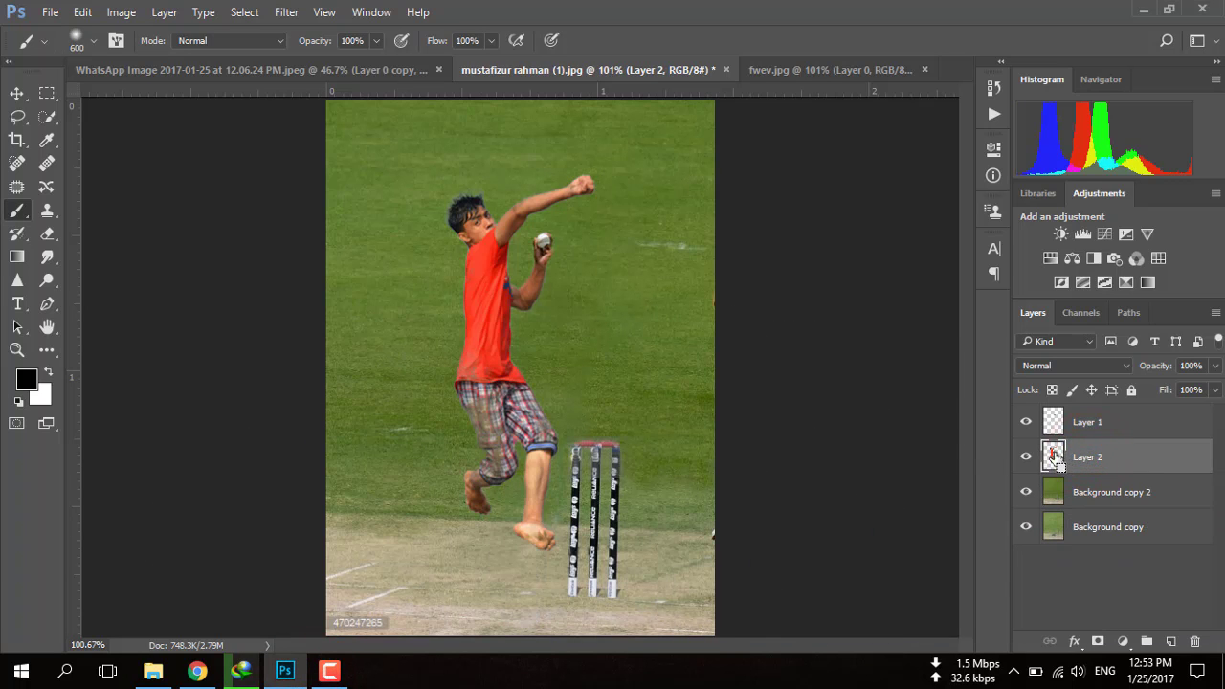
ctrl+click(1058, 459)
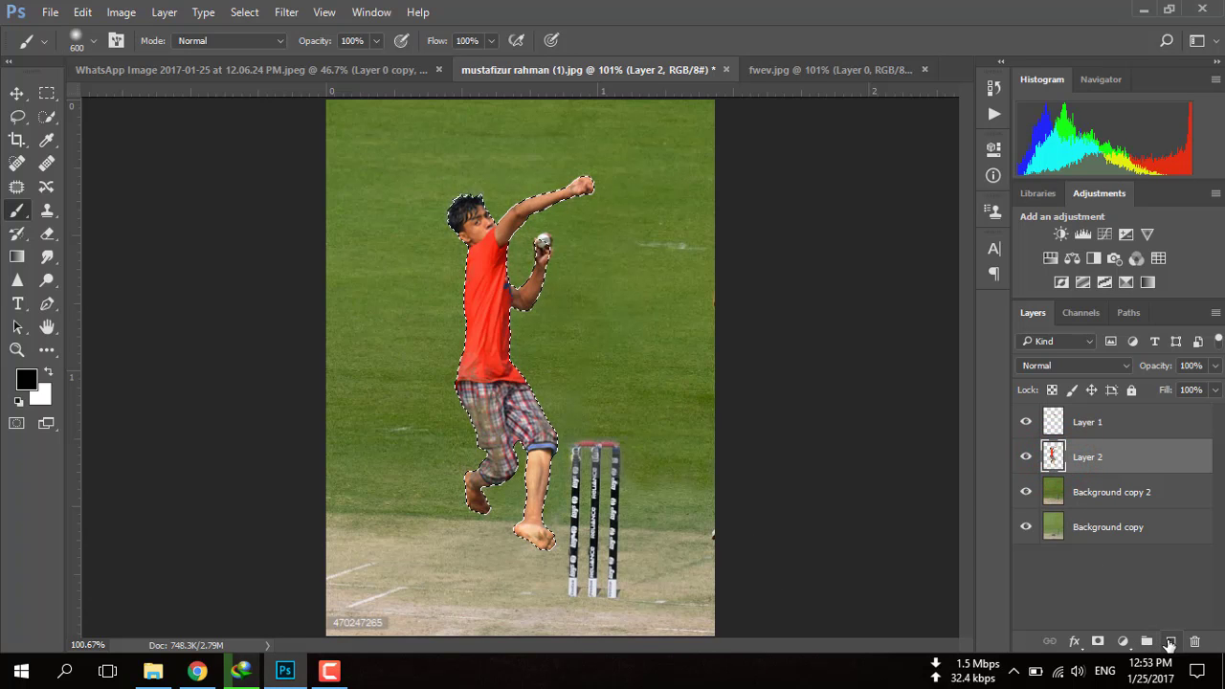
click(1170, 641)
drag(1125, 458, 1123, 505)
click(1028, 458)
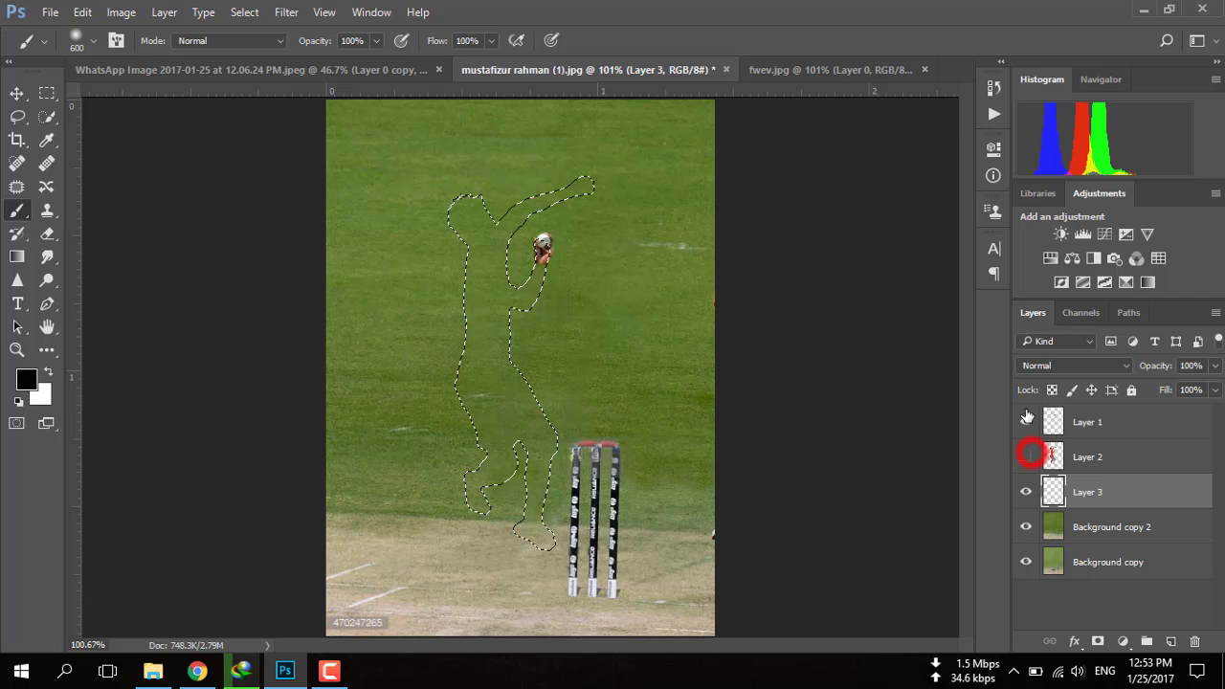
click(1026, 422)
click(1054, 491)
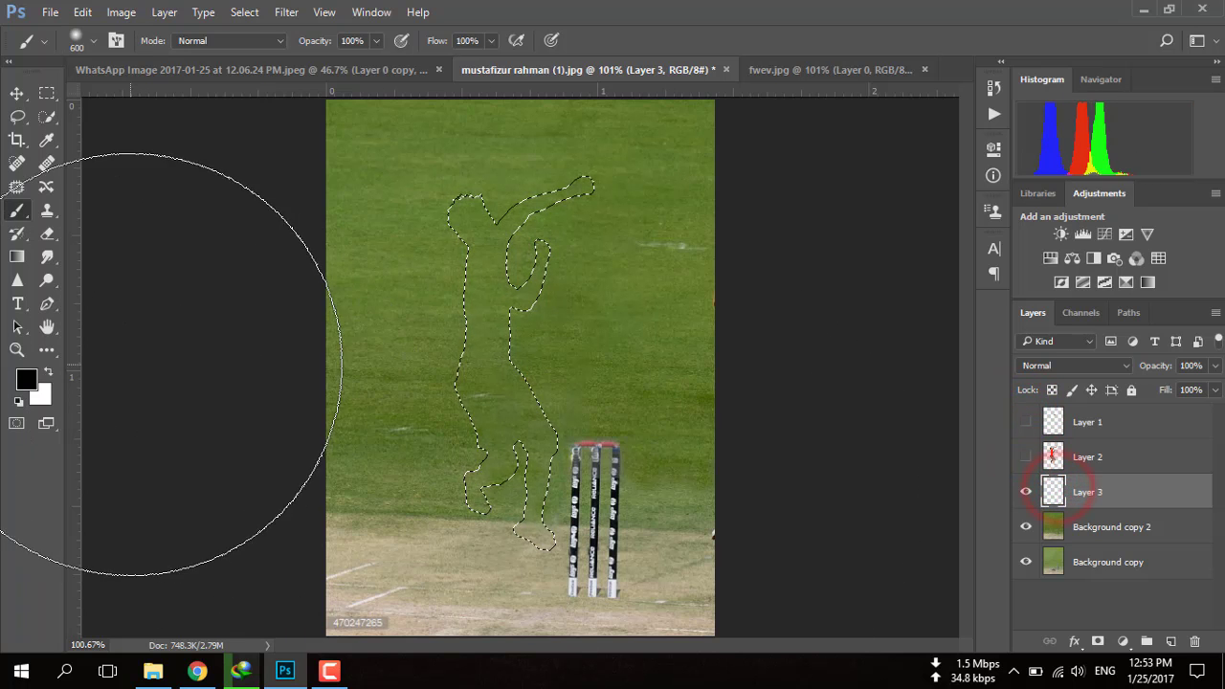
Add a black Solid Color fill layer in the boy's silhouette shape
click(1122, 641)
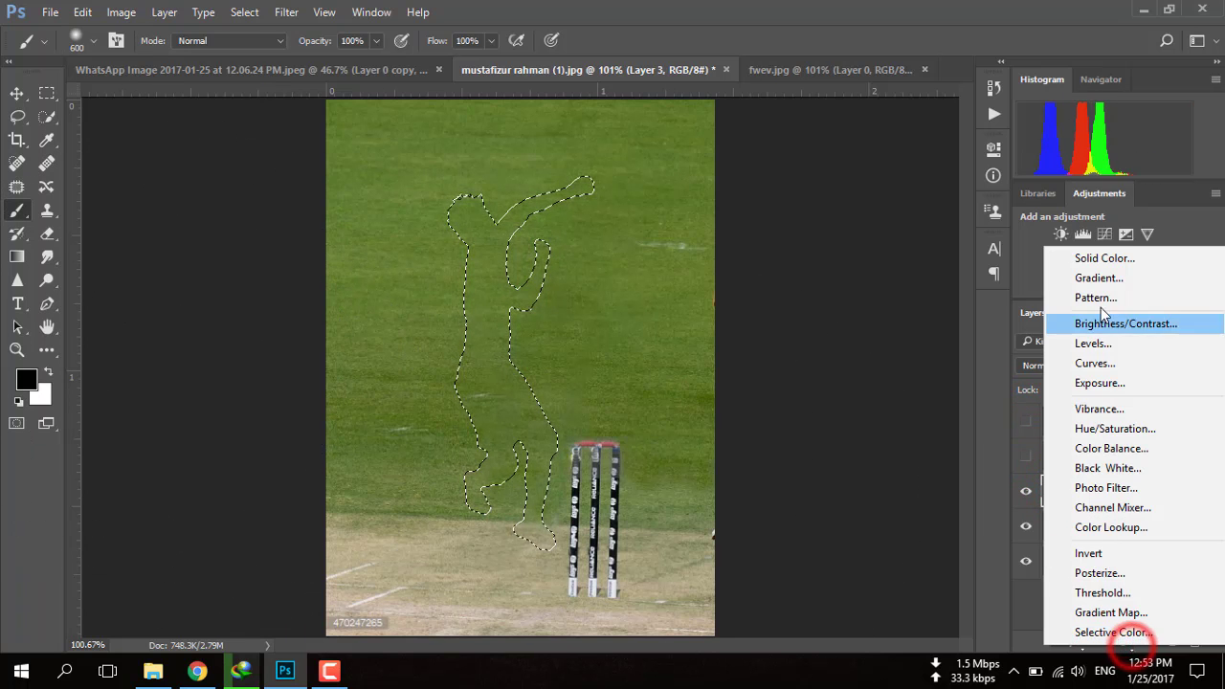
click(1091, 253)
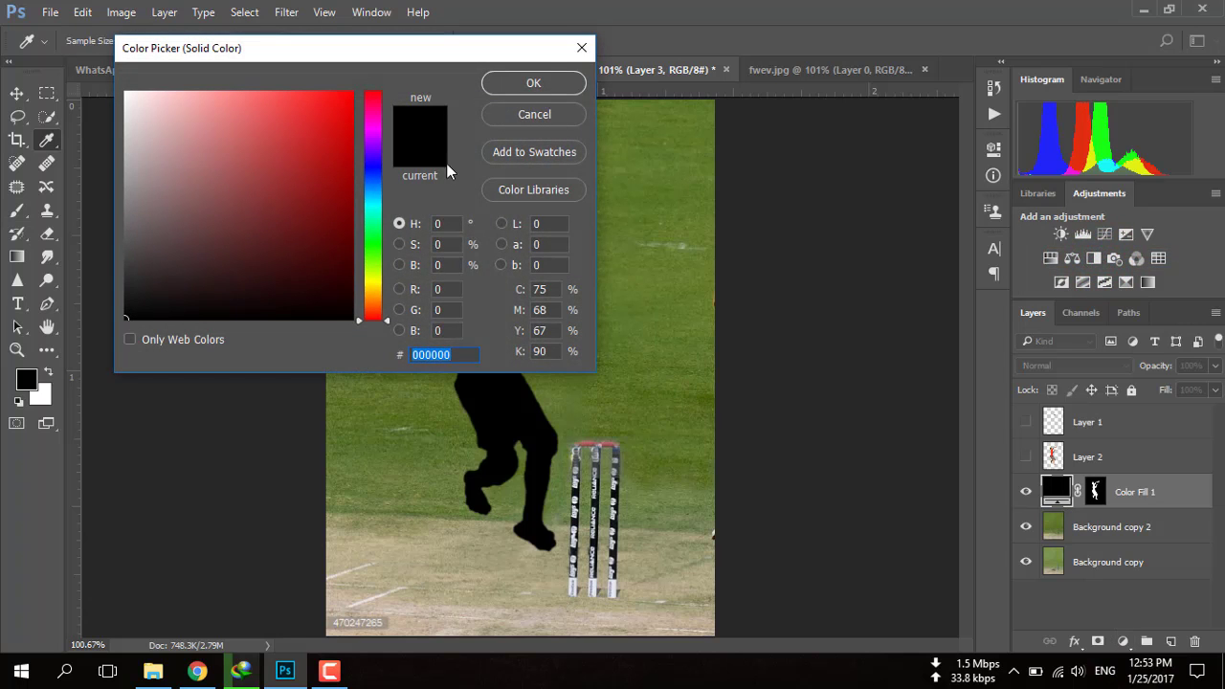
click(335, 285)
click(511, 83)
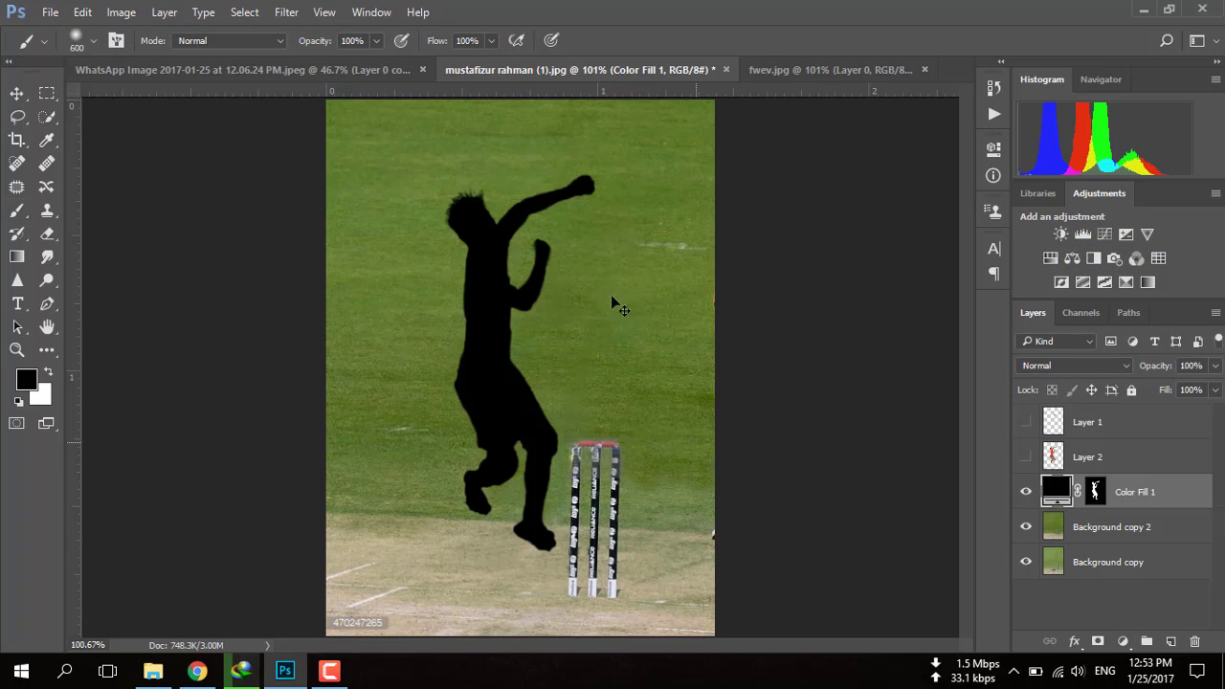
key(ctrl+t)
Shrink the silhouette to about a third, widen and skew its base, and place it under the boy's feet
drag(595, 172, 556, 469)
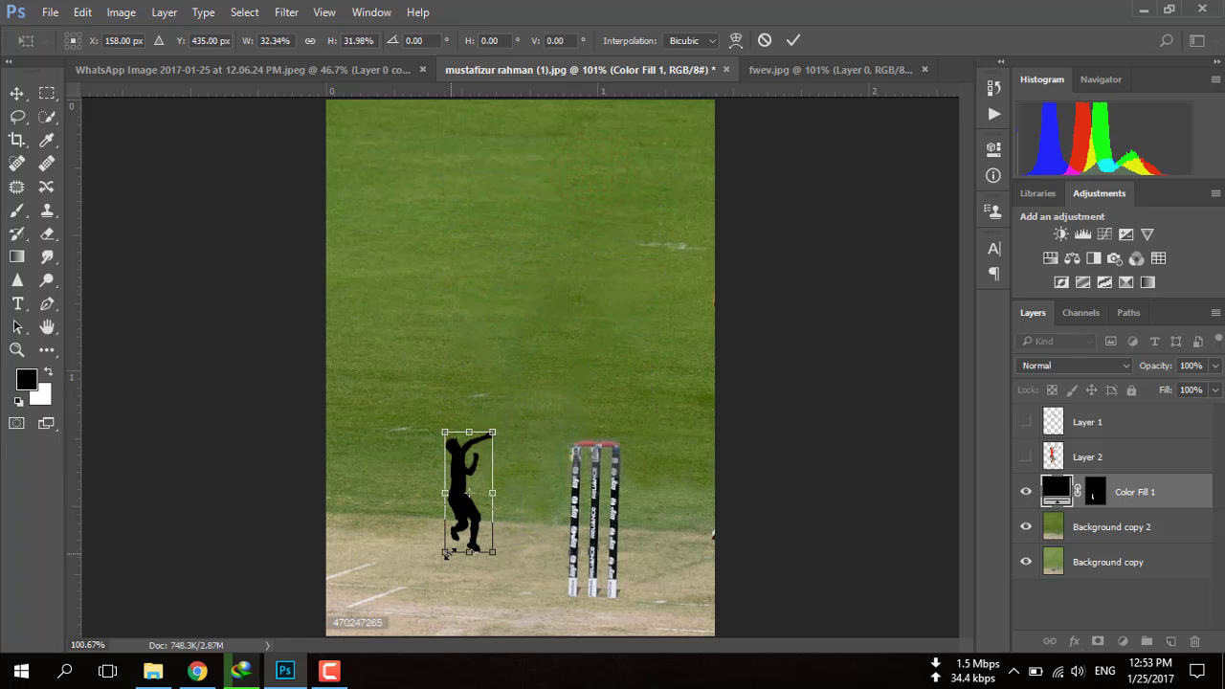
drag(445, 552, 389, 545)
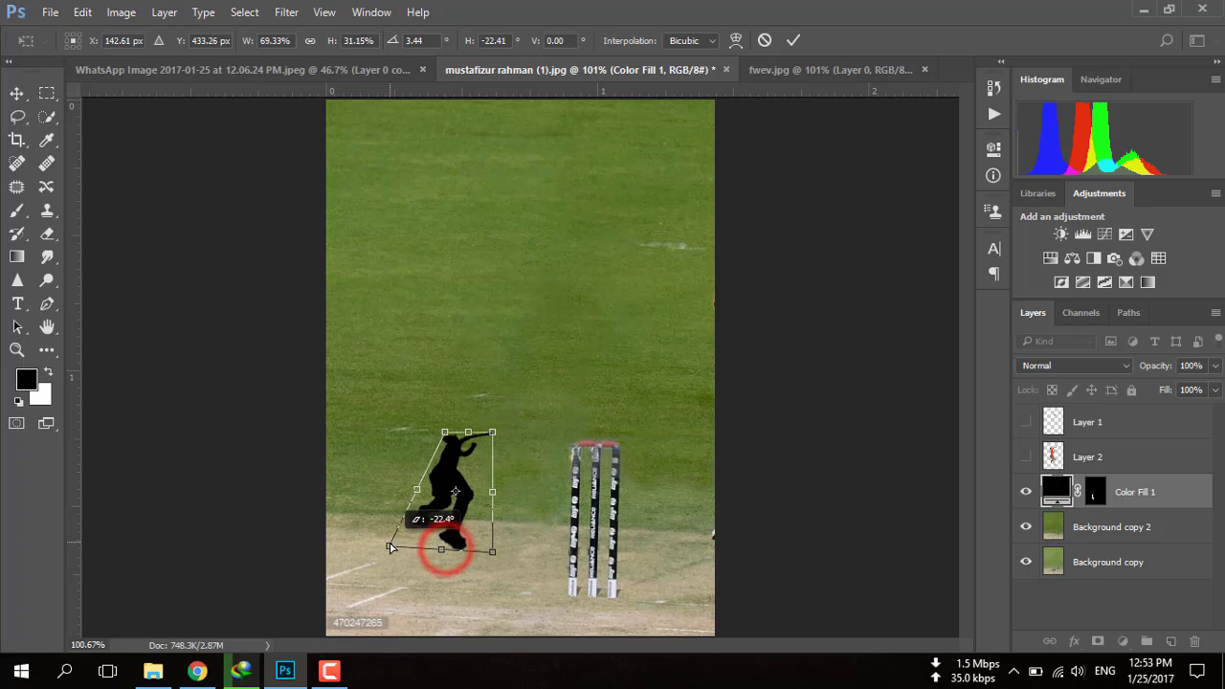
drag(504, 555, 532, 549)
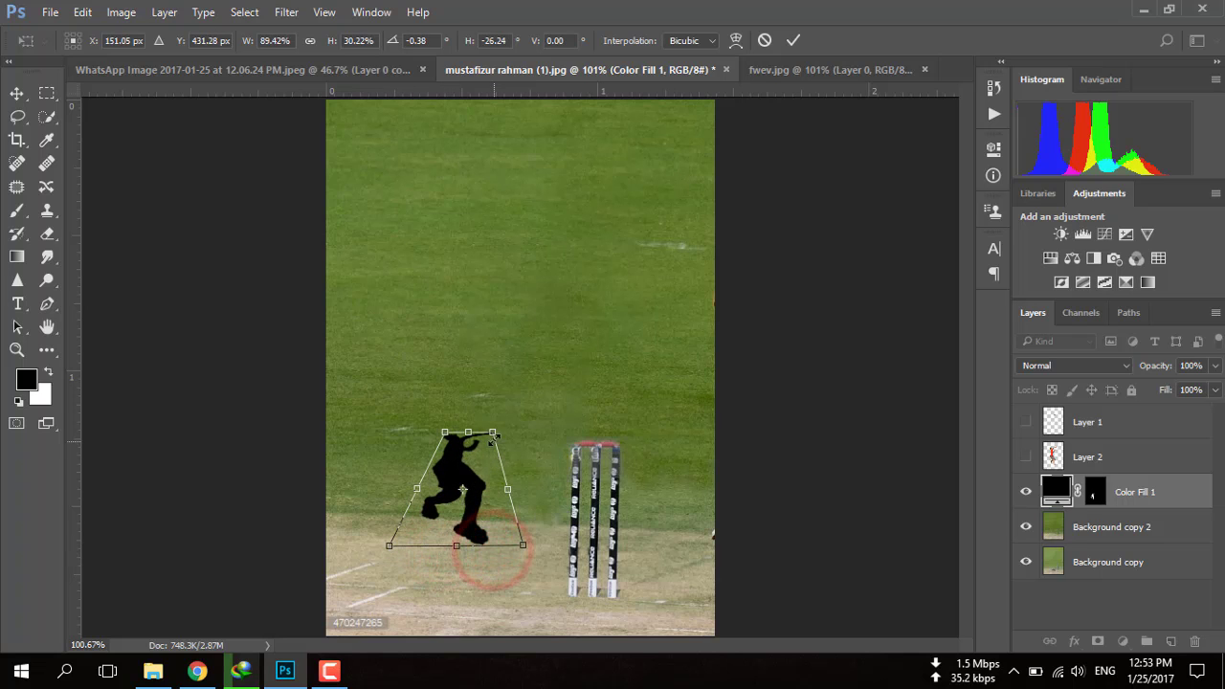
mouse_move(491, 433)
mouse_down()
mouse_move(504, 446)
mouse_move(430, 447)
mouse_up()
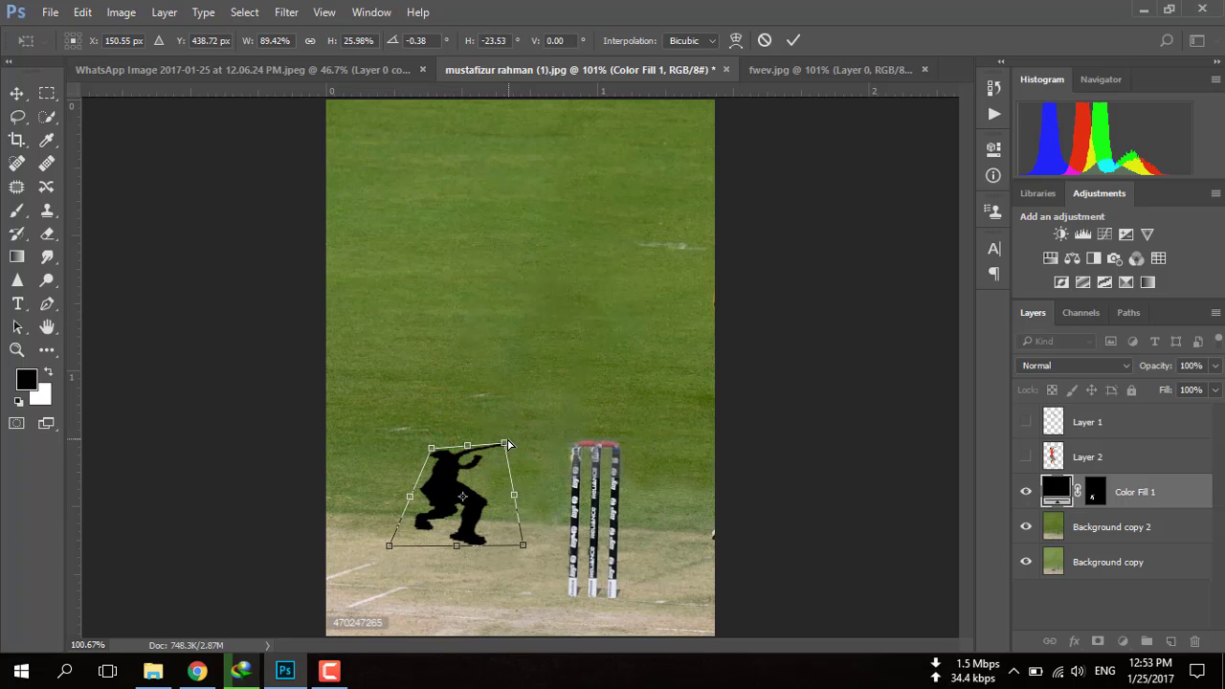
drag(477, 481, 510, 503)
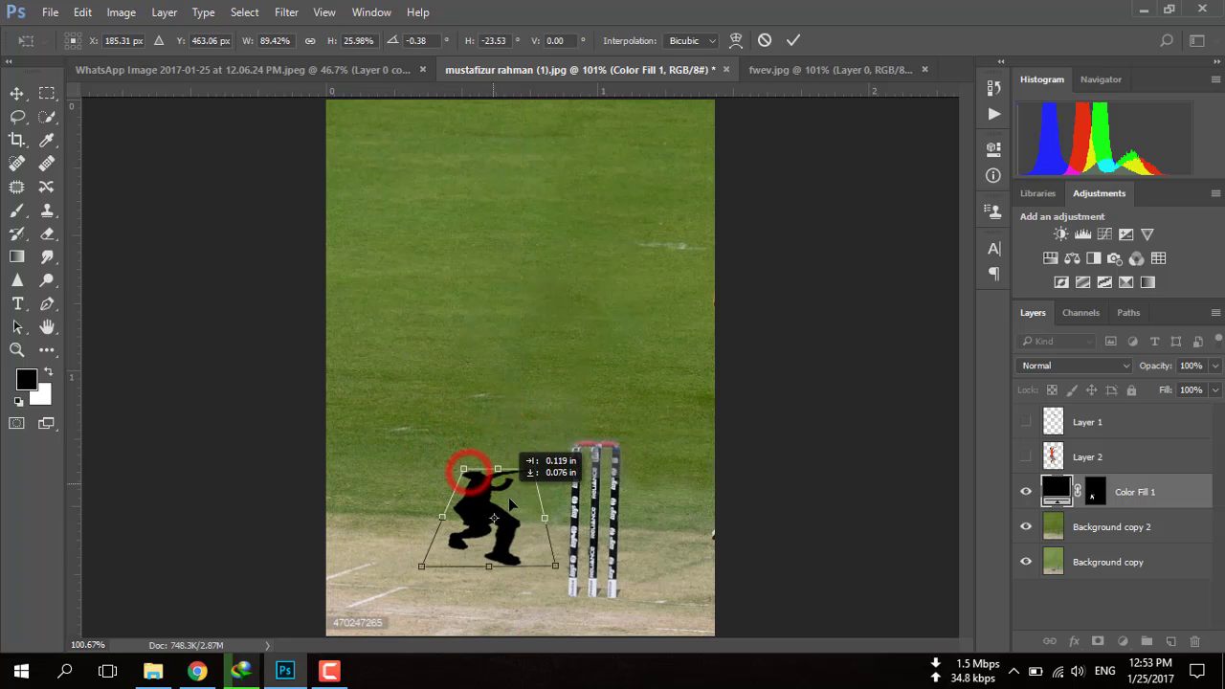
drag(510, 503, 538, 526)
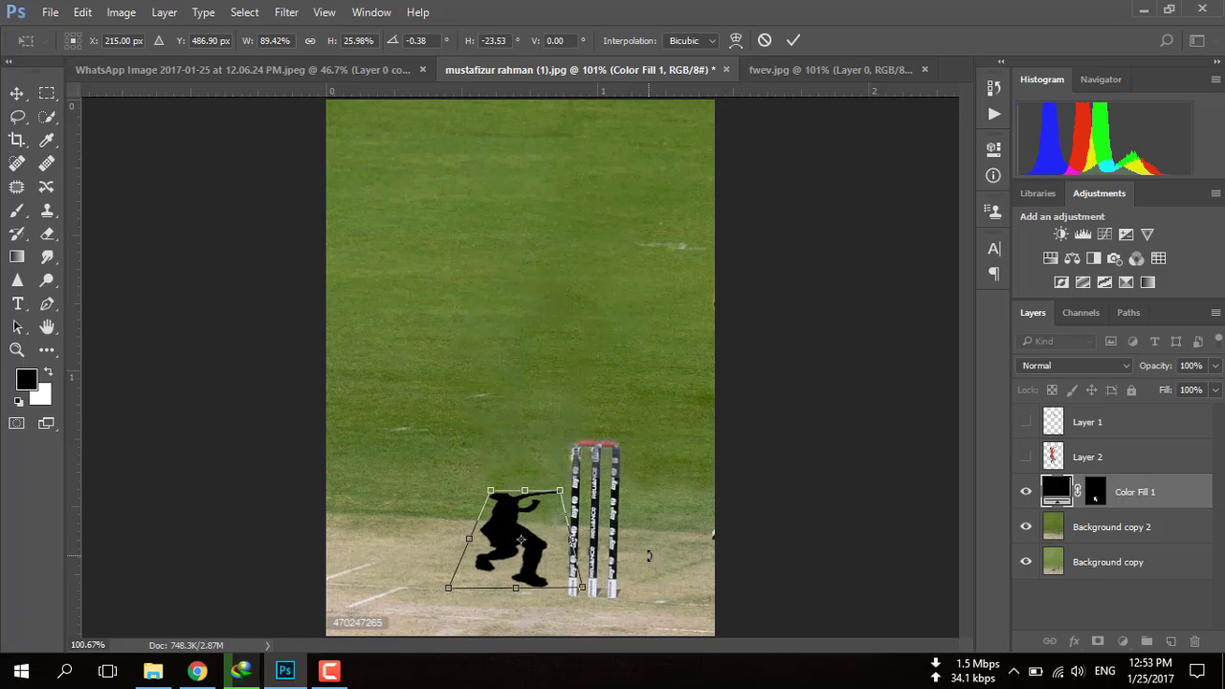
key(Return)
After checking the reference, rotate the silhouette about 20 degrees and skew and squash it along the ground
click(793, 69)
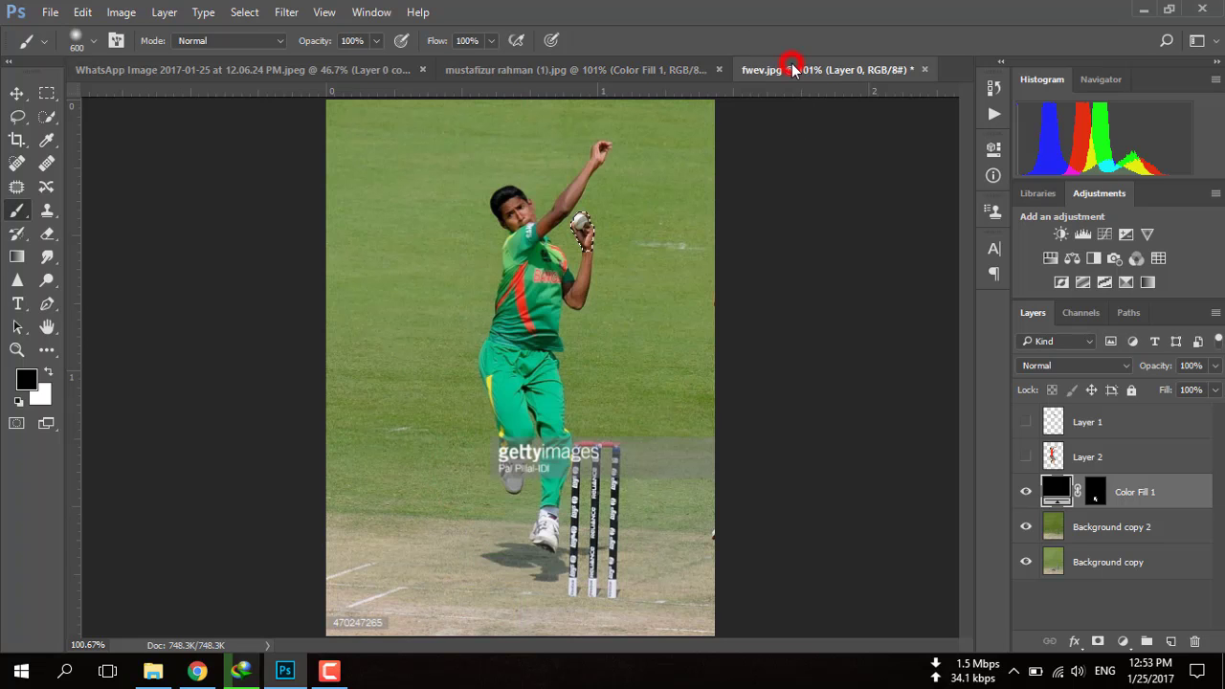
click(602, 64)
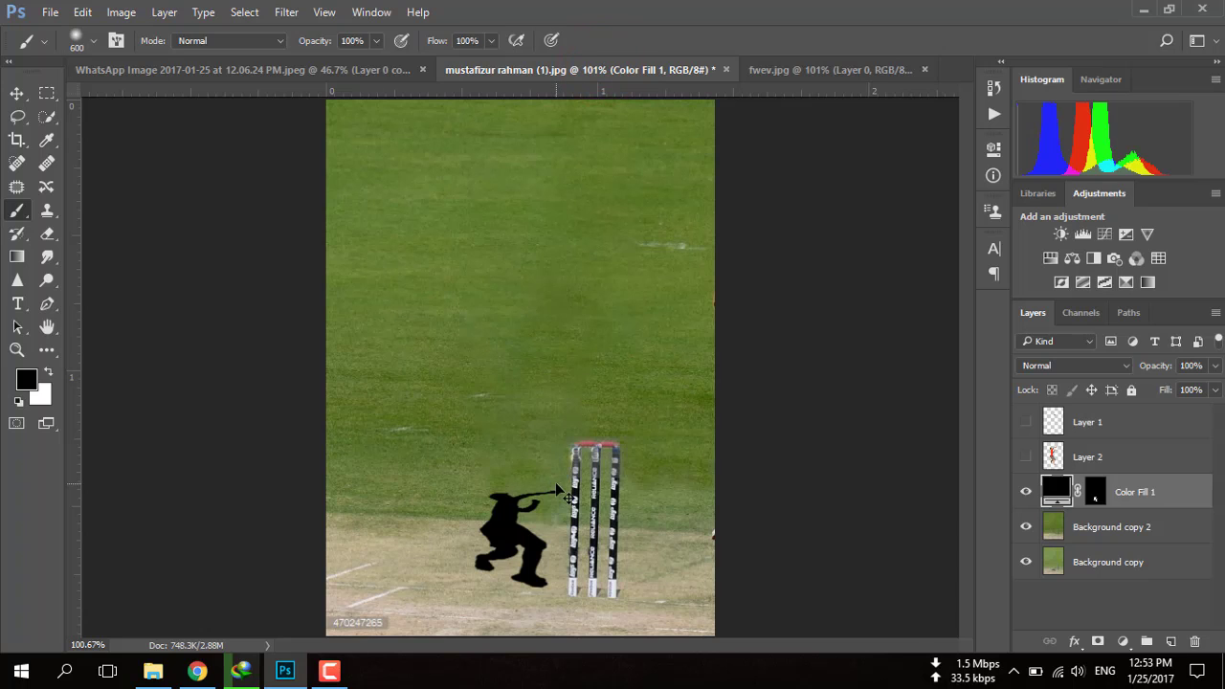
key(ctrl+t)
drag(554, 458, 572, 469)
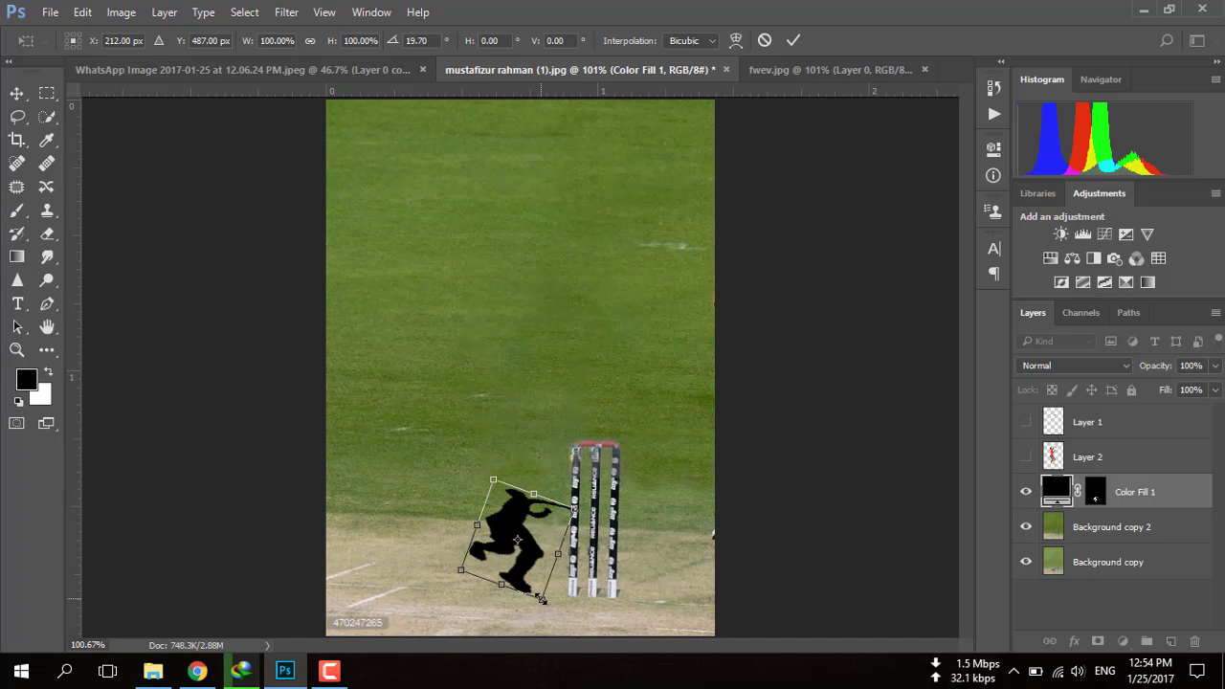
drag(543, 604, 555, 579)
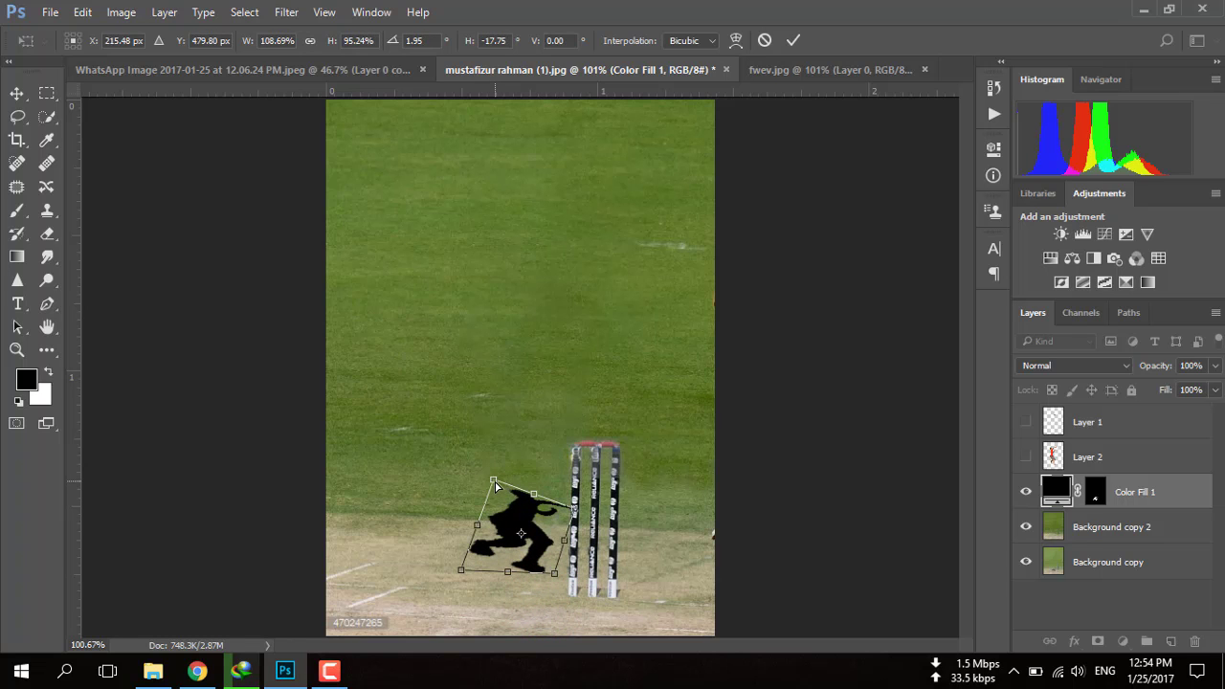
mouse_move(495, 486)
mouse_down()
mouse_move(490, 506)
mouse_move(533, 522)
mouse_move(544, 496)
mouse_up()
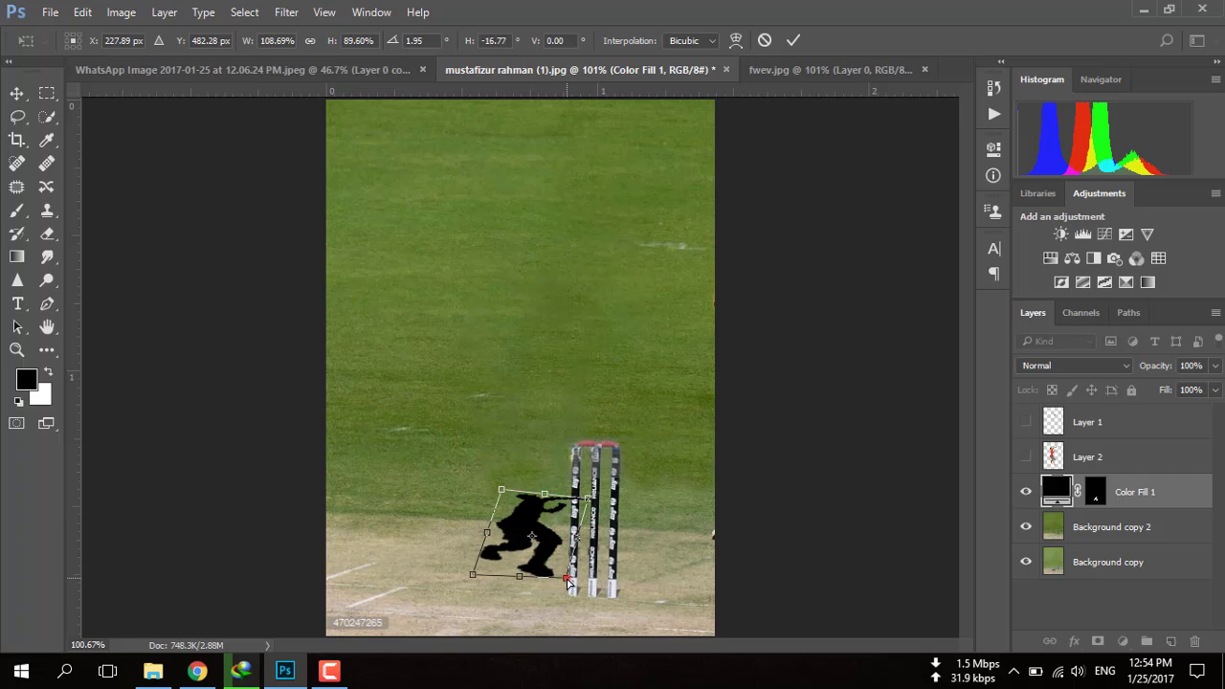
drag(568, 580, 565, 581)
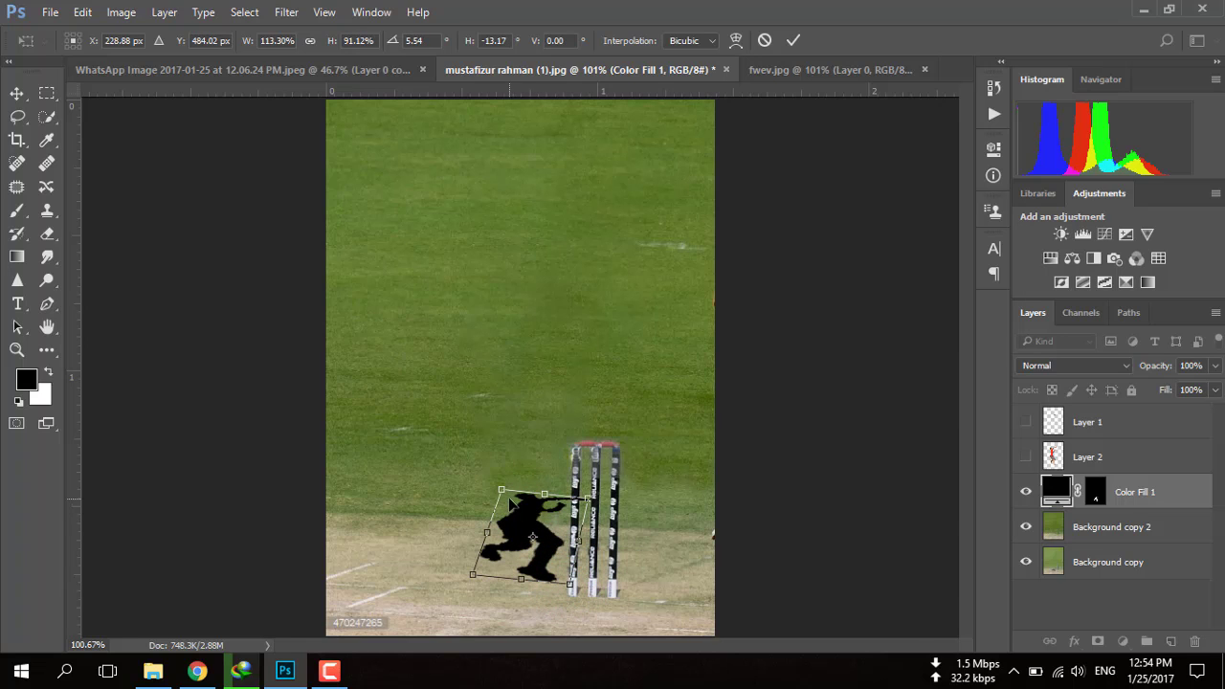
drag(502, 493, 500, 500)
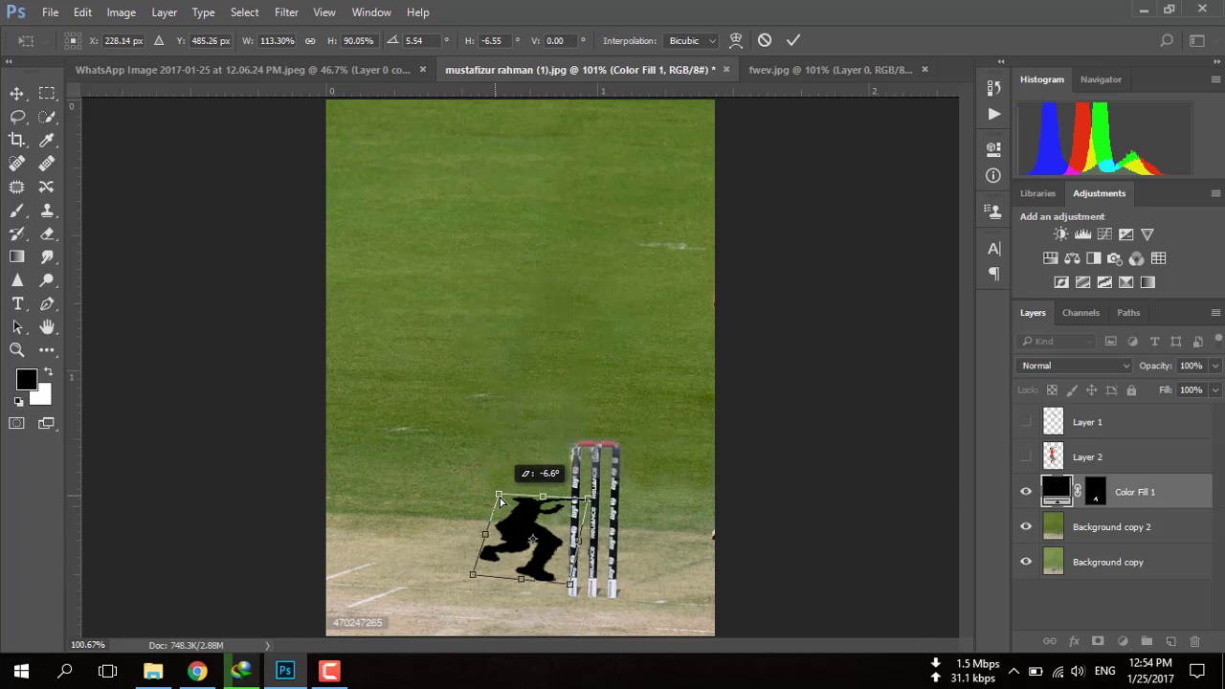
key(Return)
Commit the reshaped shadow and select the shadow layer's mask
key(b)
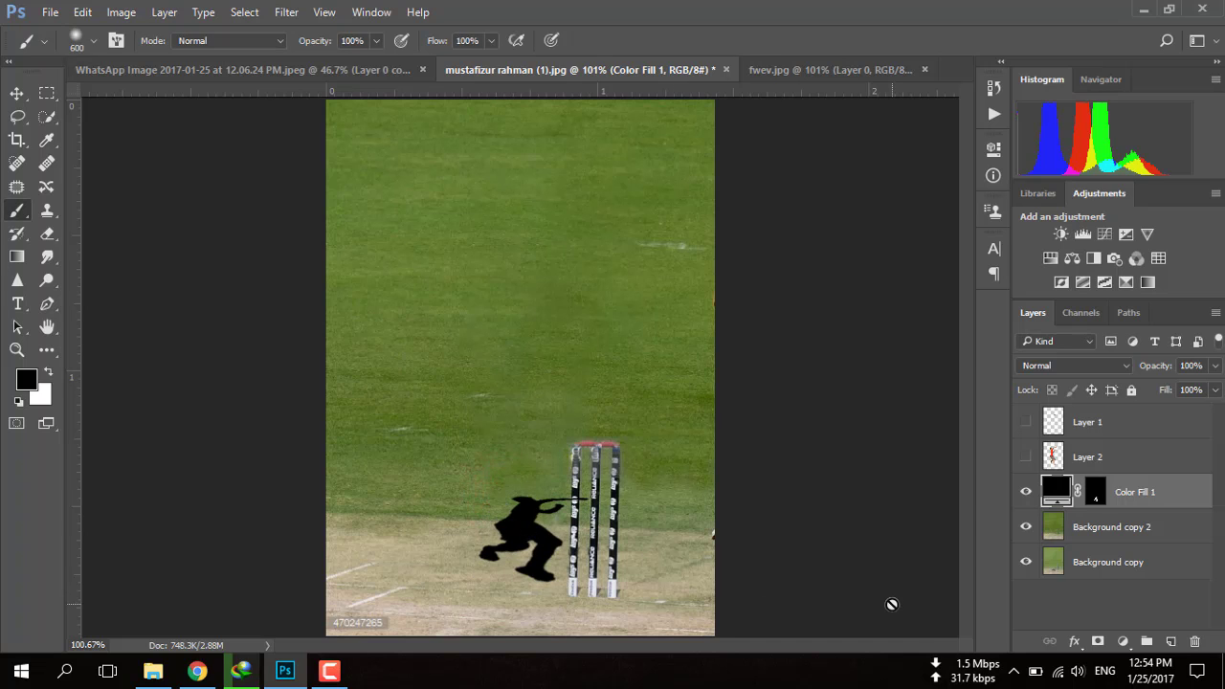
click(1096, 494)
right_click(1097, 494)
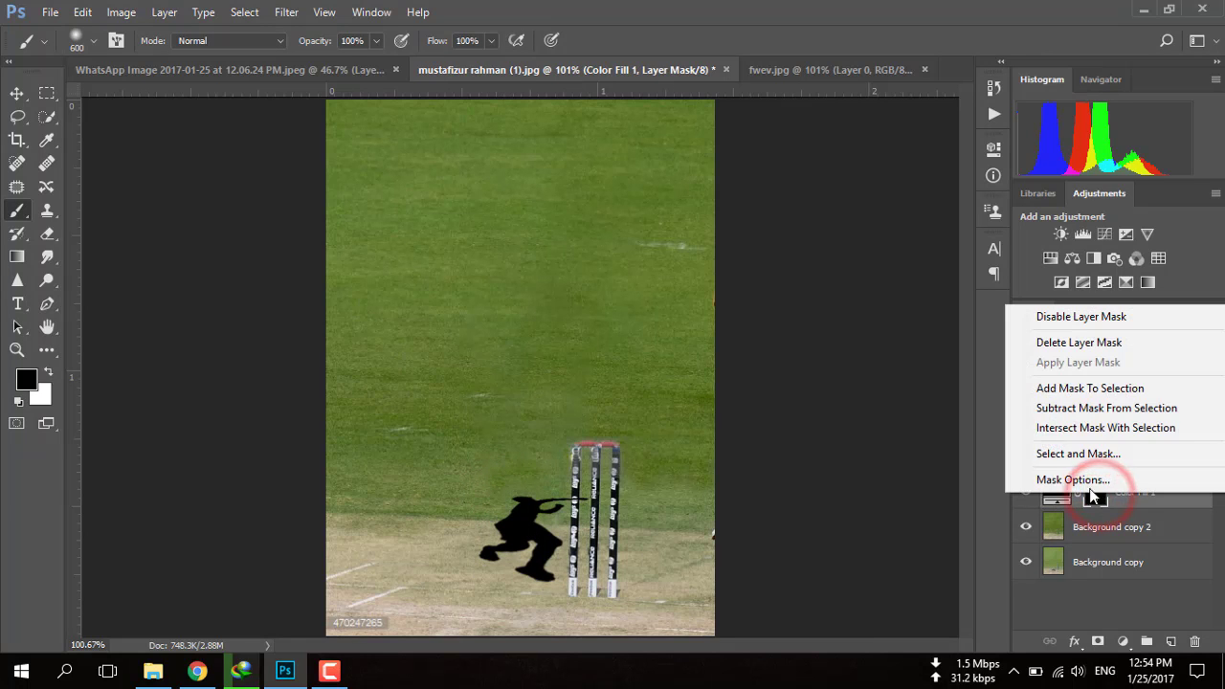
click(1138, 595)
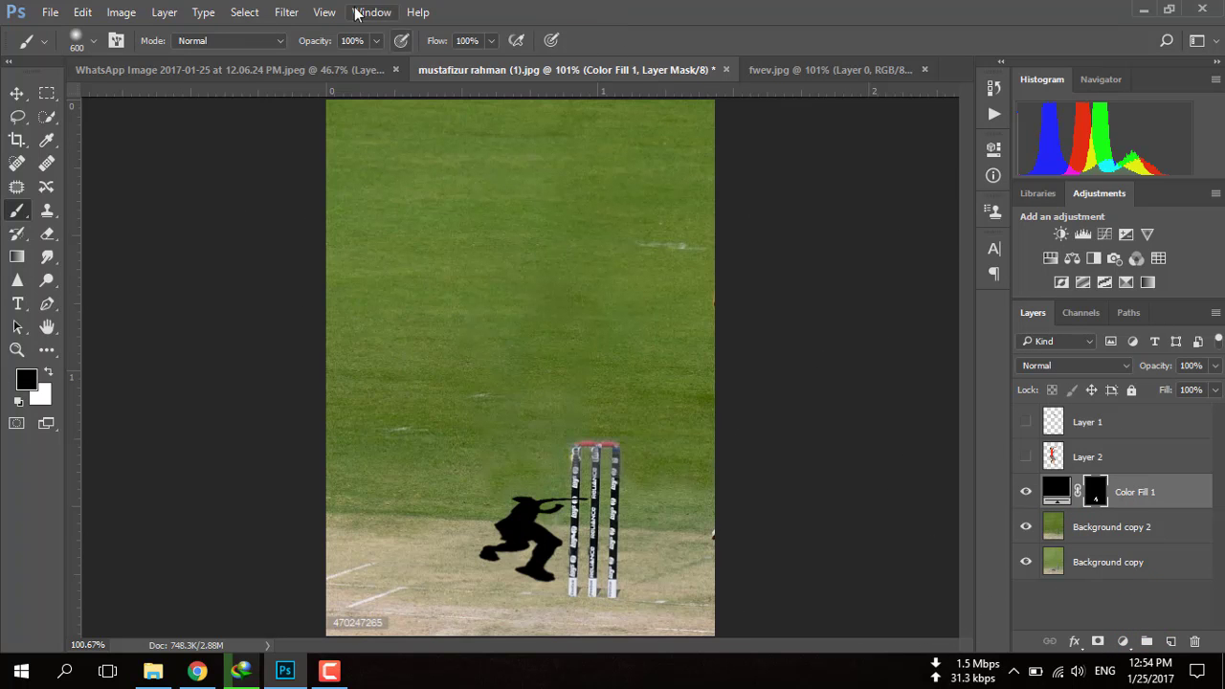
Apply a 4.0-pixel Gaussian Blur to the shadow and lower its opacity to 53%
click(286, 11)
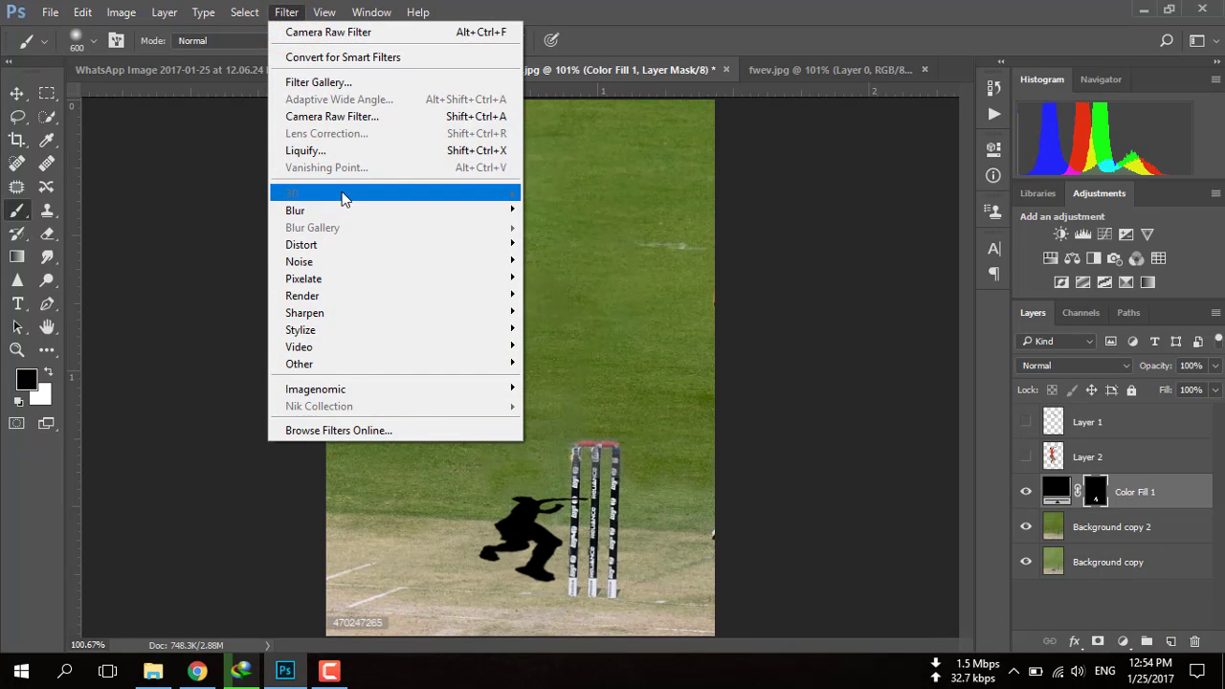
mouse_move(295, 211)
click(592, 285)
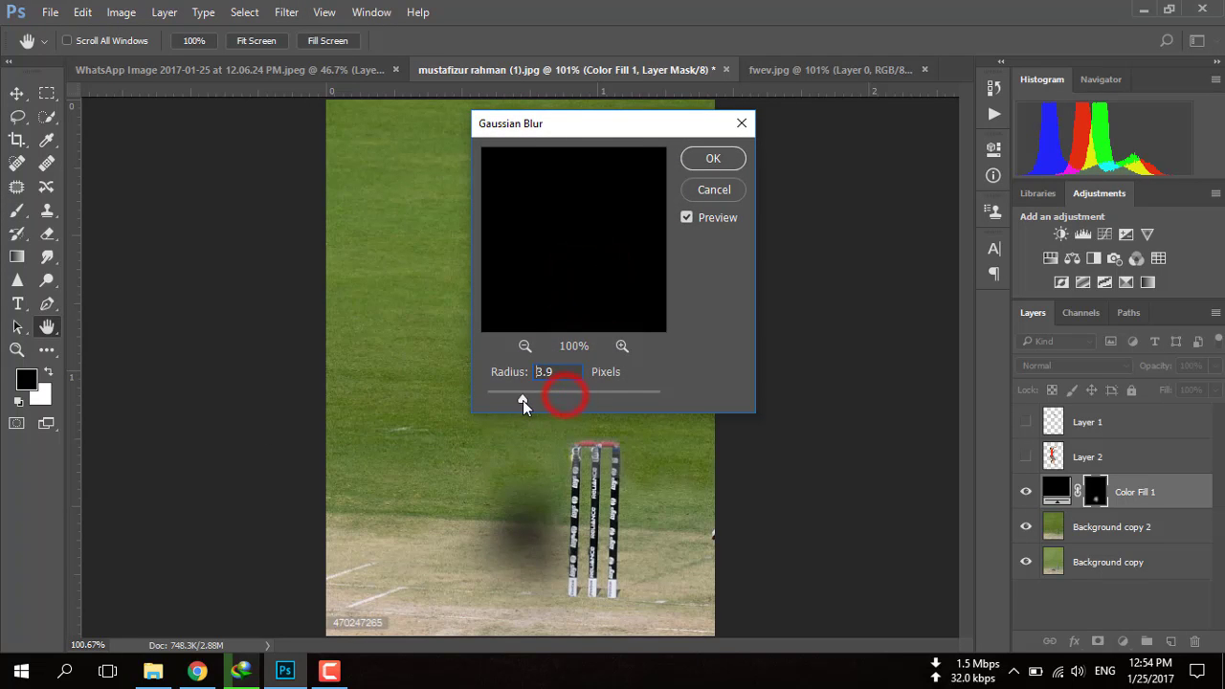
mouse_move(523, 400)
mouse_down()
mouse_move(510, 401)
mouse_move(524, 401)
mouse_up()
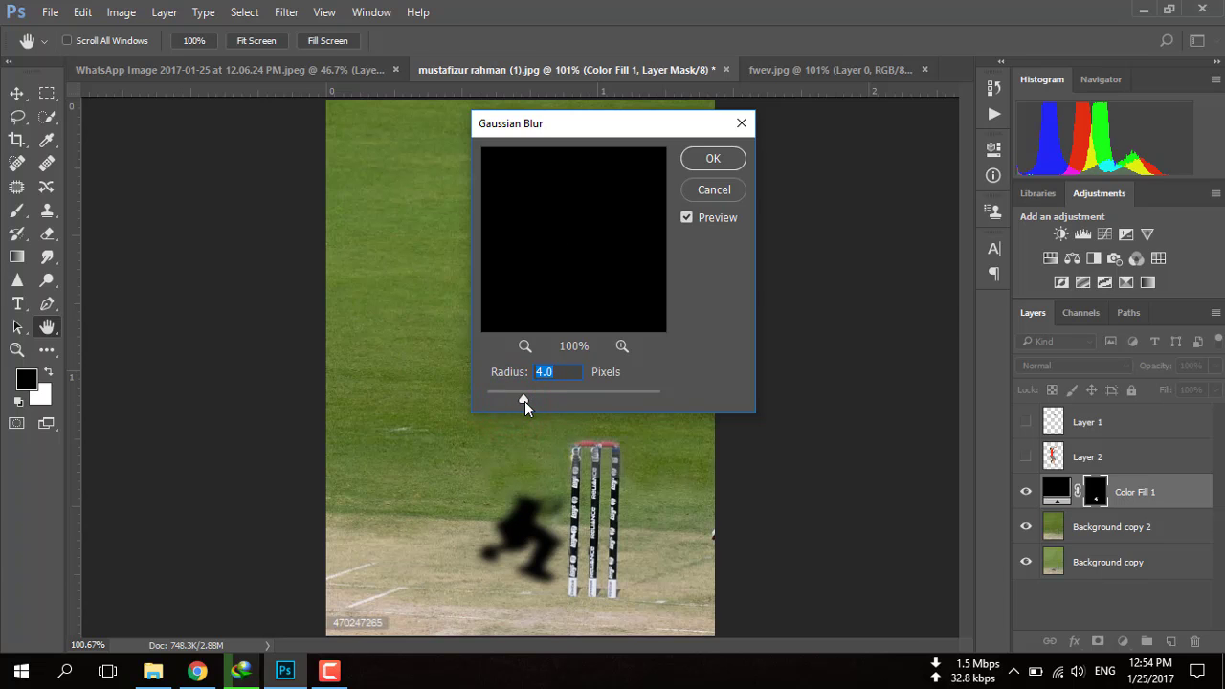
click(716, 161)
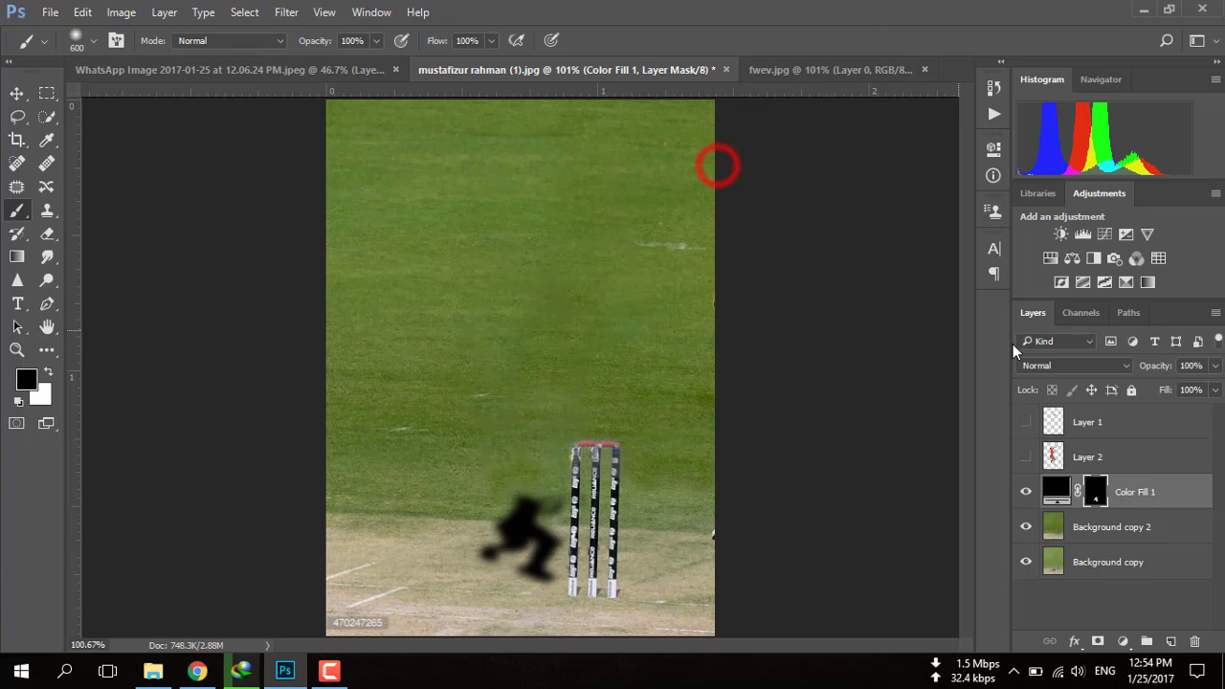
click(1215, 366)
drag(1214, 390, 1177, 390)
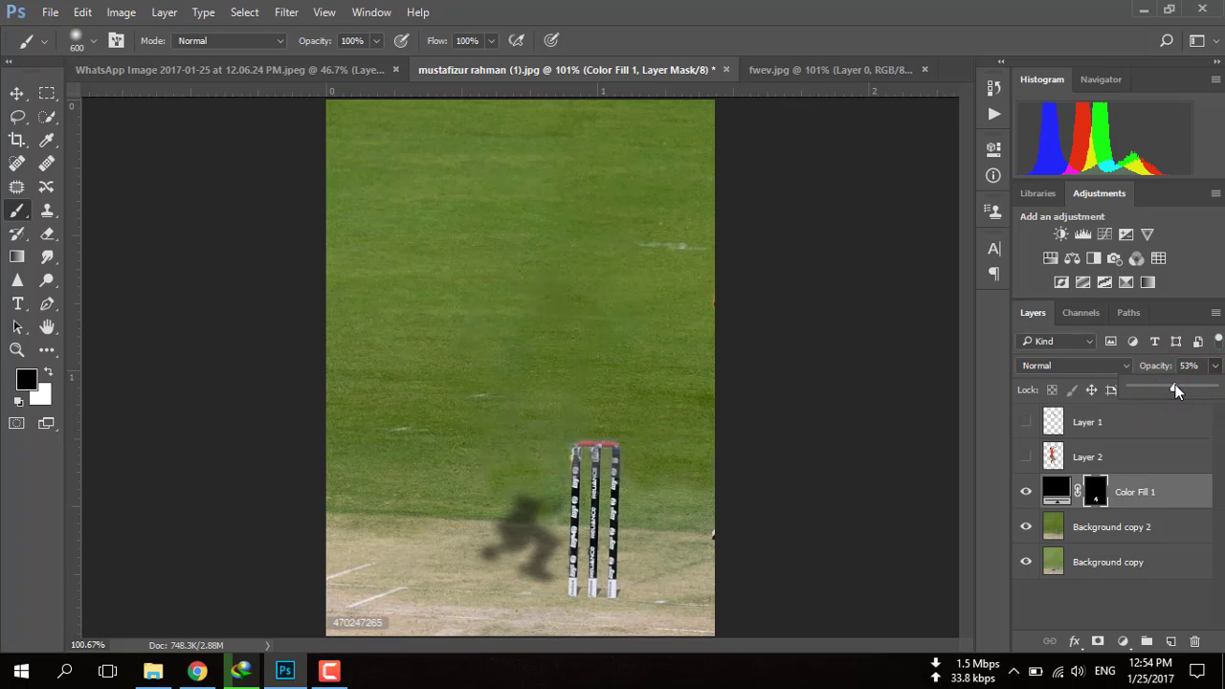
Show Layer 1 and Layer 2 with the boy cut-out, and stretch the shadow downward to lengthen it
click(1025, 459)
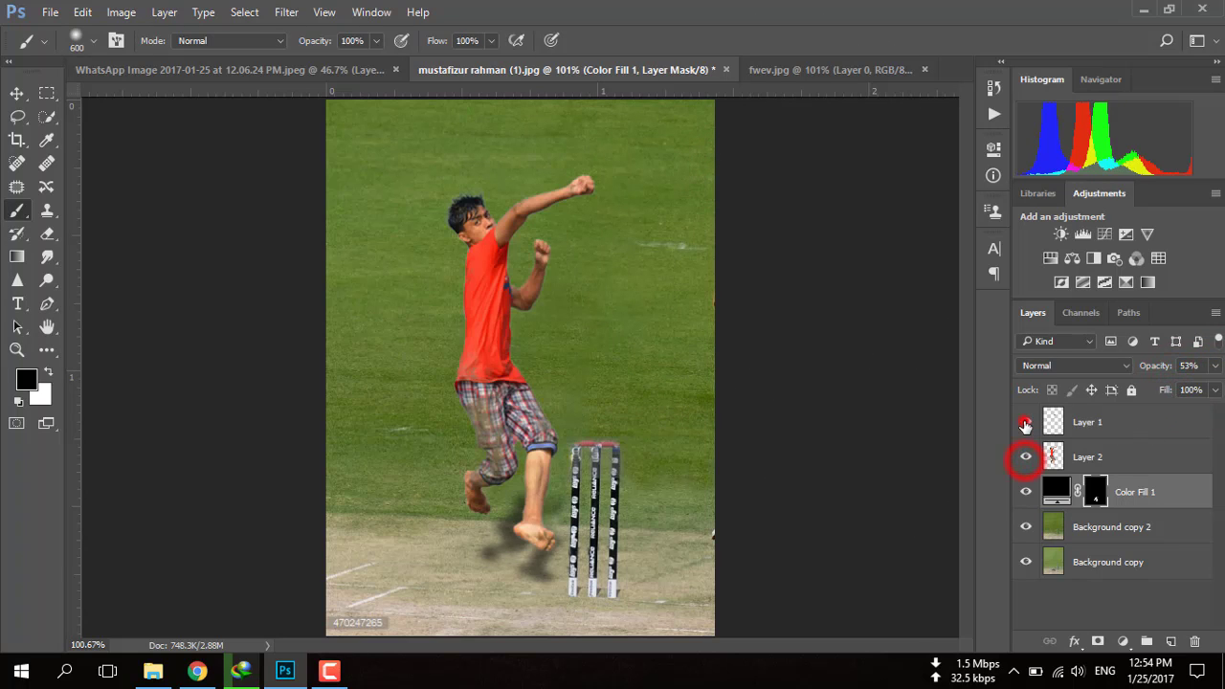
click(1025, 422)
key(ctrl+t)
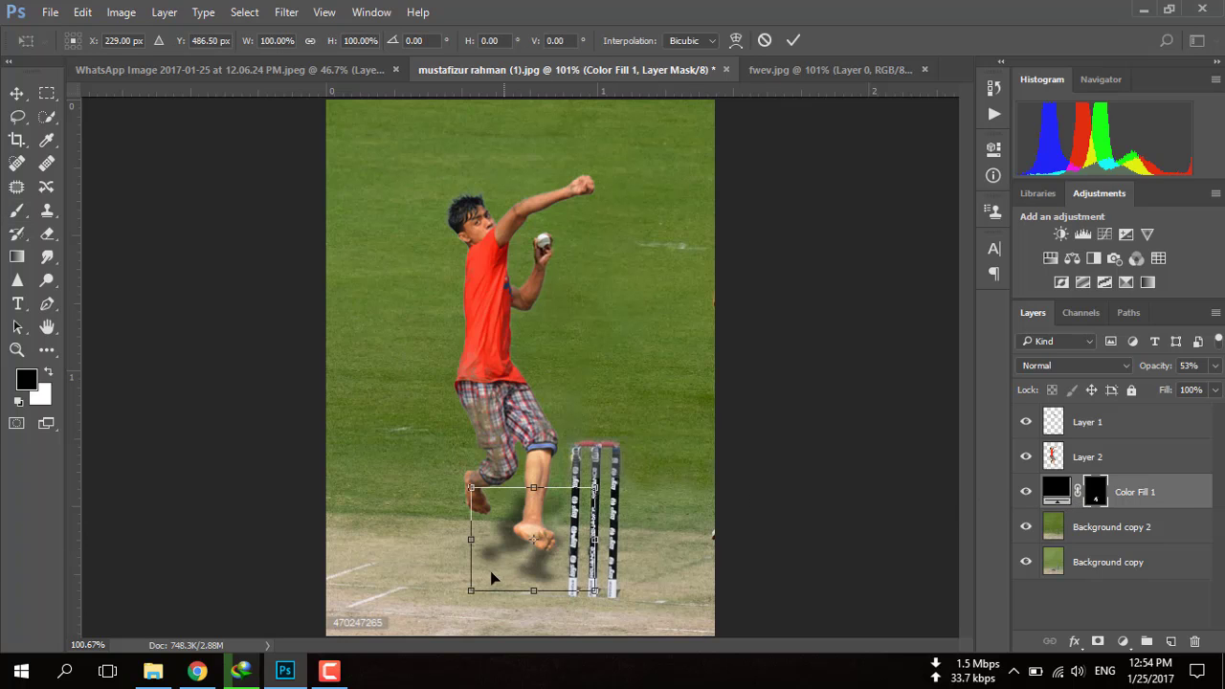
drag(471, 590, 471, 607)
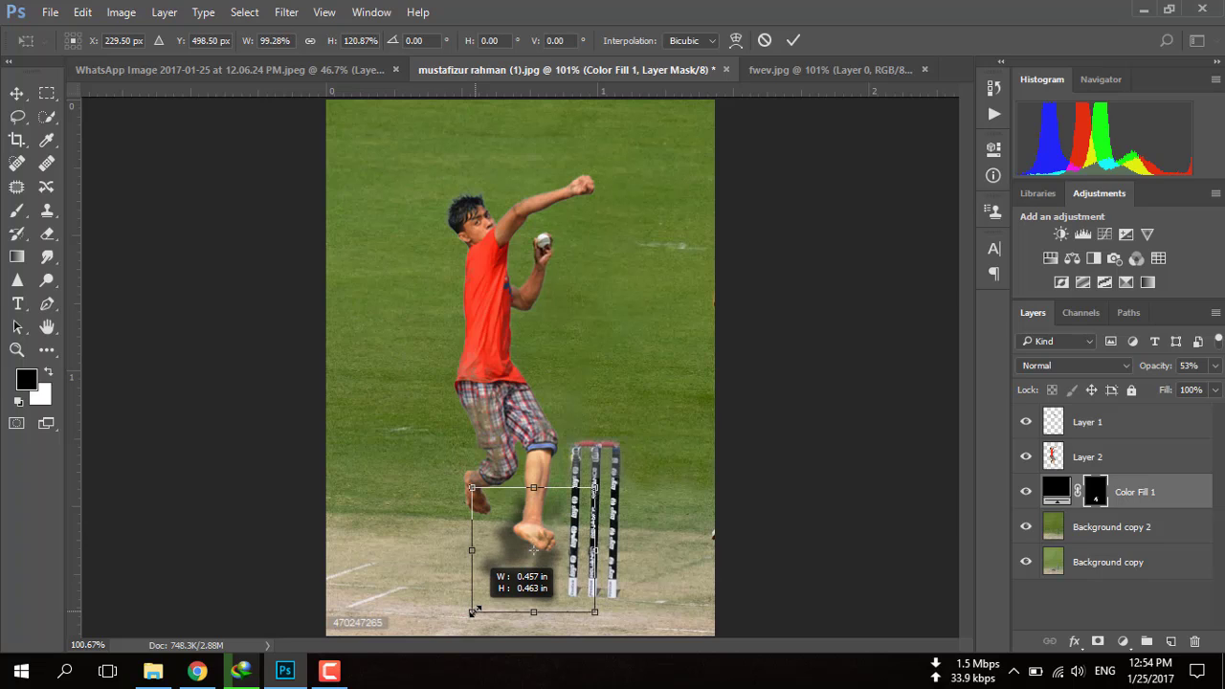
drag(472, 605, 472, 614)
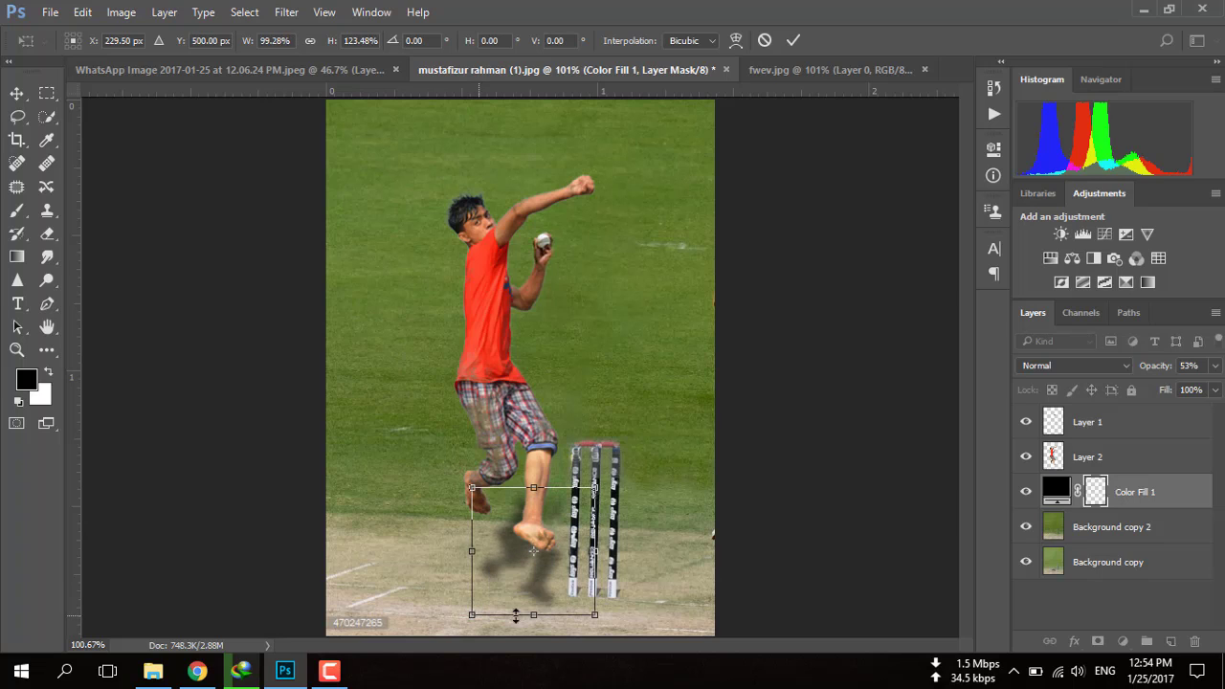
click(553, 573)
key(Return)
key(b)
Check the fwev.jpg reference photo and set the shadow opacity to 57%
click(1216, 366)
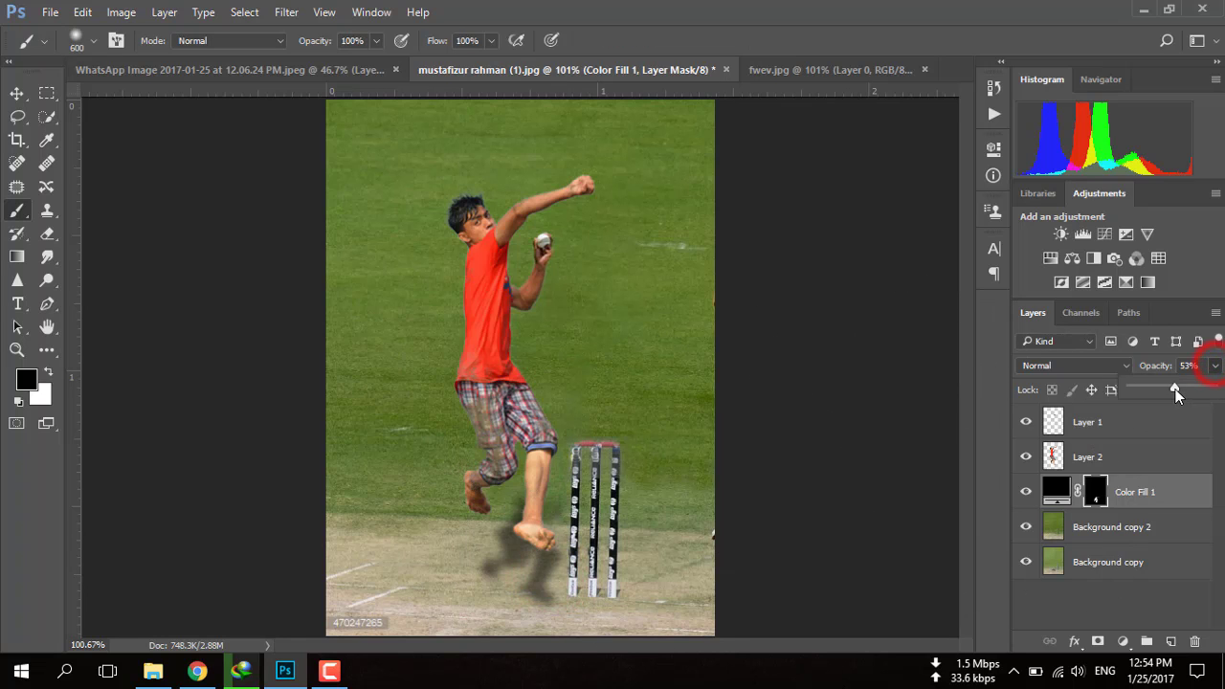
drag(1174, 389, 1181, 389)
click(1181, 389)
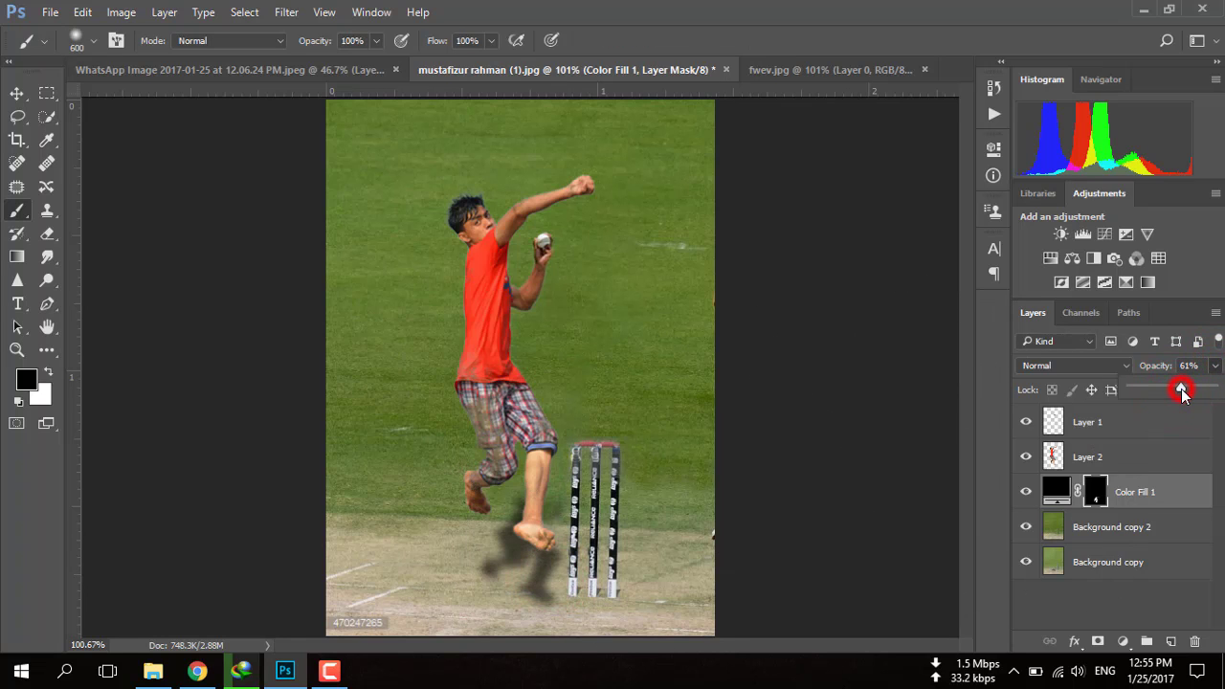
click(809, 74)
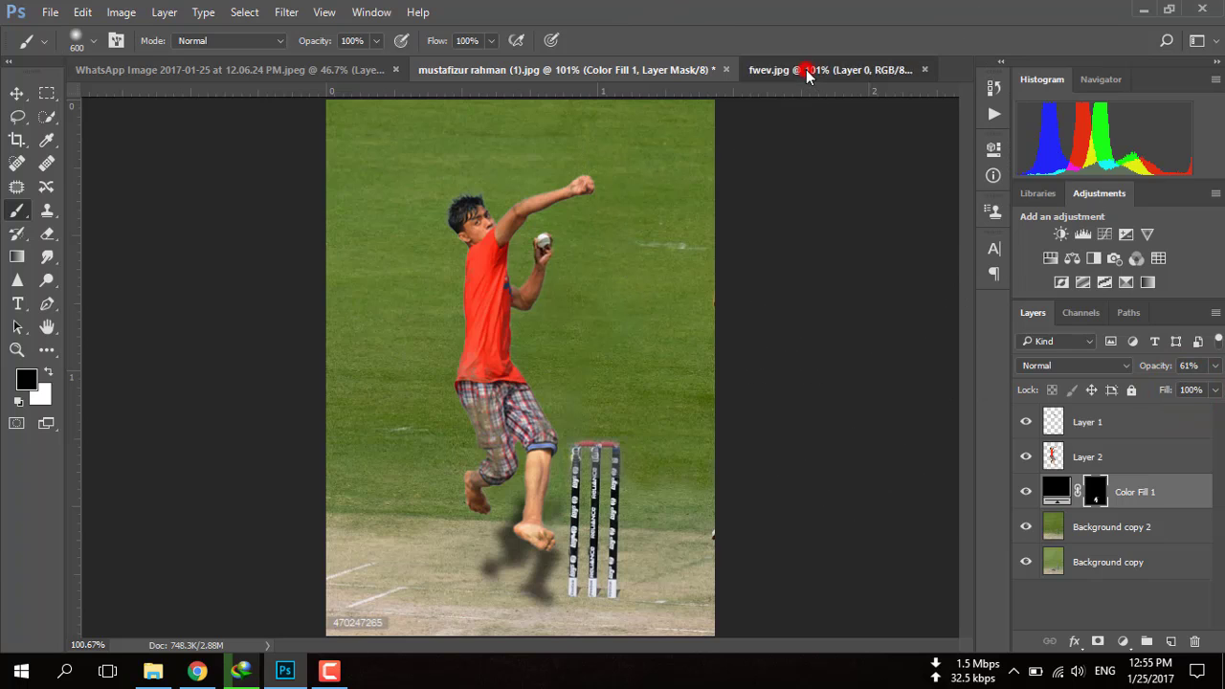
click(512, 73)
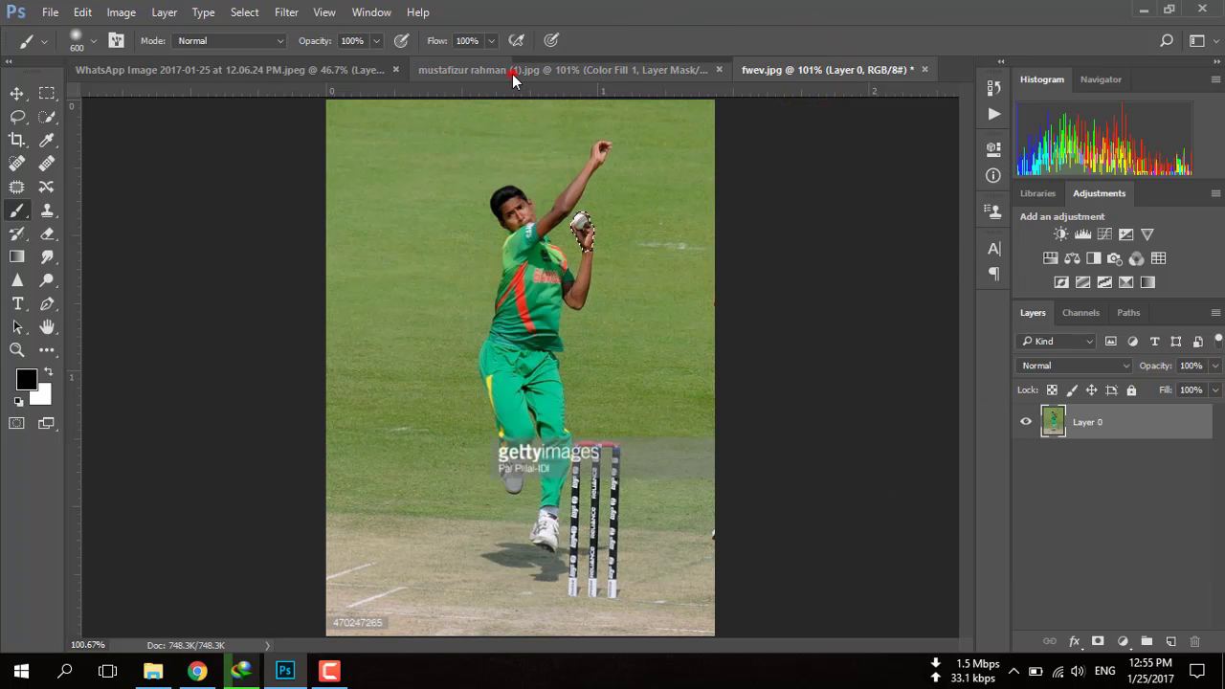
click(1214, 366)
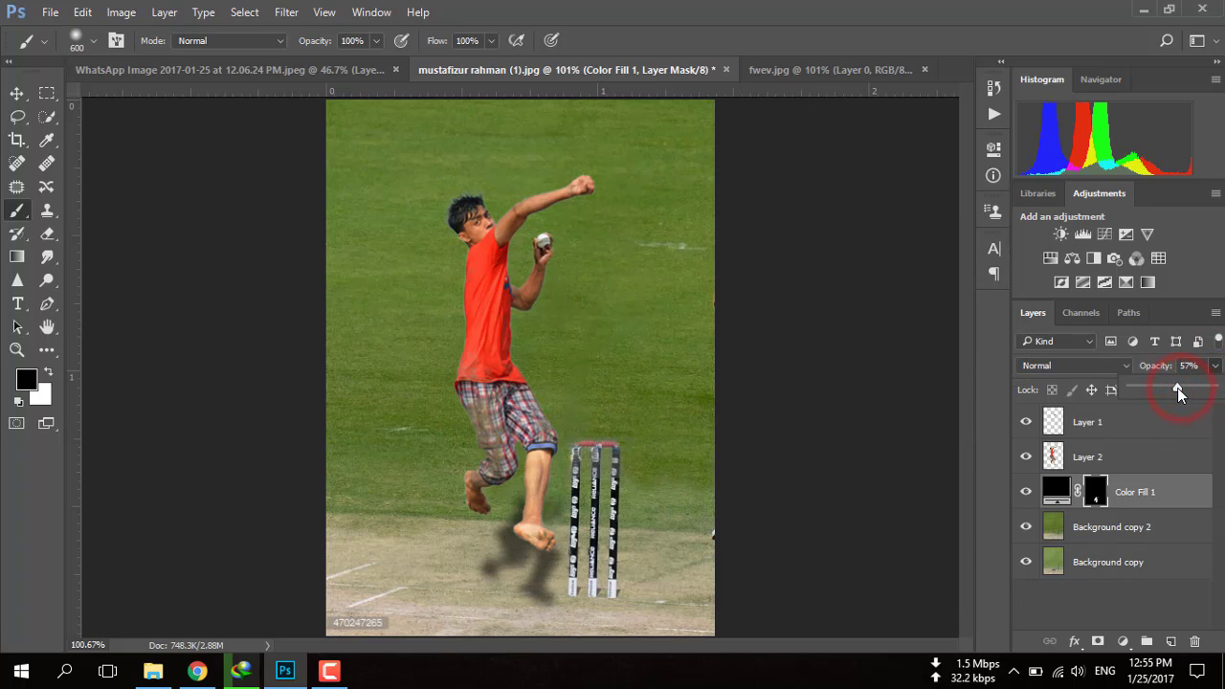
click(1177, 388)
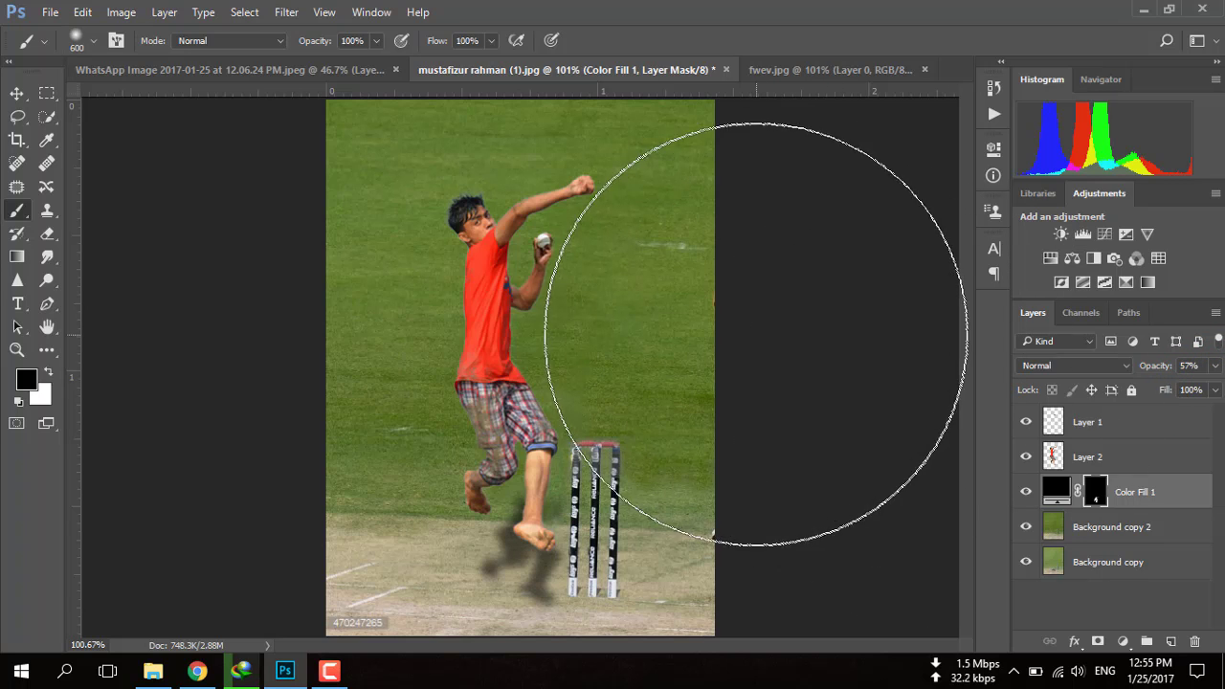
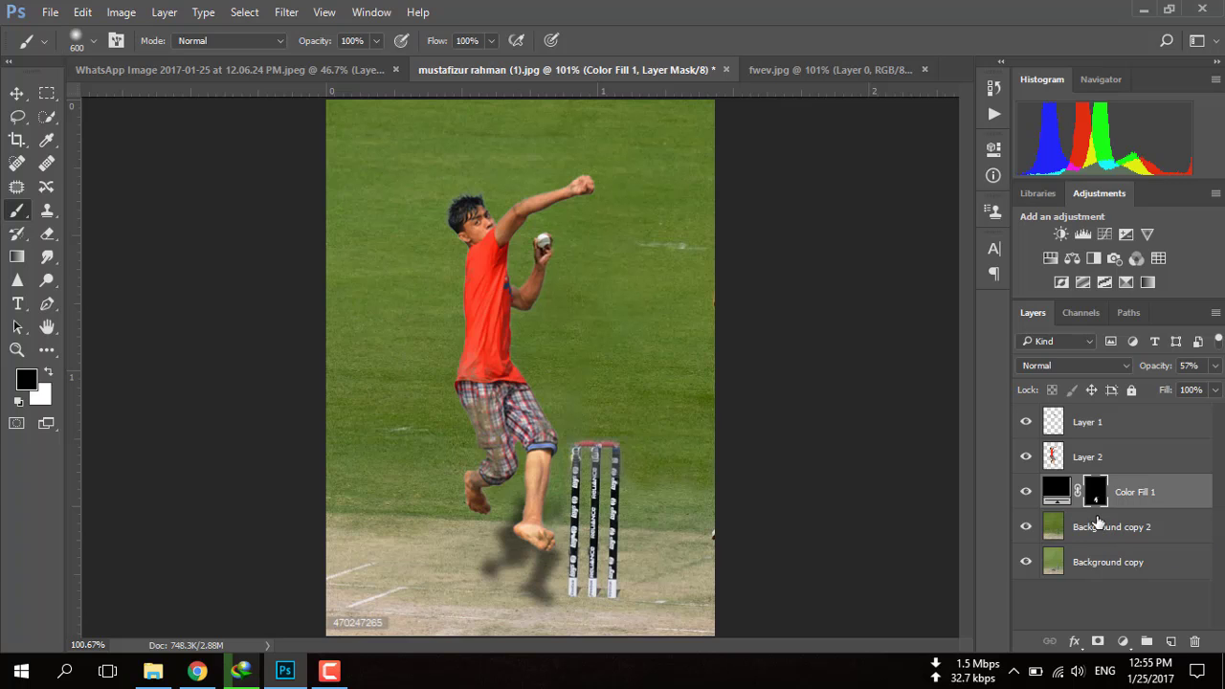
Merge Layer 1 down into Layer 2, leaving the boy cut-out on one layer
click(1089, 457)
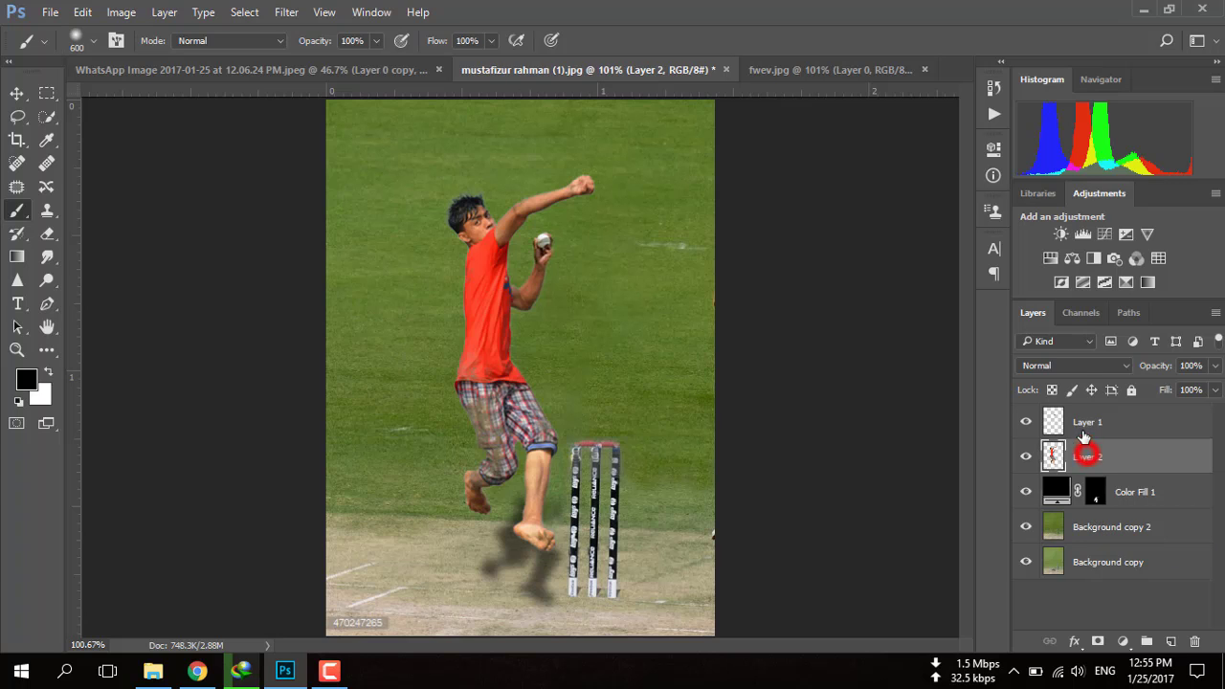
click(1086, 423)
right_click(1086, 423)
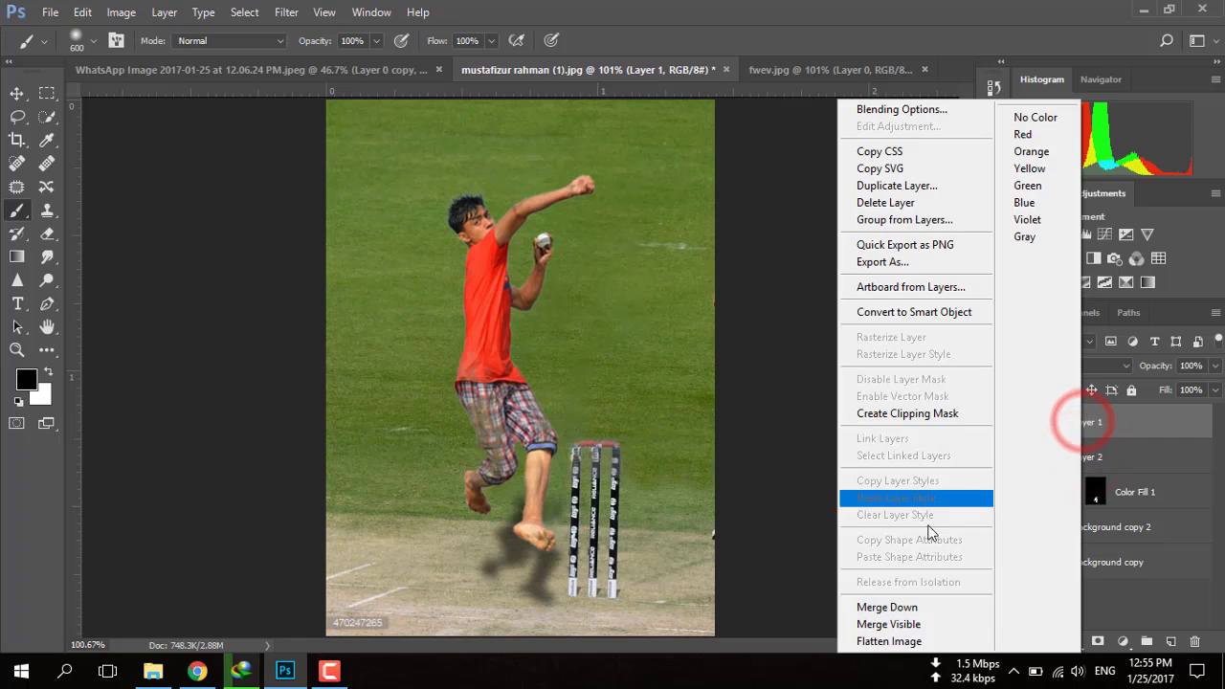
click(878, 608)
click(328, 674)
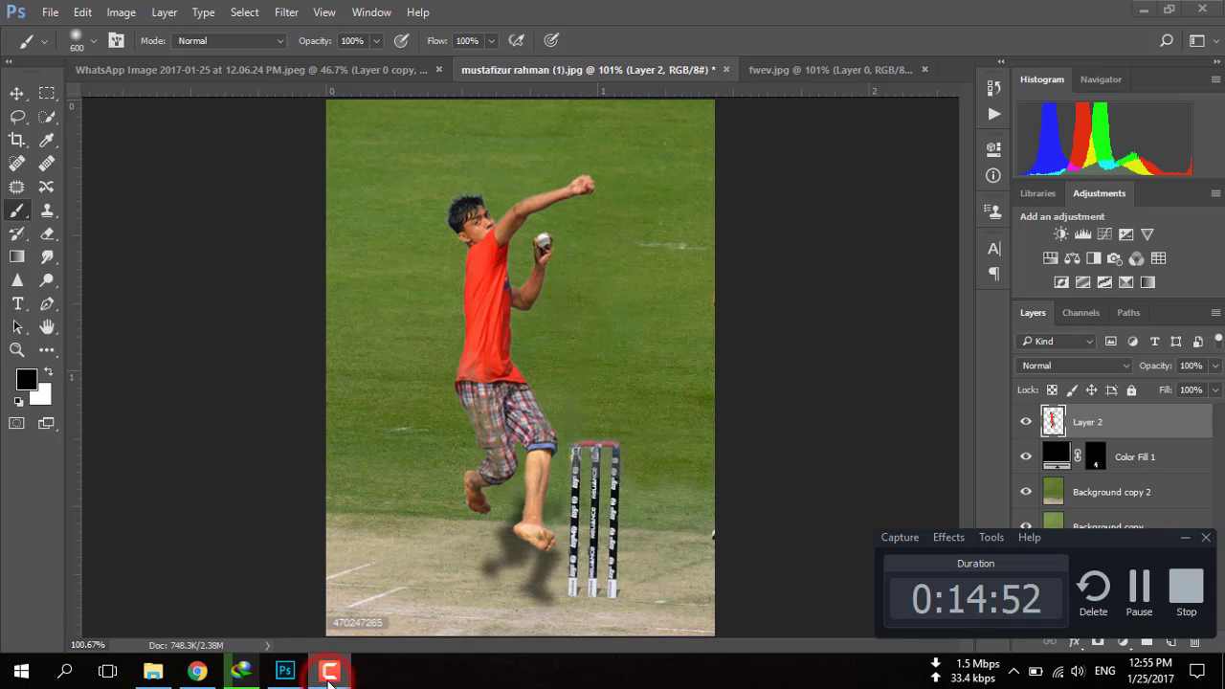
click(328, 673)
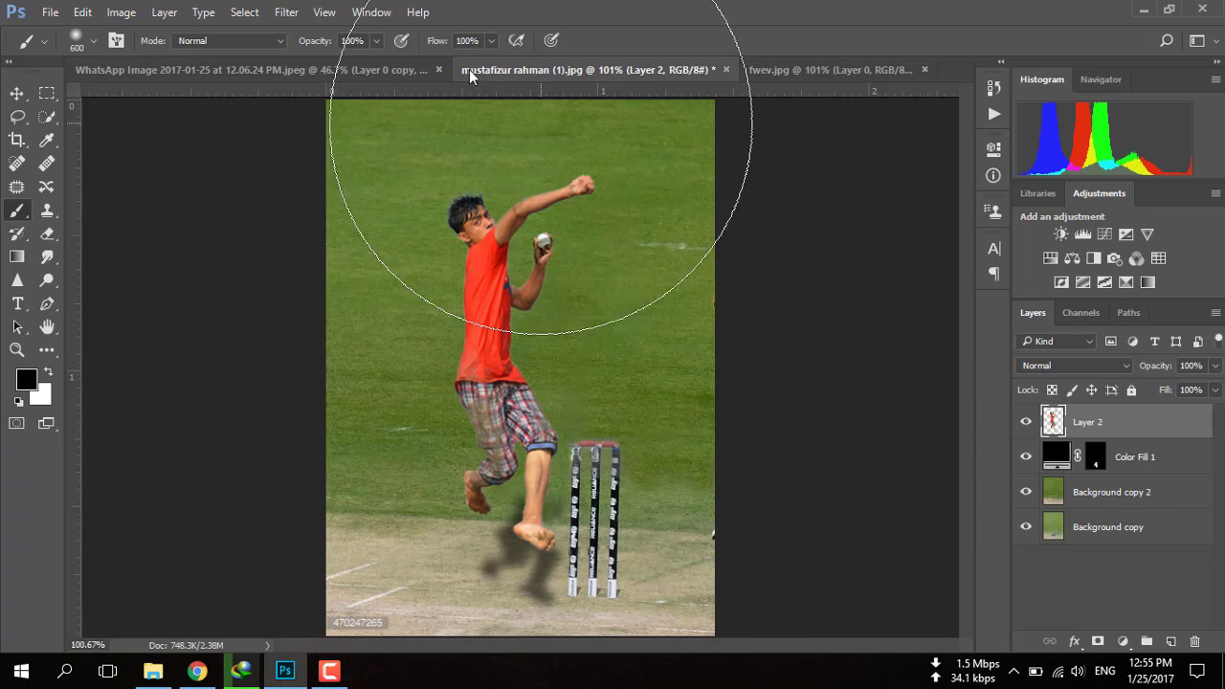
Apply a midtone Color Balance of -4, +1, +14 to Layer 2
click(122, 12)
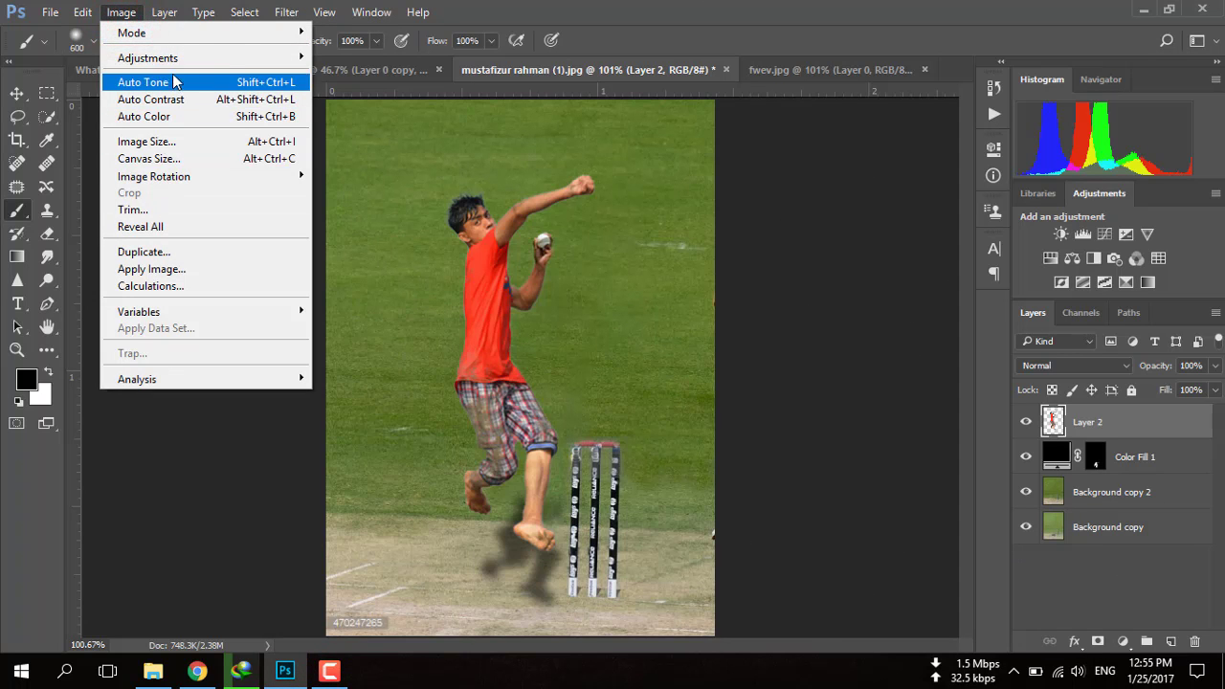
mouse_move(148, 57)
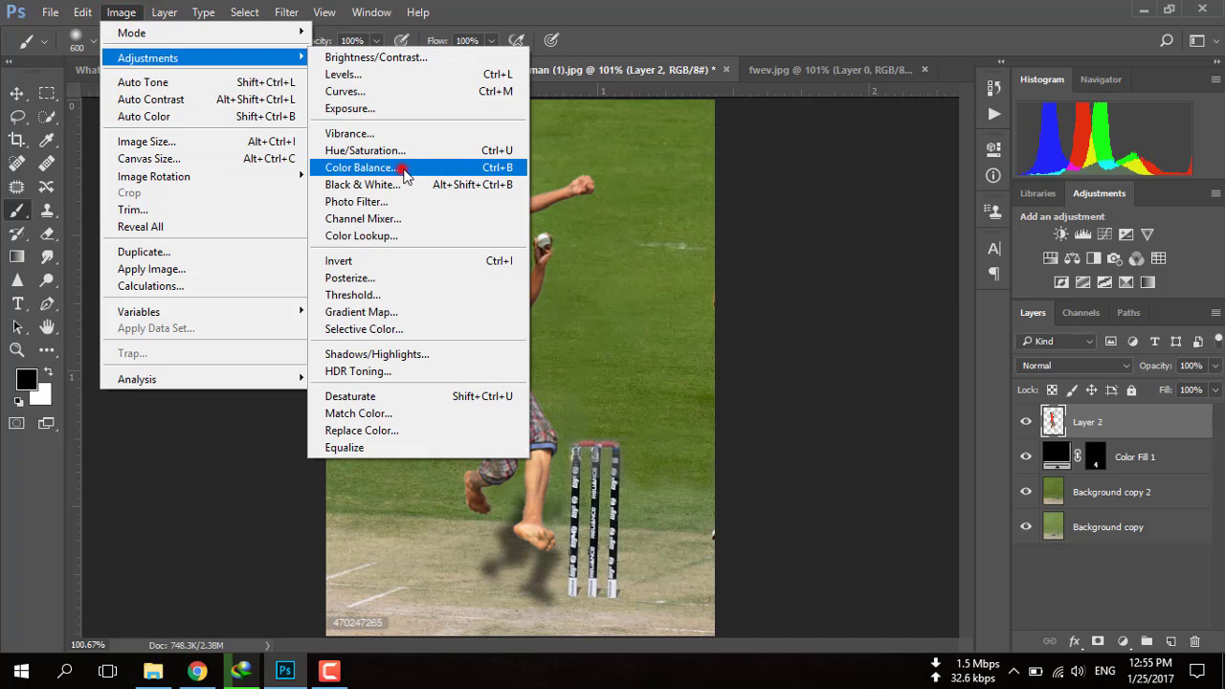
click(404, 170)
drag(824, 161, 810, 159)
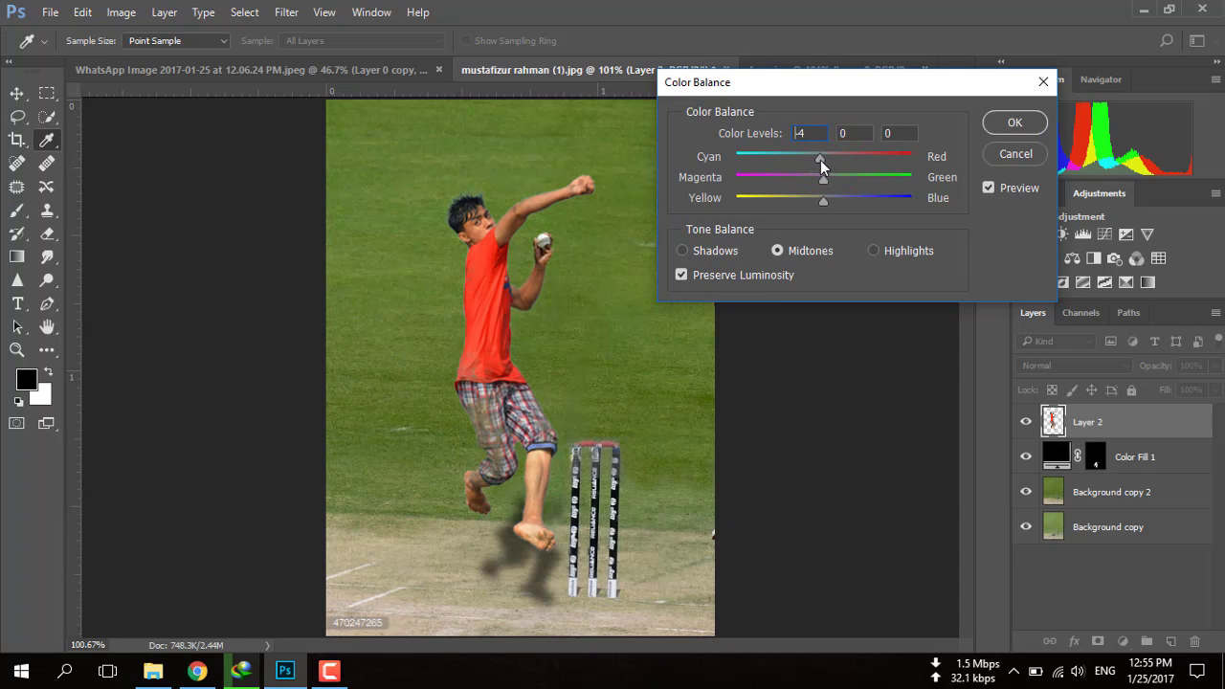
mouse_move(824, 176)
mouse_down()
mouse_move(848, 179)
mouse_move(807, 187)
mouse_move(825, 188)
mouse_move(815, 203)
mouse_move(837, 203)
mouse_up()
click(988, 188)
click(1014, 124)
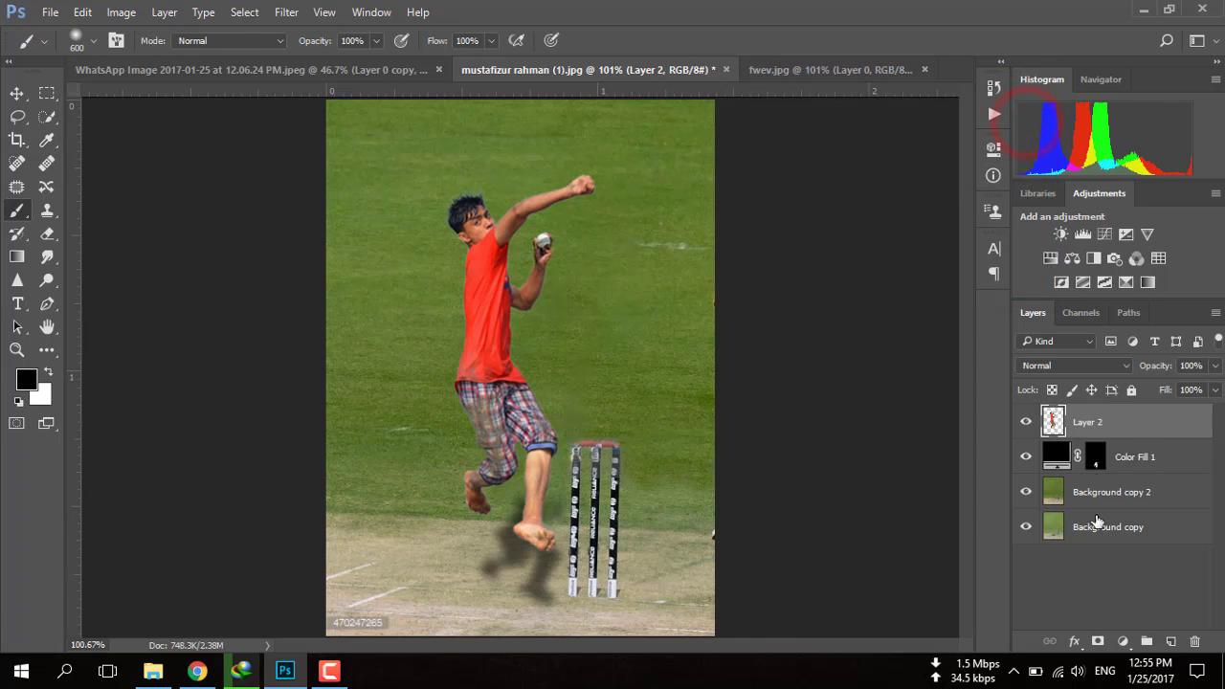
In the Camera Raw Filter, raise Contrast to +6 and Clarity to +2
click(287, 12)
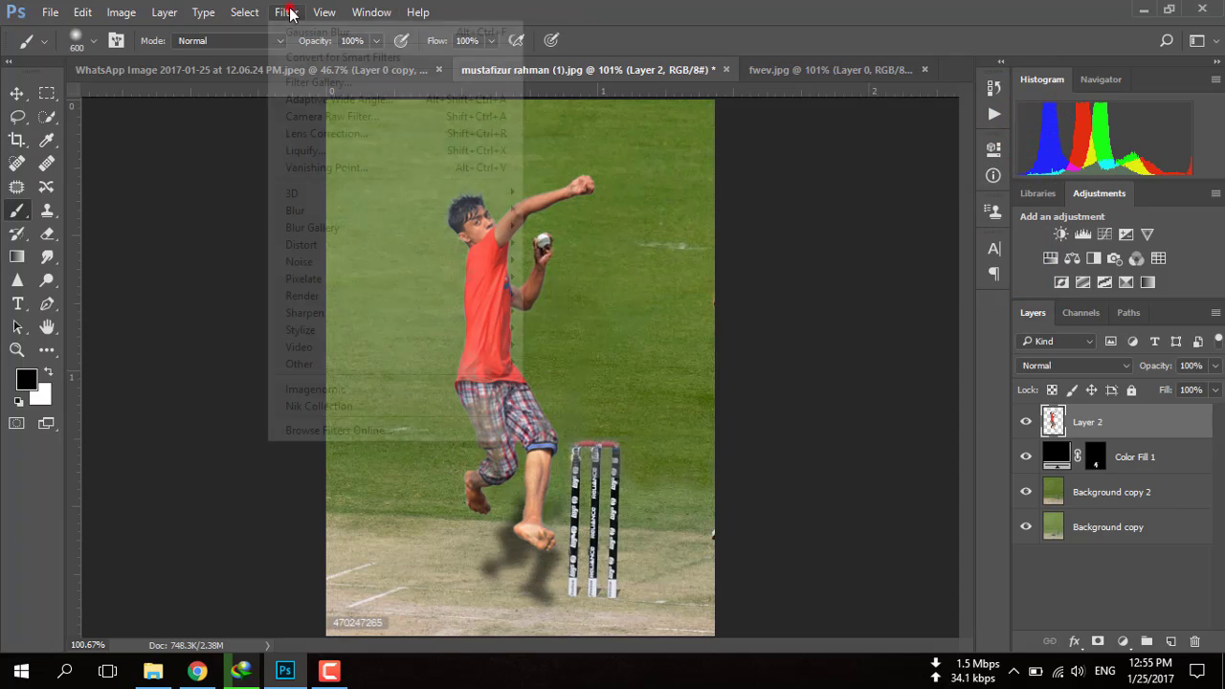
click(362, 115)
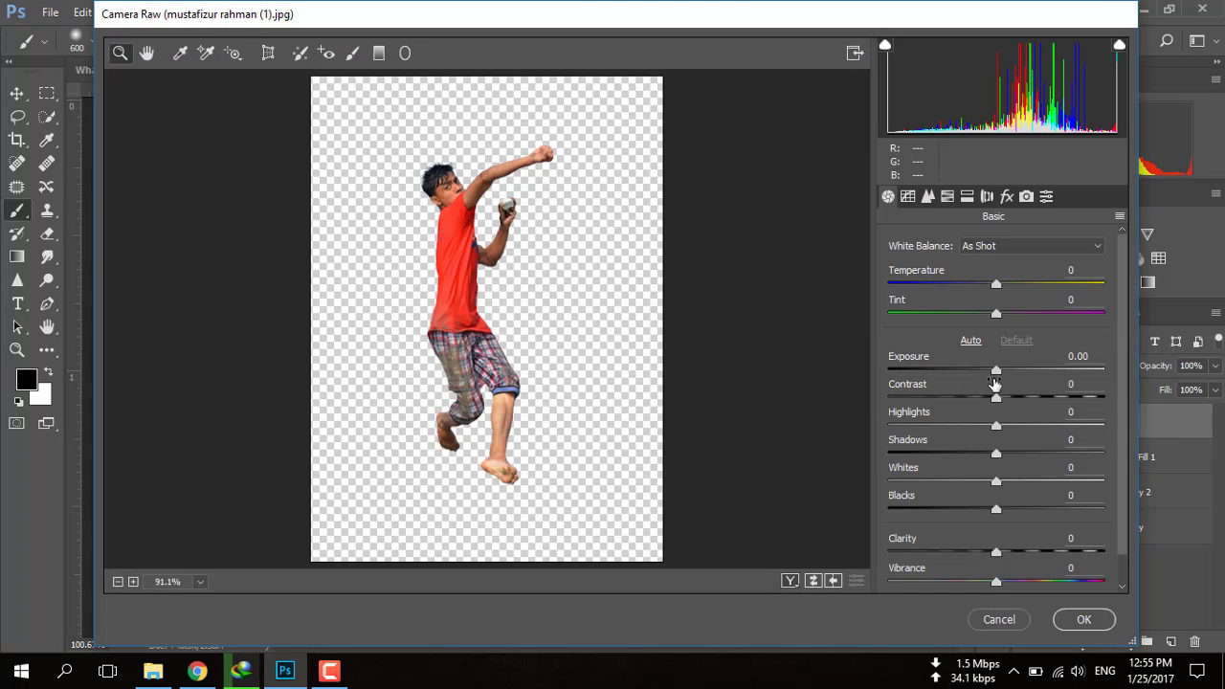
click(995, 398)
drag(996, 400, 989, 427)
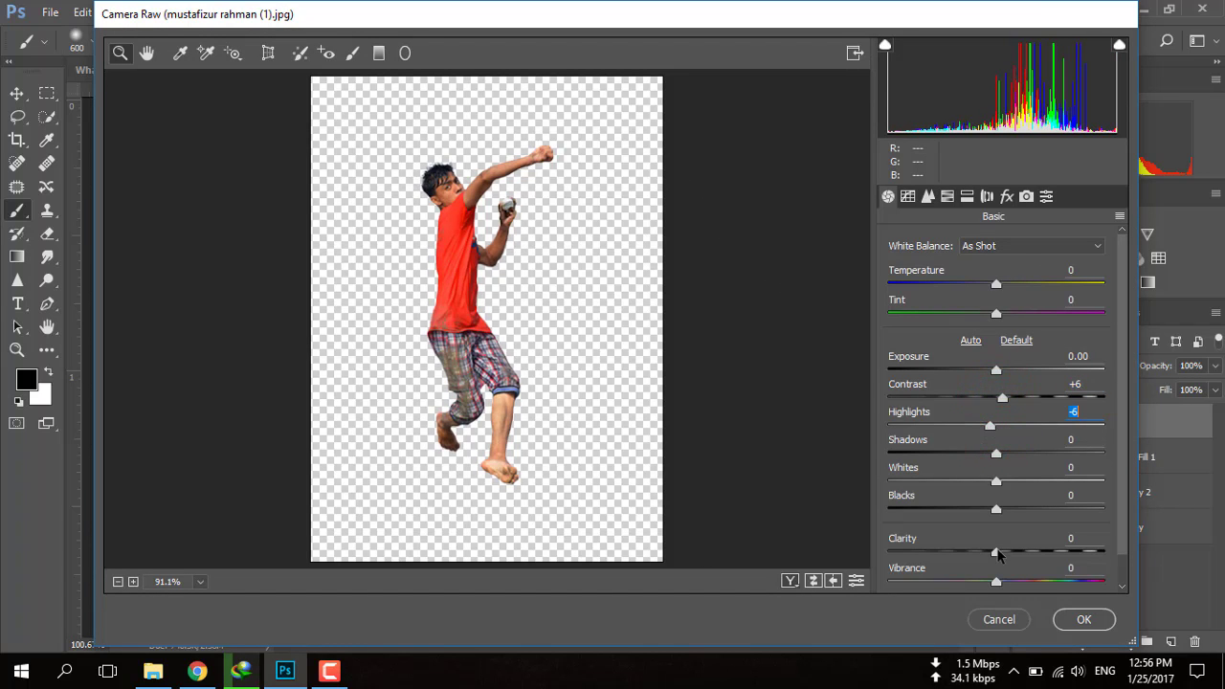
drag(995, 552, 998, 552)
Set HSL luminance: brighten Oranges, Yellows -6, Aquas -8, and lower Purples and Magentas to -17
click(929, 196)
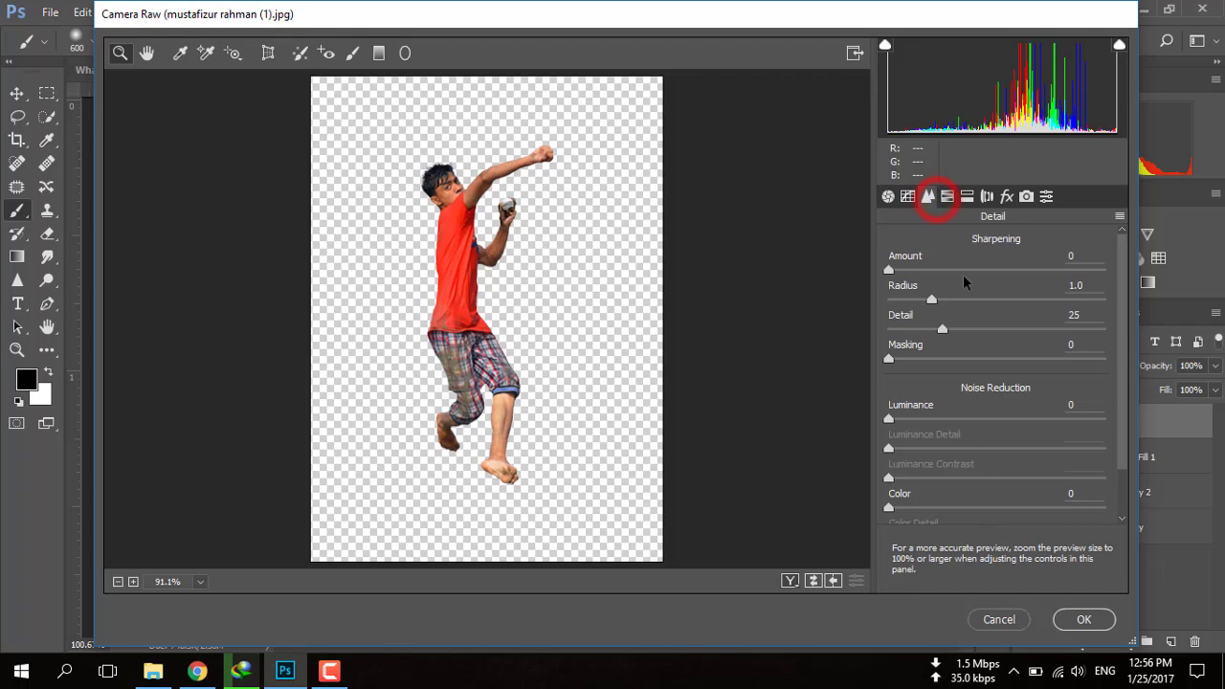
click(967, 196)
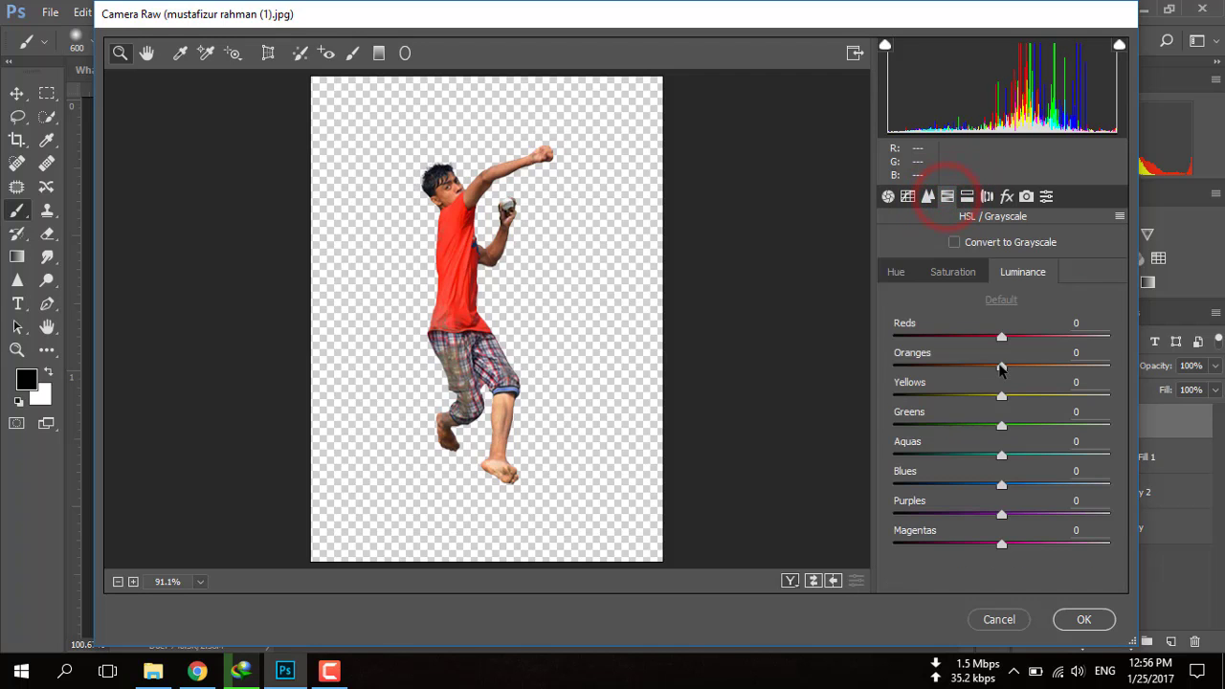
mouse_move(1001, 366)
mouse_down()
mouse_move(1015, 366)
mouse_move(986, 337)
mouse_up()
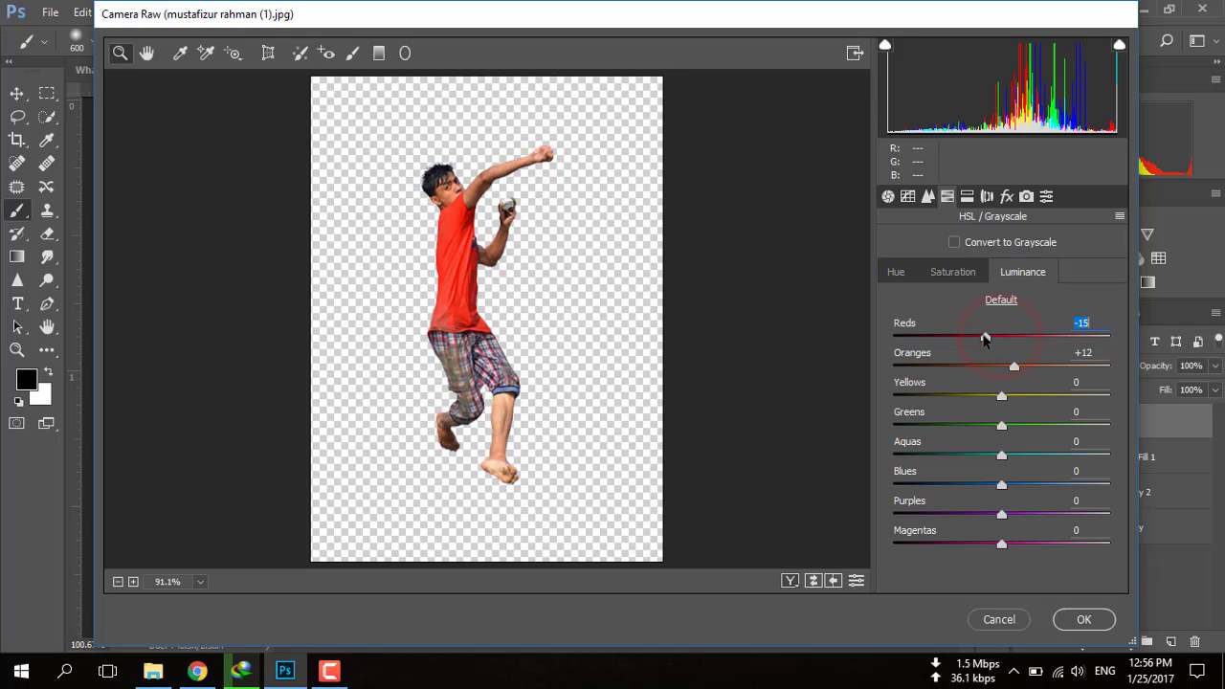
drag(1001, 396, 995, 396)
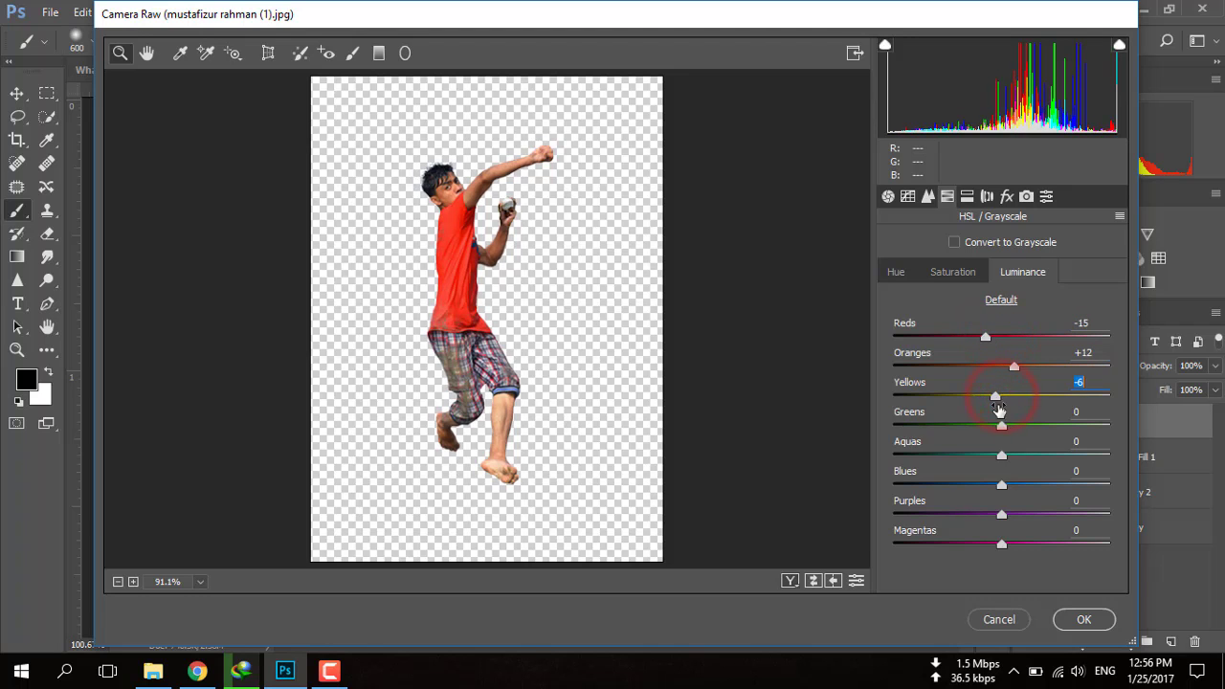
drag(1002, 456, 993, 456)
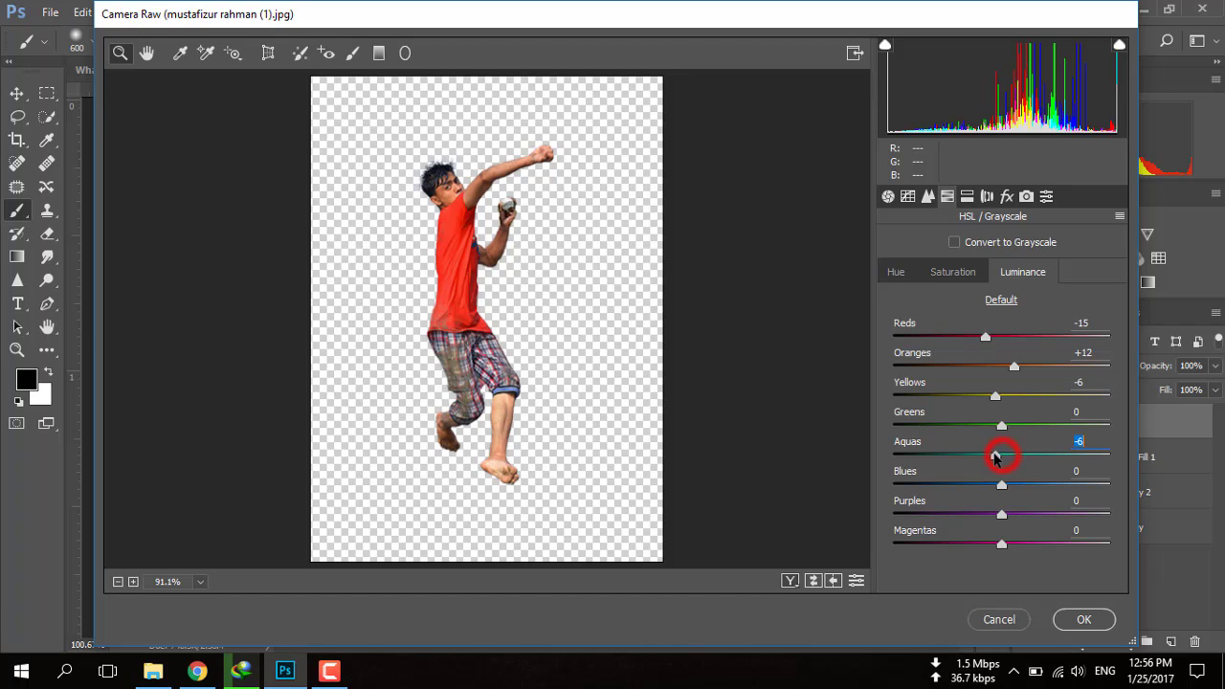
mouse_move(1001, 514)
mouse_down()
mouse_move(990, 514)
mouse_move(1010, 543)
mouse_move(987, 549)
mouse_up()
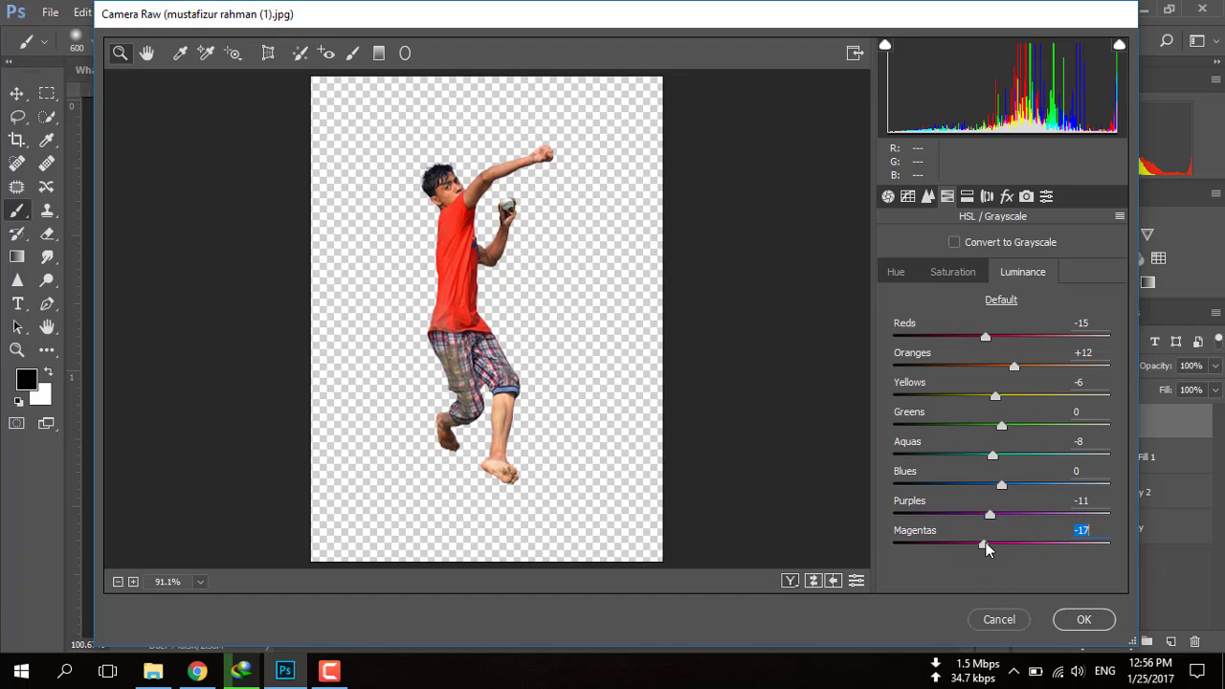
Lower Whites to -31 and apply the Camera Raw filter
click(888, 196)
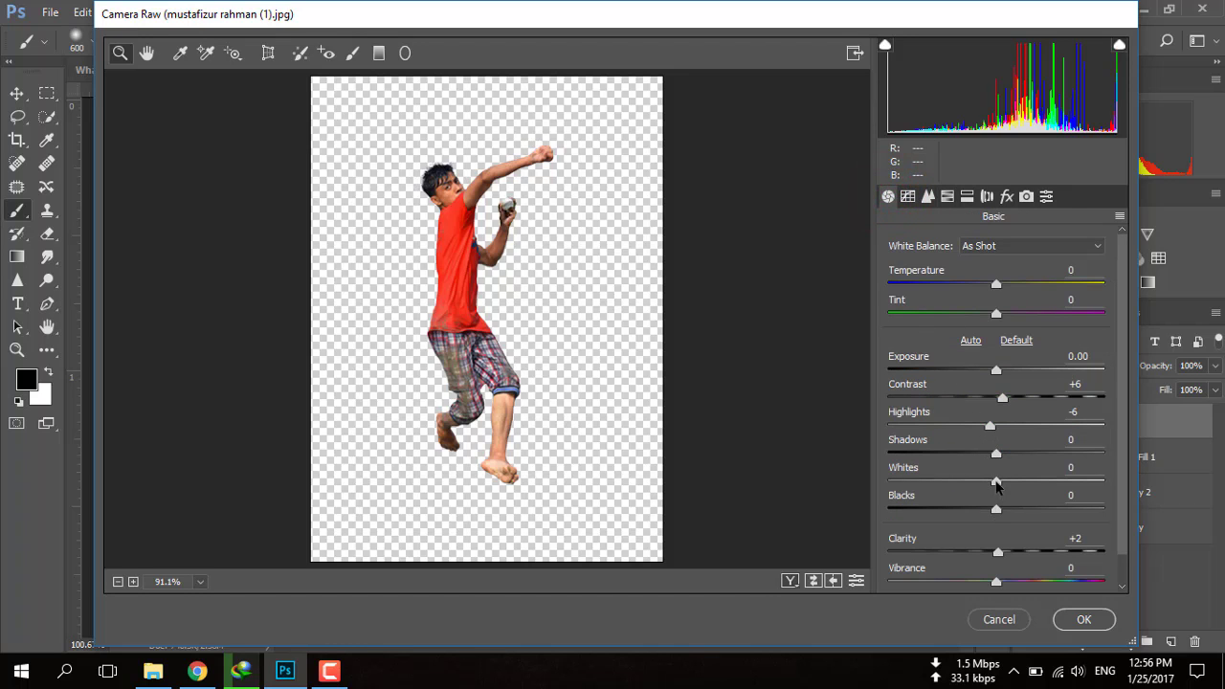
drag(996, 481, 963, 482)
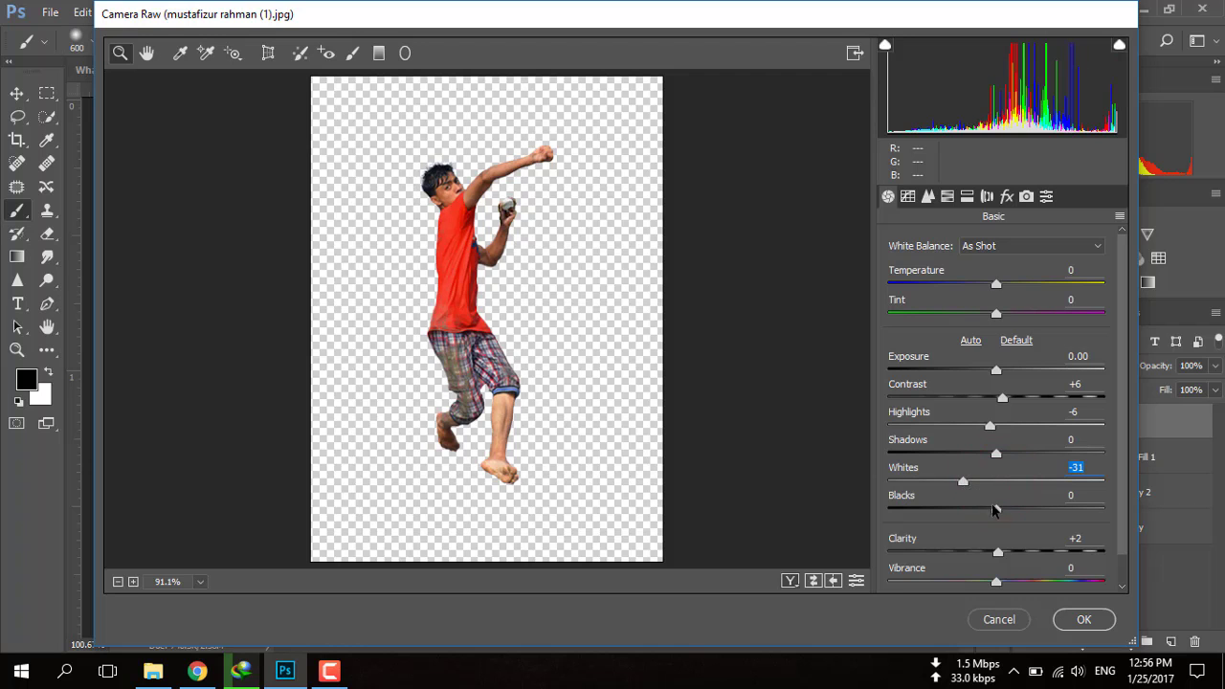
click(1084, 620)
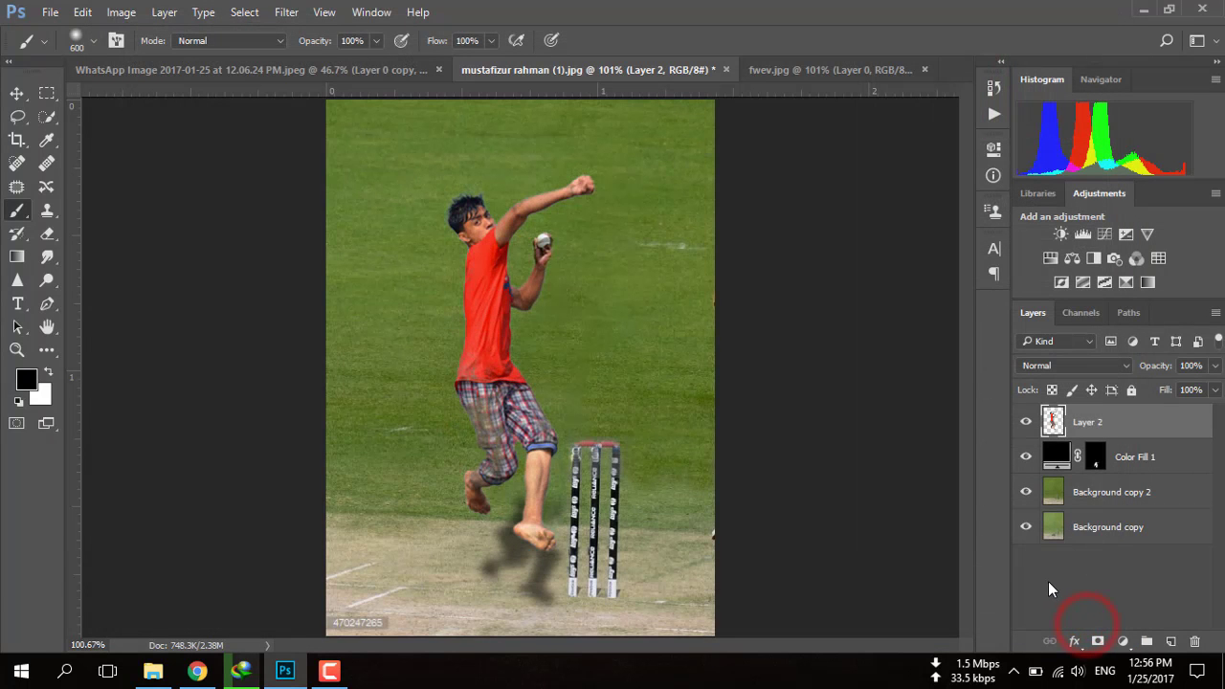
click(1026, 421)
click(777, 69)
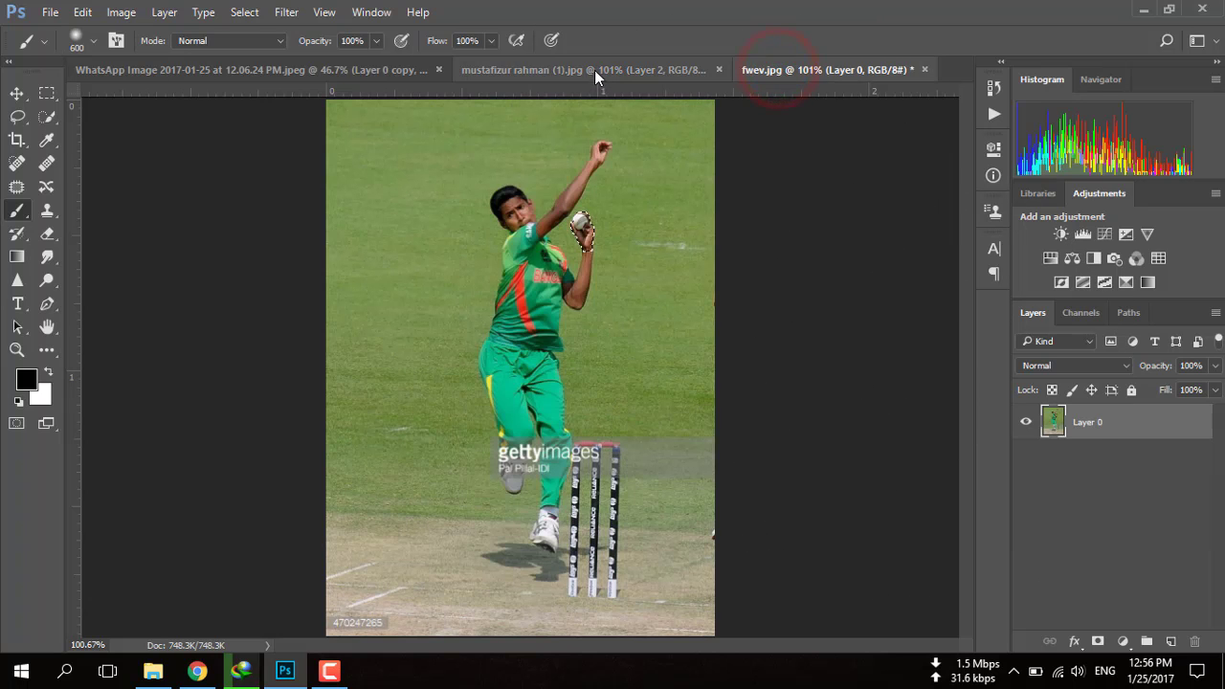
click(594, 70)
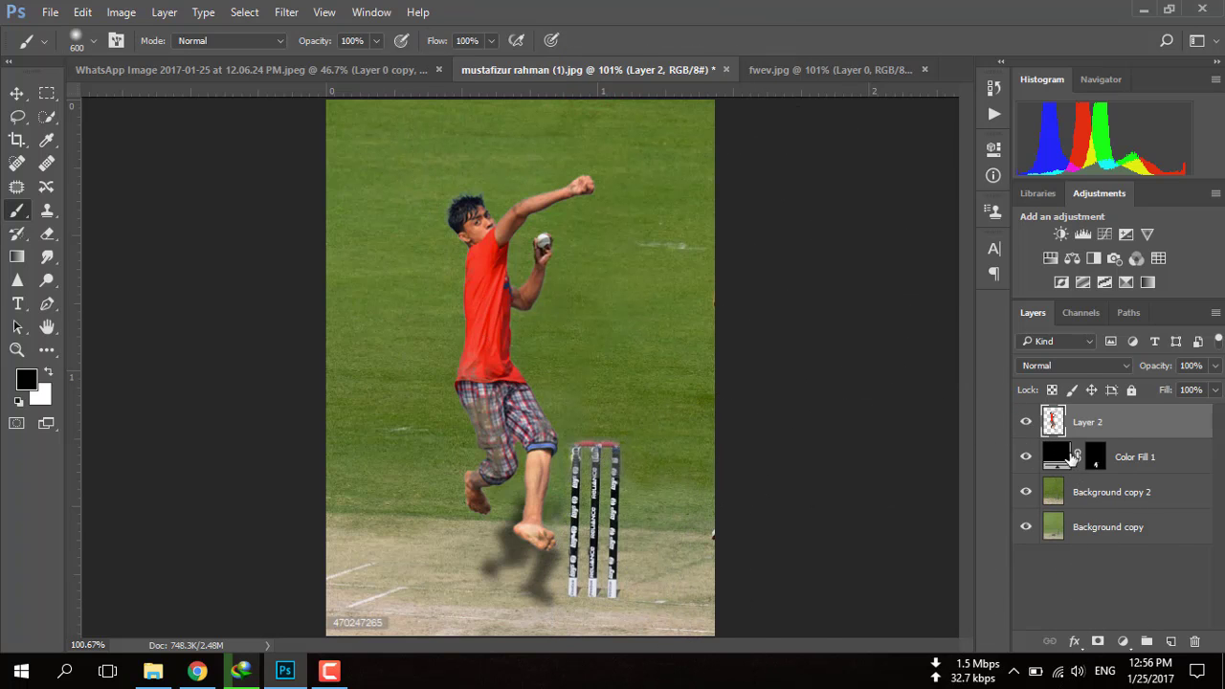
Zoom in on the boy and select the Smudge Tool with a small soft brush
key(ctrl+plus)
key(ctrl+plus)
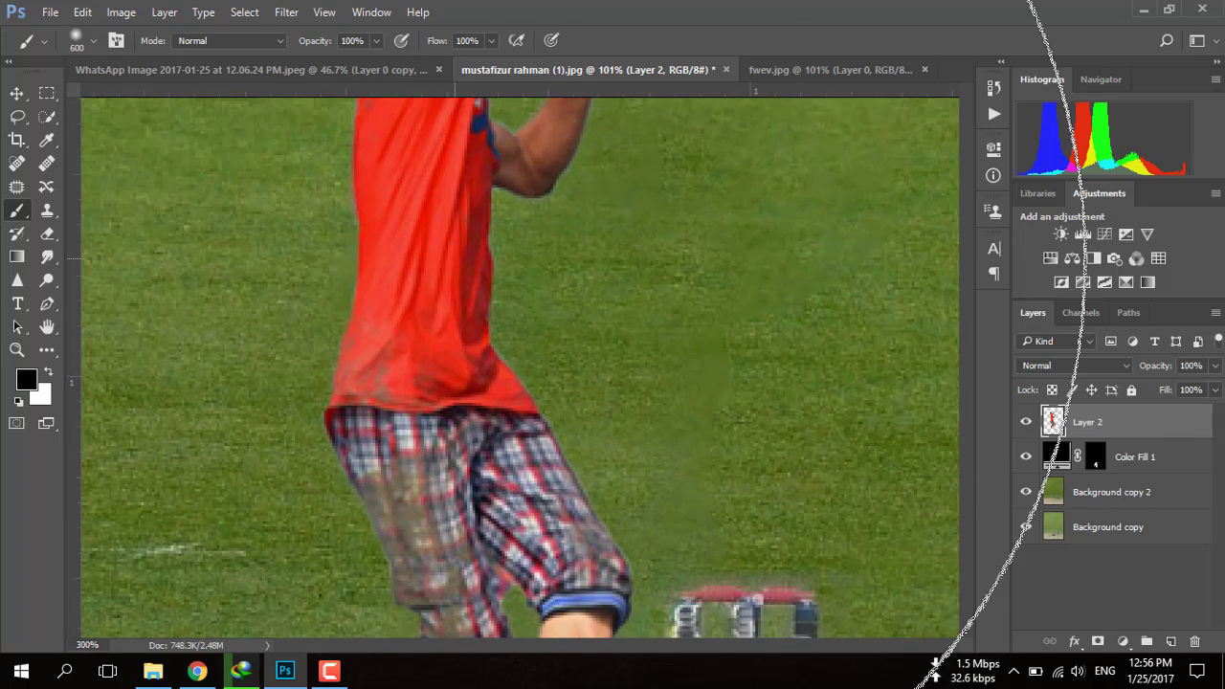
scroll(239, 431, up, 5)
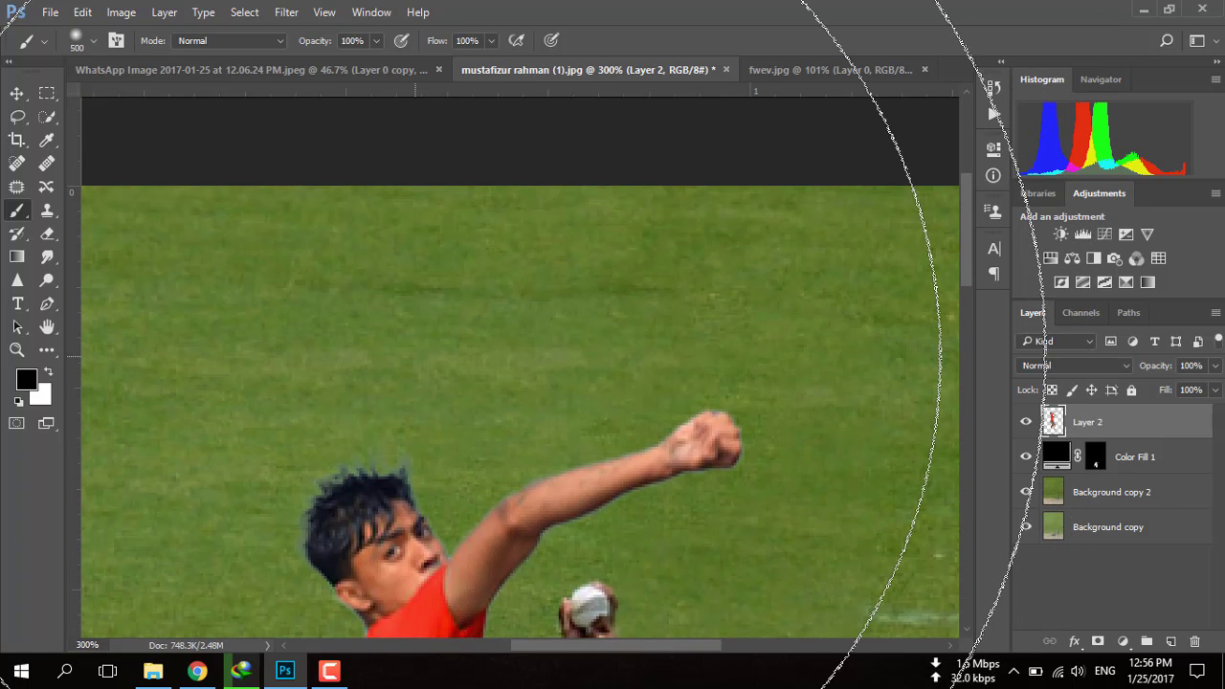
key(bracketleft)
key(bracketleft)
key(bracketleft)
key(bracketleft)
key(bracketleft)
key(bracketleft)
scroll(418, 357, down, 1)
scroll(418, 356, down, 2)
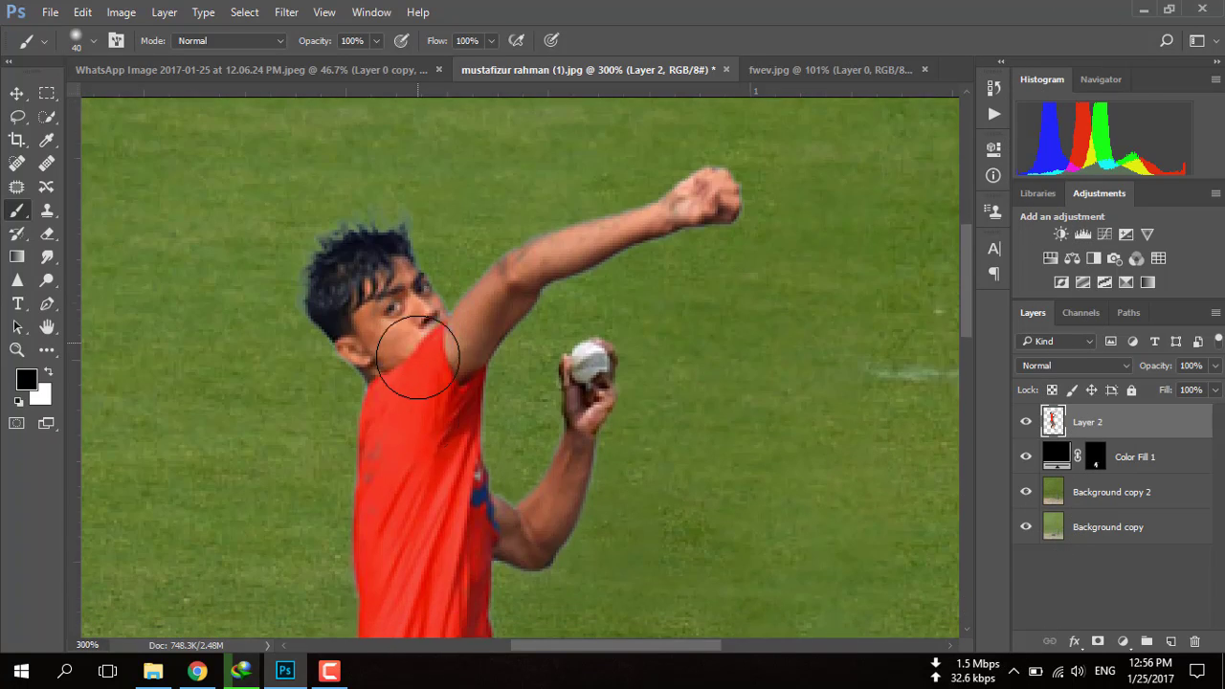
scroll(407, 352, down, 1)
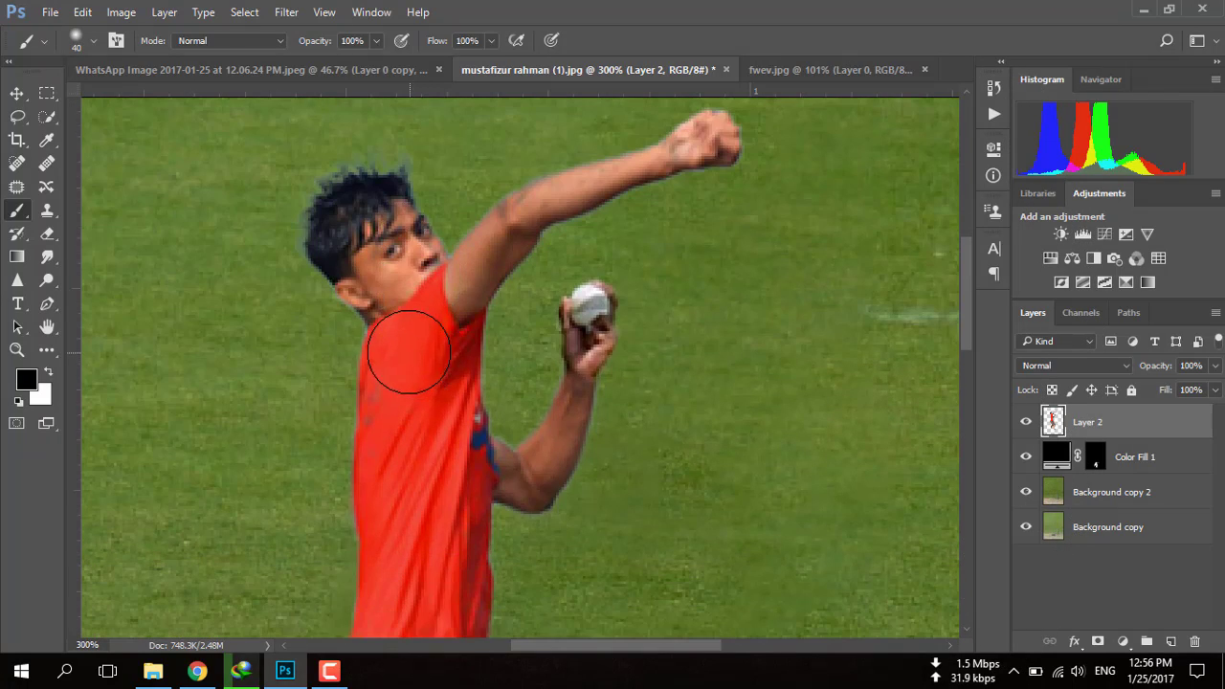
click(46, 259)
click(95, 40)
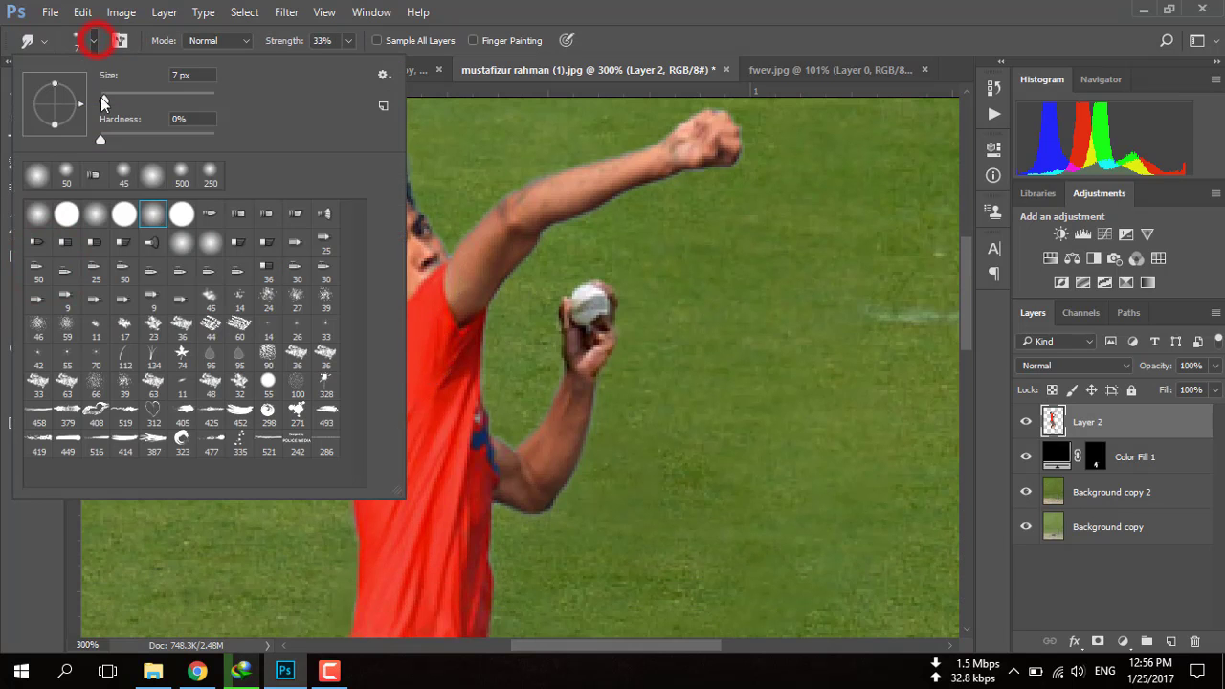
click(276, 218)
key(Return)
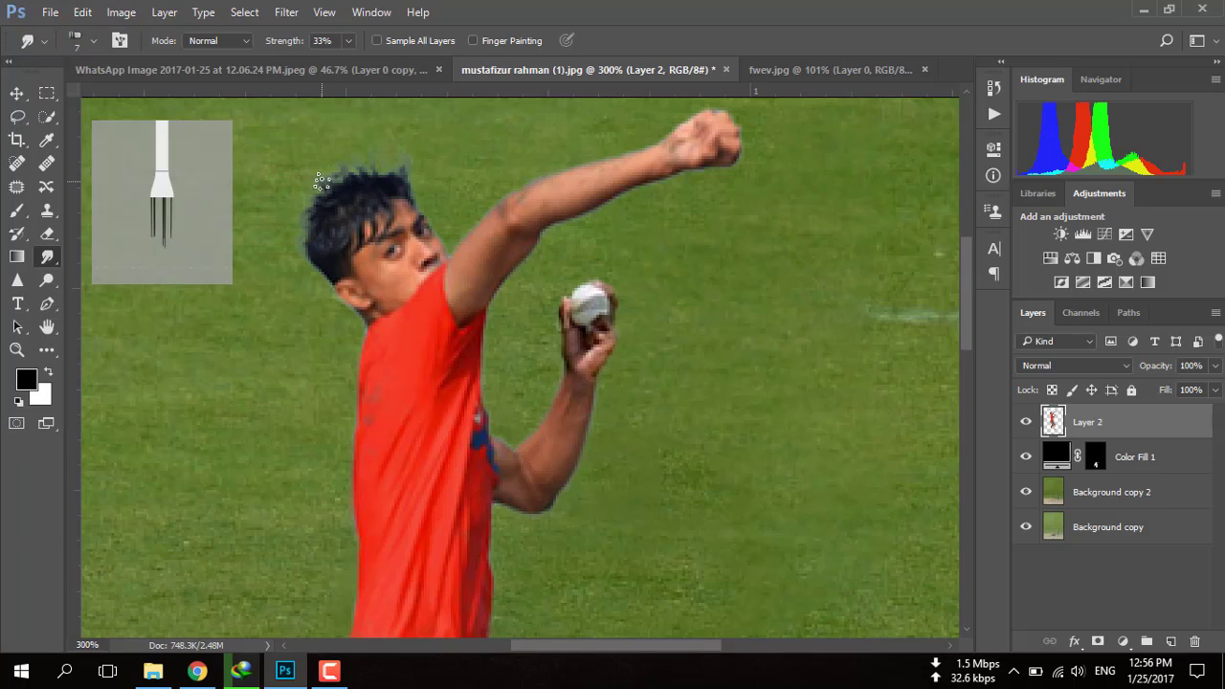
At 58% smudge strength, smudge the hair edge along the top of the head
click(350, 42)
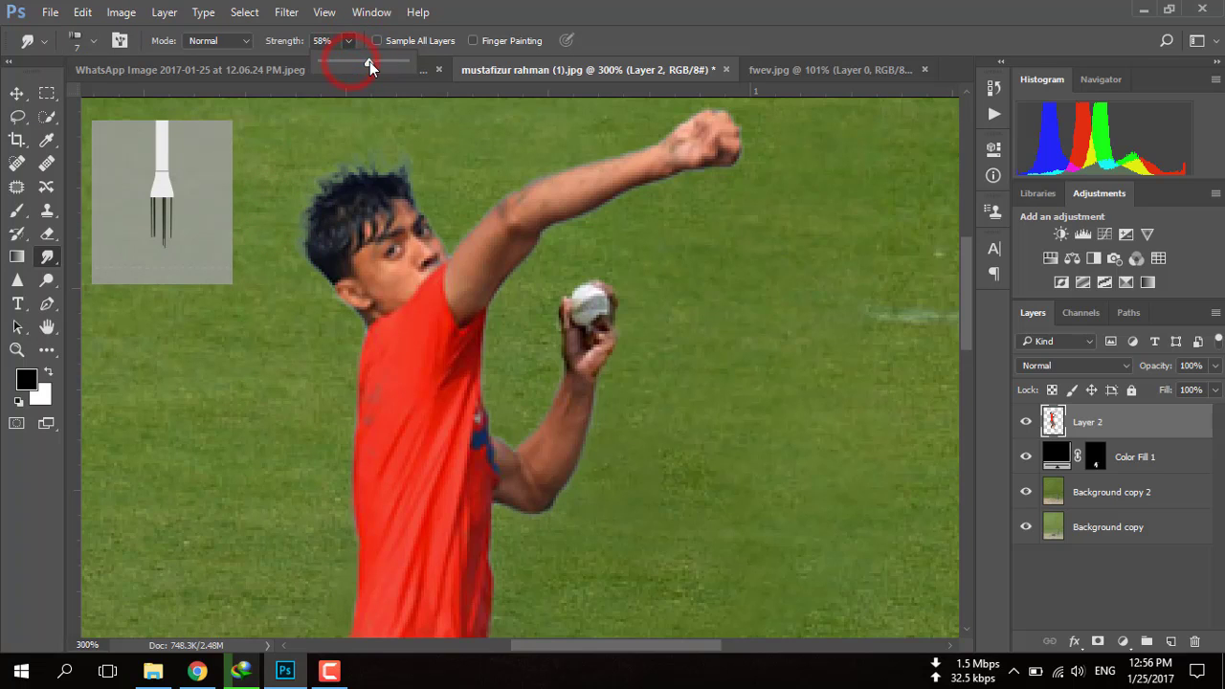
drag(365, 61, 369, 61)
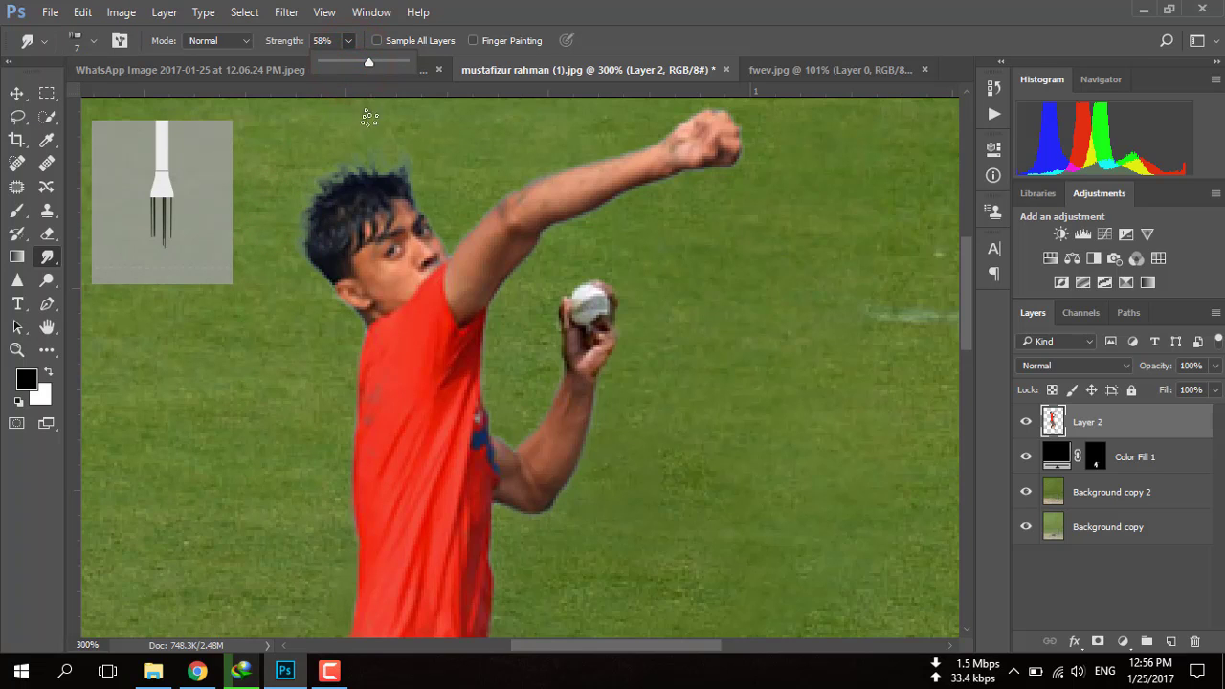
click(400, 181)
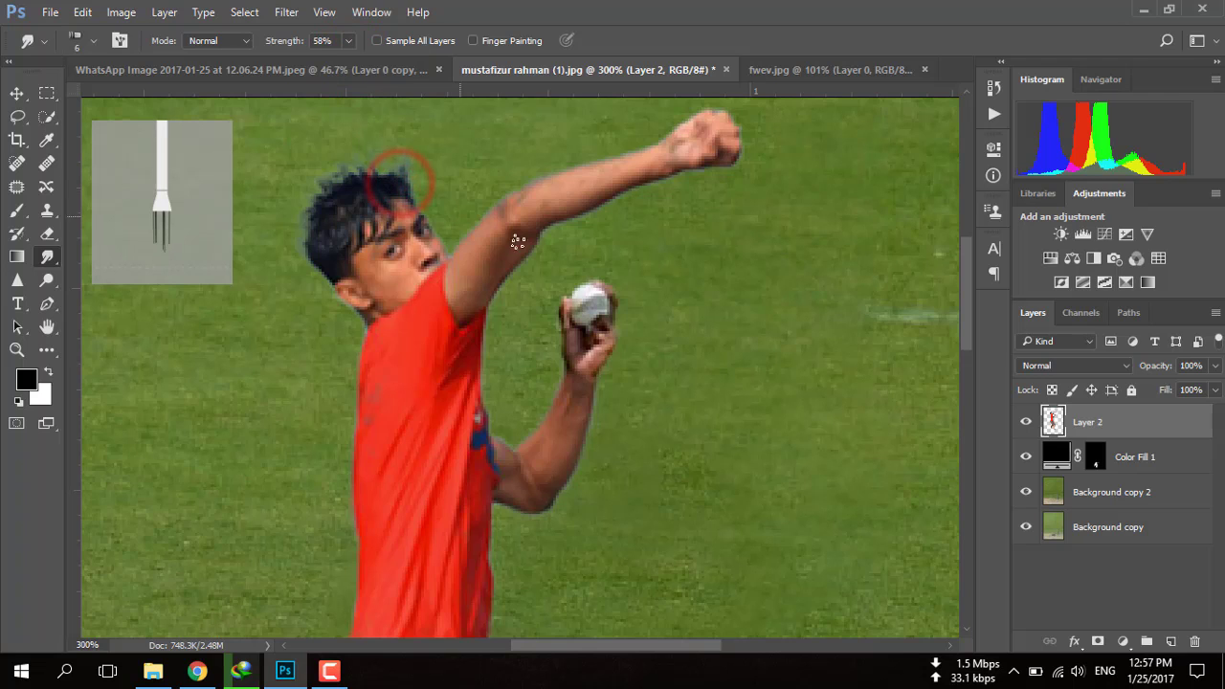
click(395, 183)
click(383, 183)
click(383, 190)
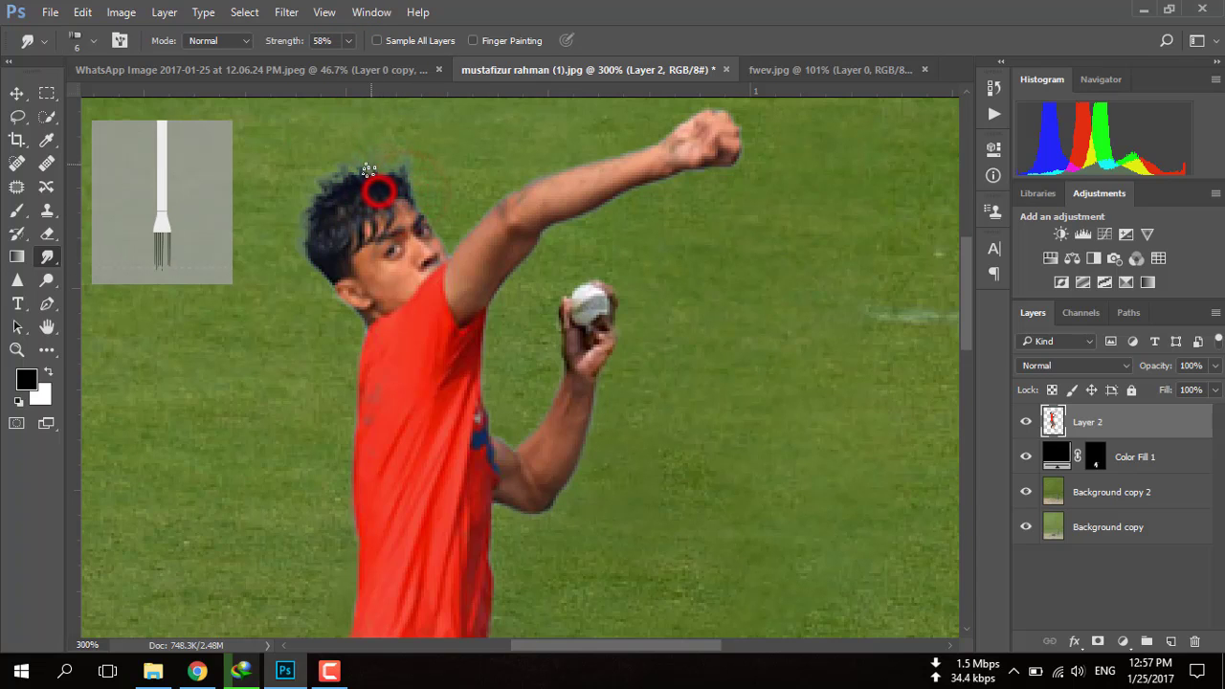
click(364, 181)
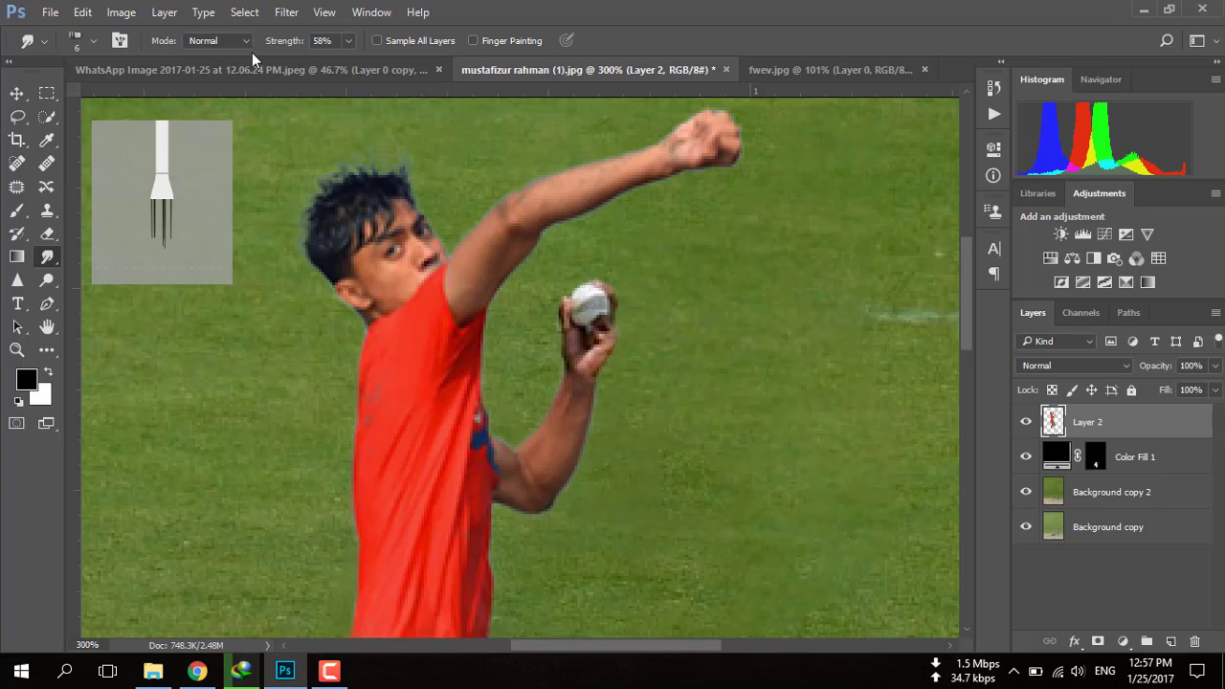
At 88% strength, pull spiky strands up from the top and left side of the hair
click(348, 41)
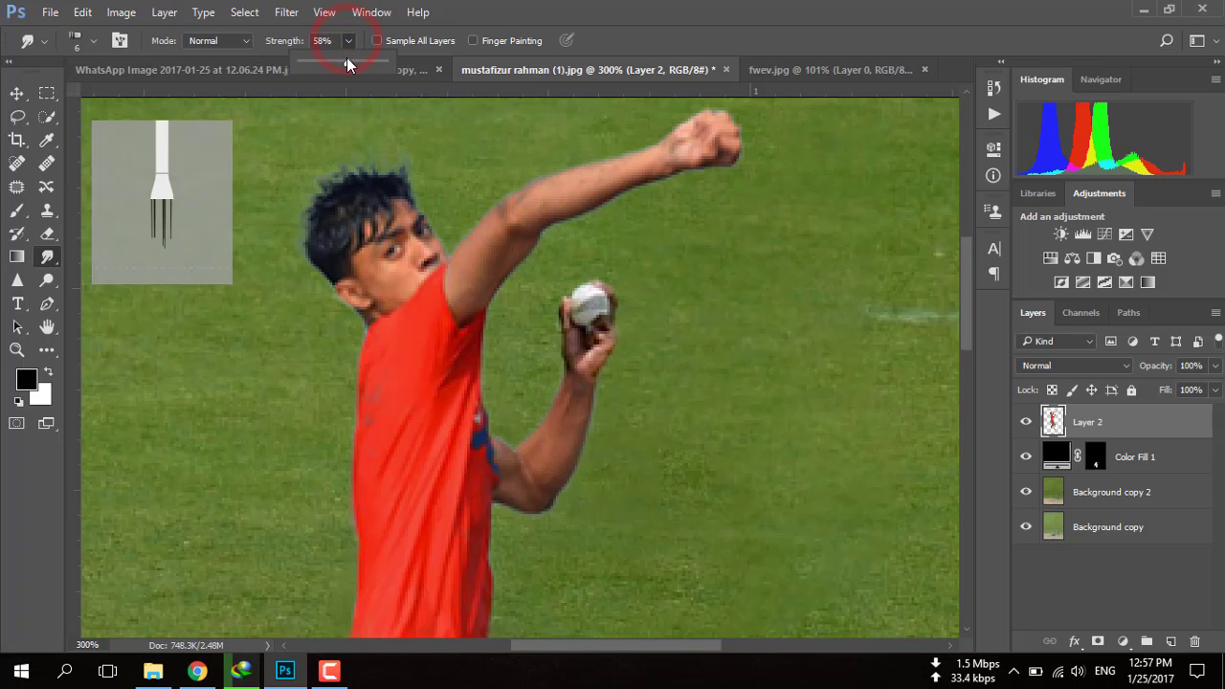
drag(346, 61, 373, 62)
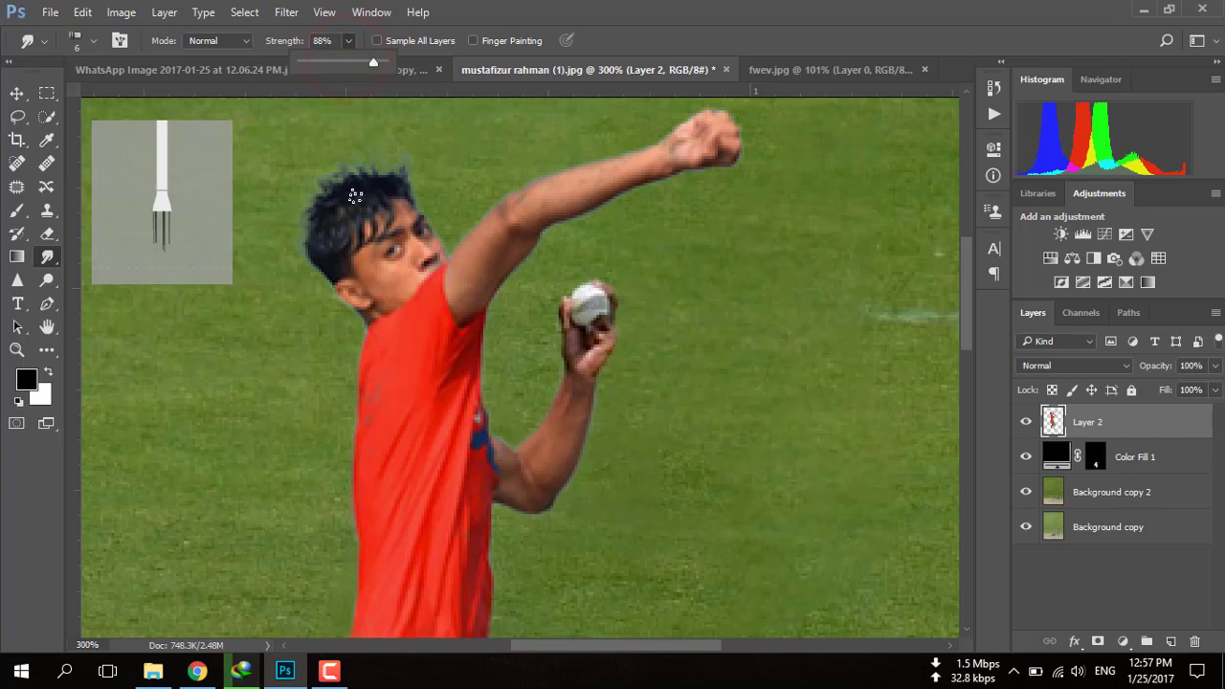
drag(355, 195, 377, 182)
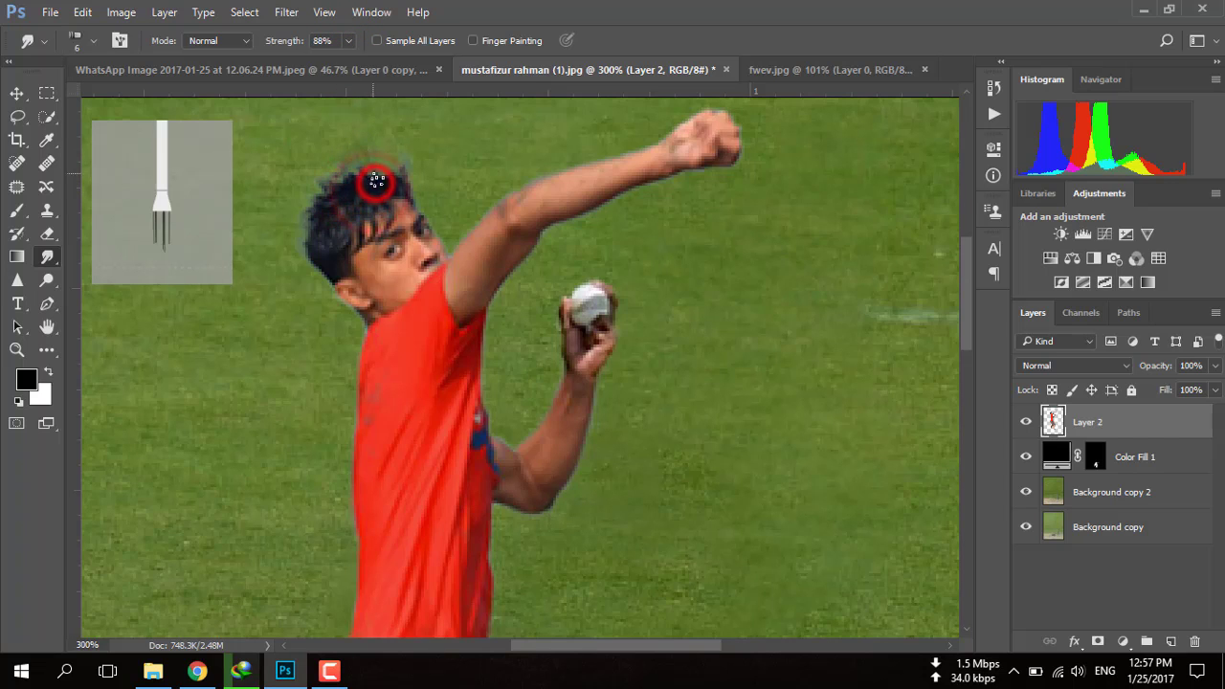
drag(376, 182, 382, 164)
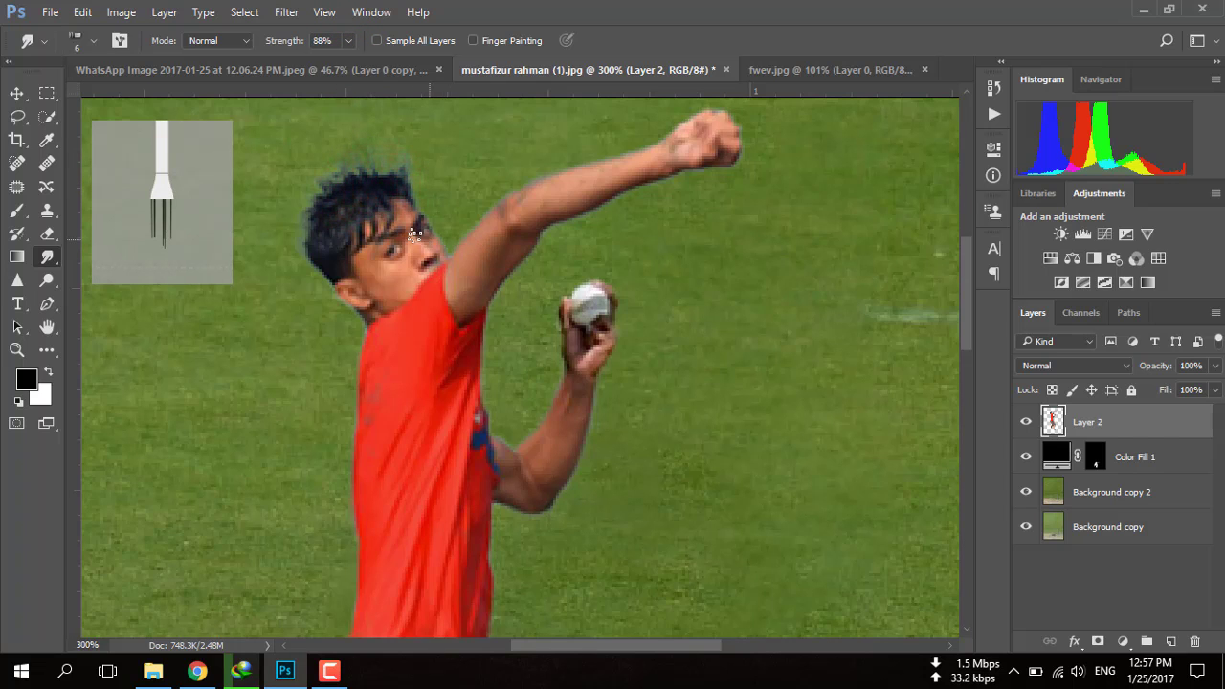
mouse_move(323, 218)
mouse_down()
mouse_move(315, 205)
mouse_move(326, 241)
mouse_up()
Toggle Layer 2 visibility to compare, then fit the image in the window
click(1028, 421)
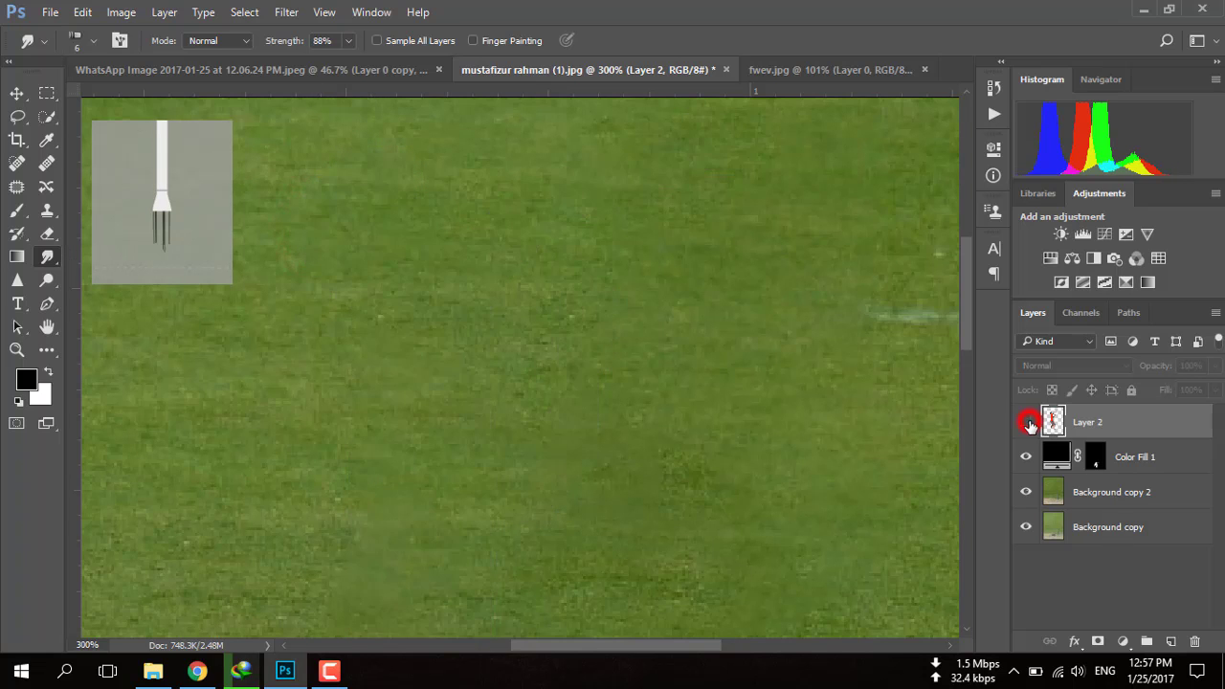
scroll(681, 353, down, 2)
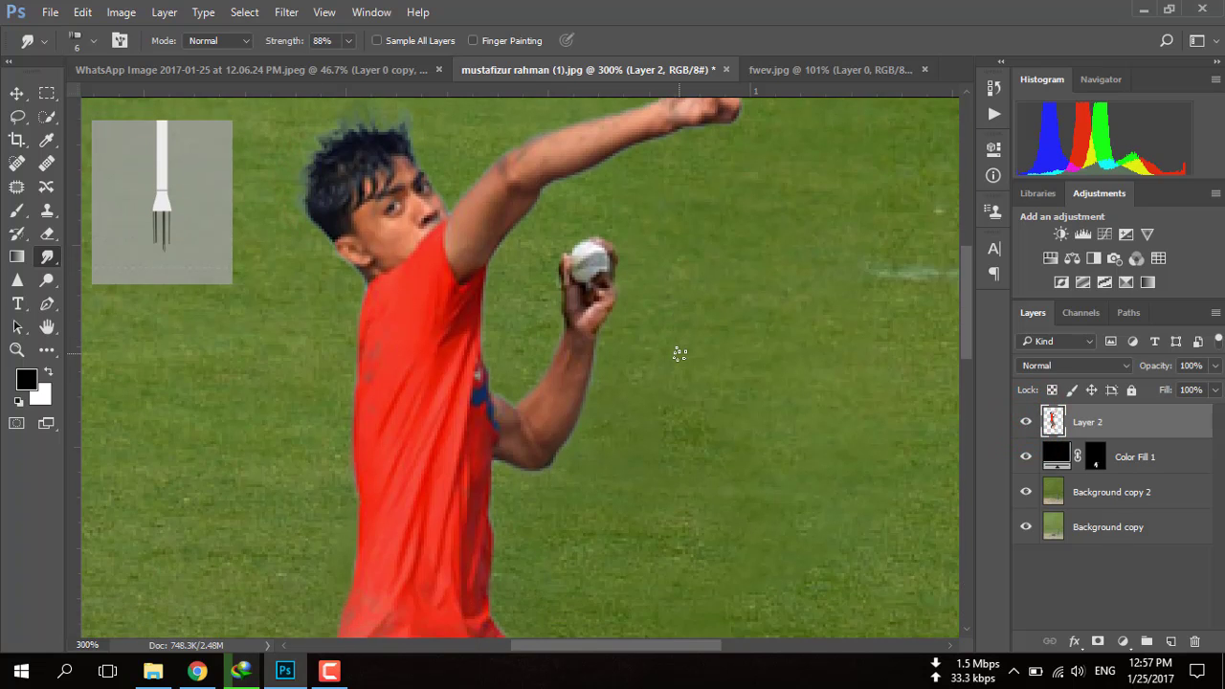
key(ctrl+0)
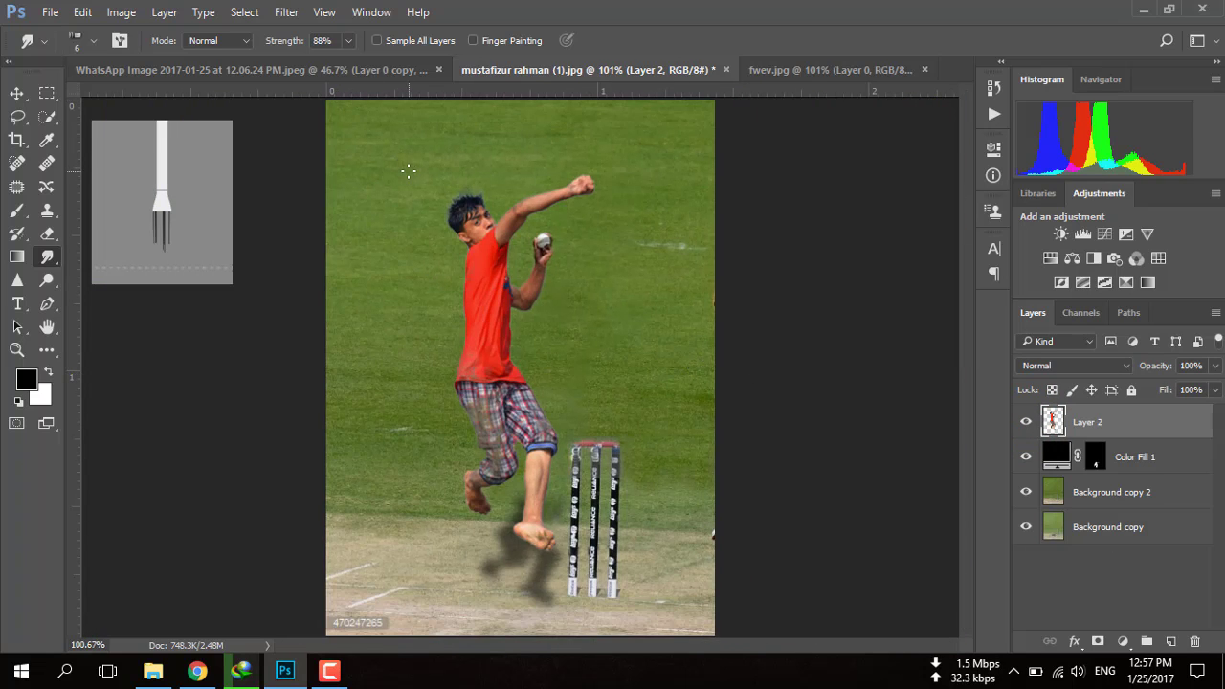
Switch to the Blur Tool with a smaller brush and soften the raised arm's lower edge
right_click(52, 265)
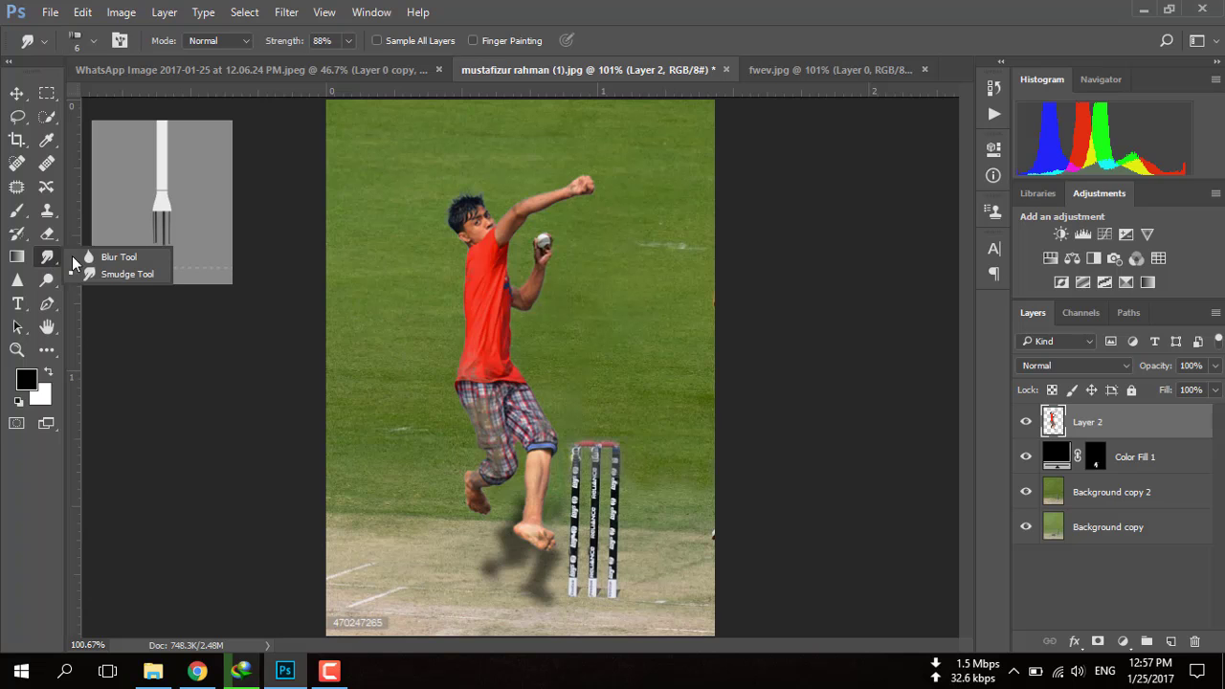
click(105, 257)
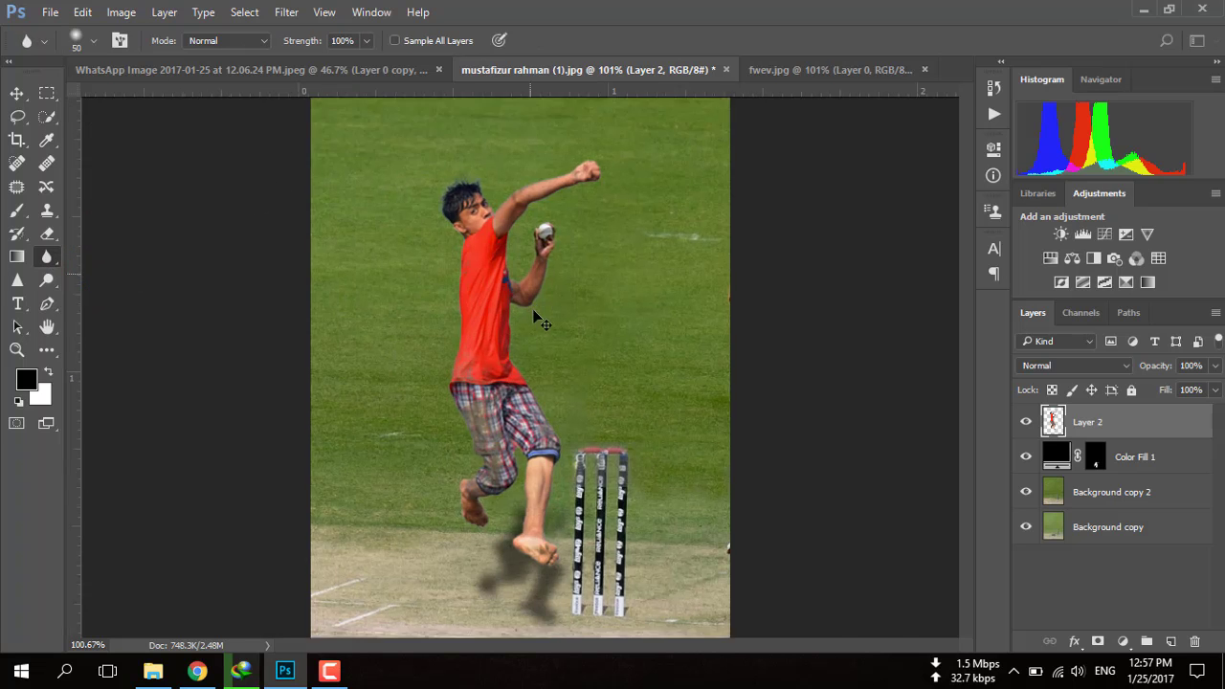
scroll(555, 326, up, 1)
key(bracketleft)
key(bracketleft)
key(bracketleft)
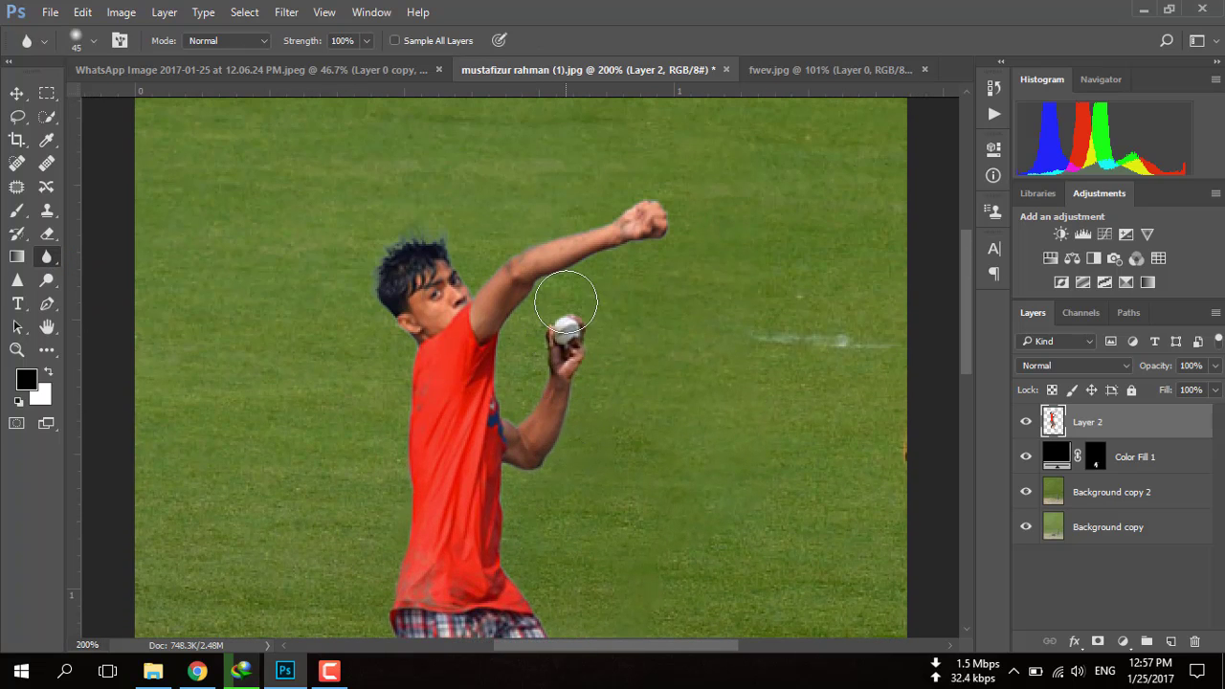
key(bracketleft)
key(bracketleft)
scroll(538, 239, up, 1)
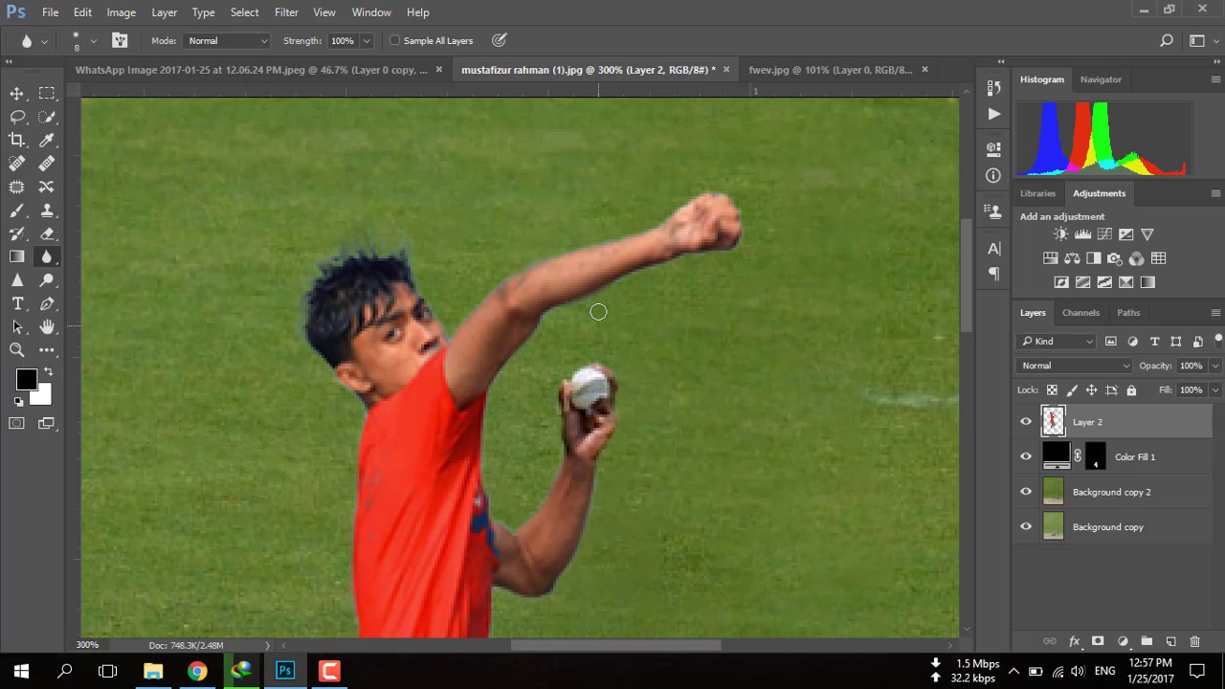
mouse_move(602, 304)
mouse_down()
mouse_move(602, 282)
mouse_move(652, 275)
mouse_up()
Set blur strength to 61% and soften the edges of the raised fist
click(363, 44)
click(334, 61)
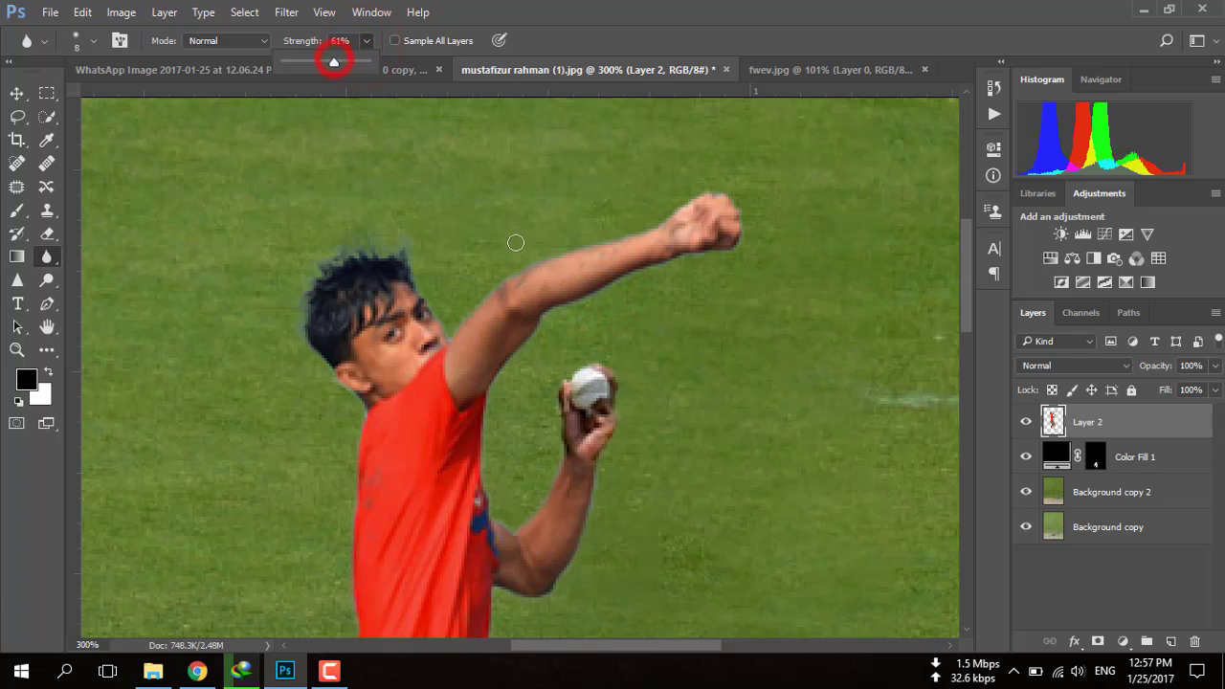
click(521, 264)
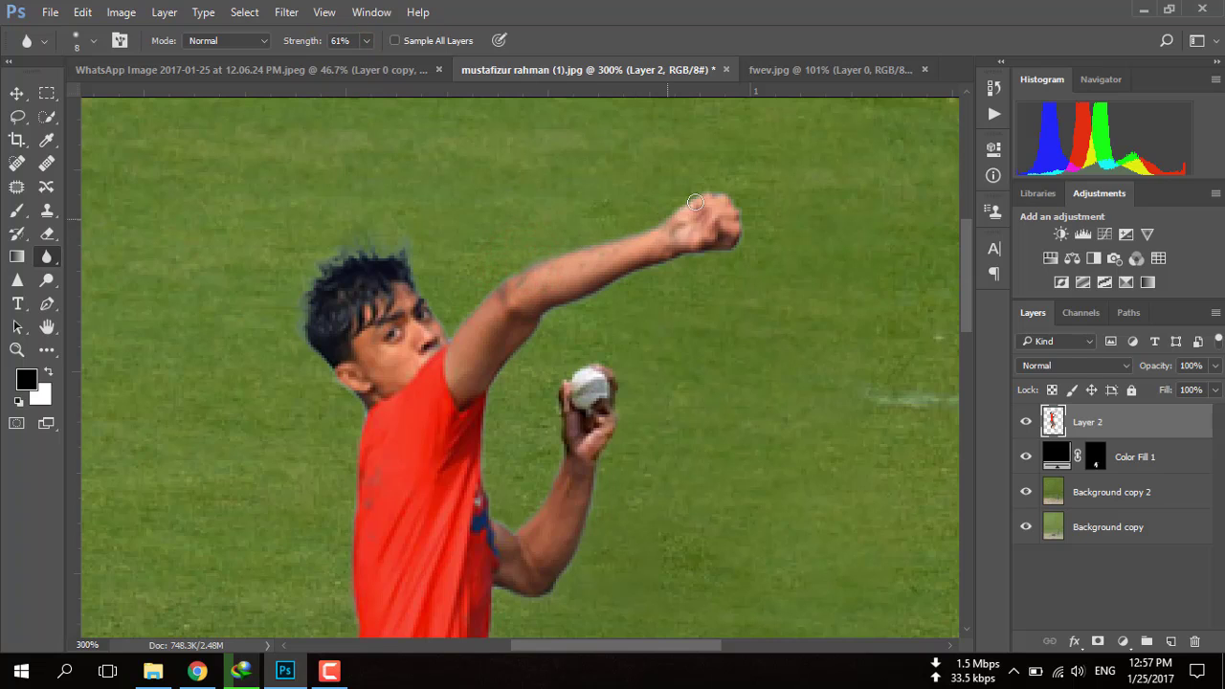
drag(725, 194, 727, 211)
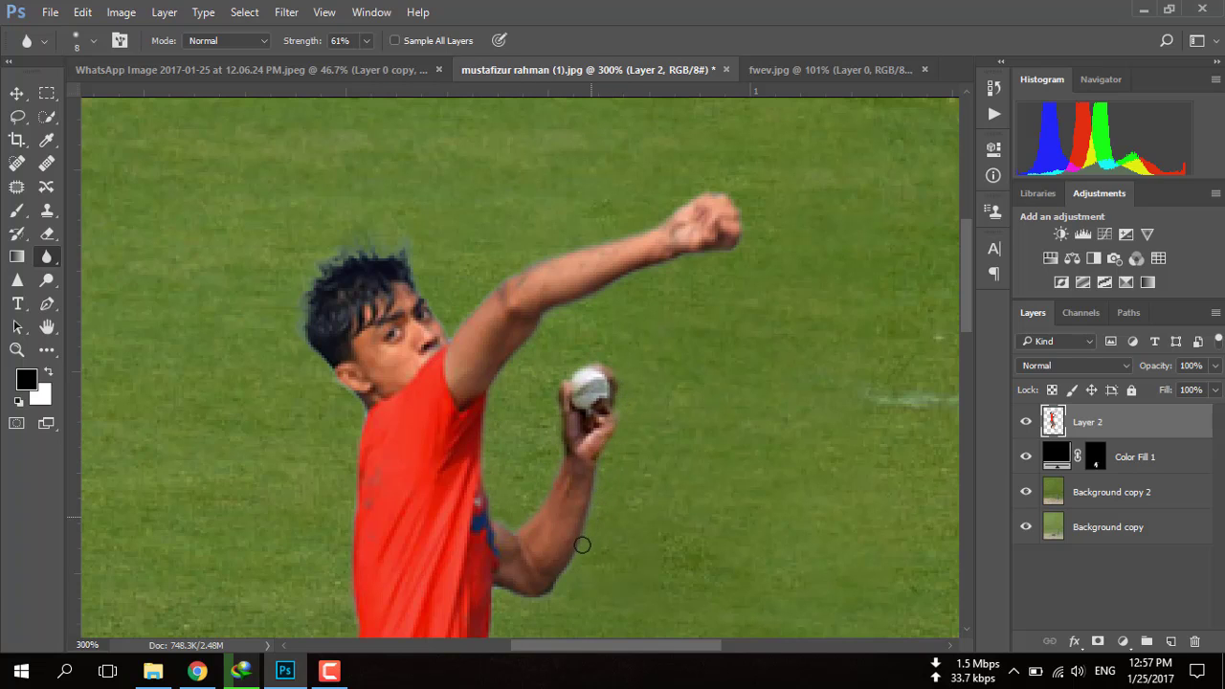
Blur along the lower arm and leg edges against the grass
scroll(582, 545, down, 2)
scroll(582, 544, down, 1)
drag(581, 458, 547, 492)
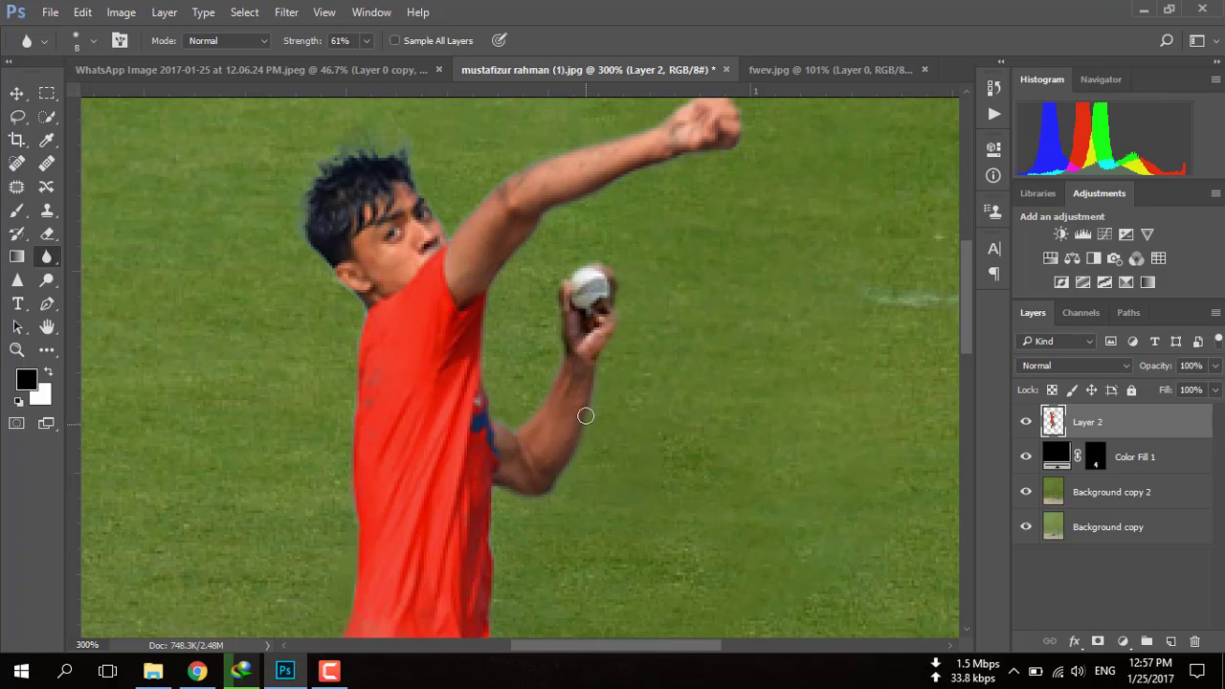
scroll(574, 402, down, 2)
scroll(536, 400, down, 1)
drag(499, 394, 497, 542)
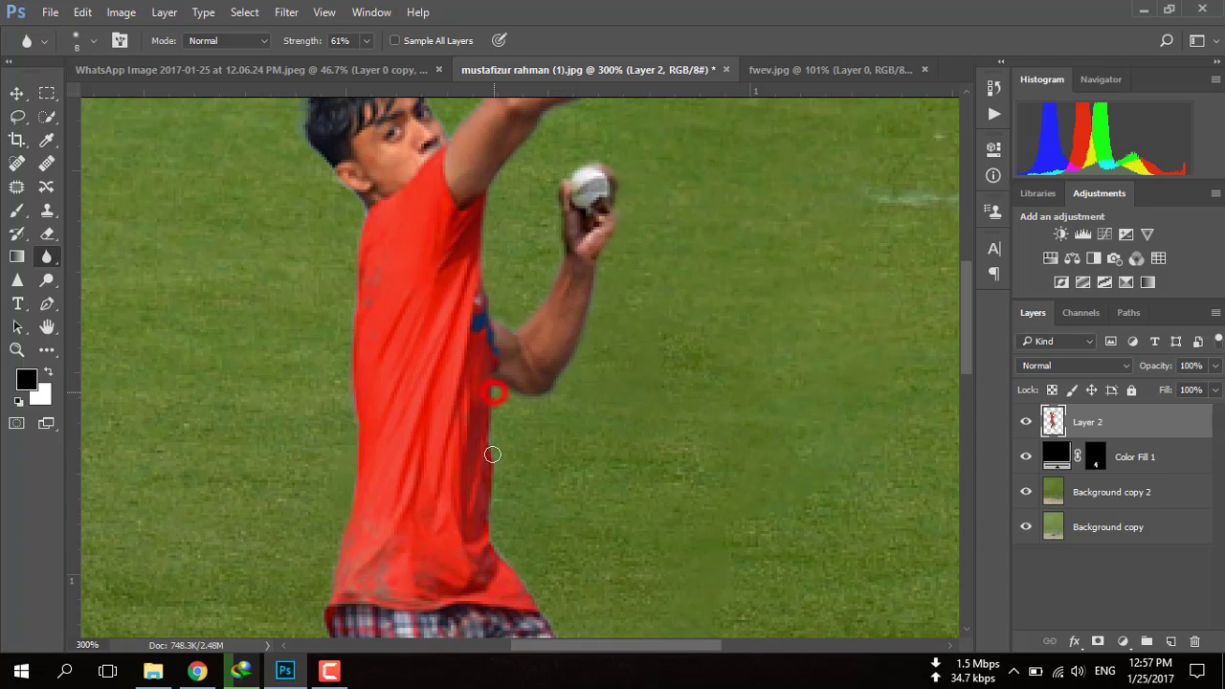
scroll(523, 580, down, 5)
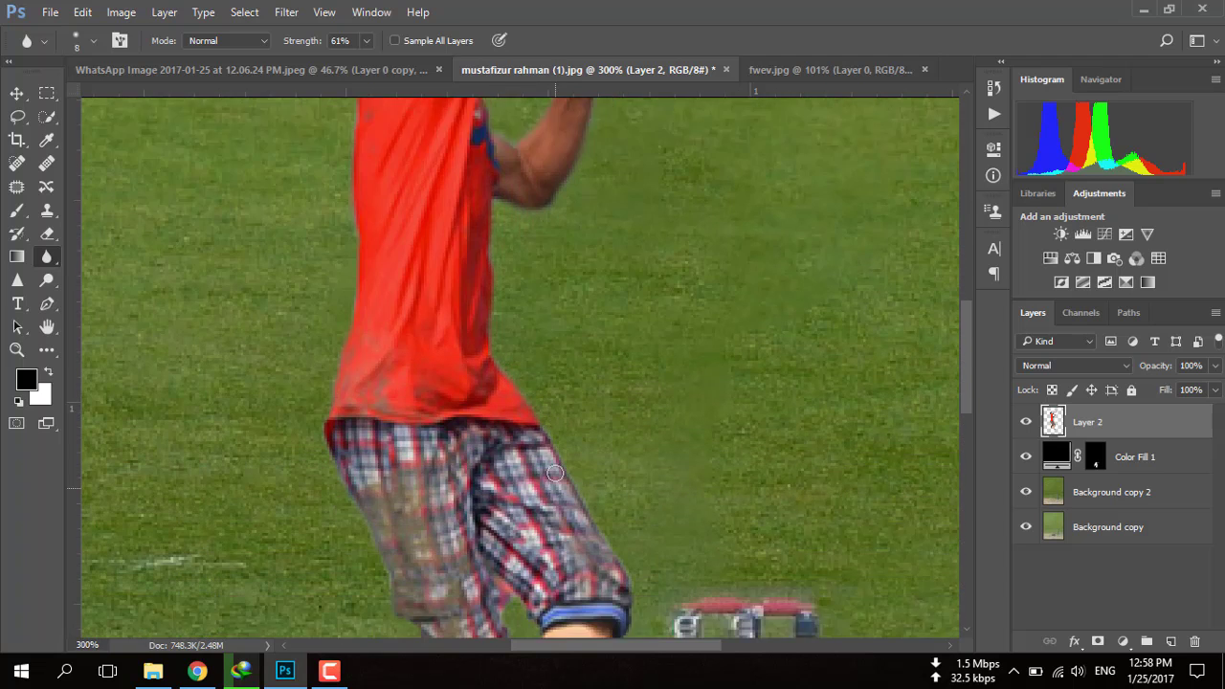
scroll(531, 402, down, 2)
mouse_move(534, 356)
mouse_down()
mouse_move(589, 442)
mouse_move(600, 598)
mouse_up()
scroll(637, 551, down, 4)
scroll(598, 564, down, 2)
scroll(595, 498, down, 1)
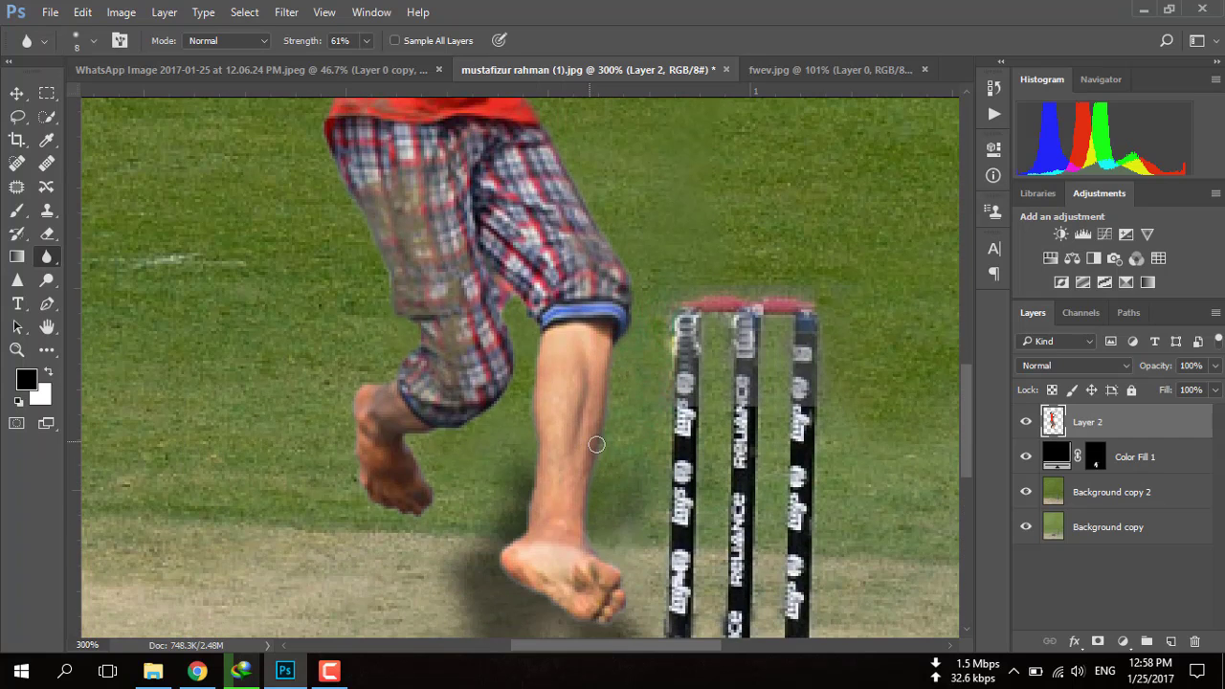
mouse_move(594, 446)
mouse_down()
mouse_move(588, 517)
mouse_move(623, 585)
mouse_move(616, 617)
mouse_move(542, 599)
mouse_up()
Soften the shorts edge near the crotch
drag(506, 274, 505, 329)
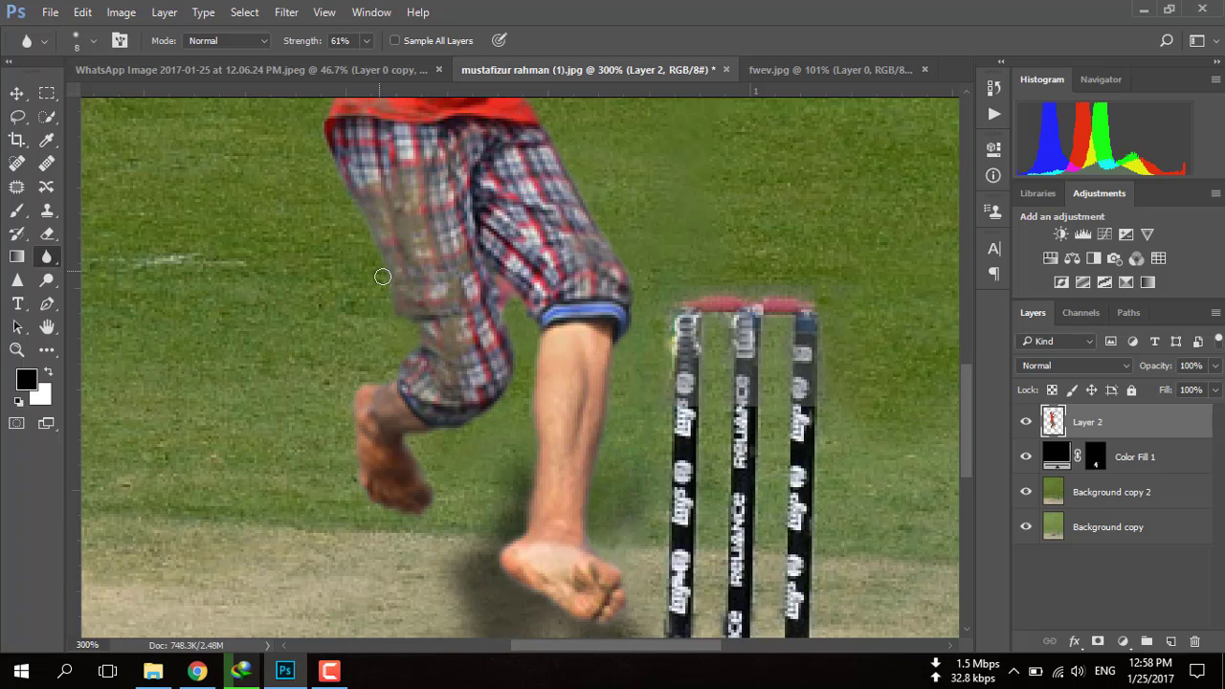
scroll(386, 335, up, 2)
mouse_move(325, 235)
mouse_down()
mouse_move(363, 329)
mouse_move(320, 291)
mouse_up()
scroll(363, 329, up, 2)
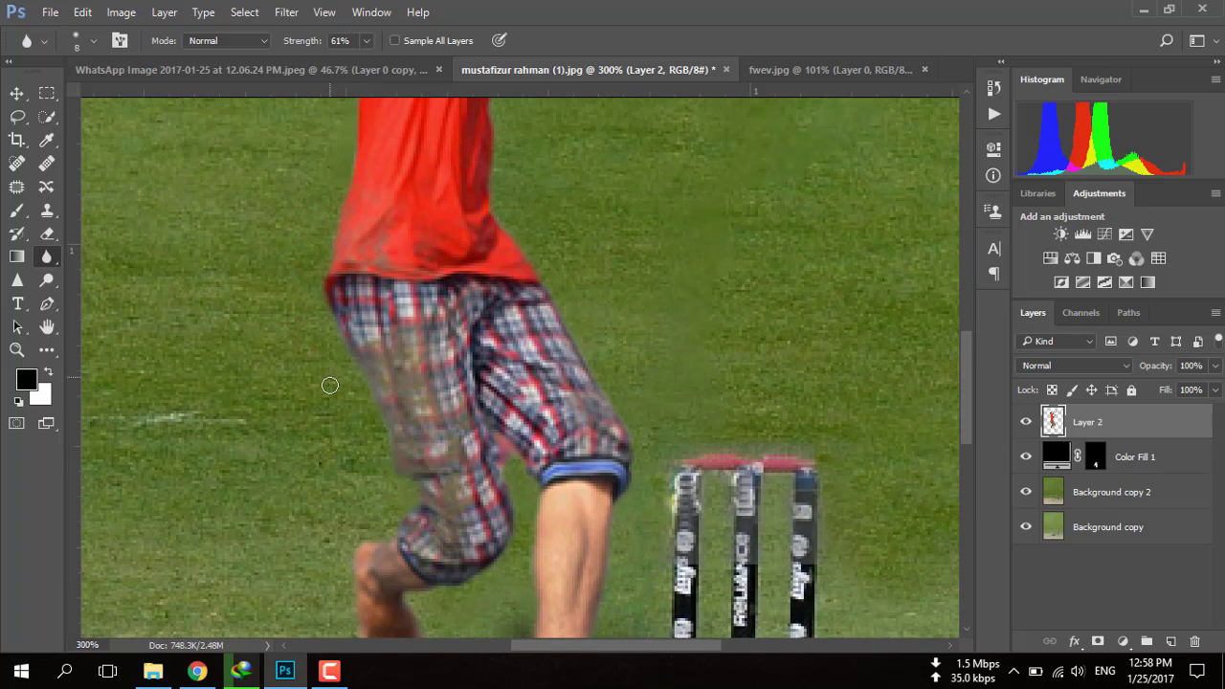
scroll(329, 384, up, 3)
scroll(342, 233, up, 2)
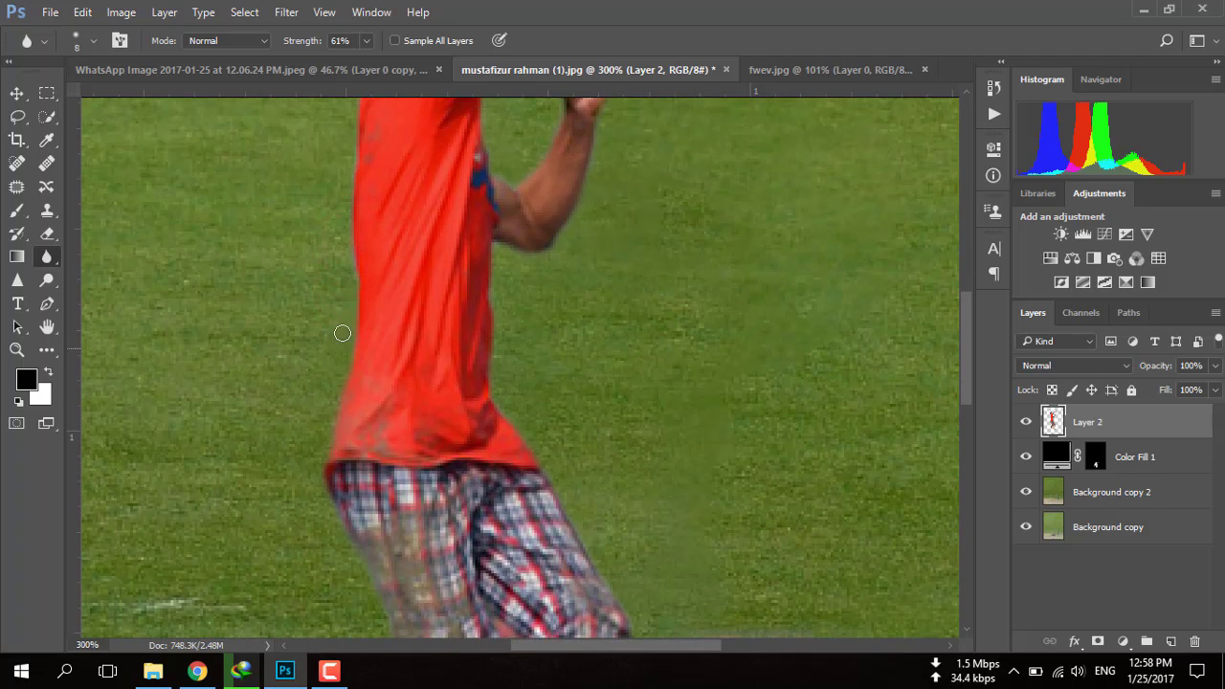
Soften the left edge of the shirt and the hair outline on the left and top
drag(353, 342, 330, 342)
scroll(369, 391, up, 4)
scroll(368, 390, up, 1)
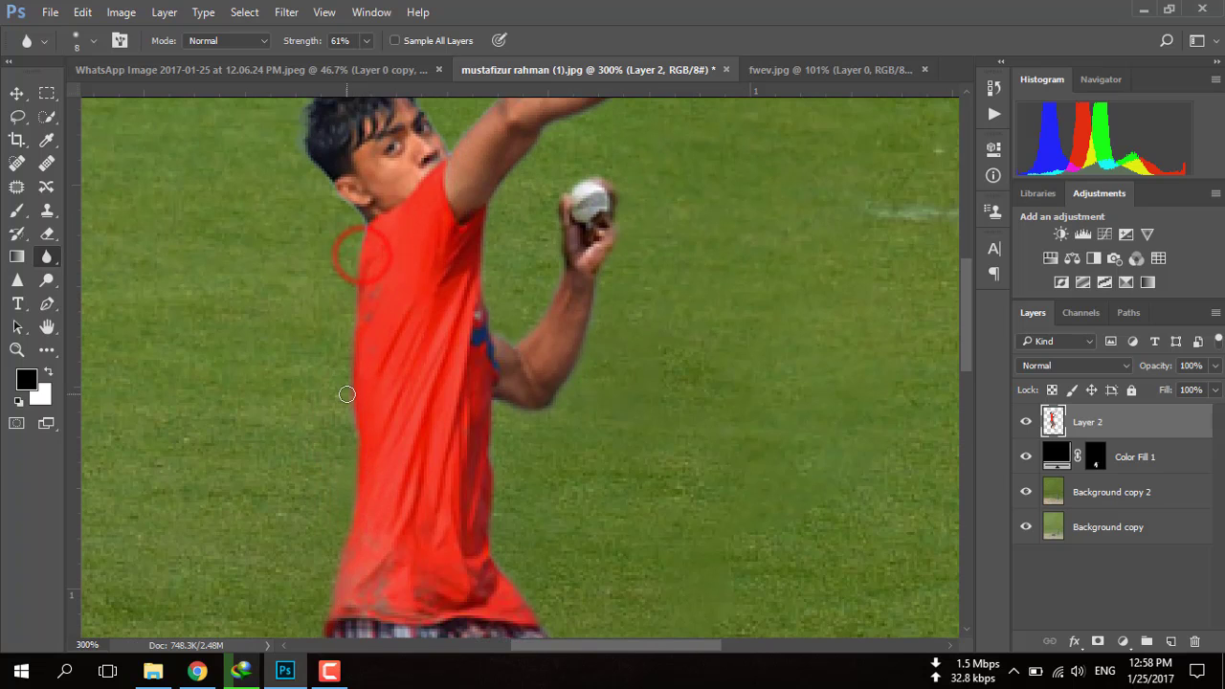
scroll(352, 287, up, 2)
drag(359, 325, 342, 318)
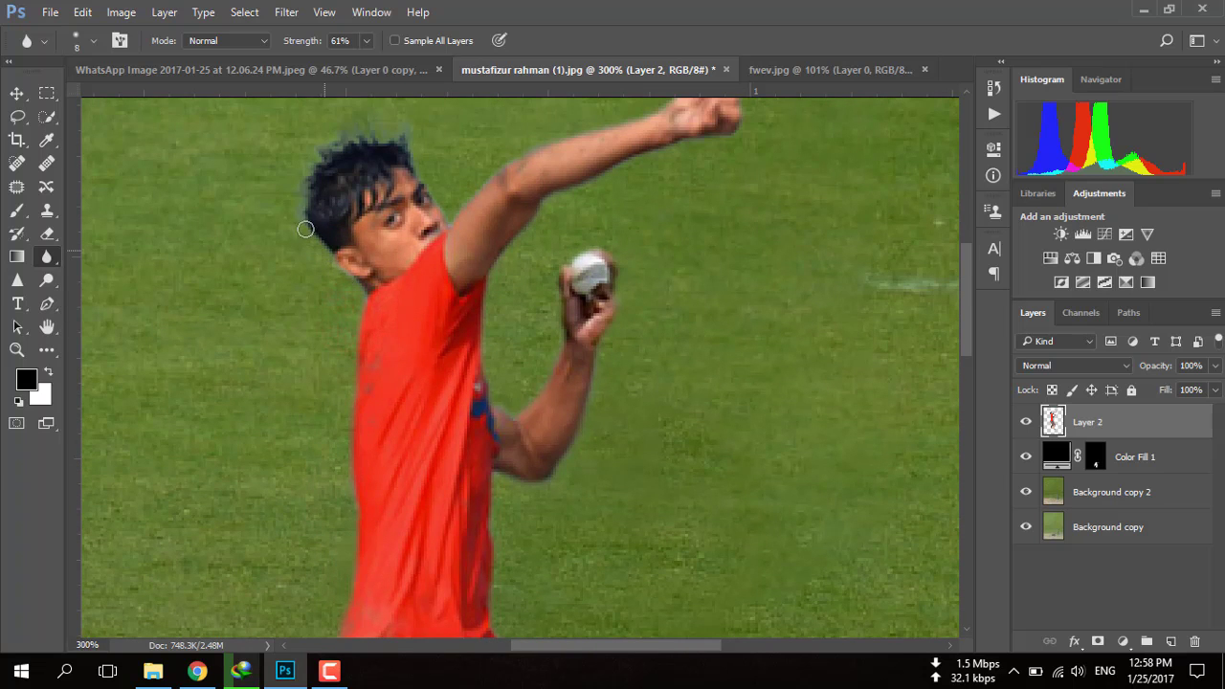
drag(307, 163, 325, 144)
mouse_move(402, 124)
mouse_down()
mouse_move(341, 137)
mouse_move(396, 150)
mouse_move(336, 156)
mouse_move(363, 145)
mouse_move(436, 178)
mouse_up()
Start a Tilt-Shift blur from the Blur Gallery on the Background copy 2 layer
key(ctrl+0)
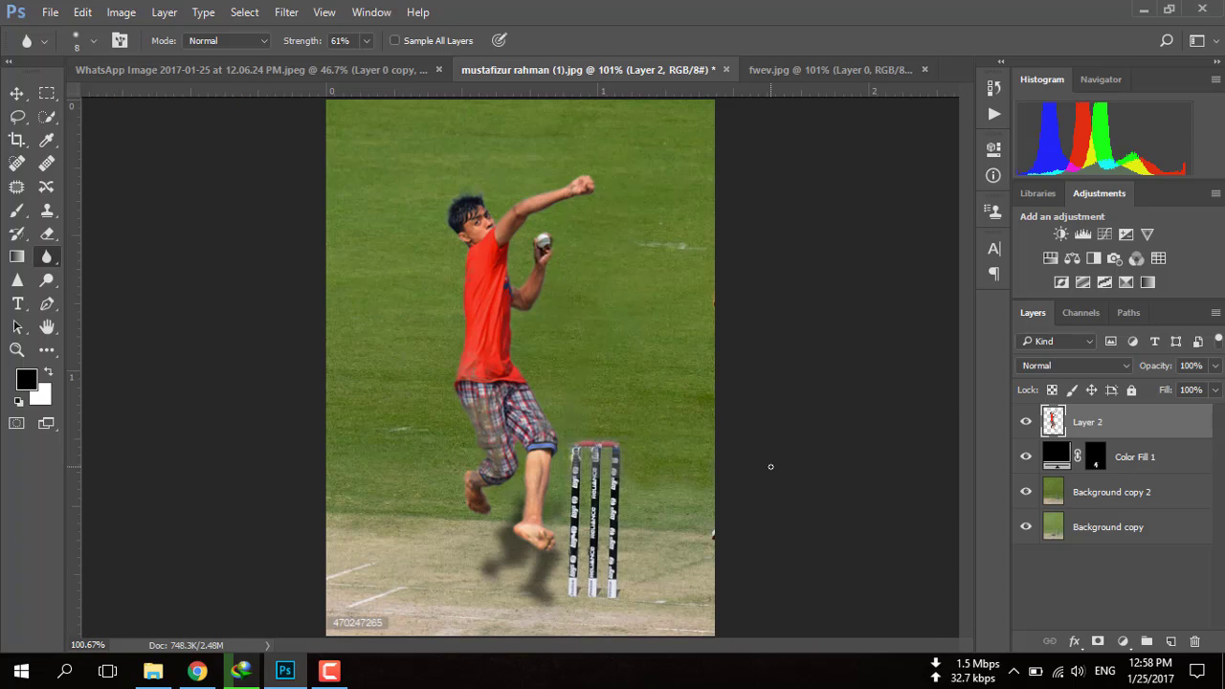
click(1130, 492)
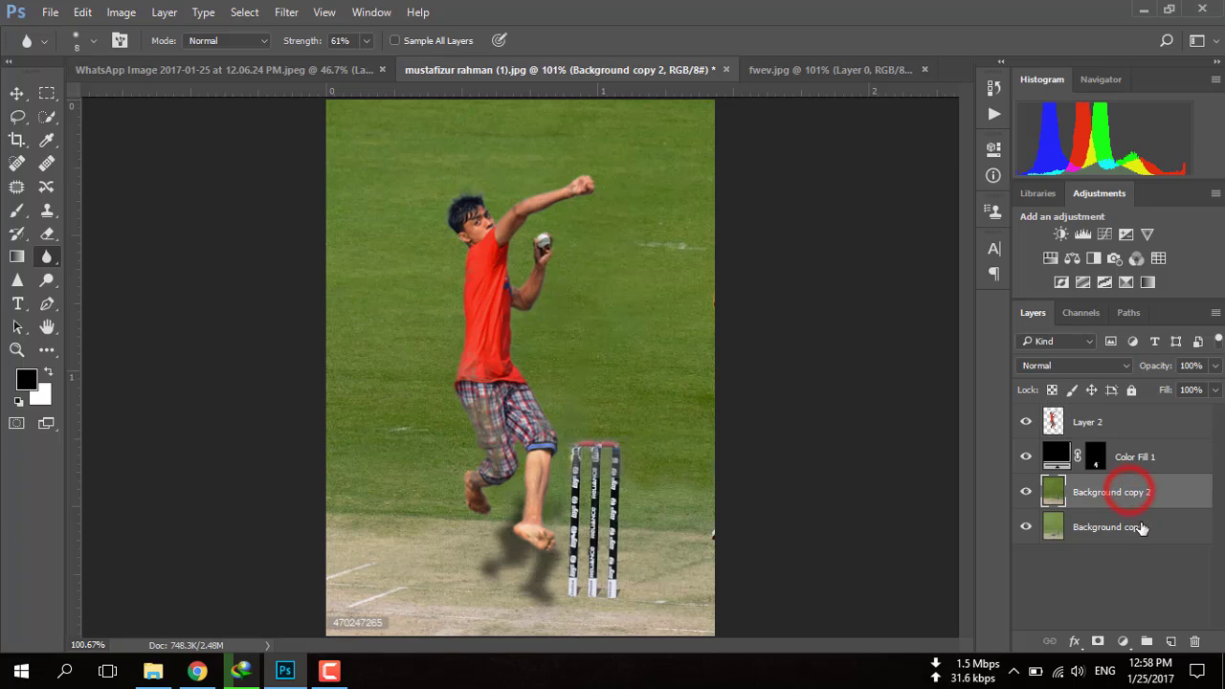
click(286, 12)
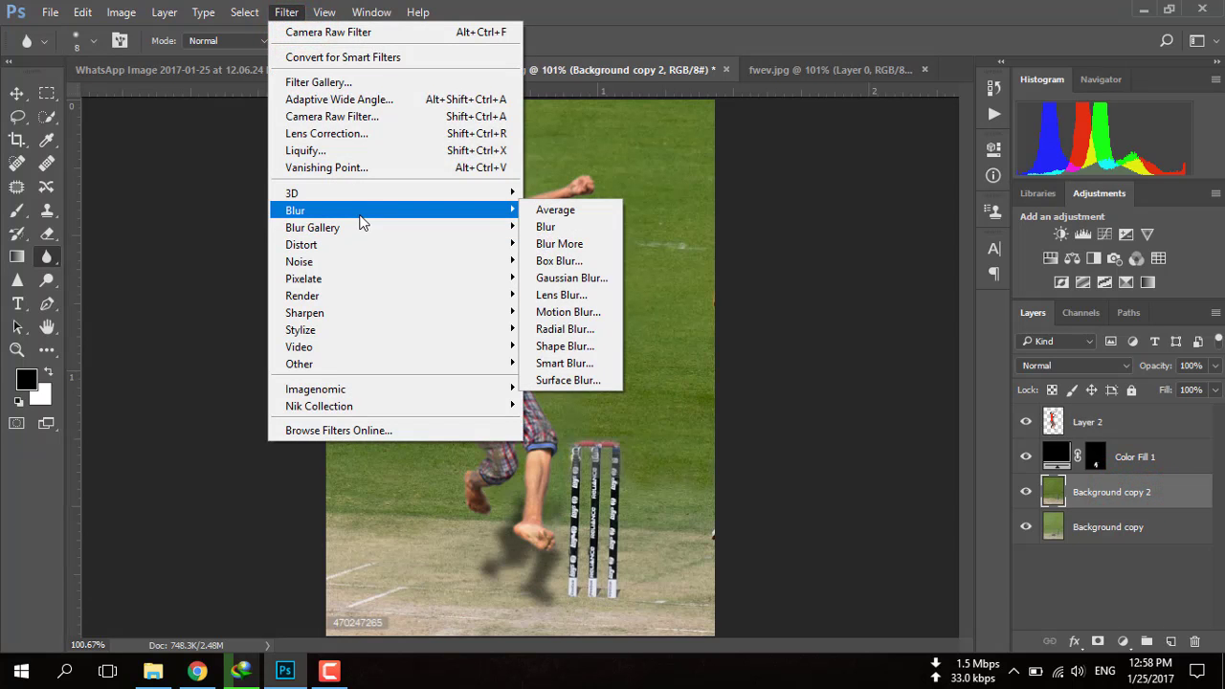
mouse_move(313, 228)
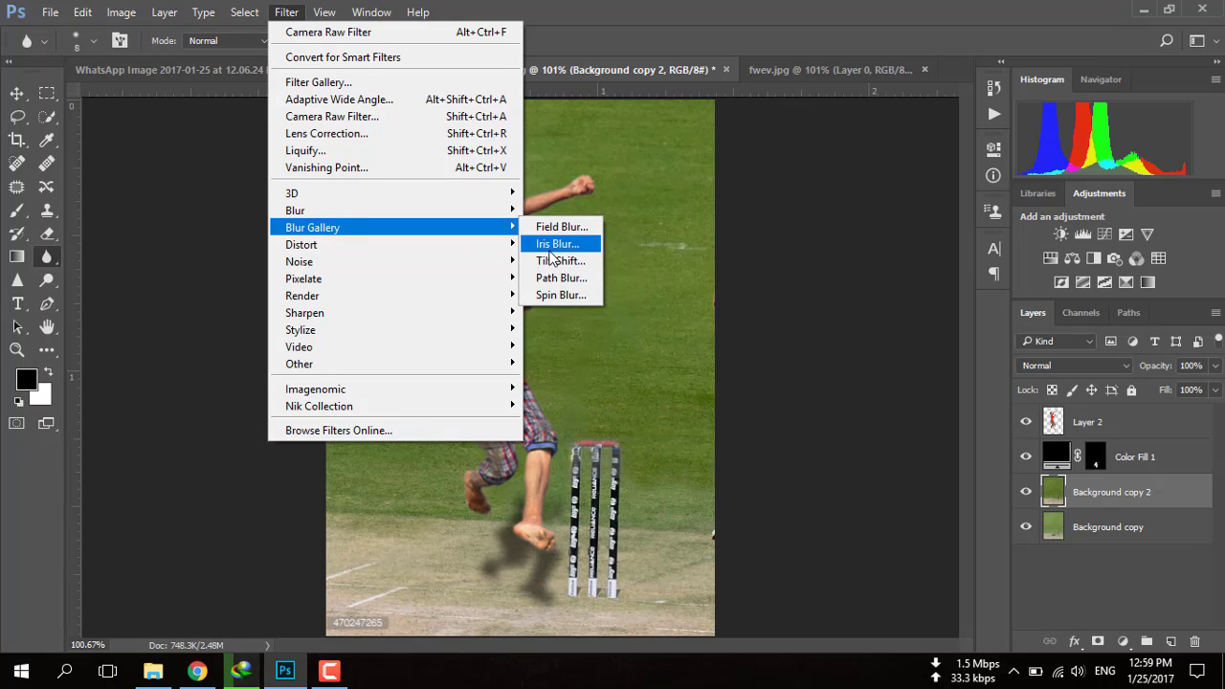
click(562, 261)
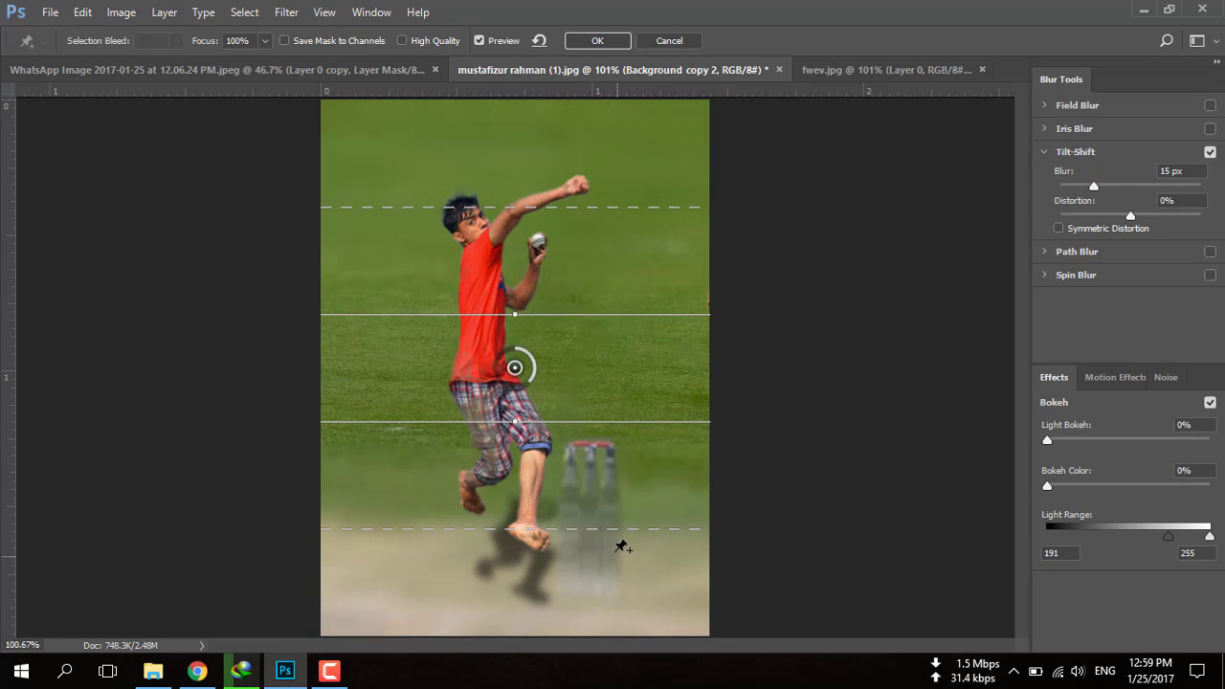
Position the tilt-shift focus lines so the sharp band covers the bowler's feet and stumps
drag(618, 432, 623, 577)
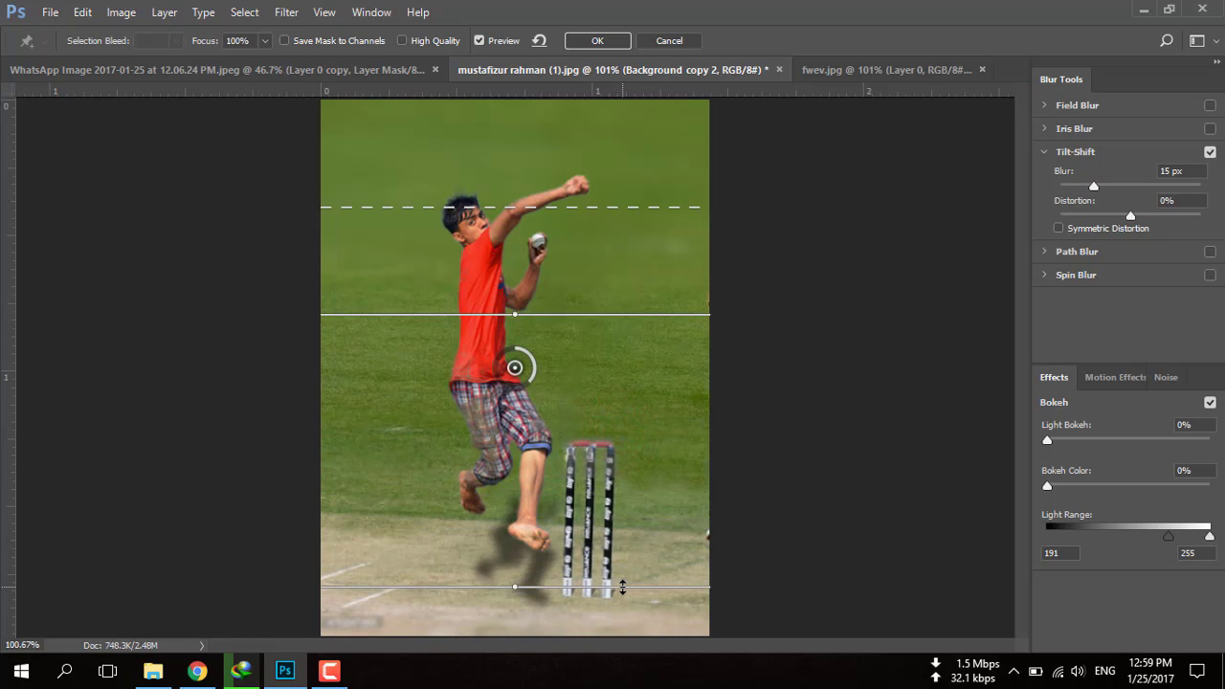
drag(623, 577, 623, 594)
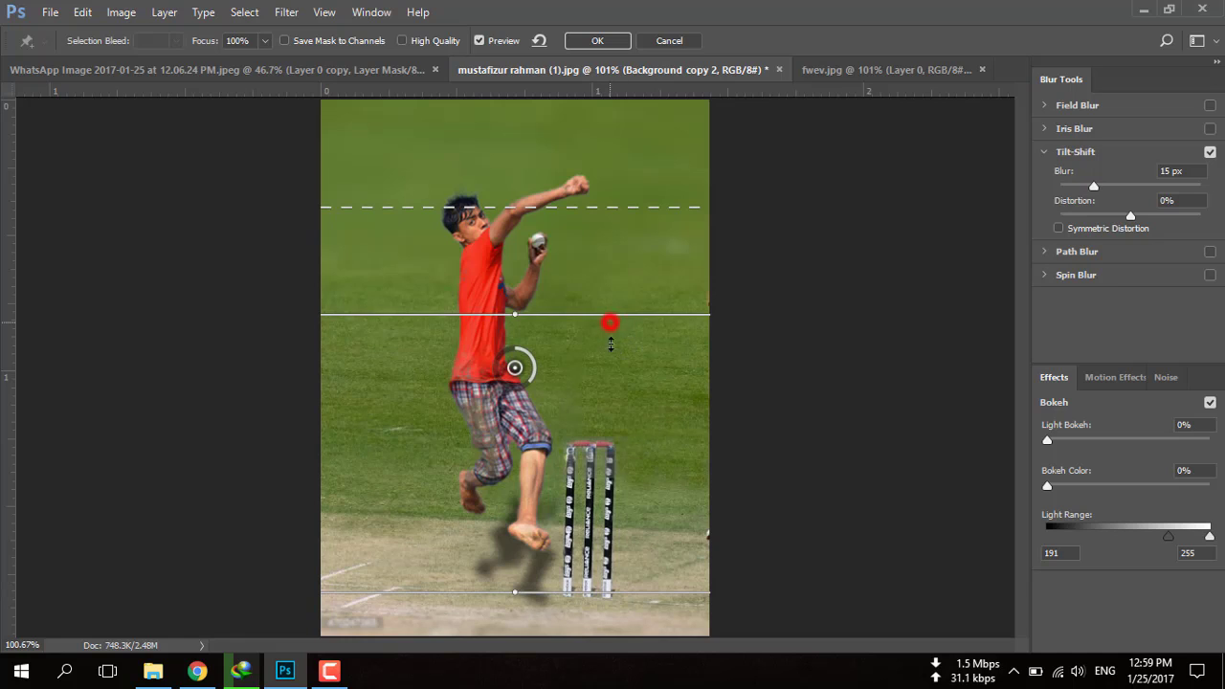
drag(607, 320, 607, 370)
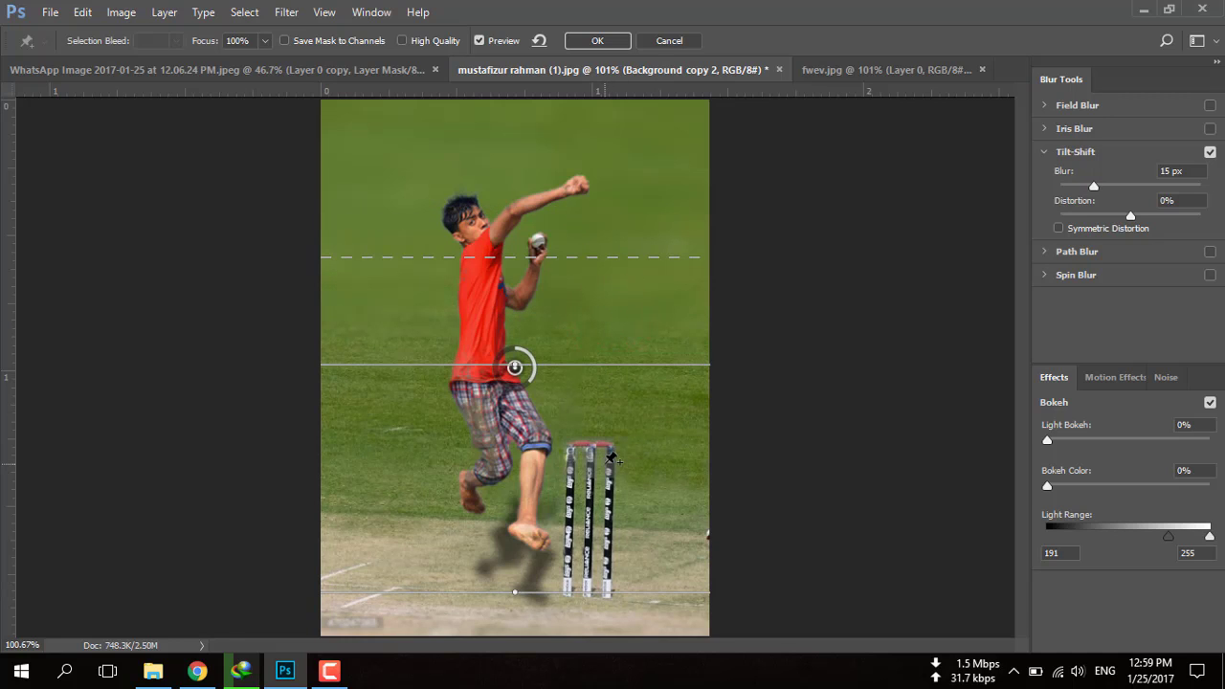
drag(515, 367, 515, 502)
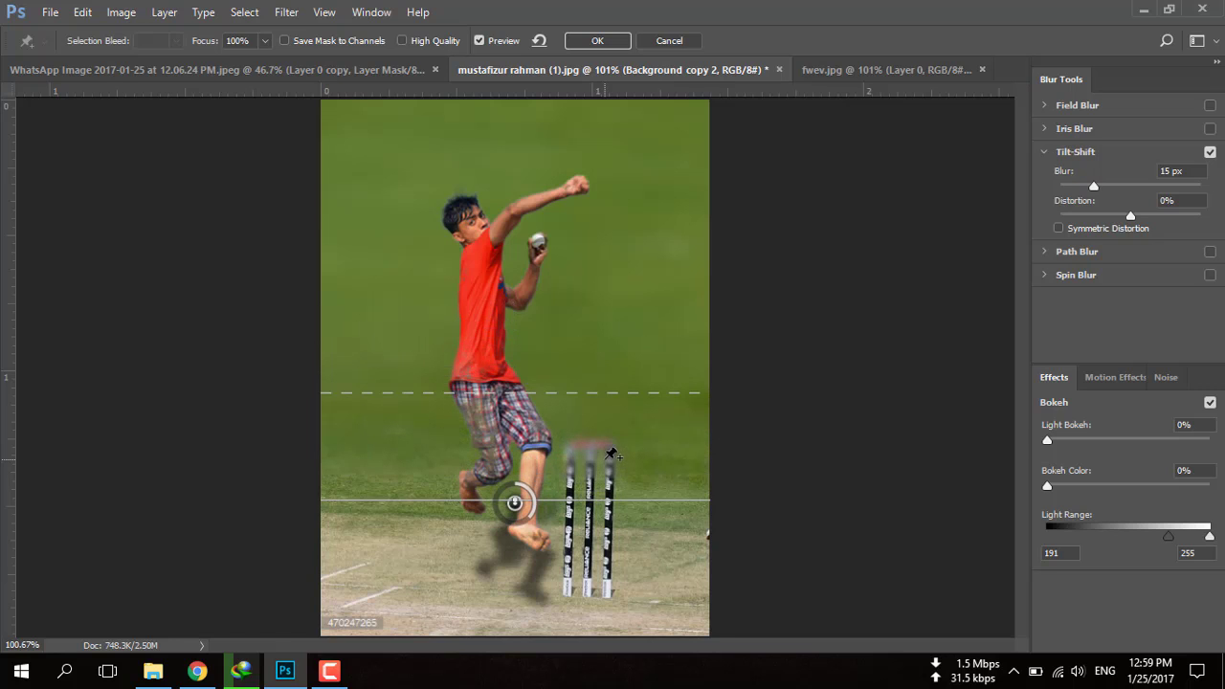
key(ctrl+minus)
key(ctrl+minus)
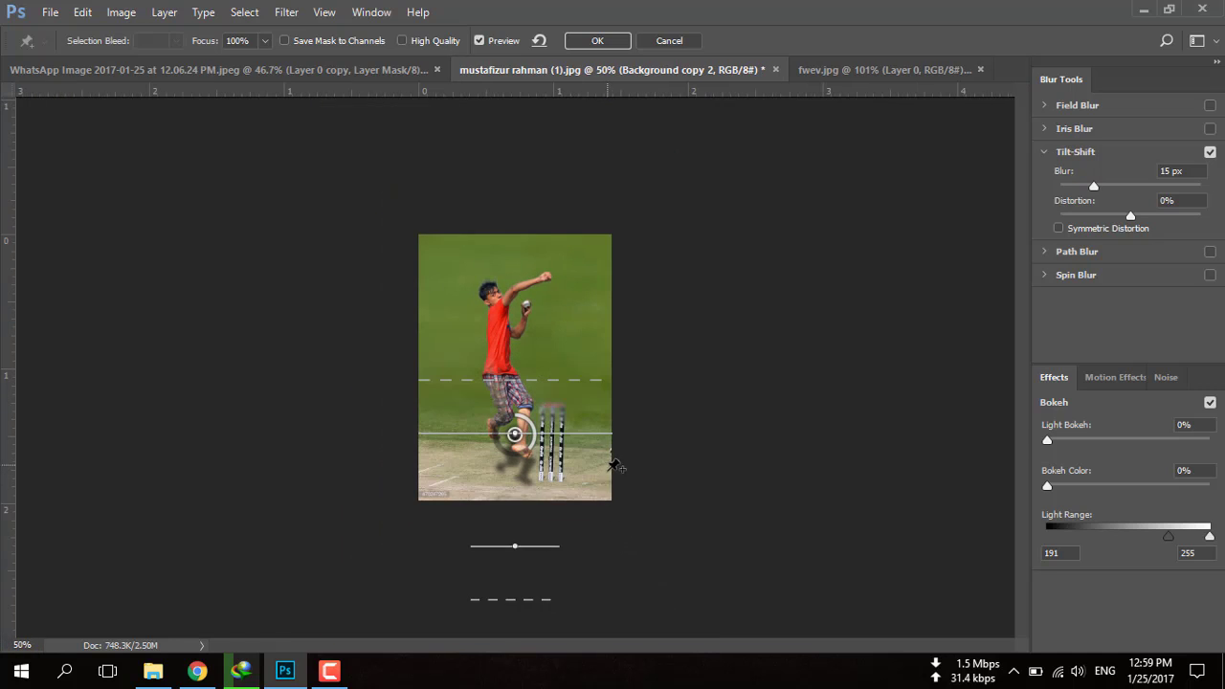
drag(545, 547, 550, 479)
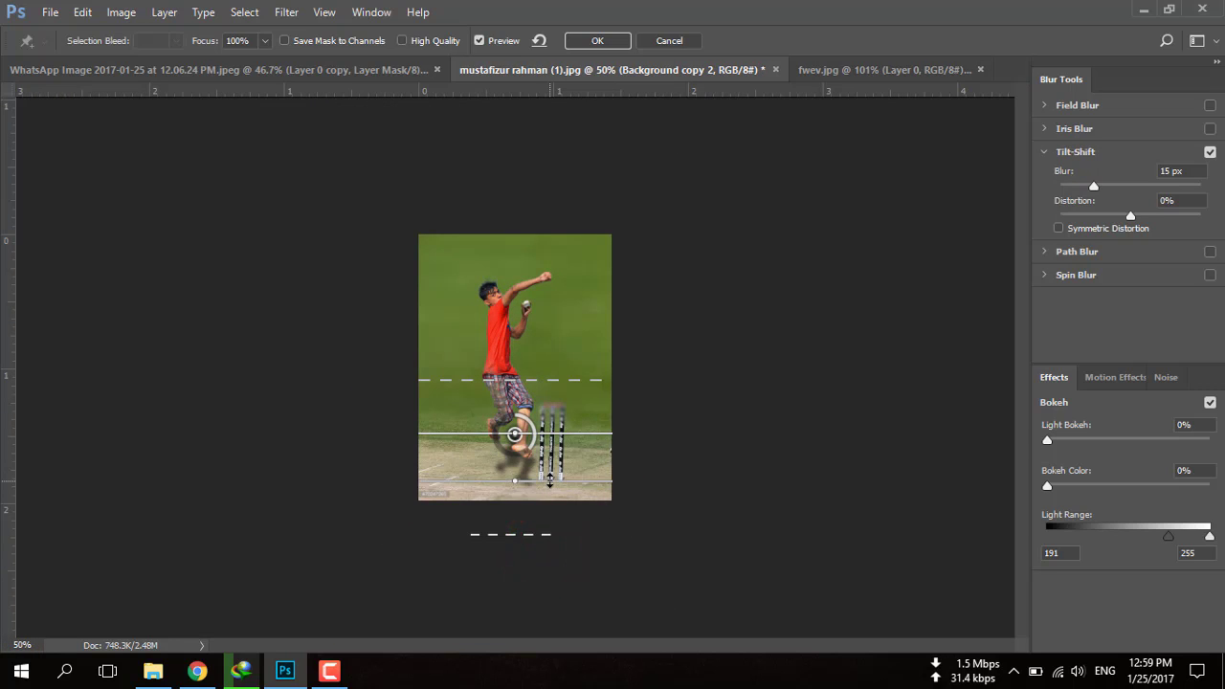
drag(549, 533, 551, 514)
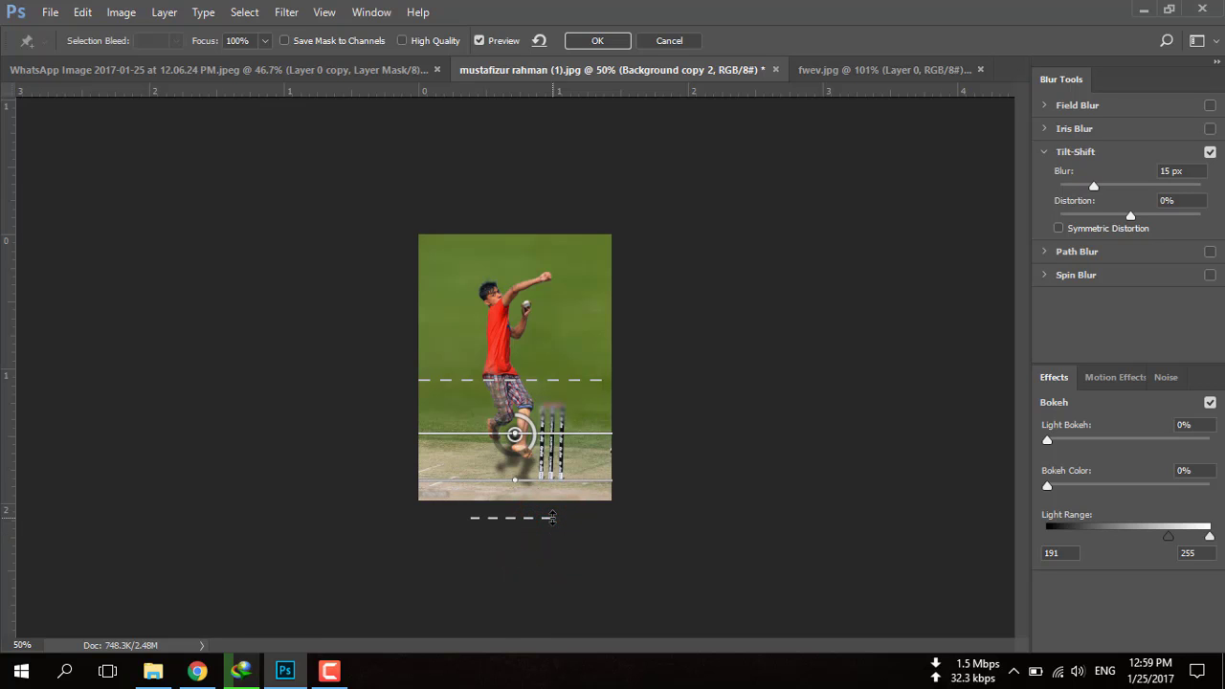
Fine-tune the focus and transition lines, set Blur to 6 px, and toggle Preview
key(ctrl+0)
drag(564, 393, 563, 287)
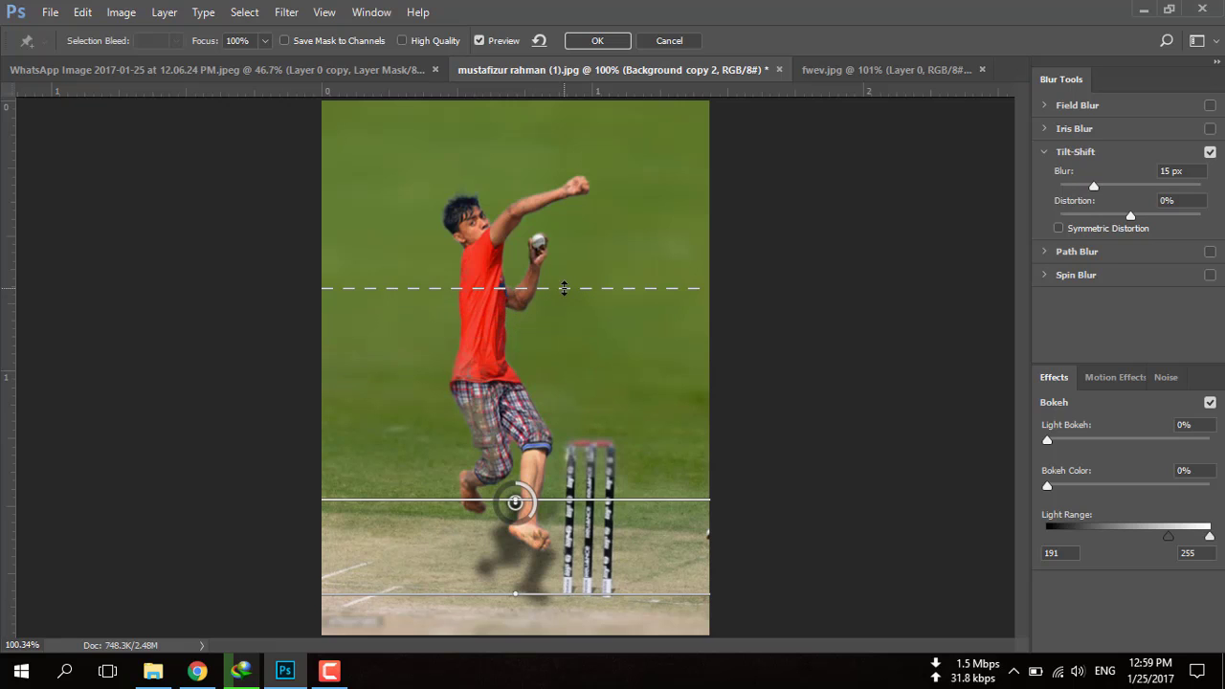
drag(612, 499, 610, 474)
drag(618, 593, 615, 579)
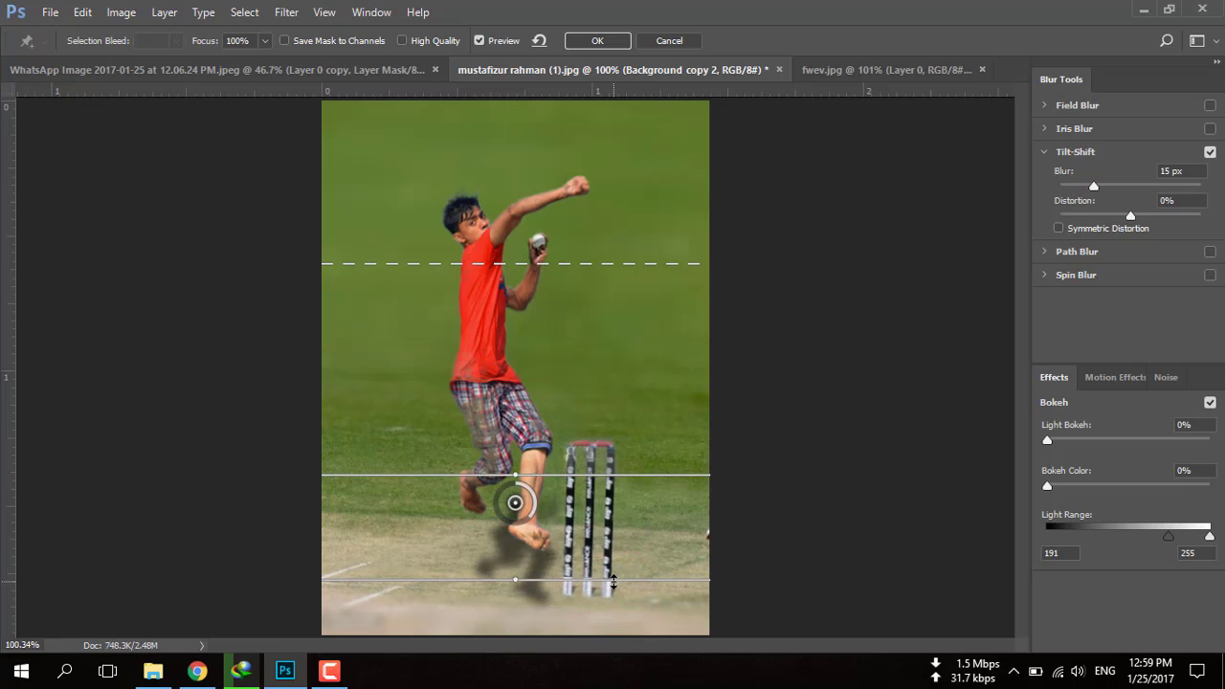
drag(605, 258, 606, 239)
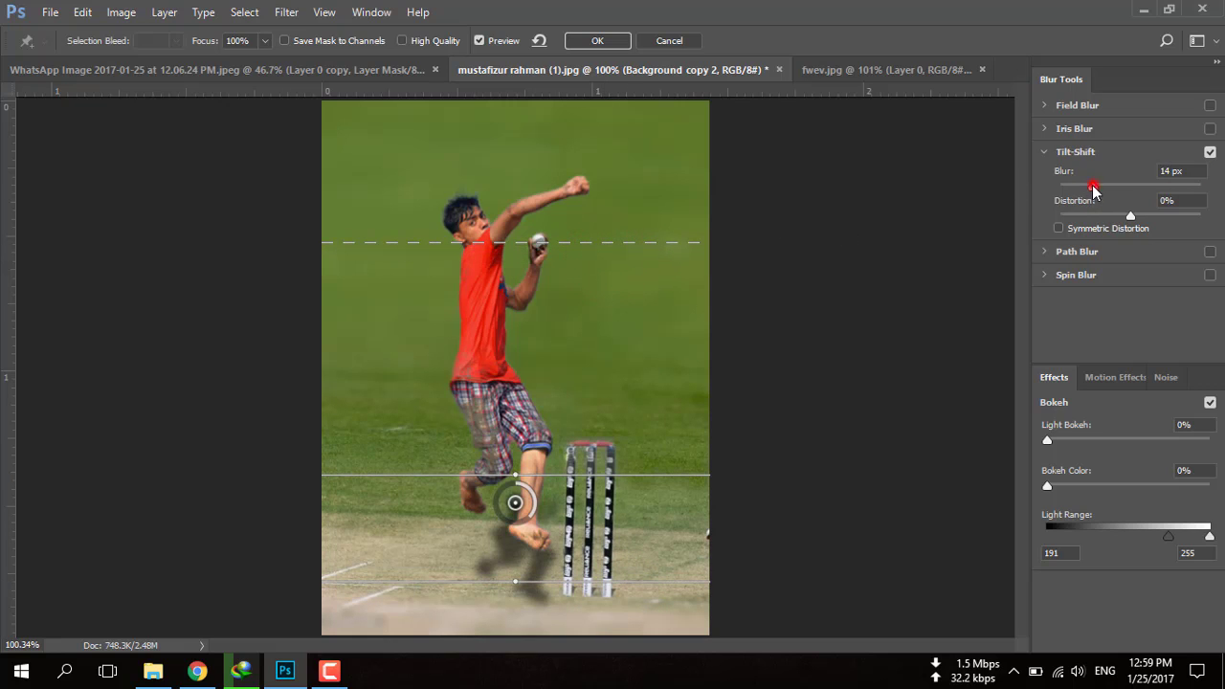
drag(1093, 187, 1081, 187)
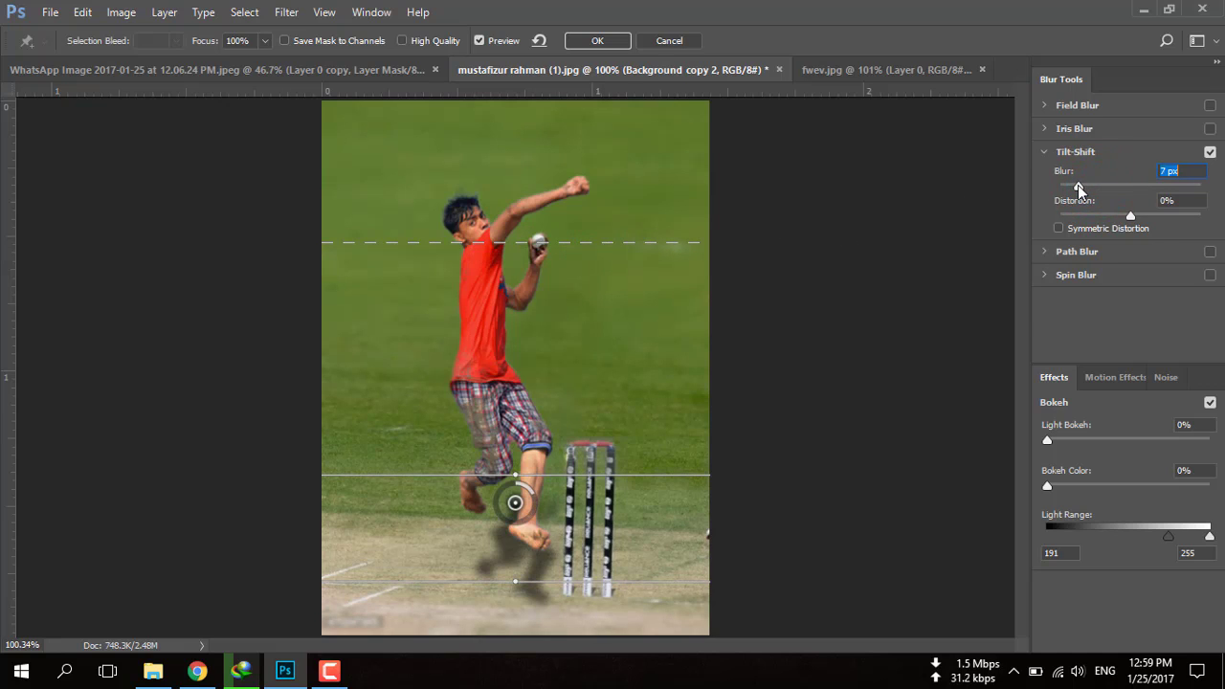
click(480, 40)
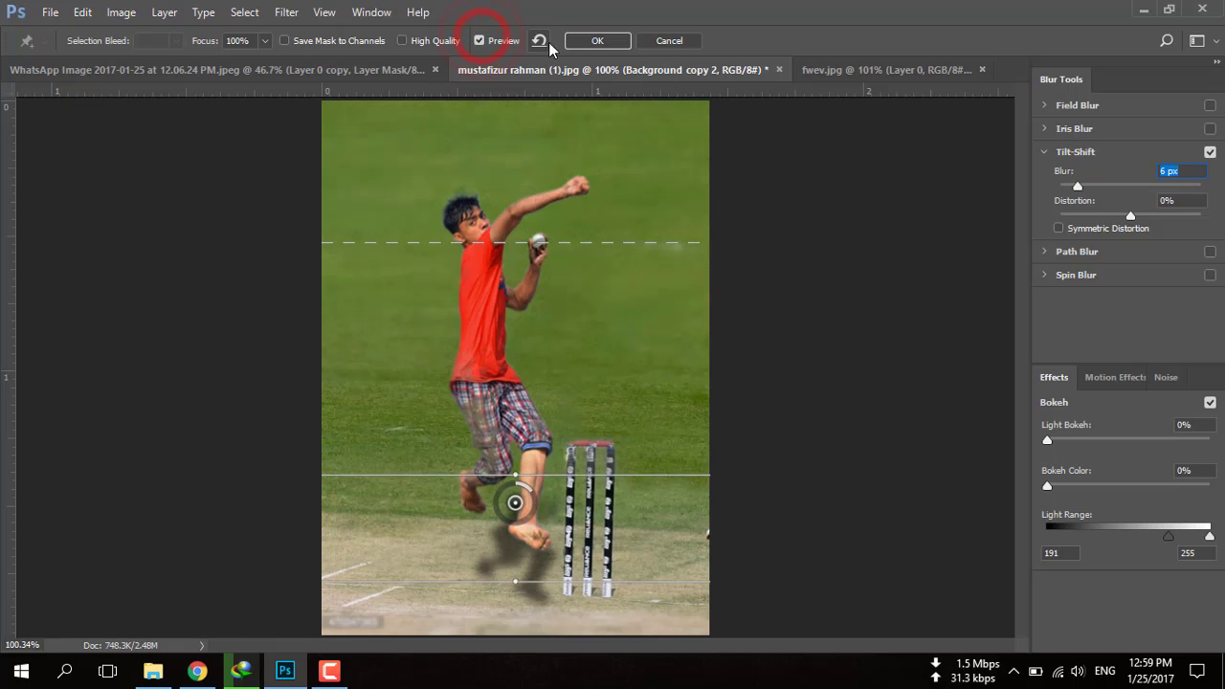
click(593, 41)
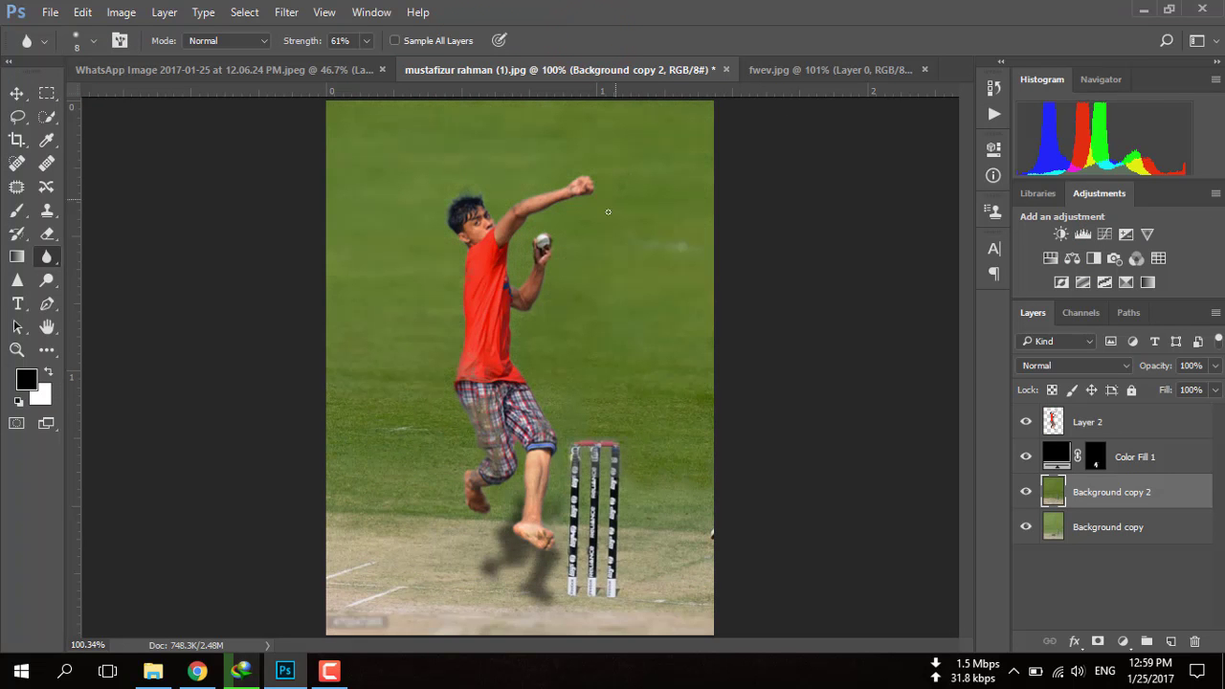
Zoom in and blur the bowler's raised arm, forearm, neck and shirt-edge outlines
key(ctrl+plus)
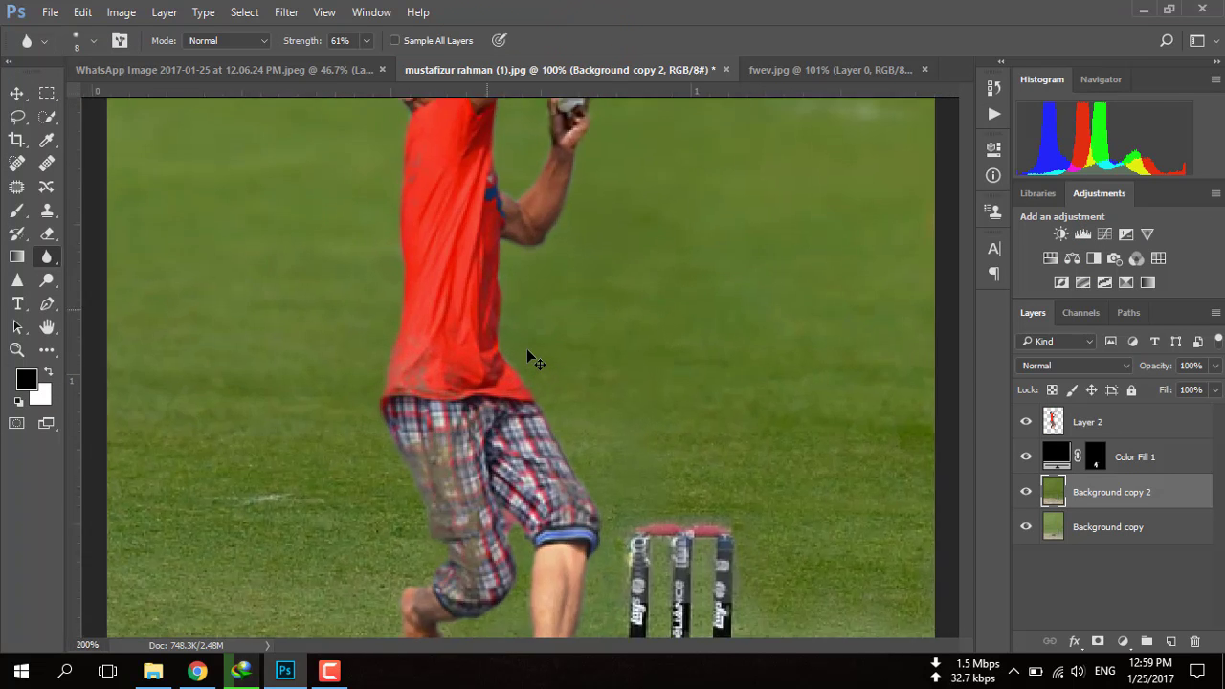
key(ctrl+plus)
scroll(527, 348, up, 2)
scroll(529, 349, up, 3)
scroll(531, 350, up, 3)
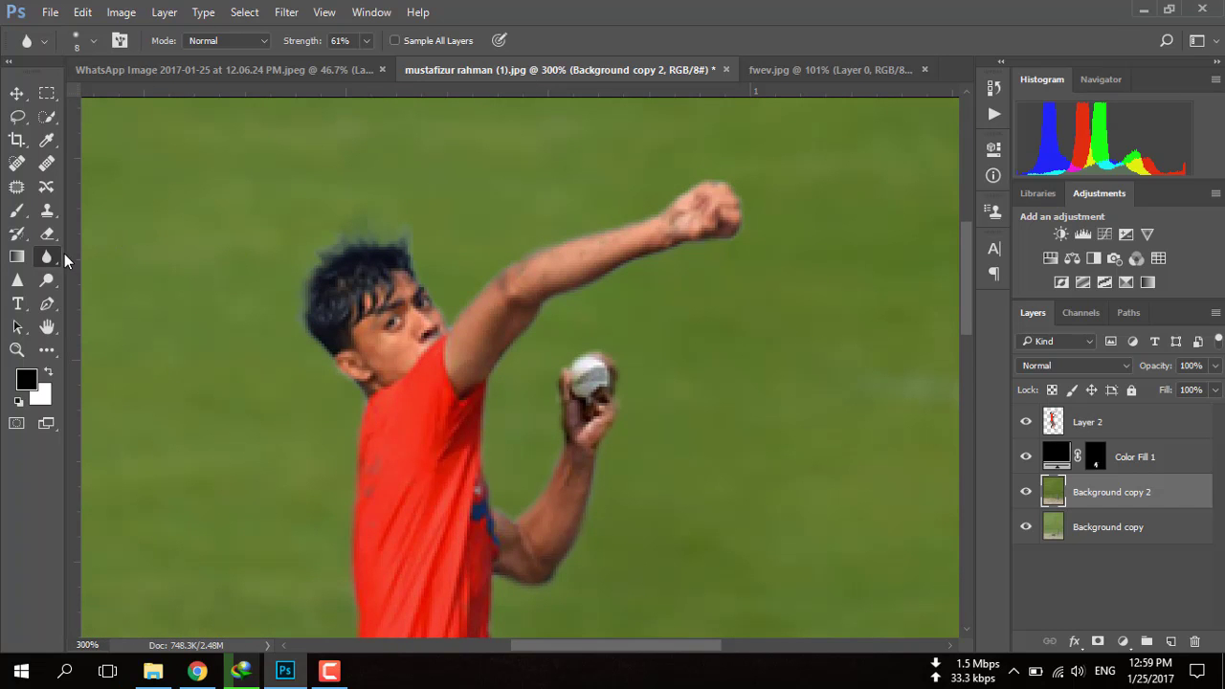
click(536, 331)
click(594, 476)
click(553, 473)
click(618, 226)
click(342, 382)
scroll(374, 416, down, 2)
scroll(450, 396, down, 4)
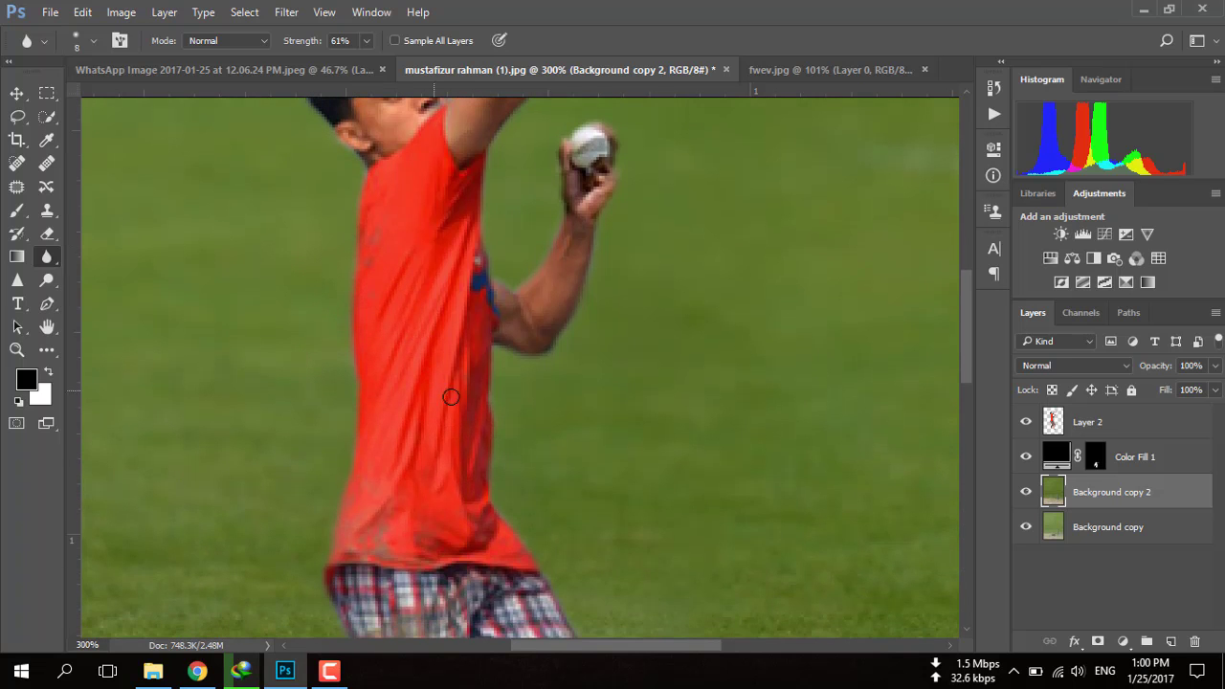
click(498, 379)
Switch to the boy's Layer 2 and blur the edges at his hand, arm and head
click(1065, 433)
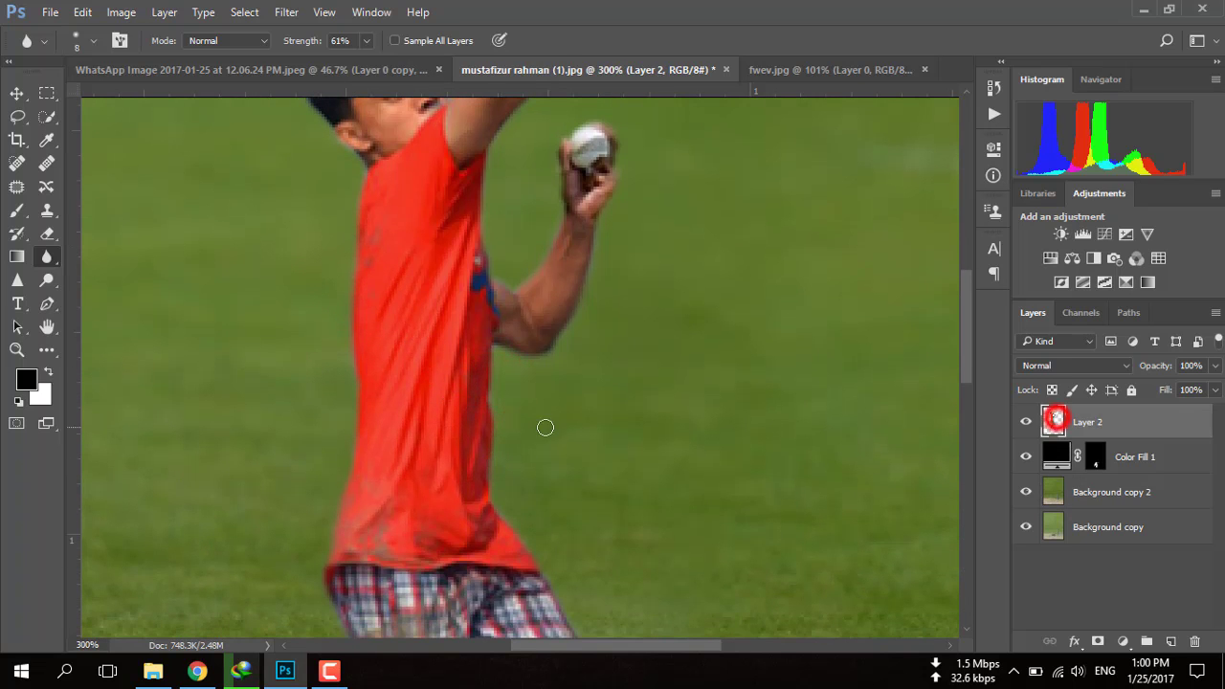
click(500, 367)
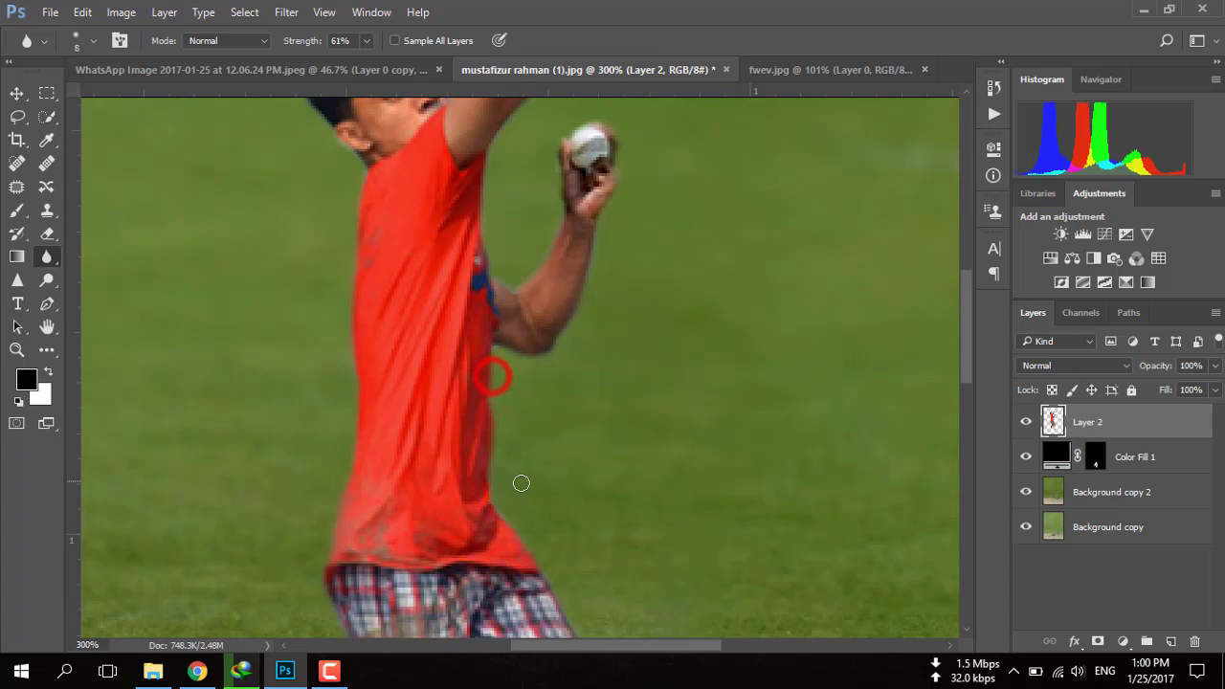
scroll(556, 412, up, 2)
click(591, 337)
scroll(579, 426, up, 2)
scroll(584, 450, up, 1)
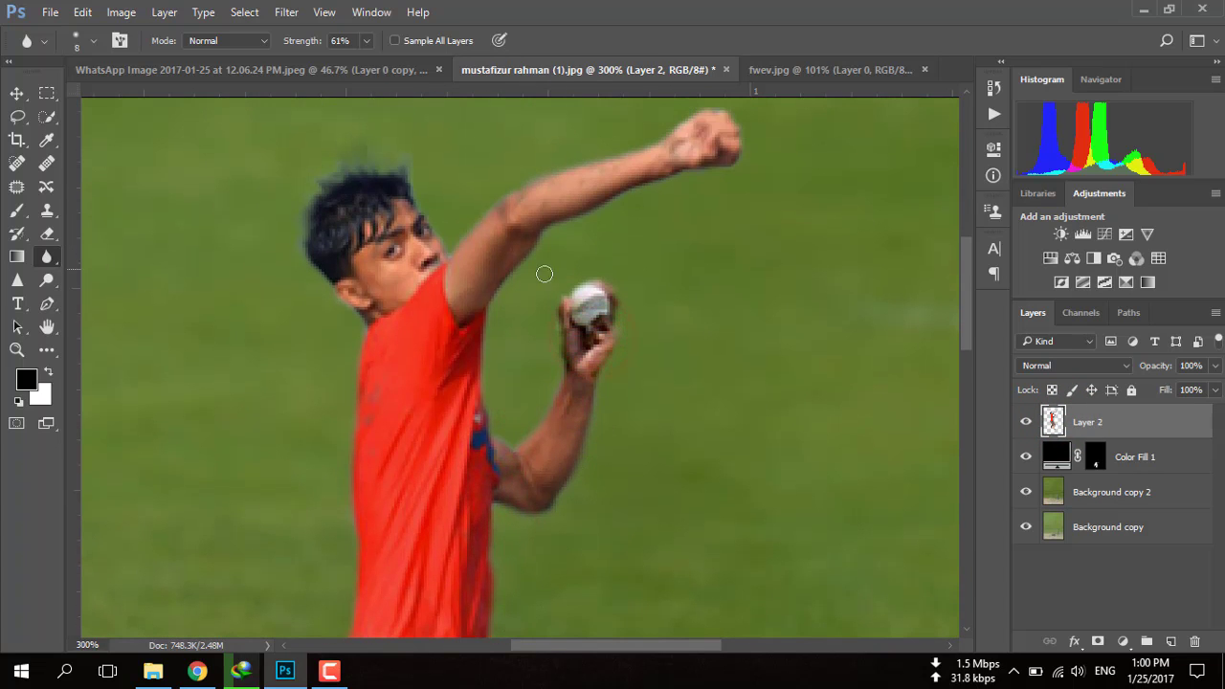
click(523, 269)
click(520, 169)
click(302, 236)
Blur the outlines of the boy's shirt sides and shorts
scroll(330, 373, down, 5)
click(342, 410)
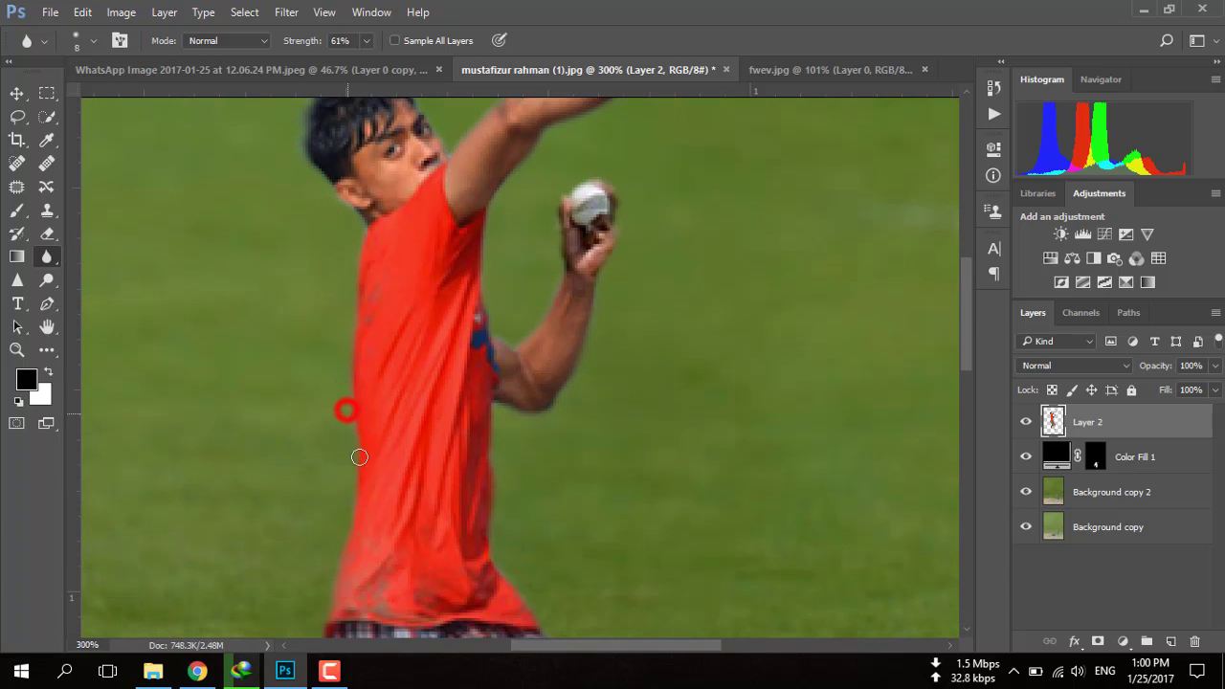
scroll(363, 466, down, 2)
scroll(454, 432, down, 10)
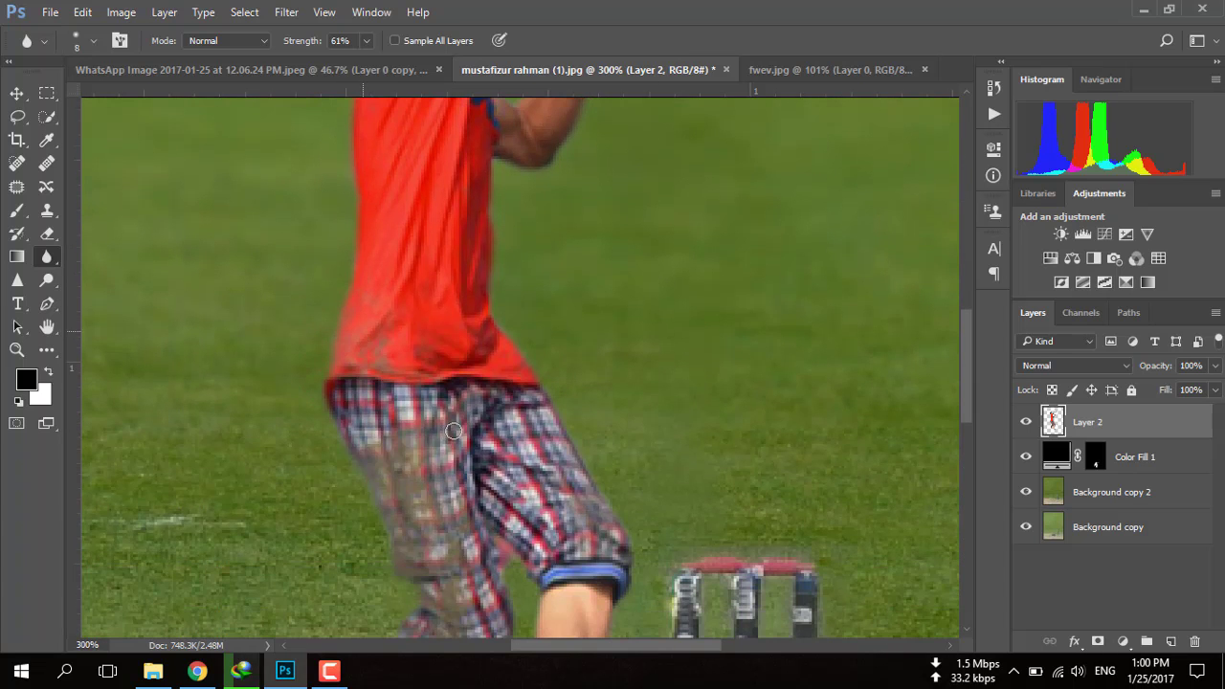
click(494, 296)
click(331, 310)
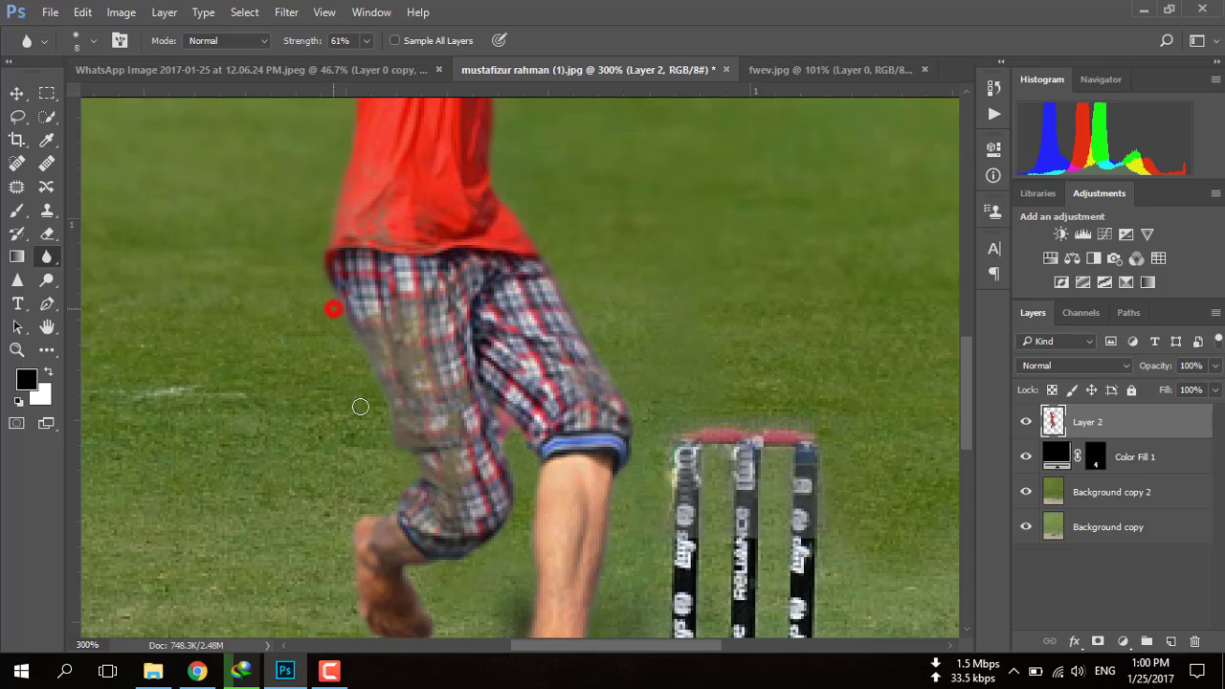
scroll(330, 309, down, 3)
click(533, 437)
scroll(580, 542, down, 3)
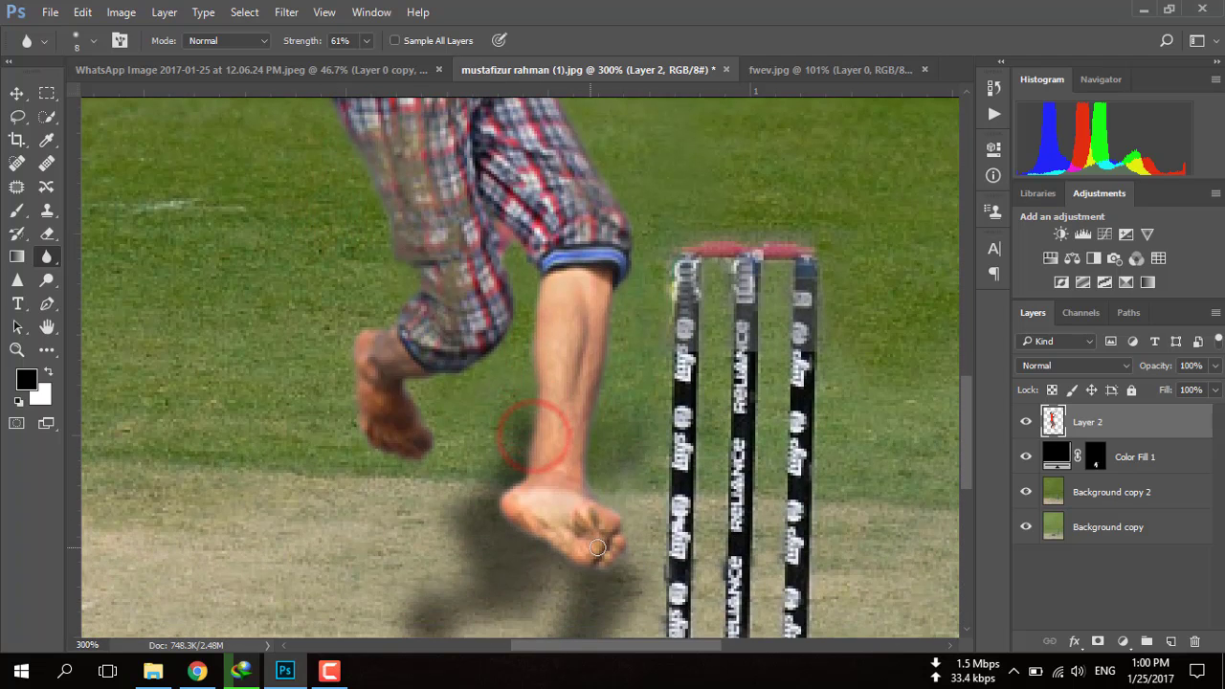
drag(496, 507, 564, 552)
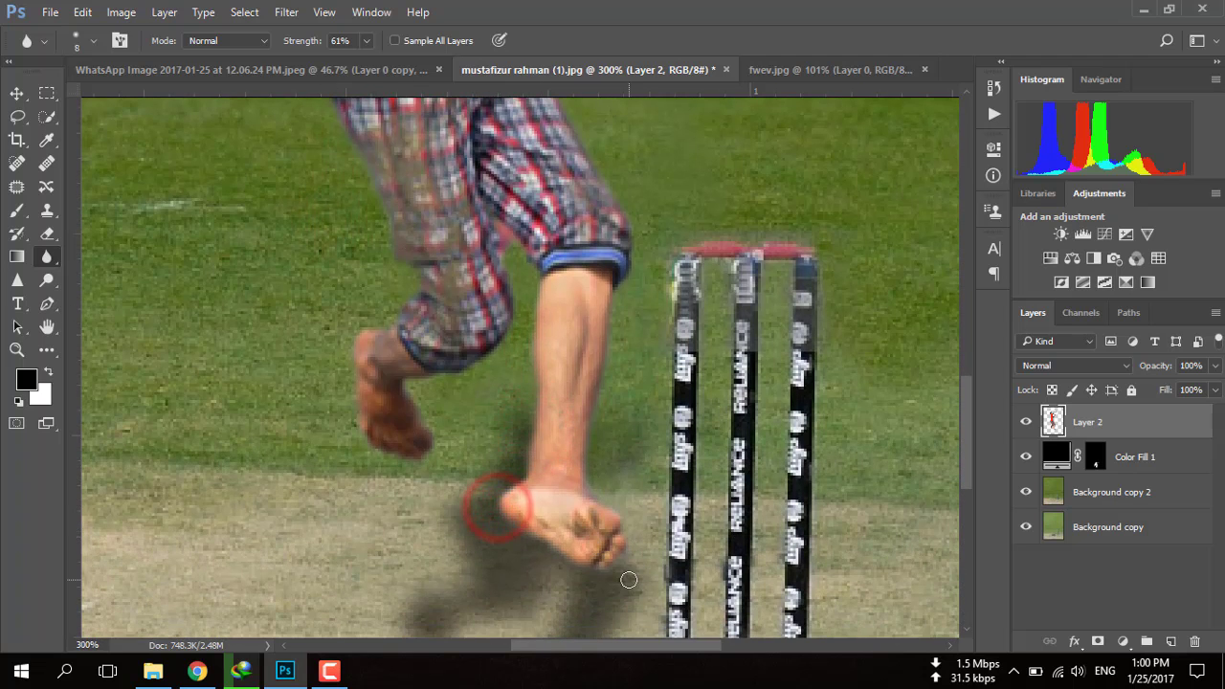
Brush-blur the arm, shoulder, hairline, raised fist, elbow and neck edges
key(ctrl+0)
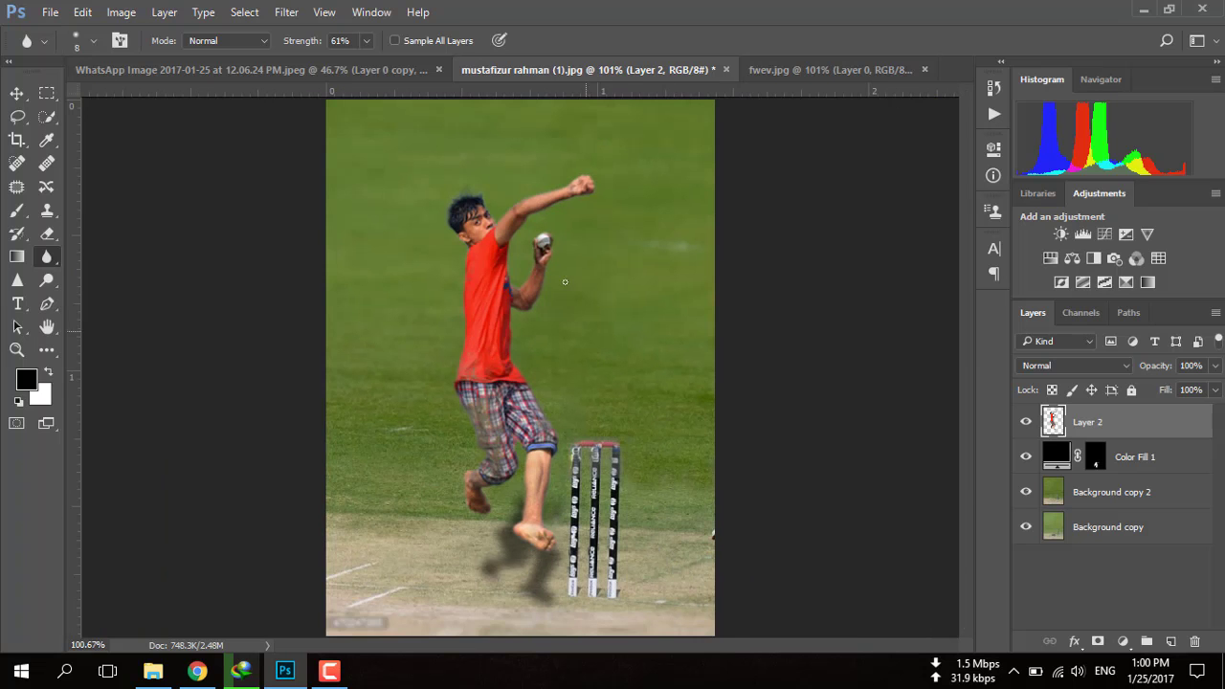
scroll(523, 221, up, 2)
scroll(517, 229, up, 2)
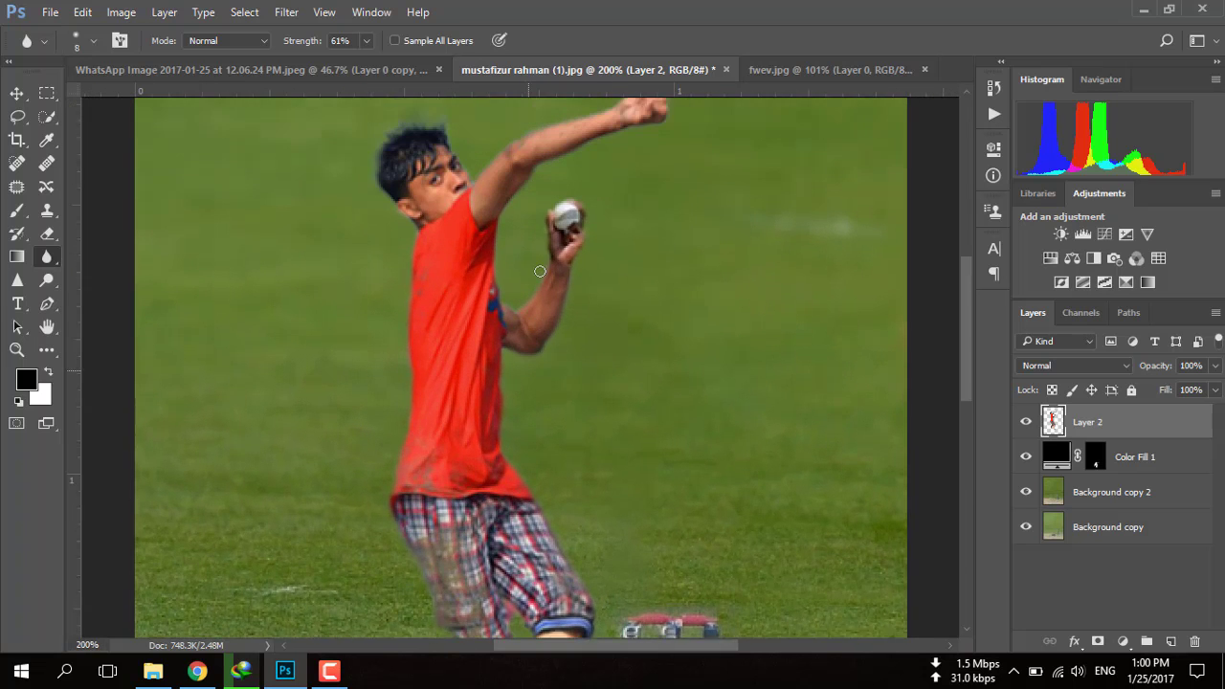
scroll(498, 244, up, 1)
scroll(488, 252, up, 1)
mouse_move(482, 218)
mouse_down()
mouse_move(441, 257)
mouse_move(404, 185)
mouse_up()
mouse_move(536, 191)
mouse_down()
mouse_move(670, 184)
mouse_move(724, 125)
mouse_move(750, 174)
mouse_up()
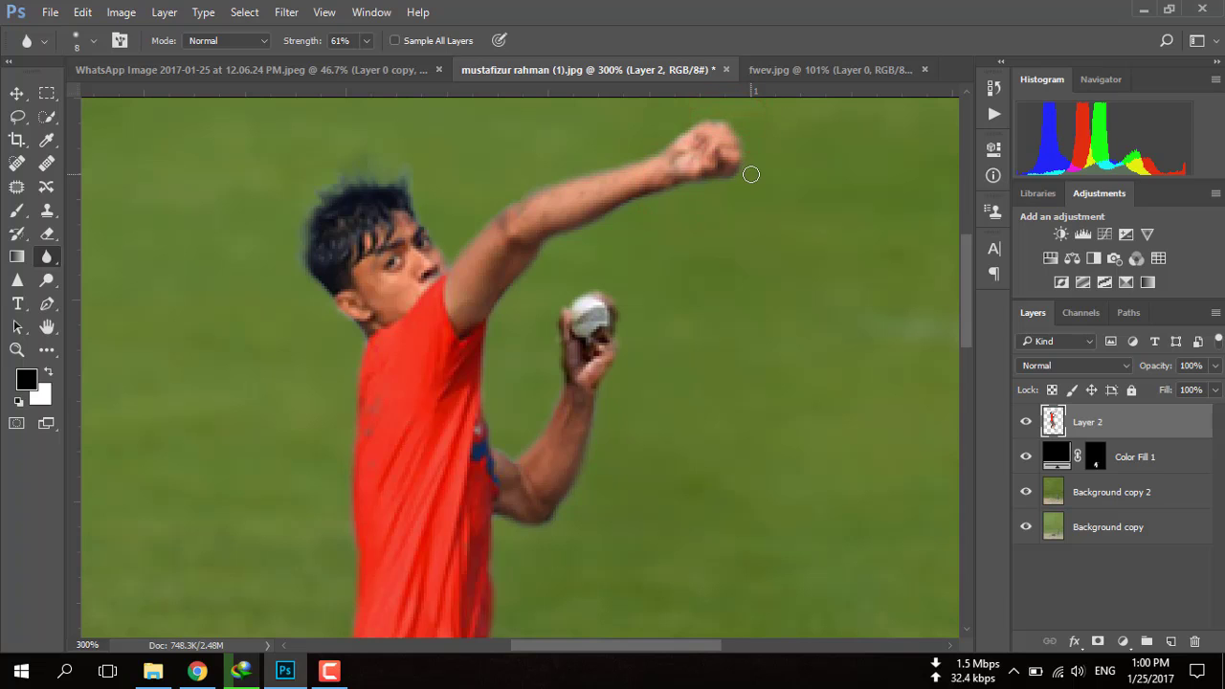
drag(687, 127, 739, 134)
drag(543, 410, 516, 455)
click(485, 400)
click(544, 517)
drag(339, 304, 355, 415)
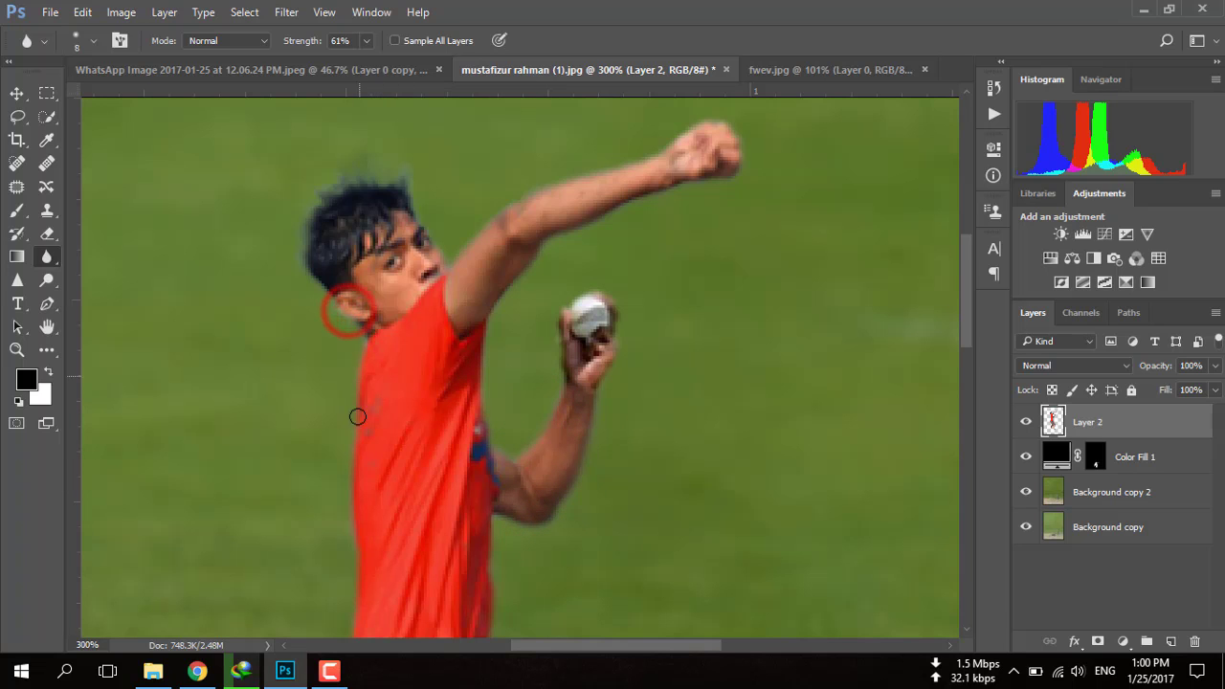
Soften the shirt's lower and right edges, fit to window, and add a new Layer 3
scroll(354, 527, down, 2)
scroll(354, 478, down, 2)
click(345, 513)
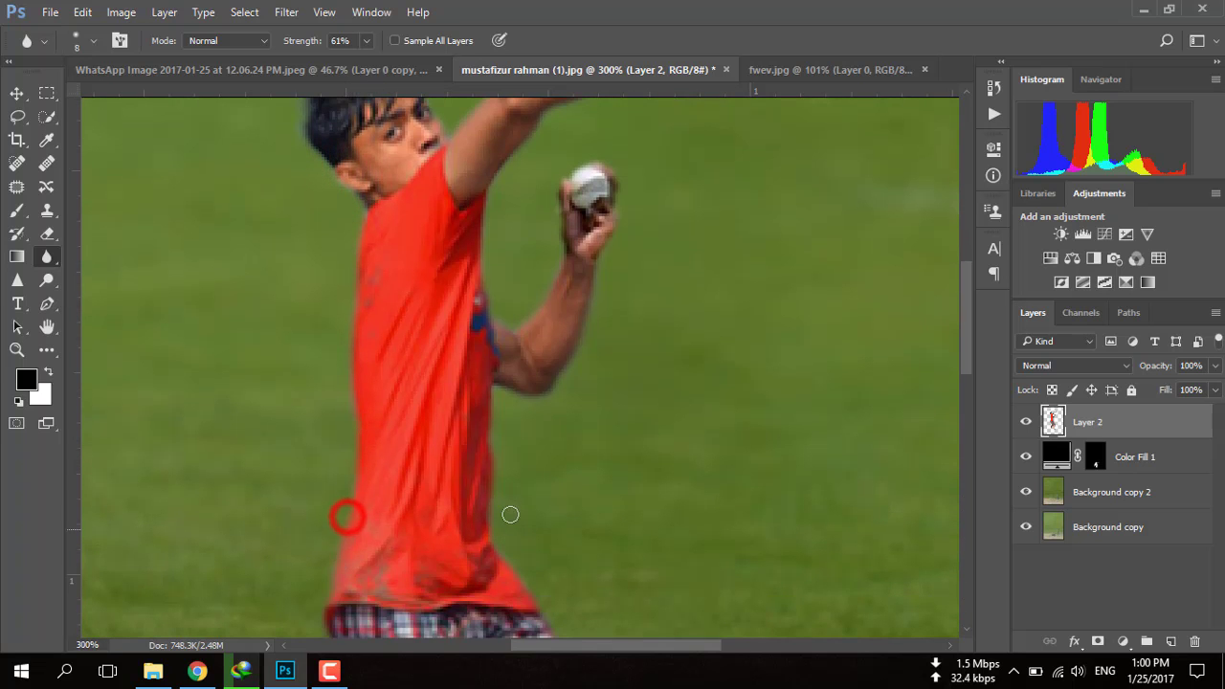
click(501, 478)
click(493, 434)
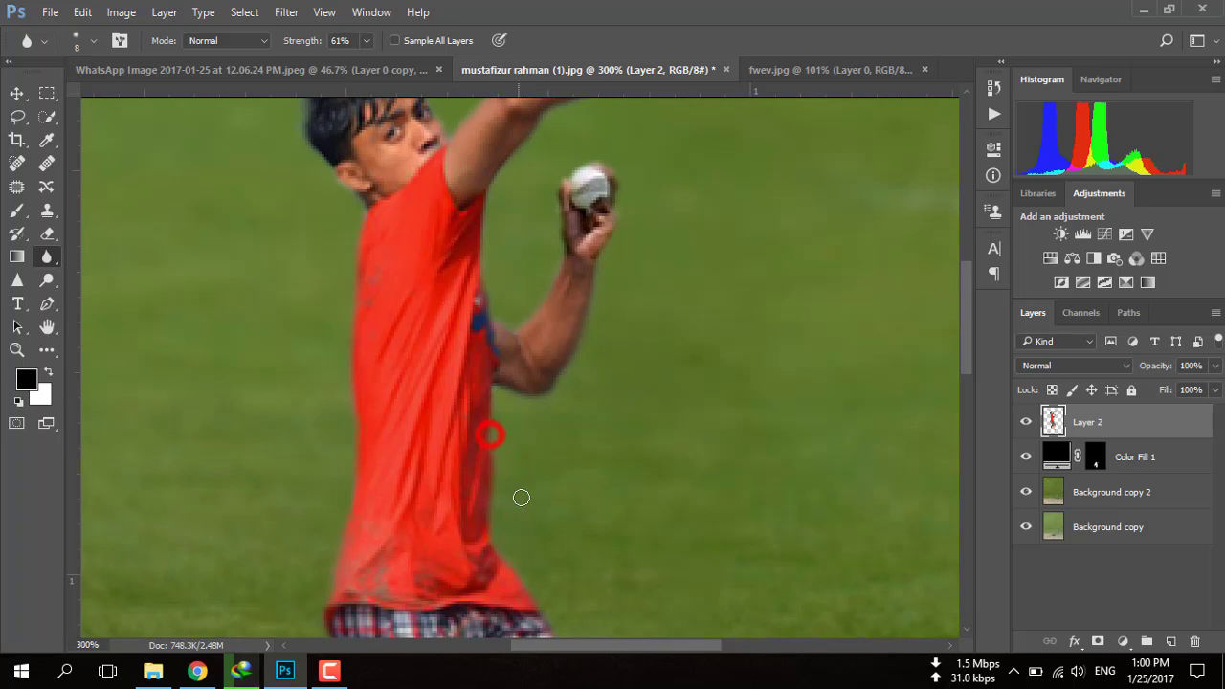
key(ctrl+0)
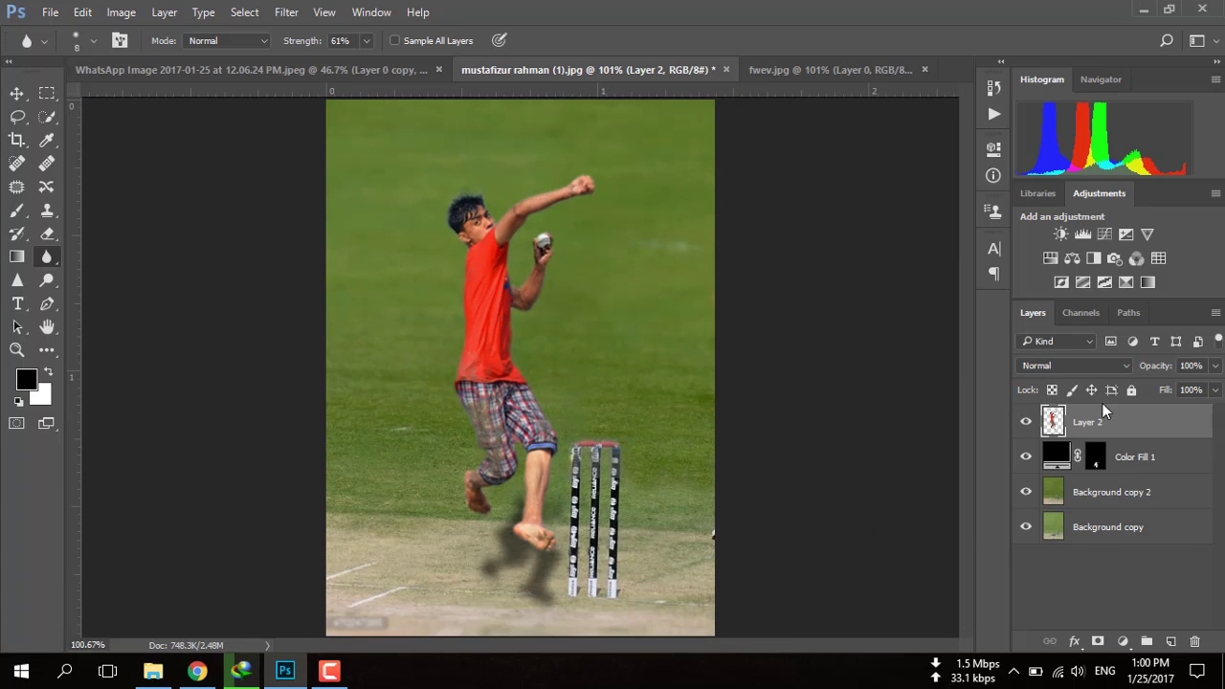
click(1172, 642)
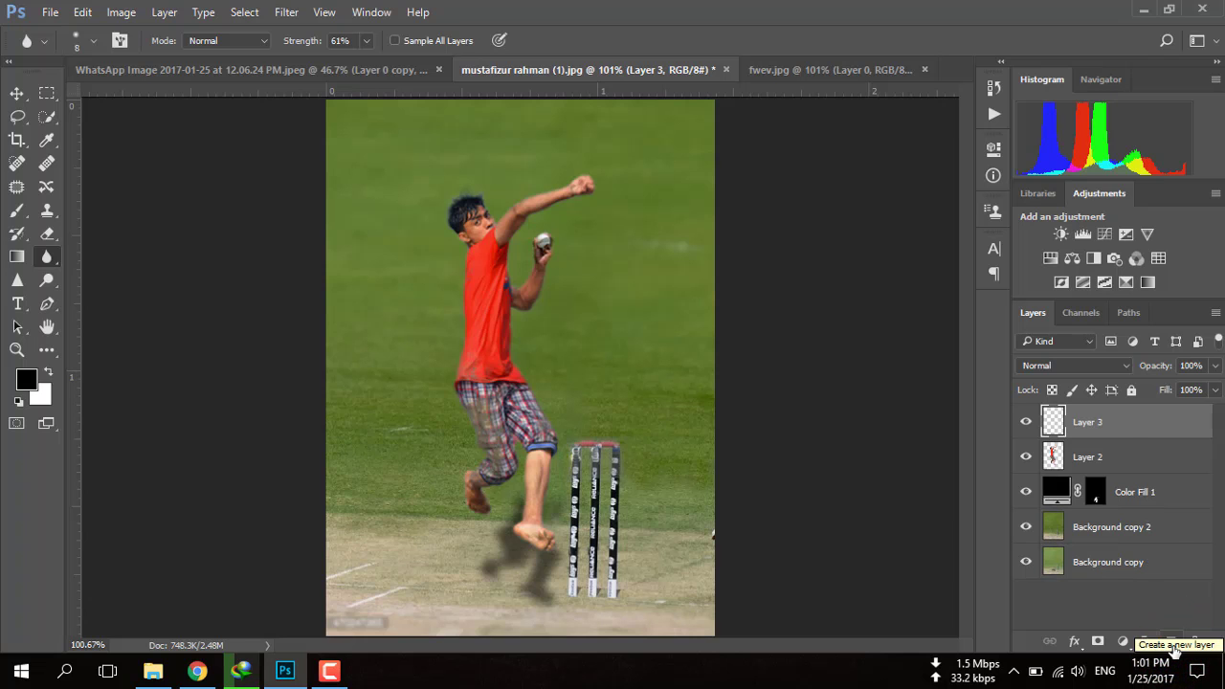
Delete the empty Layer 3 and add a Selective Color adjustment layer
click(1123, 421)
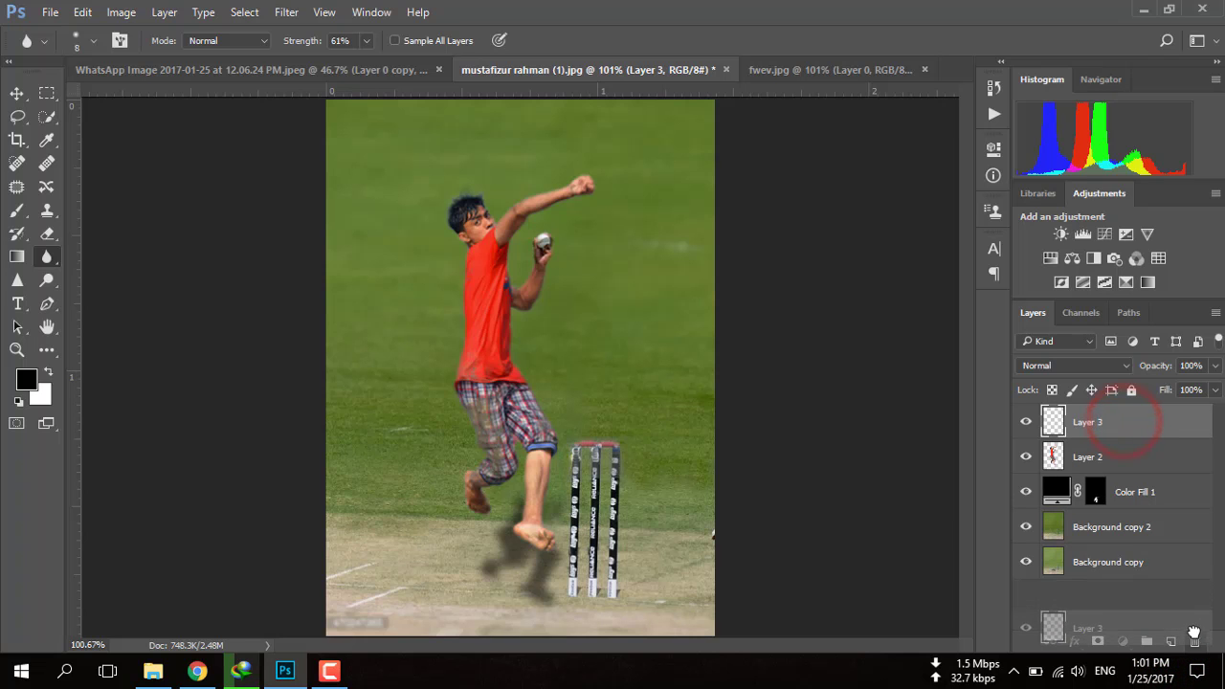
key(Delete)
click(1130, 643)
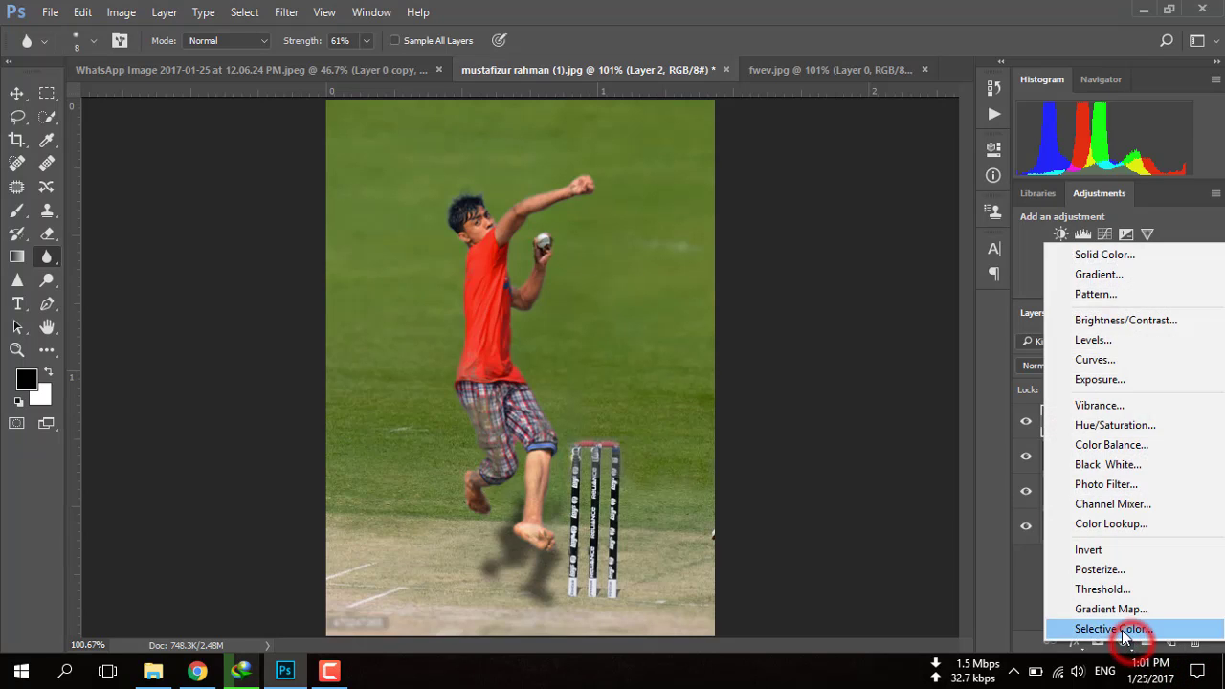
click(1101, 627)
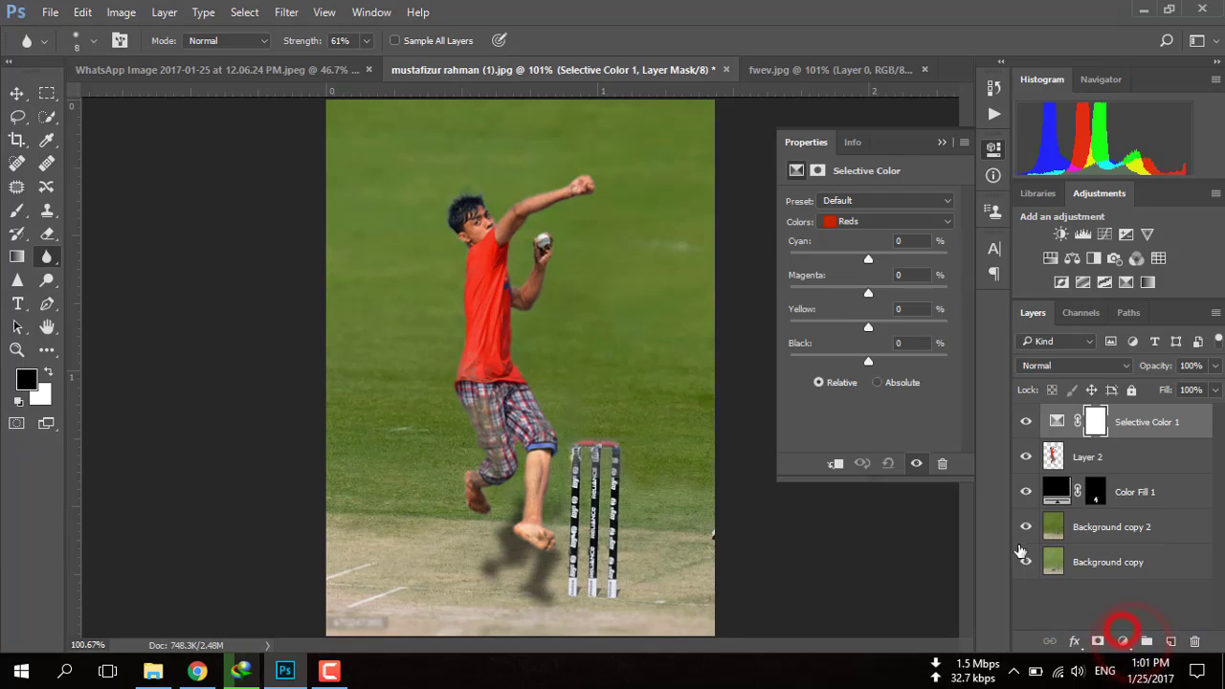
Shift the Reds' cyan, magenta and yellow, then set Yellows cyan to +3
drag(868, 260, 830, 259)
click(841, 260)
mouse_move(869, 293)
mouse_down()
mouse_move(888, 291)
mouse_move(856, 295)
mouse_move(832, 260)
mouse_move(860, 260)
mouse_up()
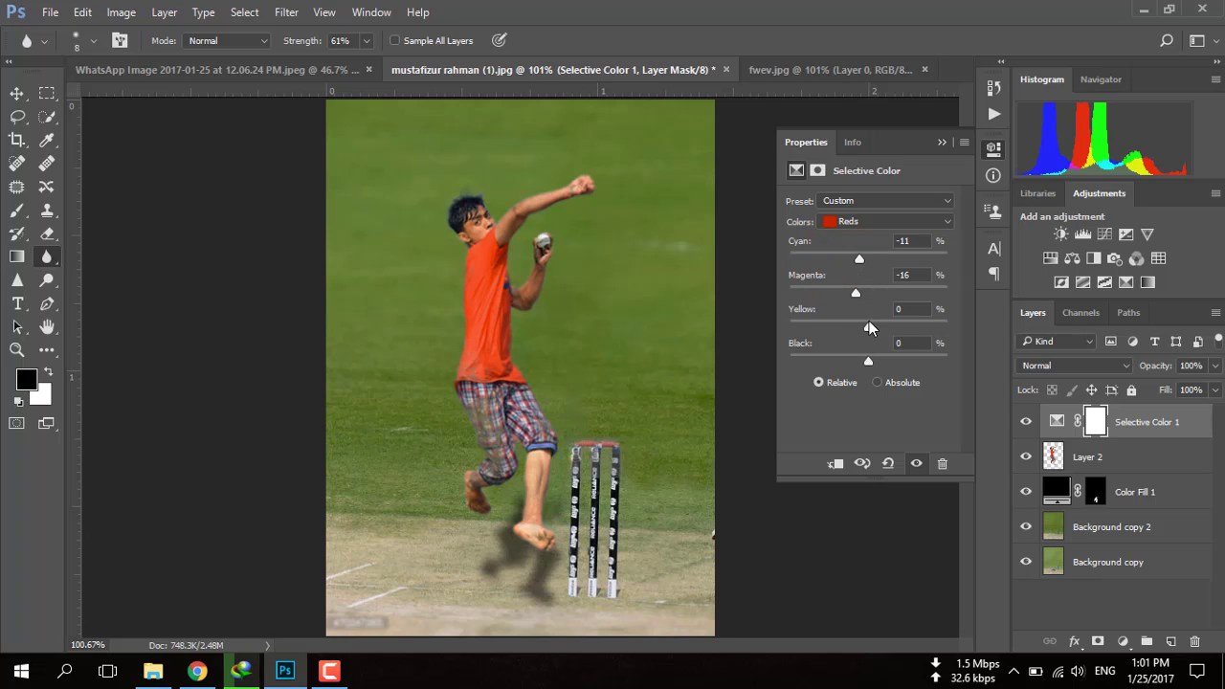
mouse_move(869, 323)
mouse_down()
mouse_move(820, 325)
mouse_move(872, 329)
mouse_move(836, 356)
mouse_move(863, 356)
mouse_up()
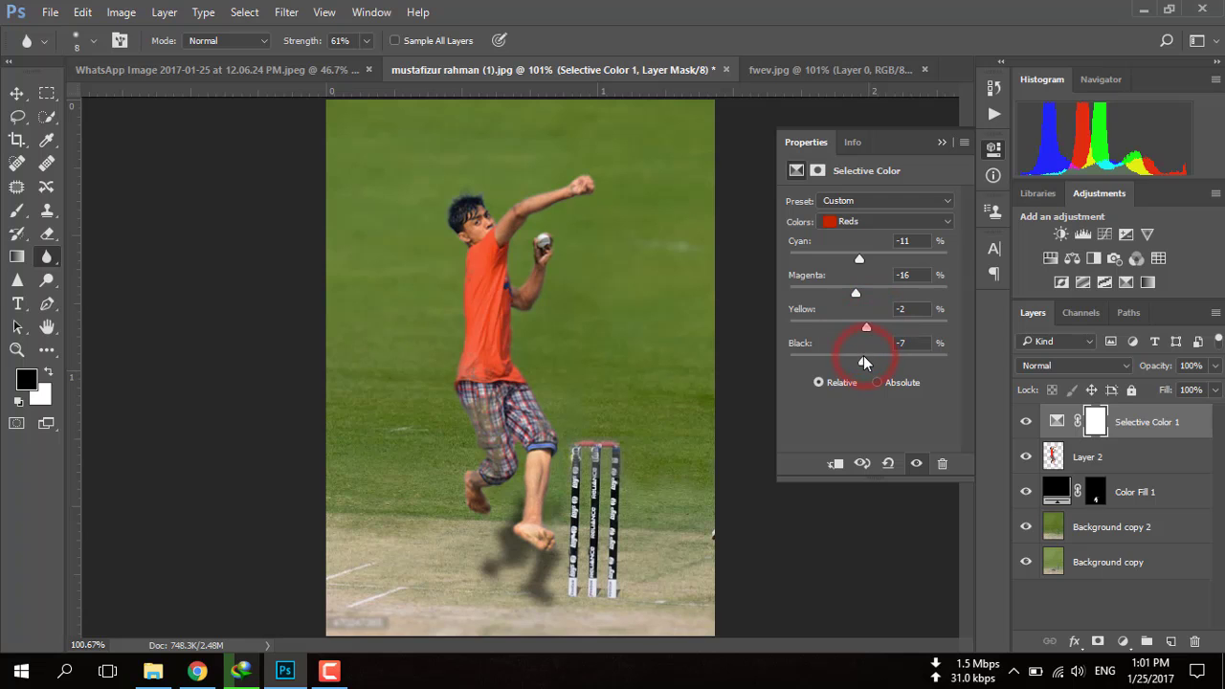
click(869, 222)
click(862, 253)
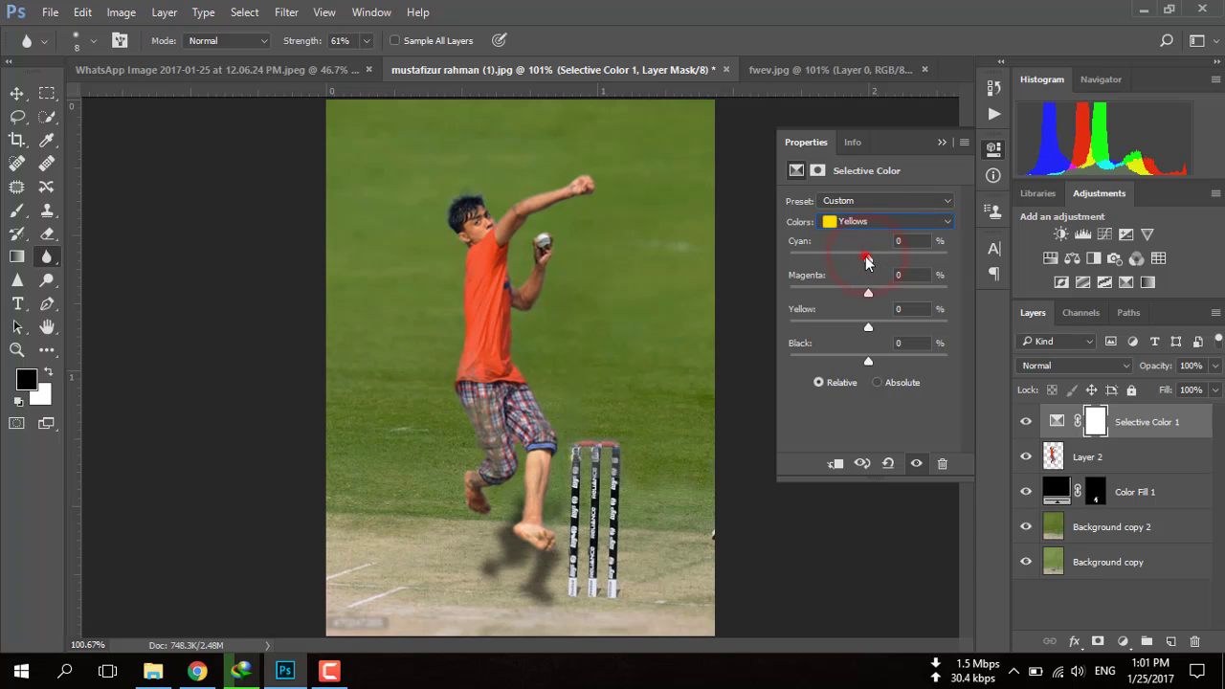
mouse_move(866, 259)
mouse_down()
mouse_move(838, 259)
mouse_move(825, 275)
mouse_move(879, 274)
mouse_move(871, 268)
mouse_move(888, 297)
mouse_move(858, 330)
mouse_move(868, 327)
mouse_up()
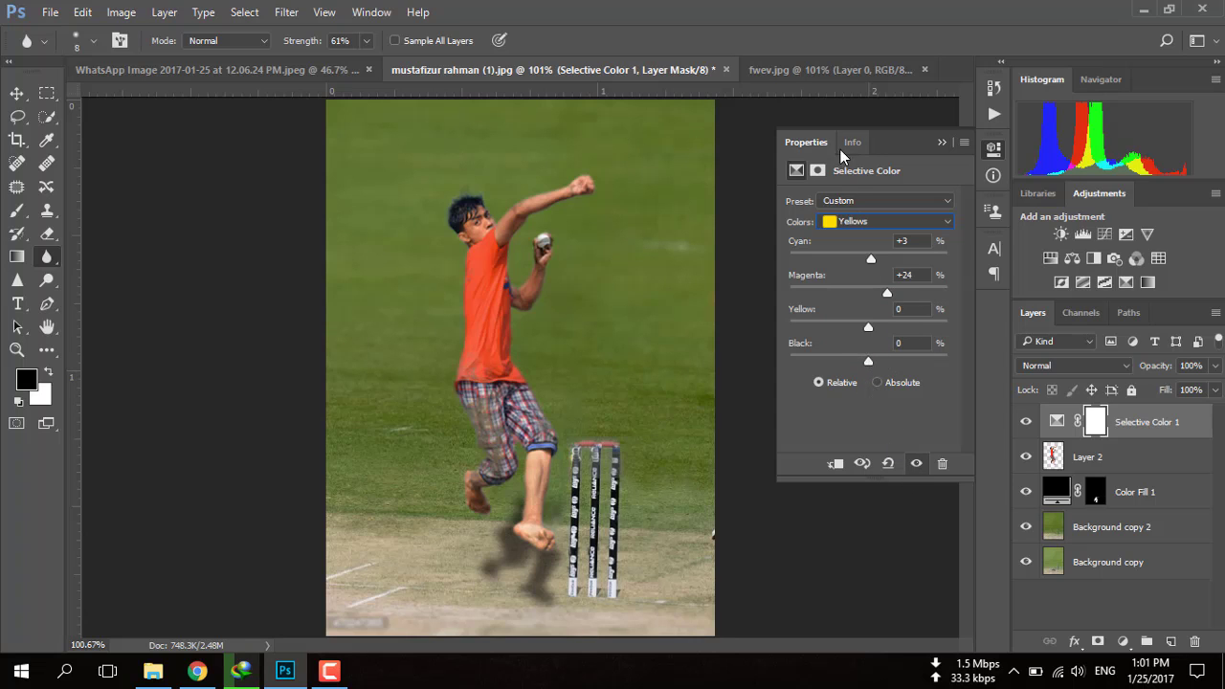
Set the Greens to Cyan -8, Magenta +18 and Yellow -10
click(862, 222)
click(859, 267)
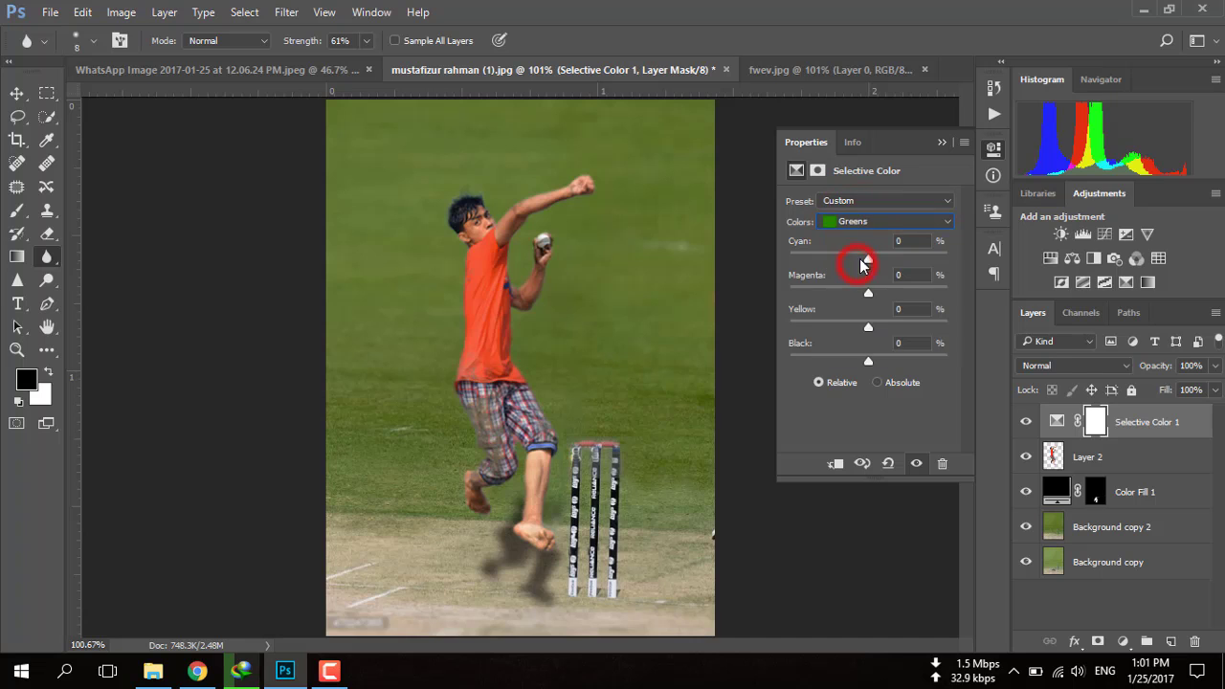
mouse_move(857, 259)
mouse_down()
mouse_move(881, 259)
mouse_move(842, 273)
mouse_up()
mouse_move(916, 269)
mouse_down()
mouse_move(856, 269)
mouse_move(882, 293)
mouse_move(861, 325)
mouse_up()
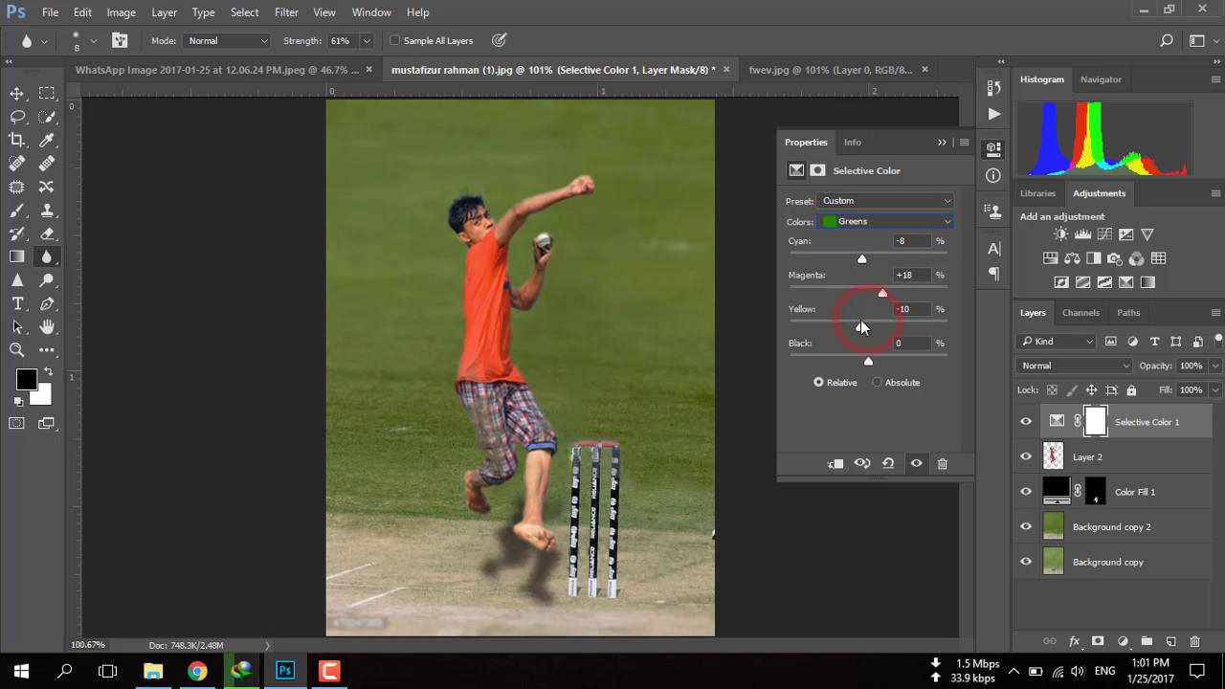
Try a Neutrals cyan tweak, reset it to 0, then toggle the layer to compare
click(874, 220)
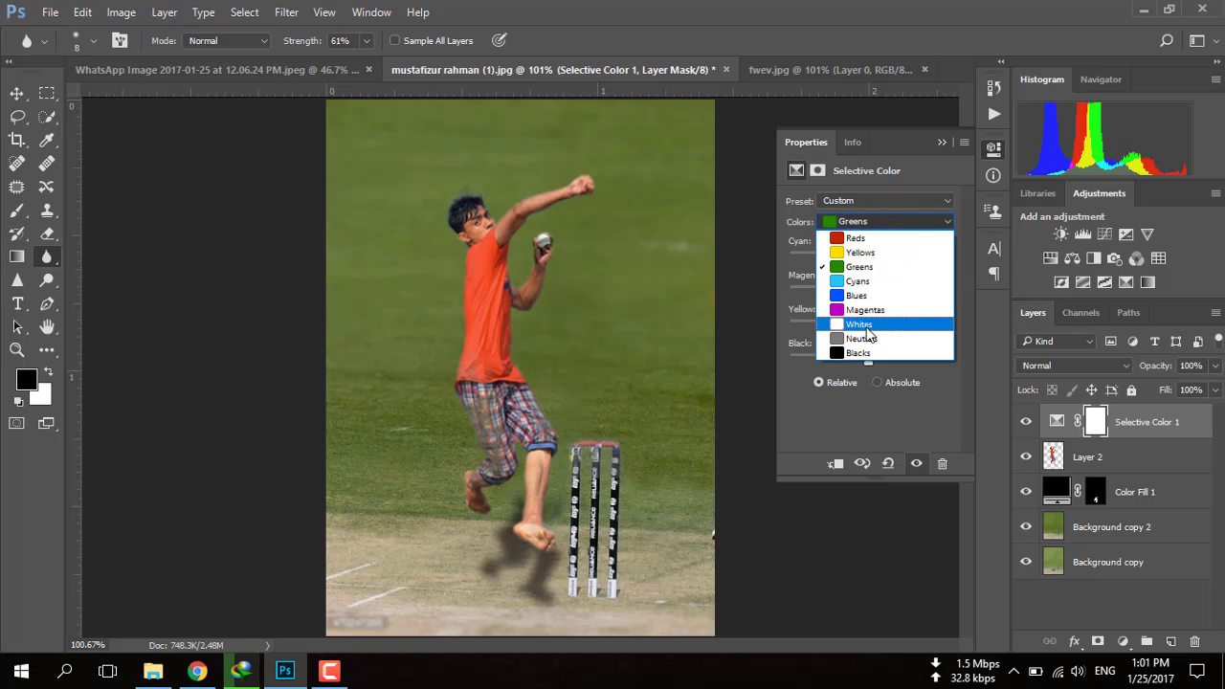
click(866, 338)
mouse_move(868, 259)
mouse_down()
mouse_move(823, 256)
mouse_move(854, 259)
mouse_move(844, 292)
mouse_up()
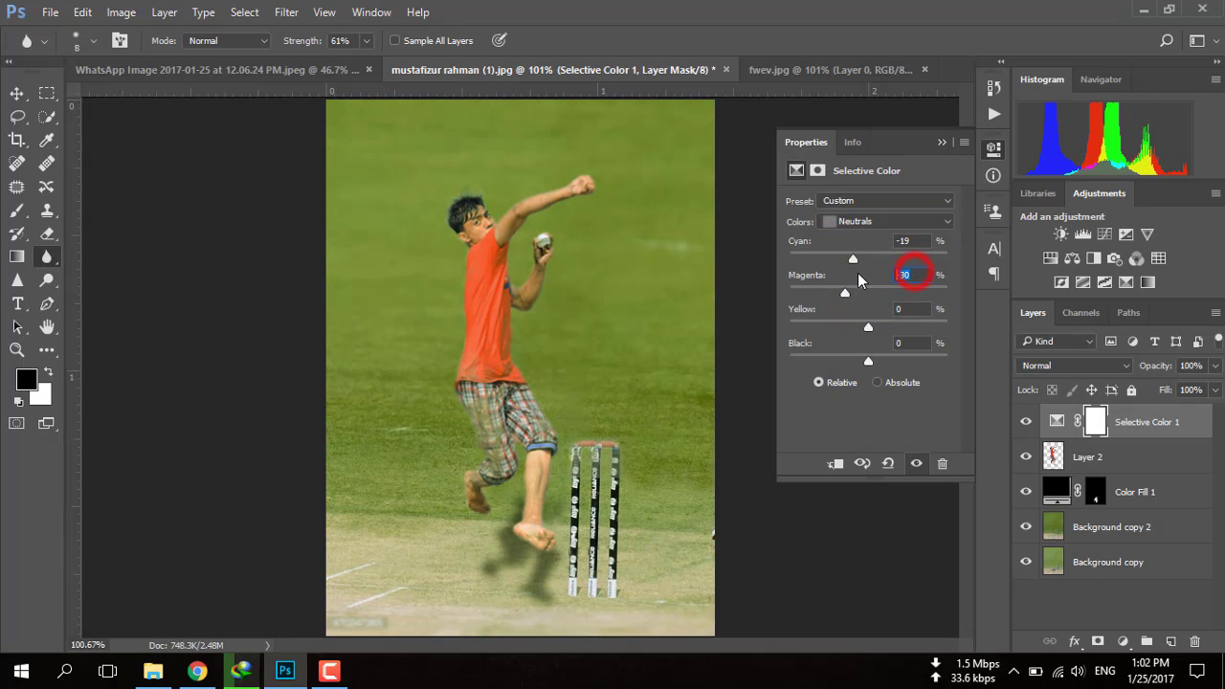
text(00)
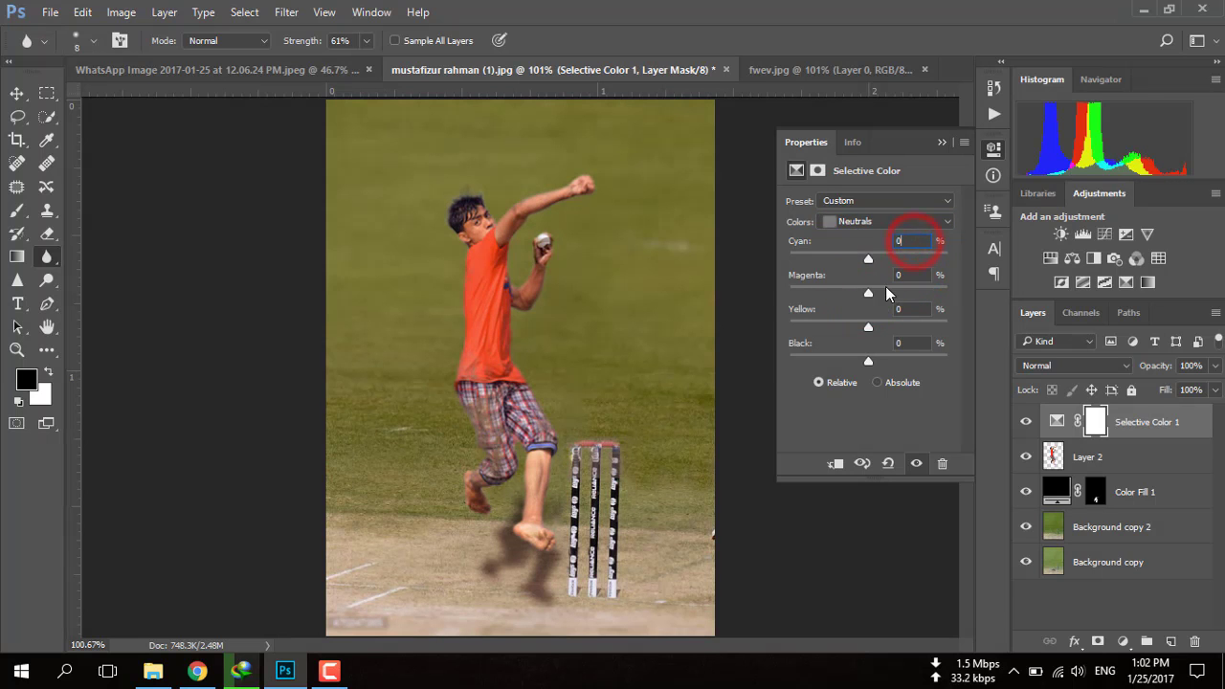
click(940, 142)
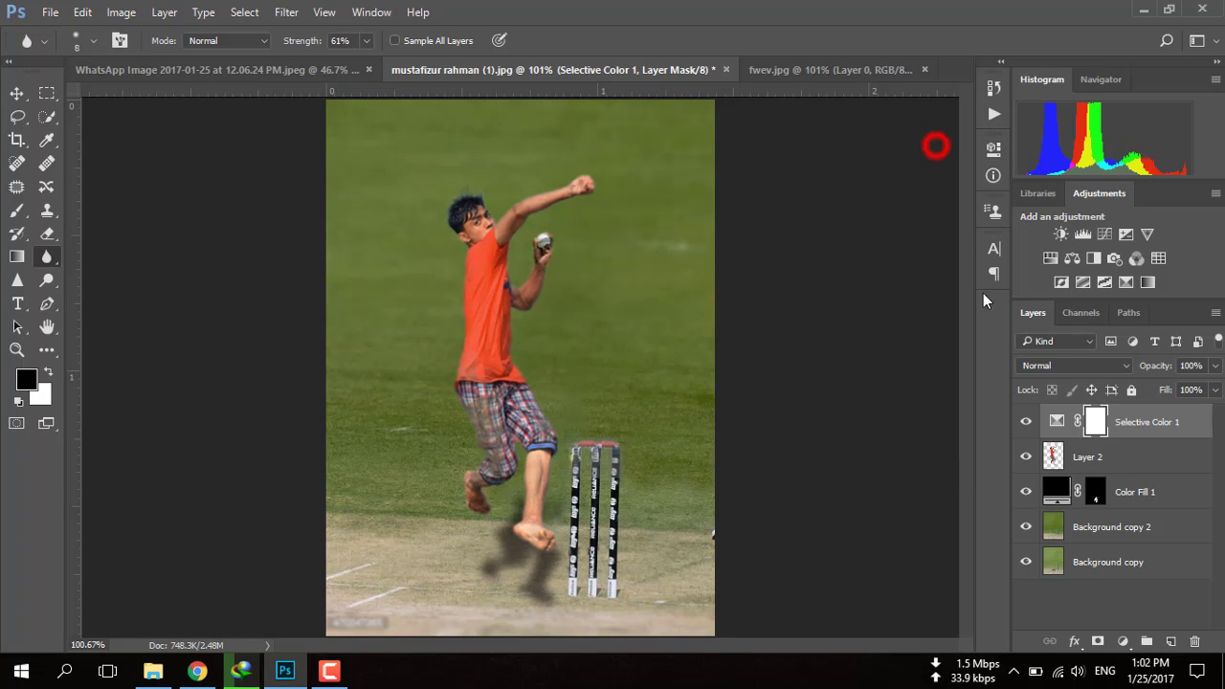
click(1026, 422)
click(1027, 421)
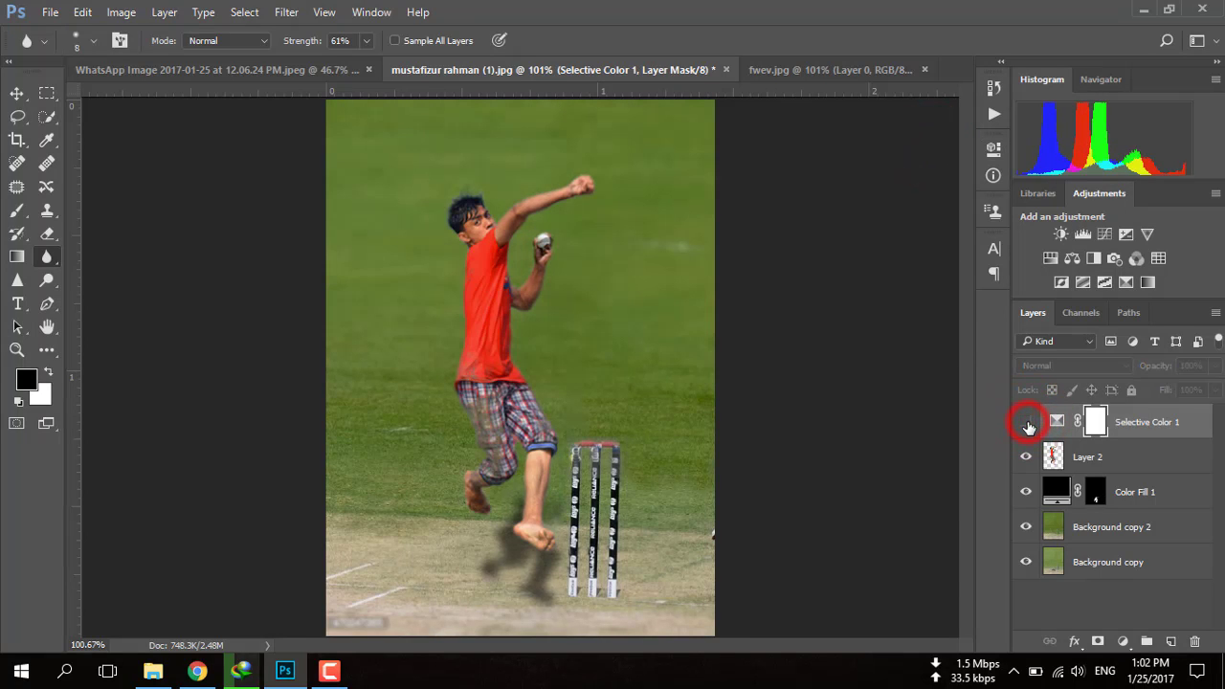
click(1028, 423)
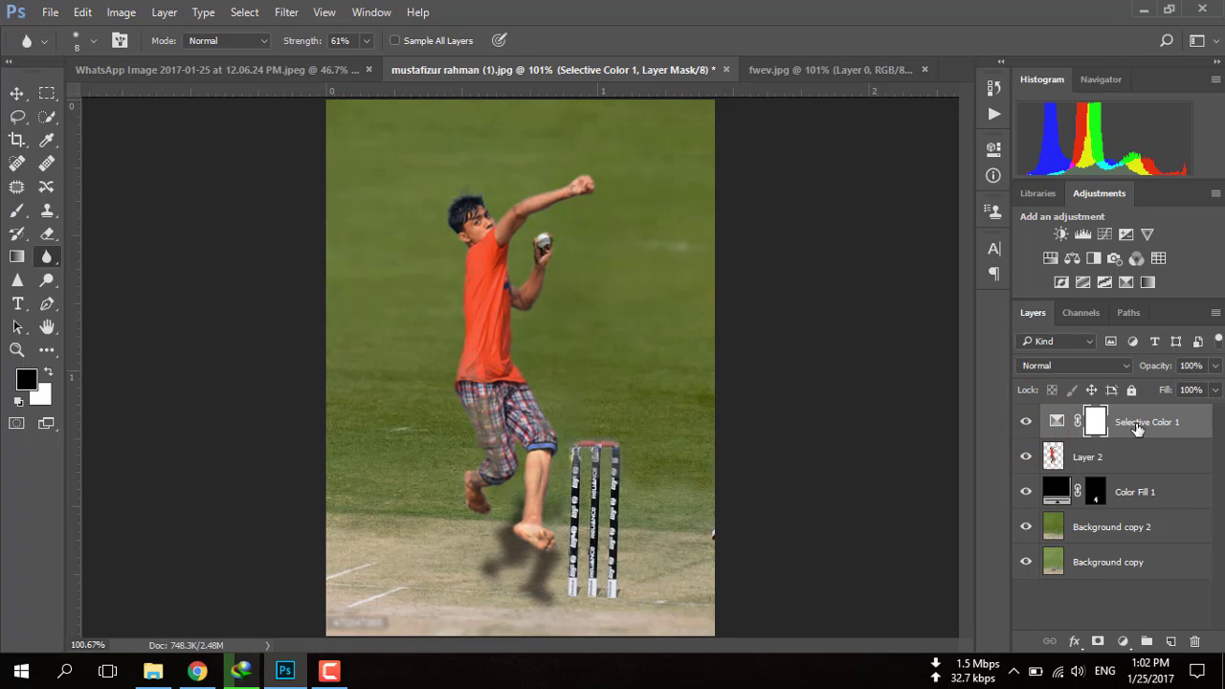
Stamp all visible layers onto a new Layer 3 via Apply Image, then launch Color Efex Pro 4
click(1171, 638)
click(121, 11)
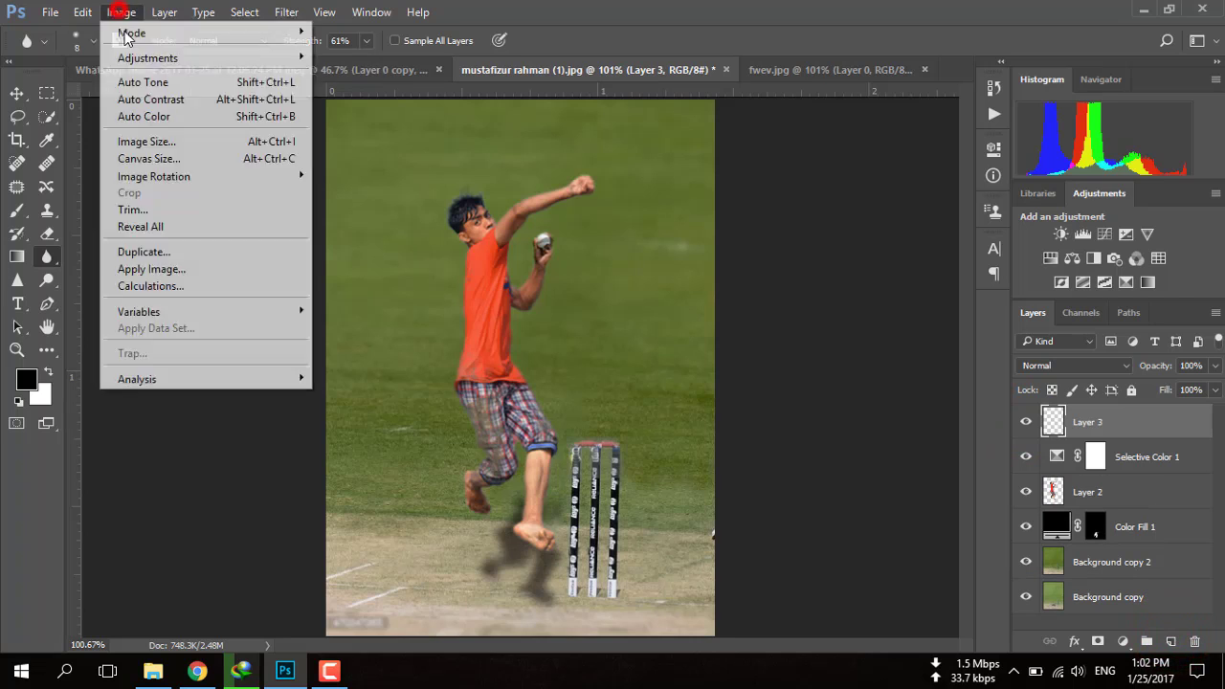
click(163, 270)
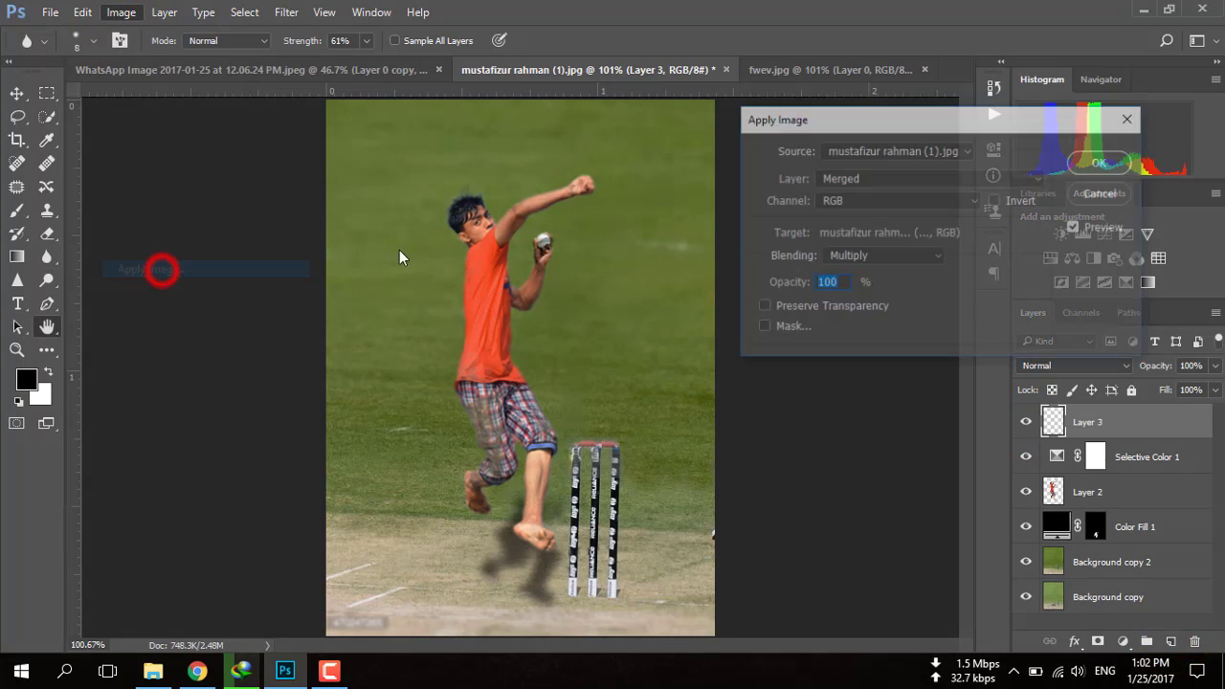
click(1096, 164)
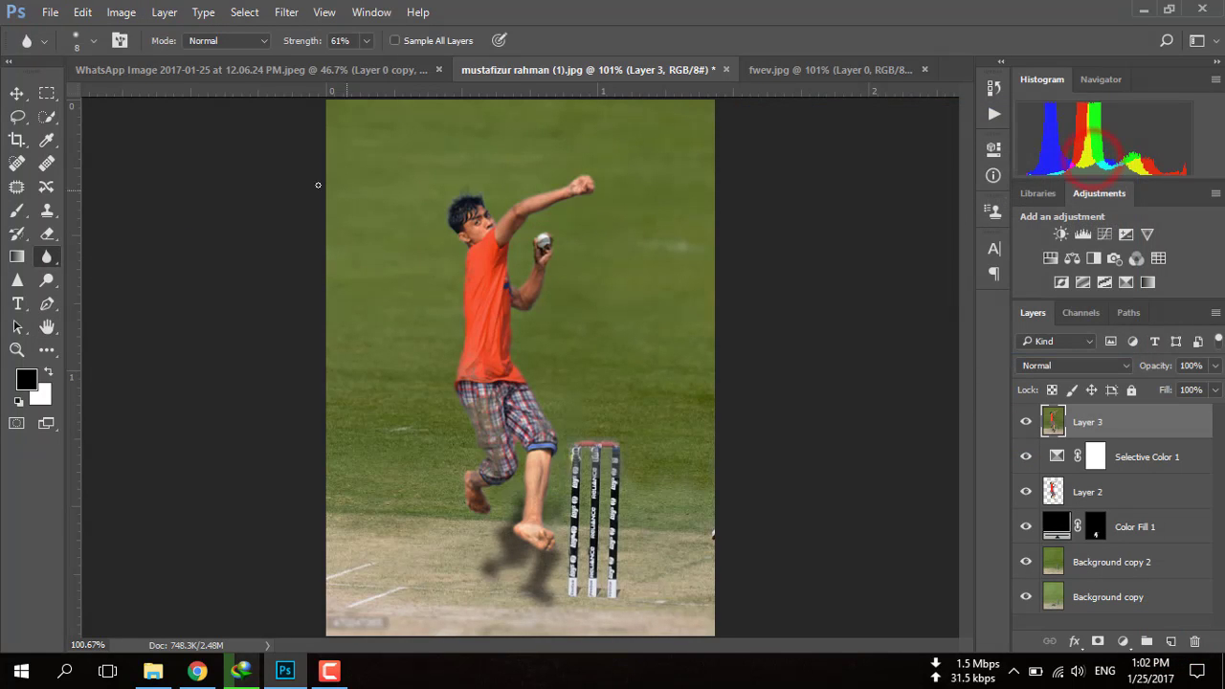
click(286, 11)
mouse_move(315, 388)
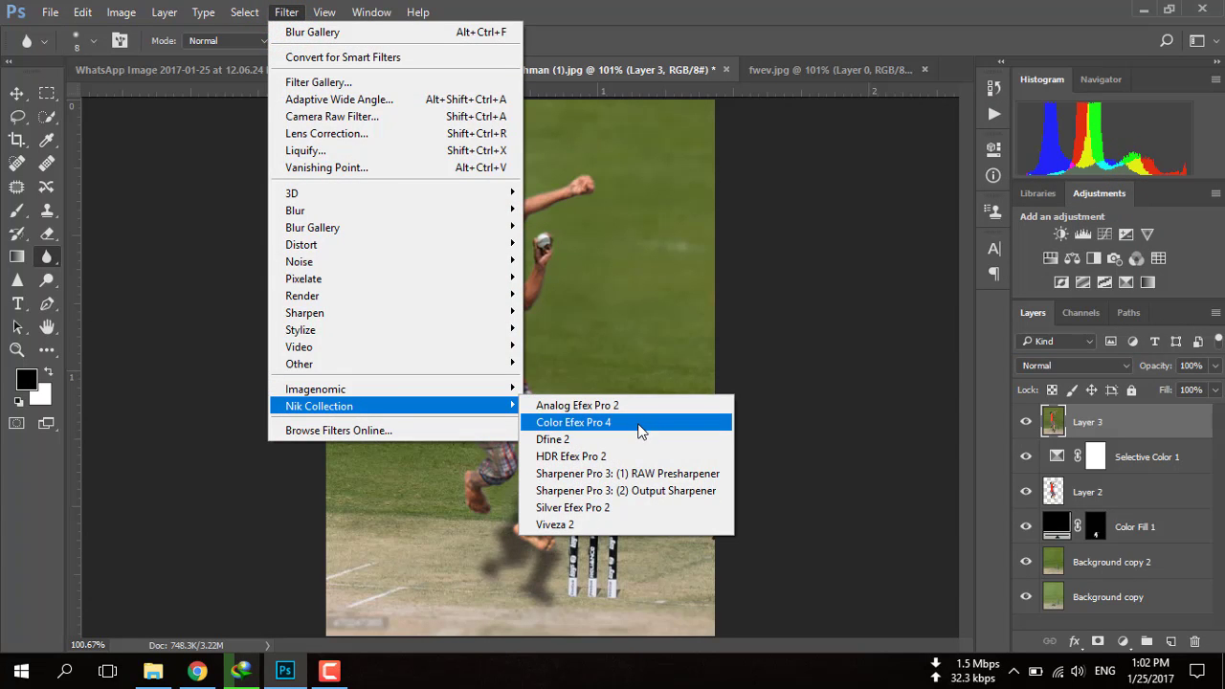
click(638, 423)
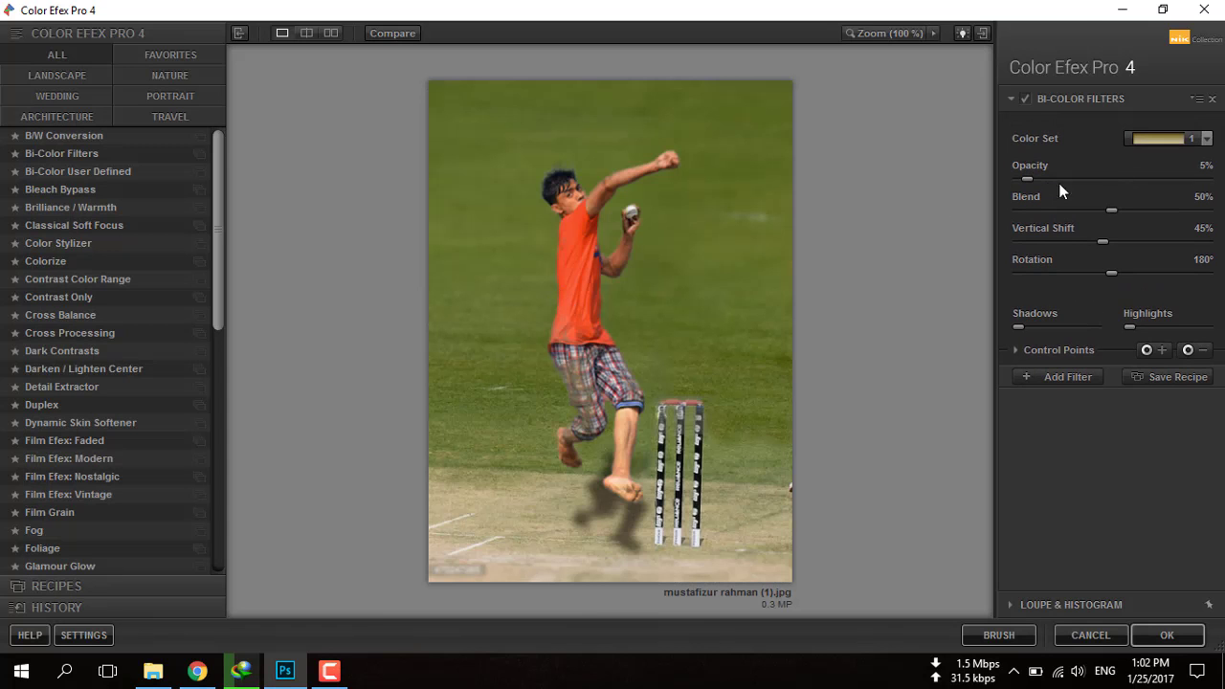
Apply Bi-Color Filters with colour set Brown 3 at 10% opacity
drag(1044, 177, 1042, 178)
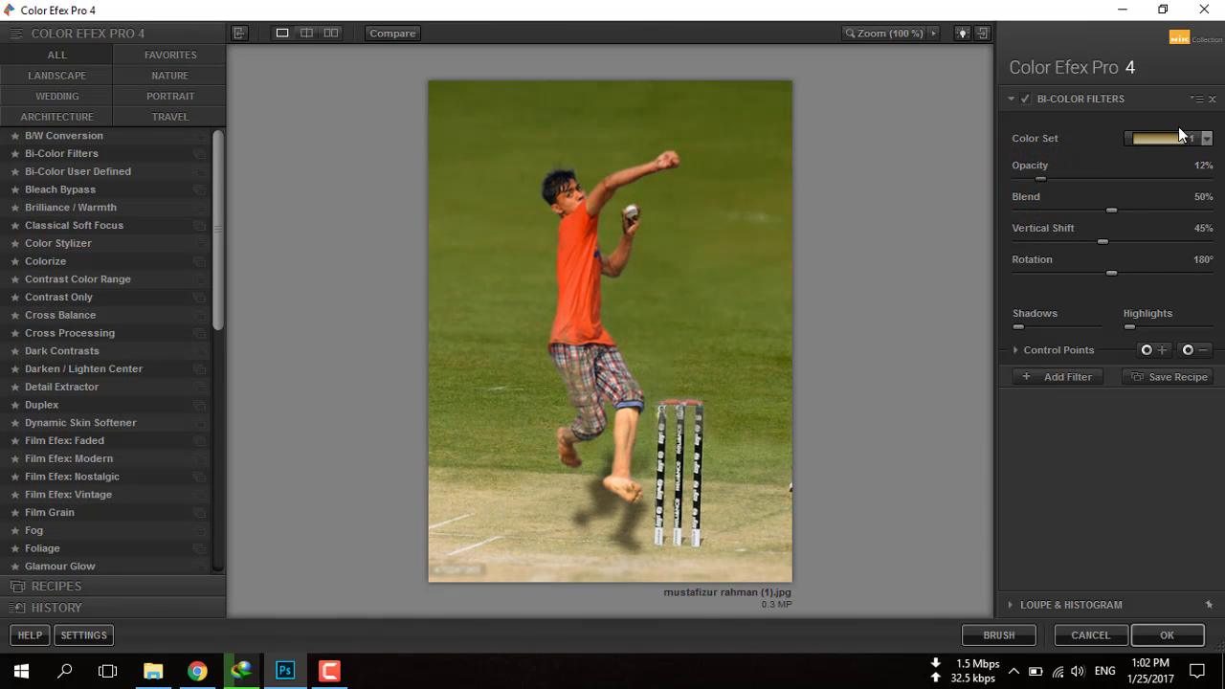
click(1170, 136)
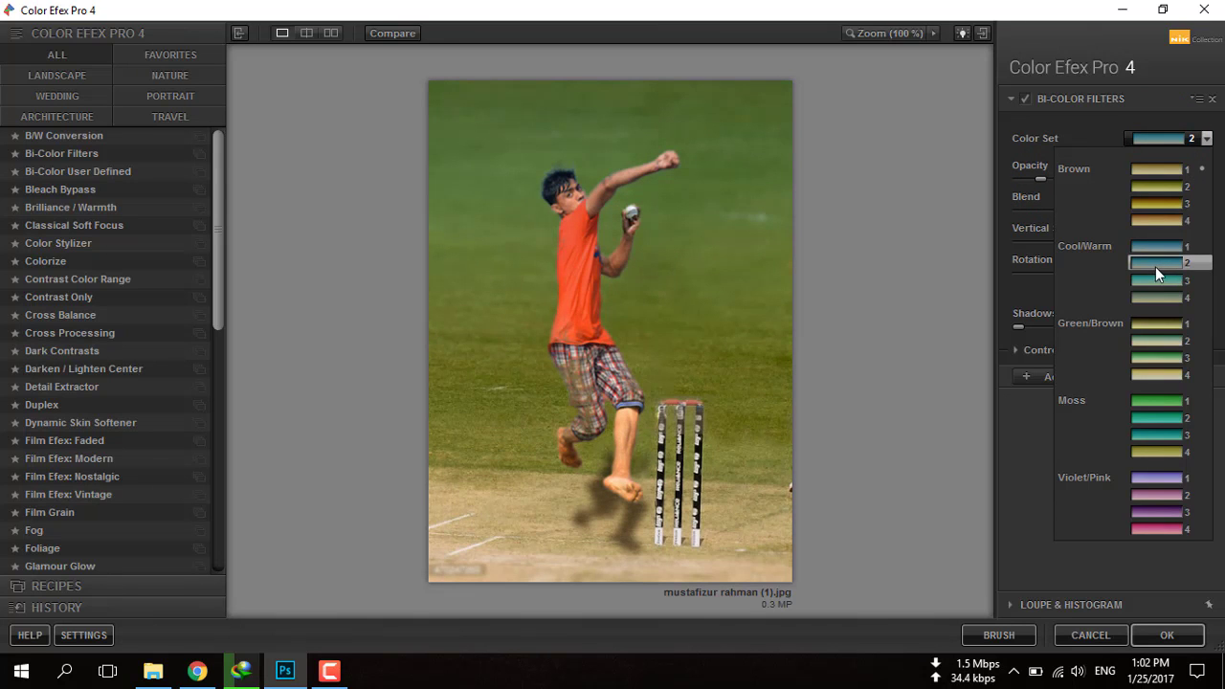
click(1149, 205)
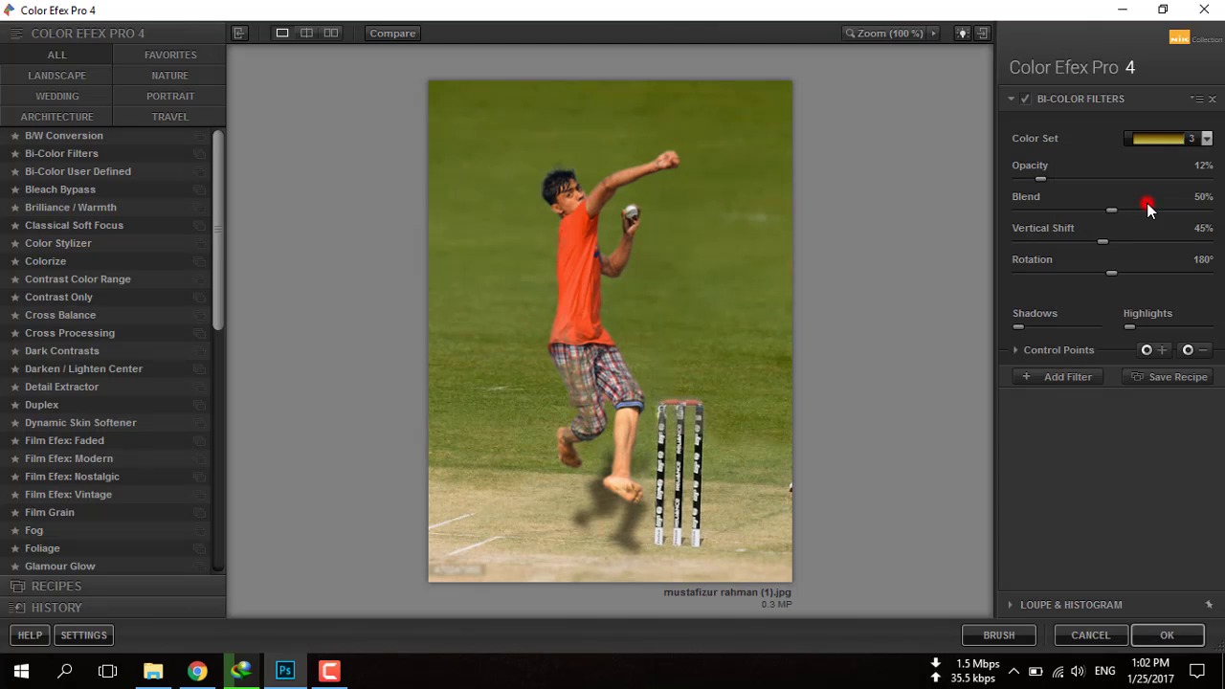
mouse_move(1040, 179)
mouse_down()
mouse_move(1018, 179)
mouse_move(1036, 182)
mouse_up()
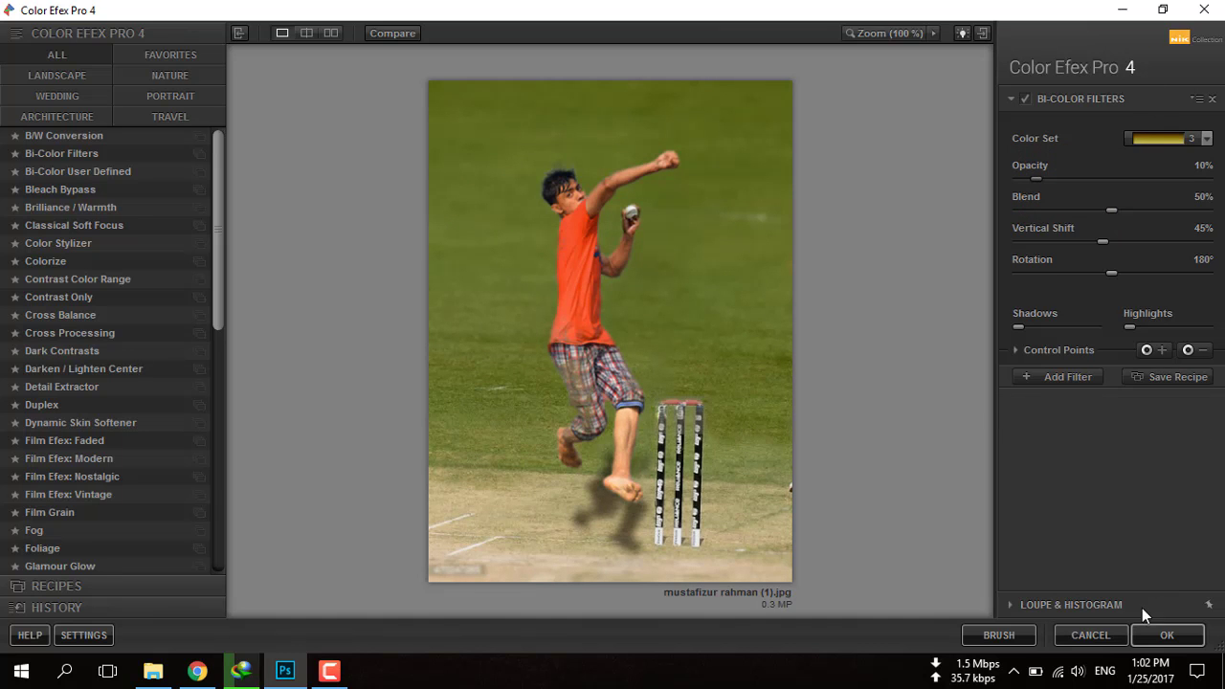
click(1185, 635)
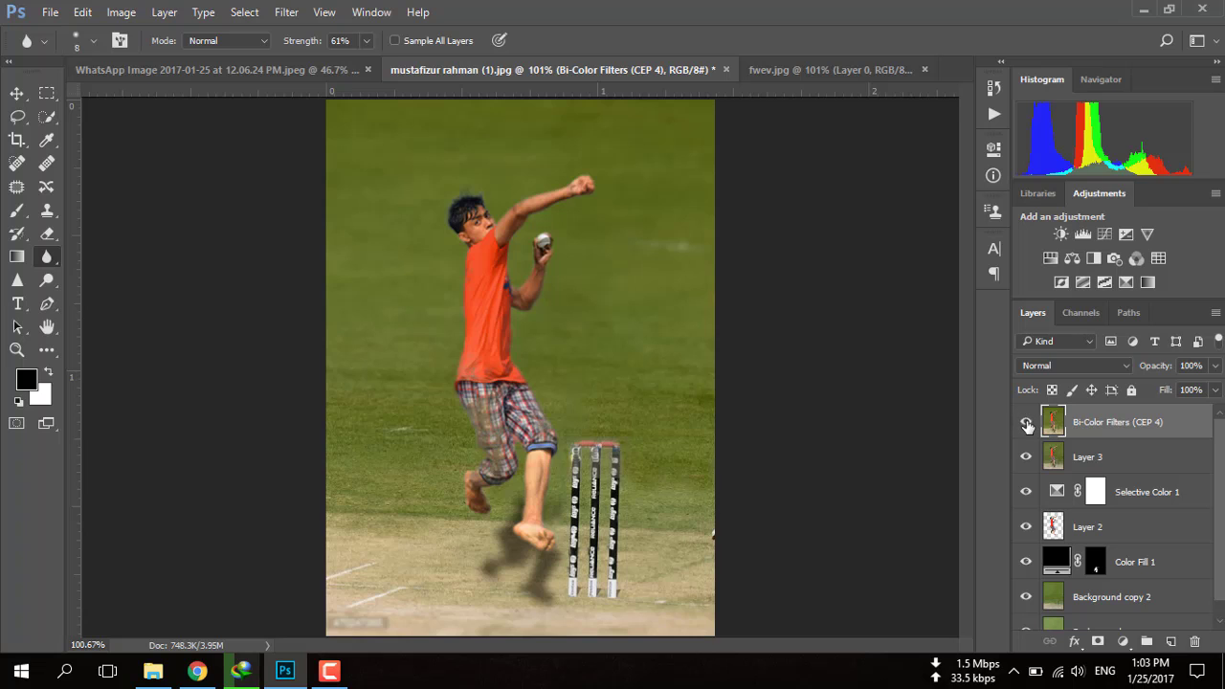
Compare the filter layer, then run Noiseware's Default preset after inspecting the boy's head
click(1026, 422)
click(286, 11)
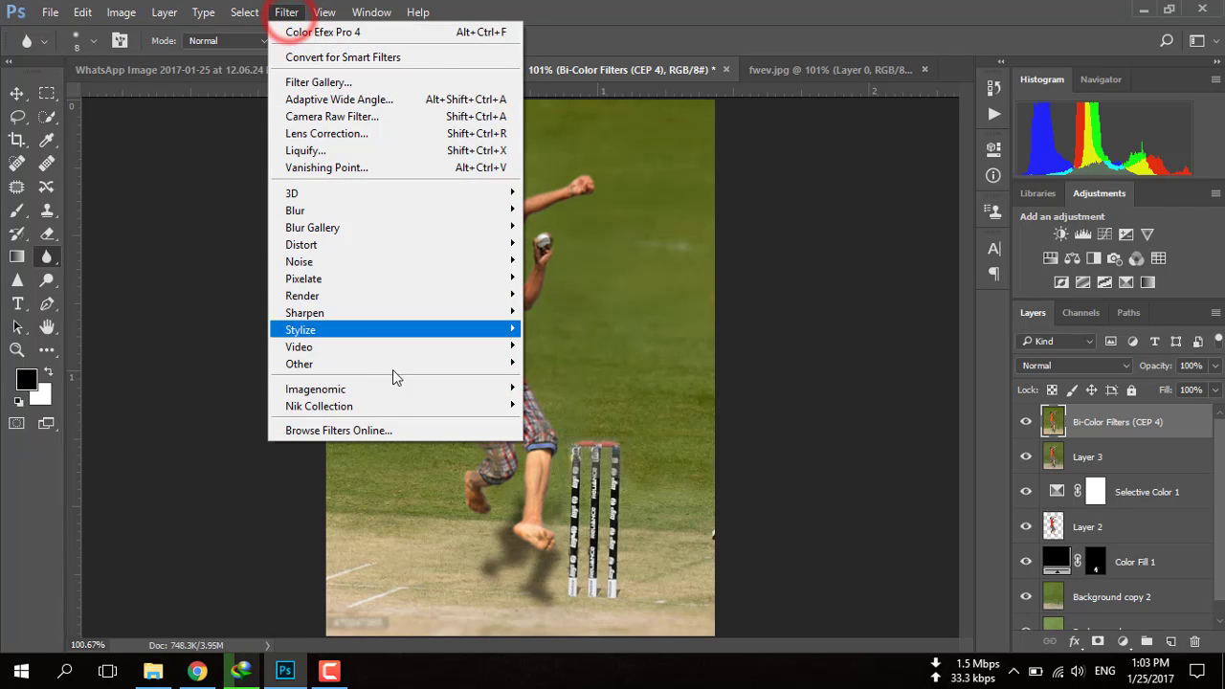
mouse_move(316, 388)
click(574, 392)
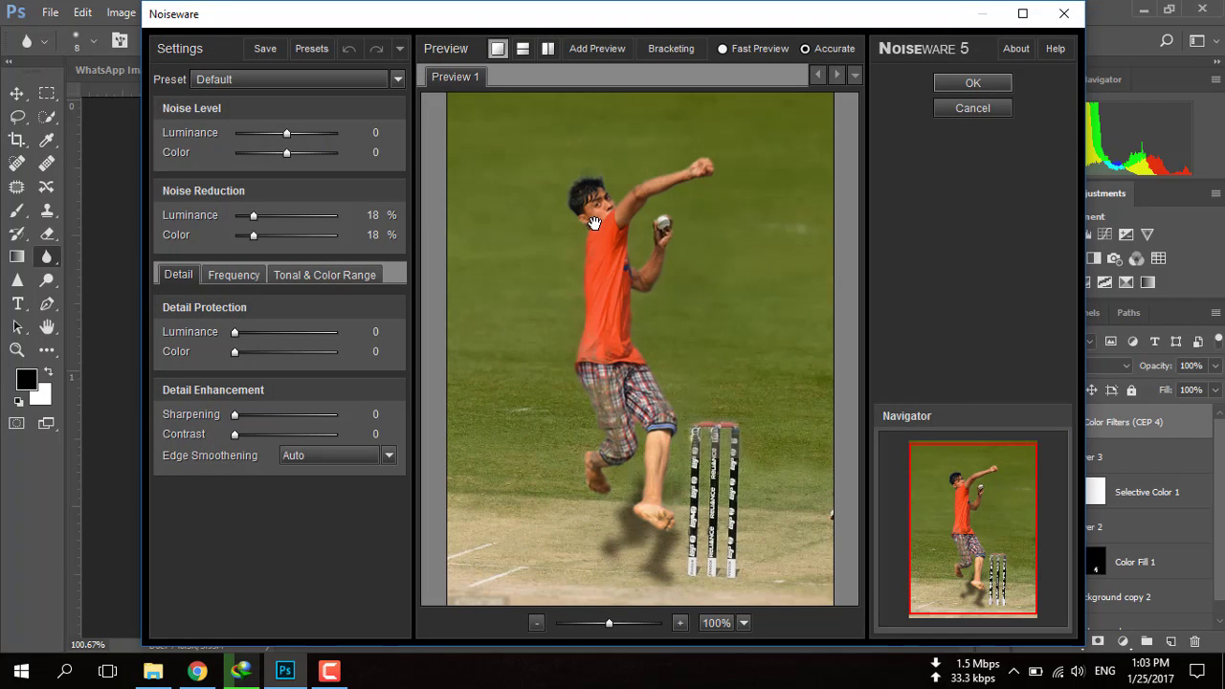
scroll(599, 215, up, 1)
scroll(604, 219, up, 1)
scroll(618, 308, down, 5)
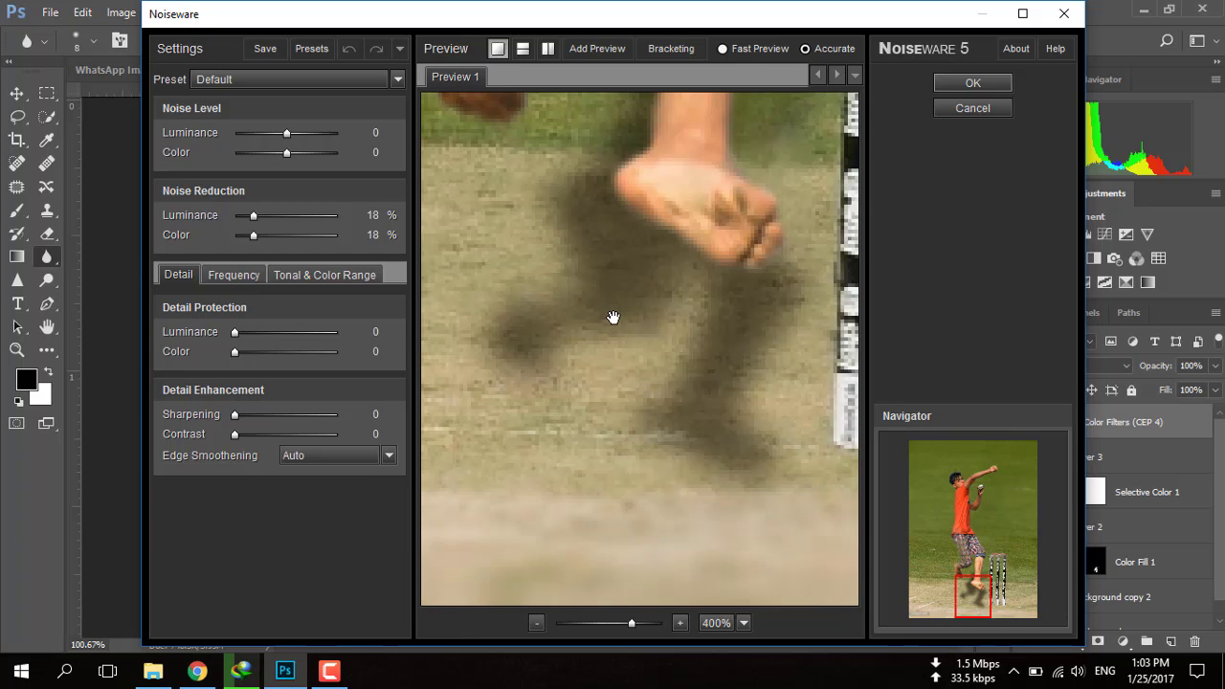
scroll(612, 316, up, 5)
drag(558, 486, 650, 317)
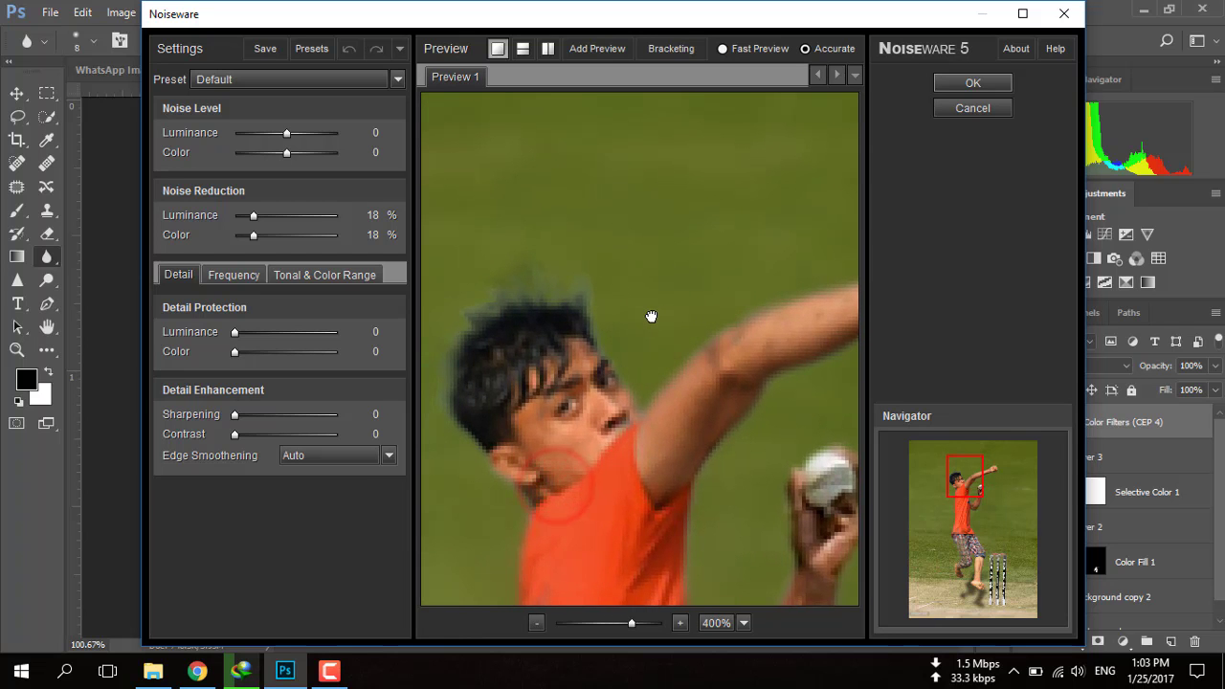
click(941, 86)
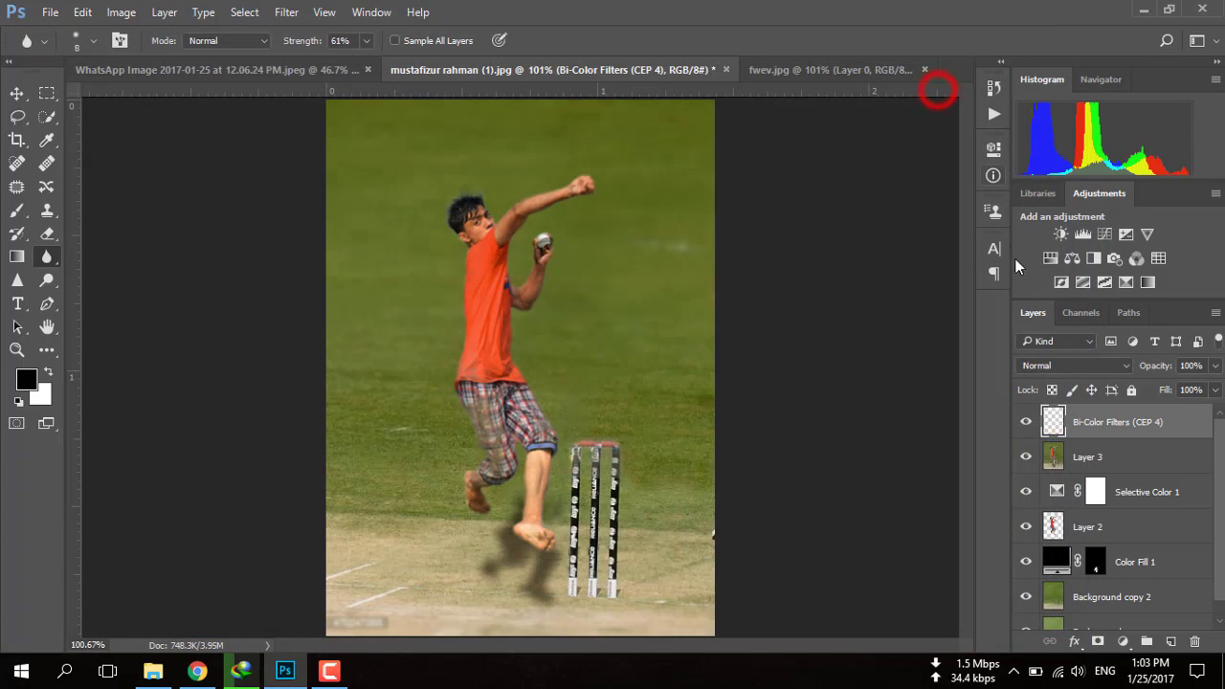
Duplicate the Bi-Color Filters layer and run Portraiture on the copy, checking the bowler's face
click(1102, 422)
key(ctrl+j)
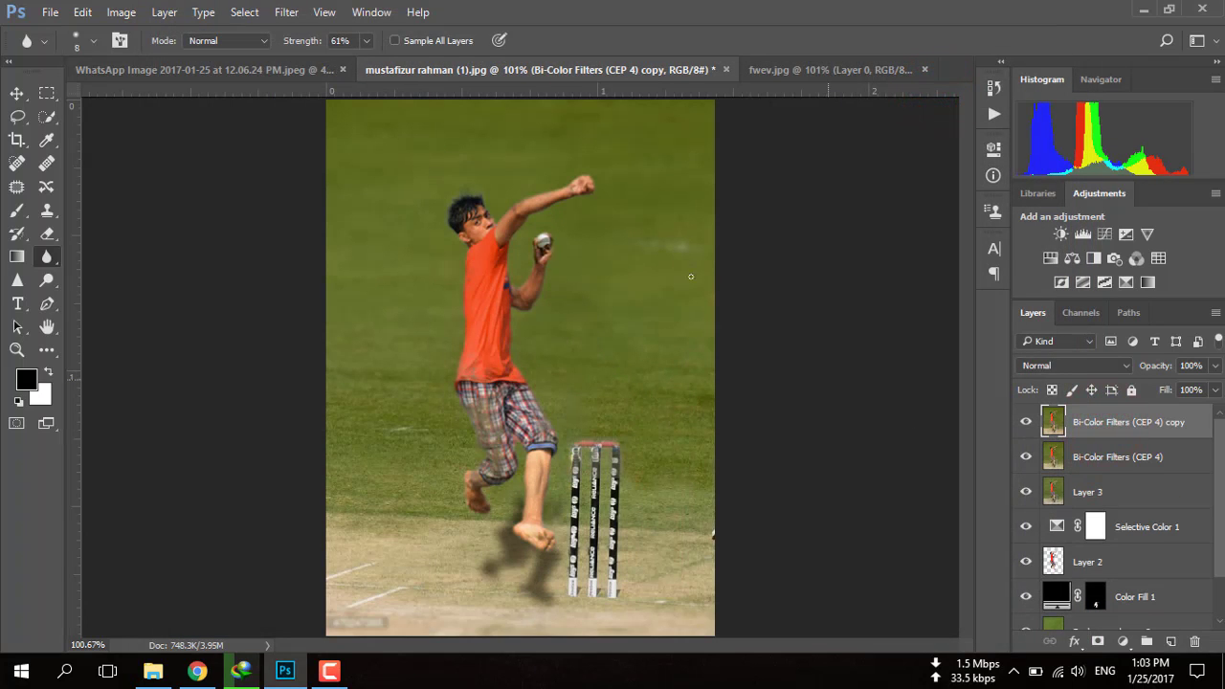
click(287, 12)
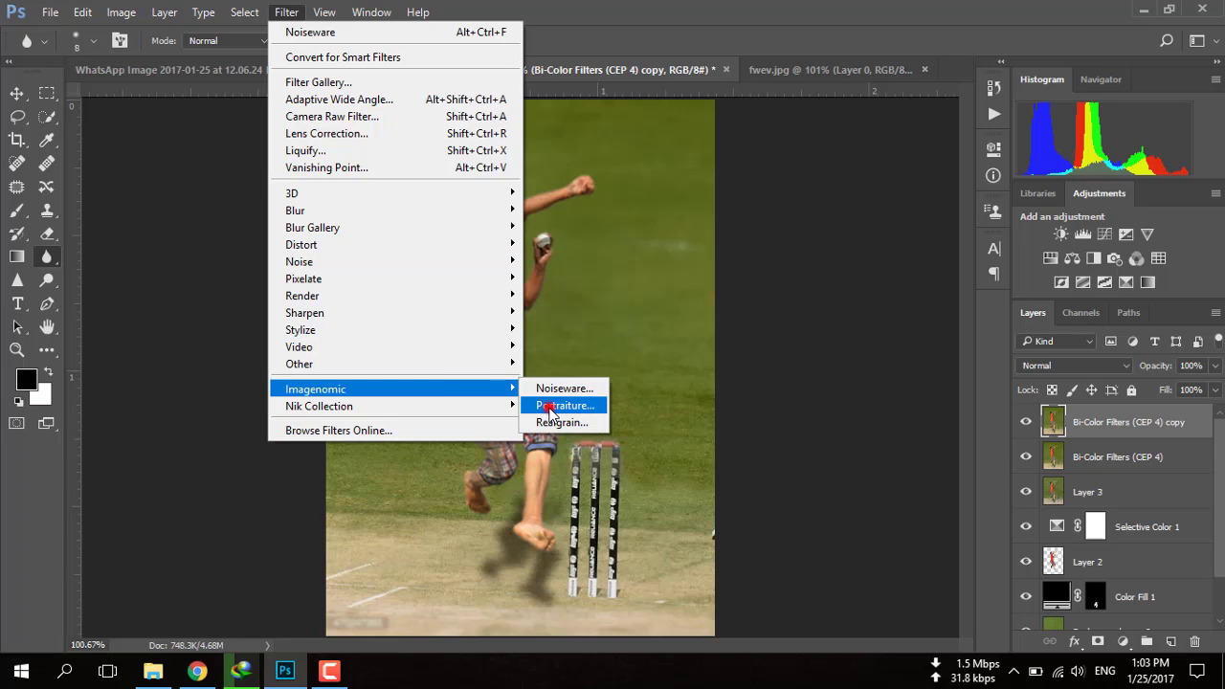
click(549, 406)
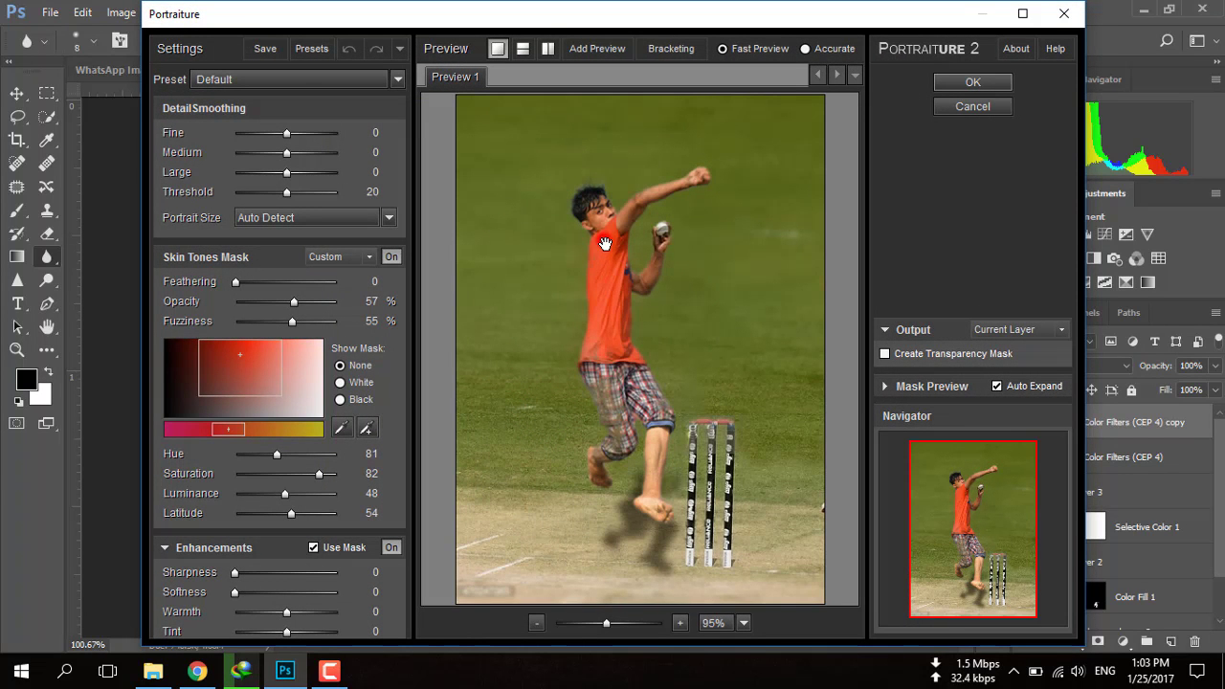
click(605, 245)
scroll(607, 245, up, 2)
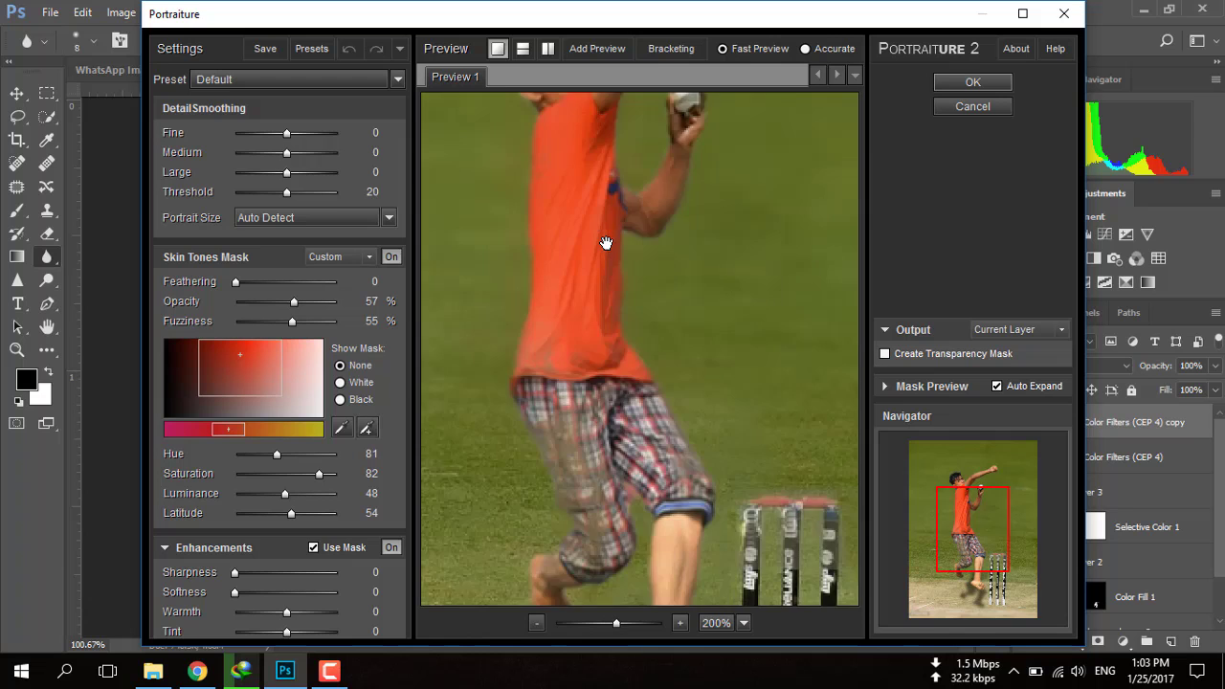
click(586, 356)
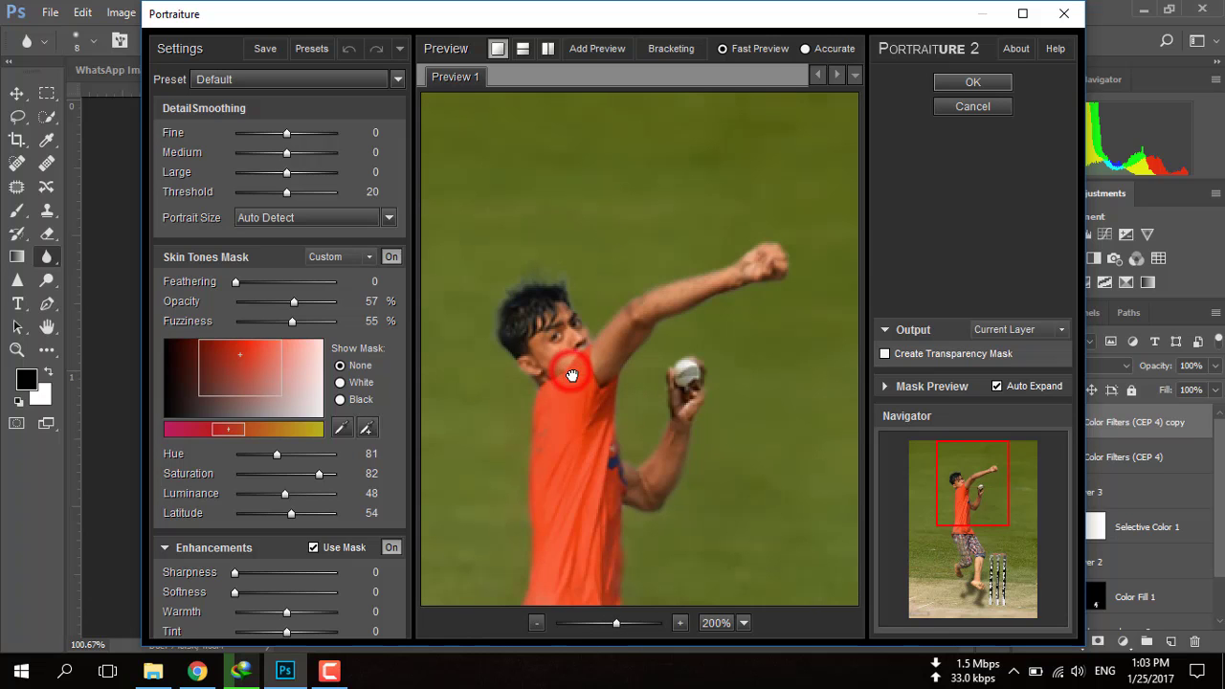
click(572, 393)
click(973, 83)
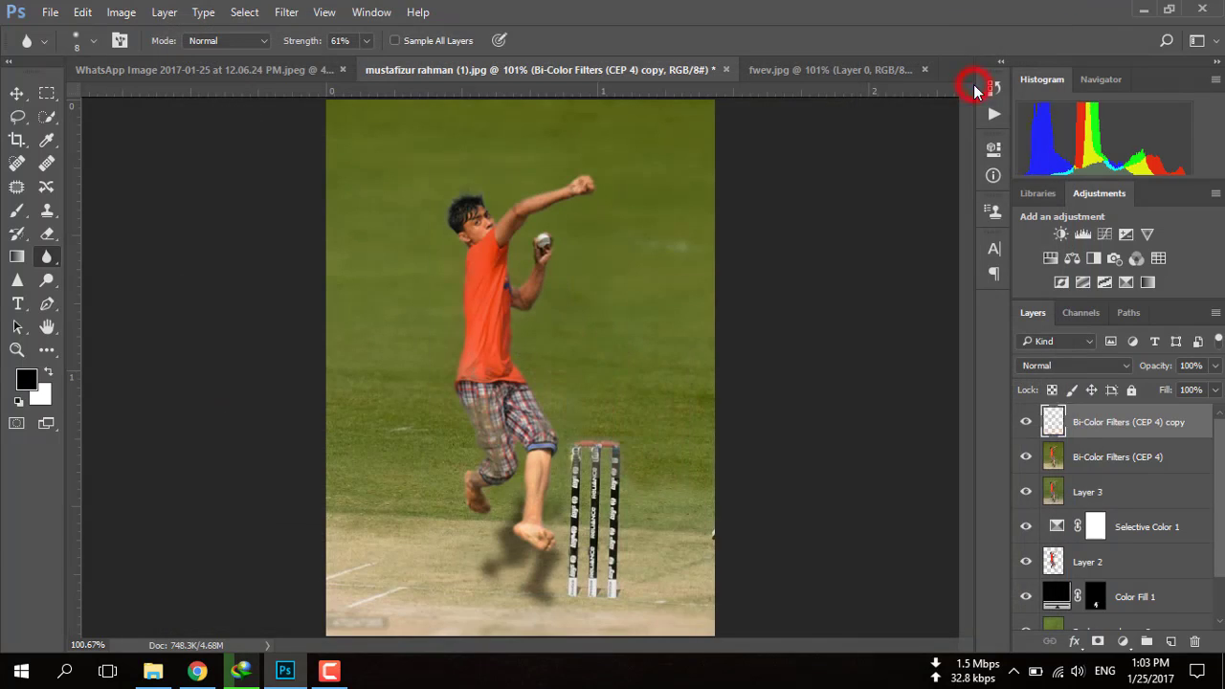
Lower the smoothed copy layer's opacity to 63%
click(1025, 422)
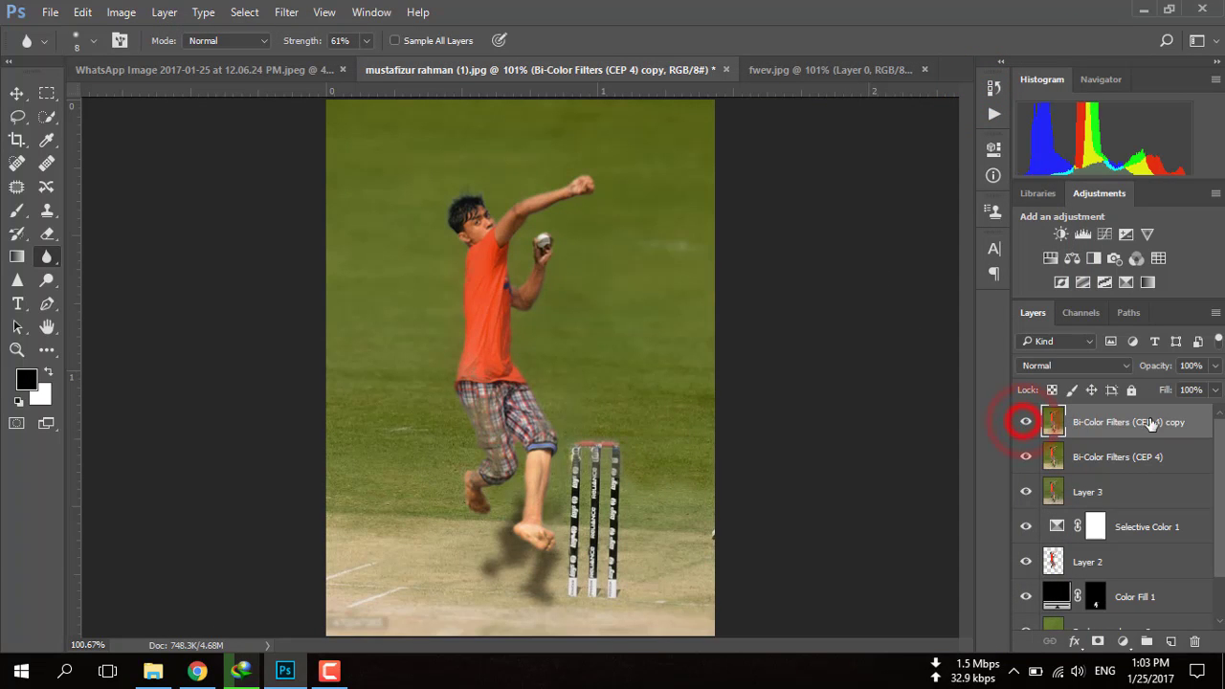
click(1216, 368)
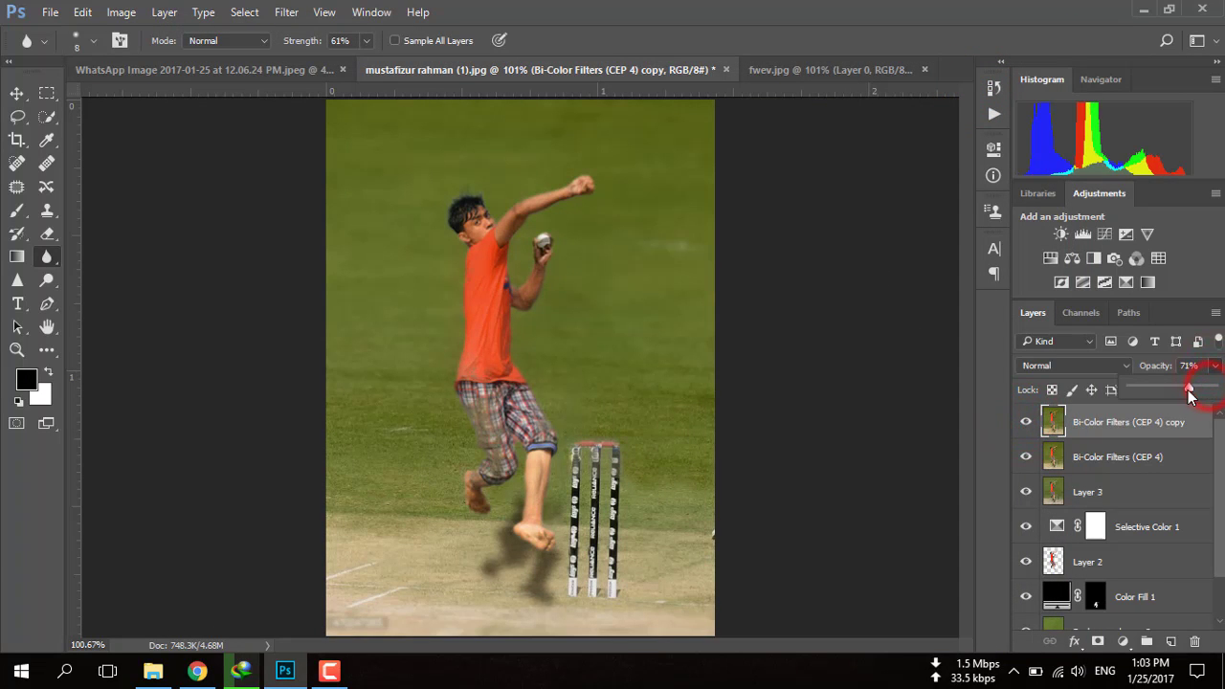
click(1030, 422)
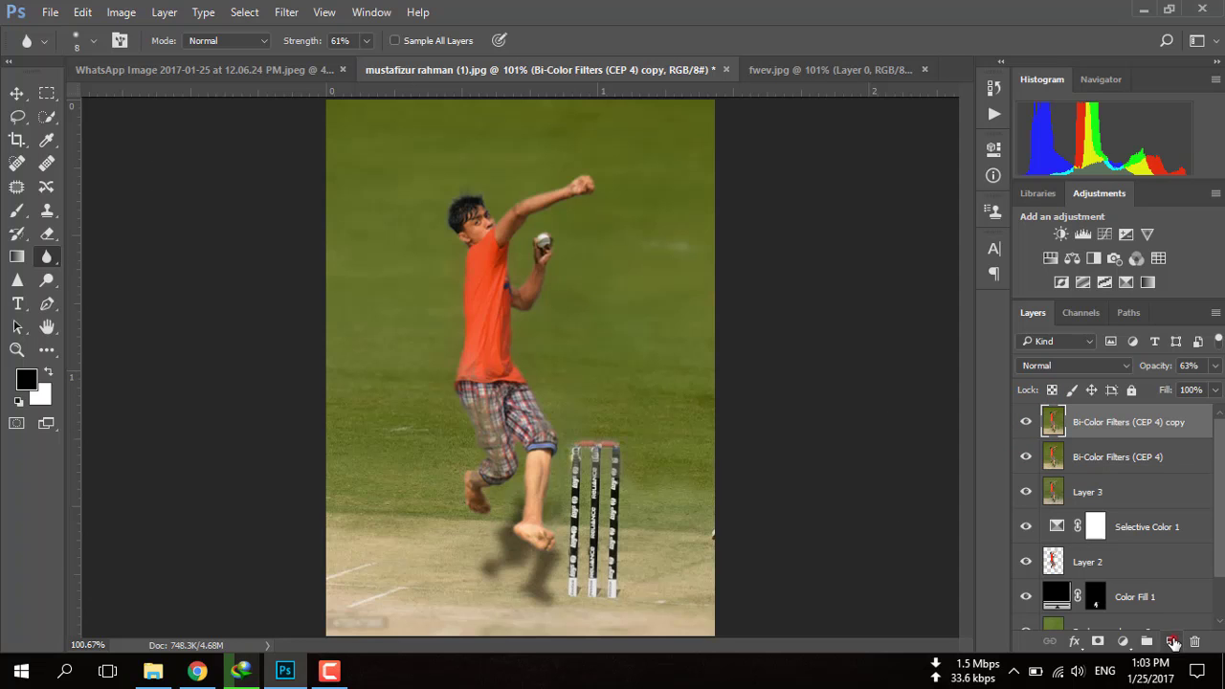
Add a new Layer 4 filled with black and set to Soft Light
click(1173, 642)
click(38, 353)
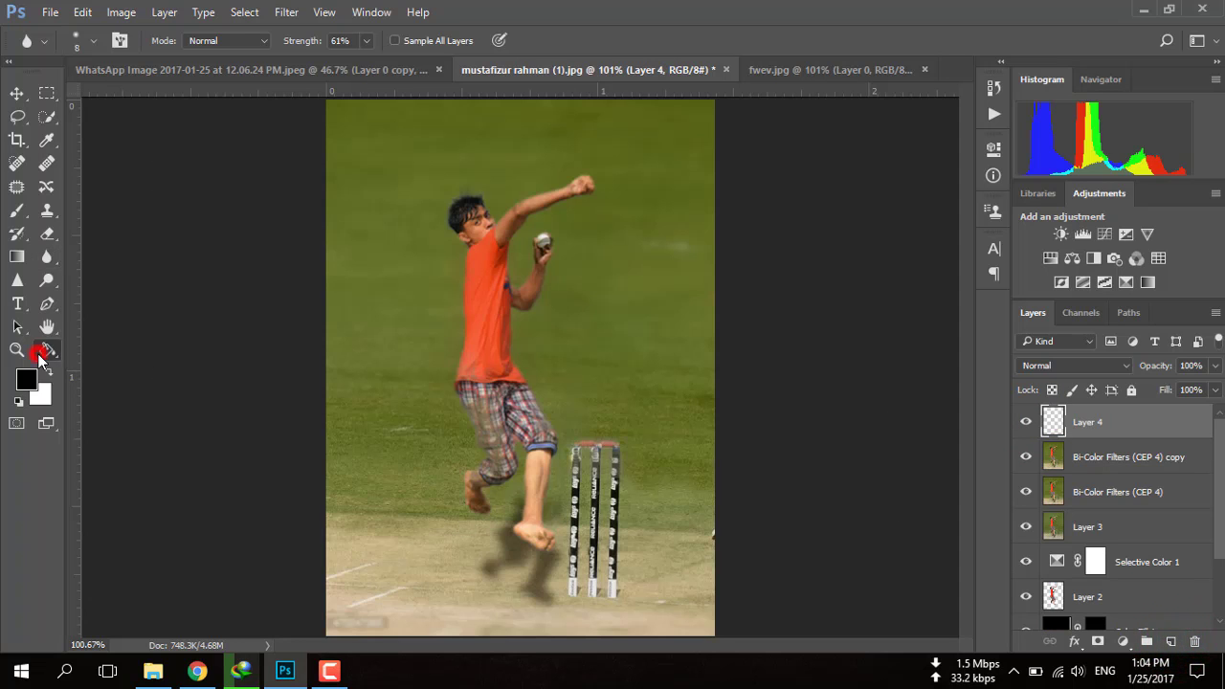
click(26, 380)
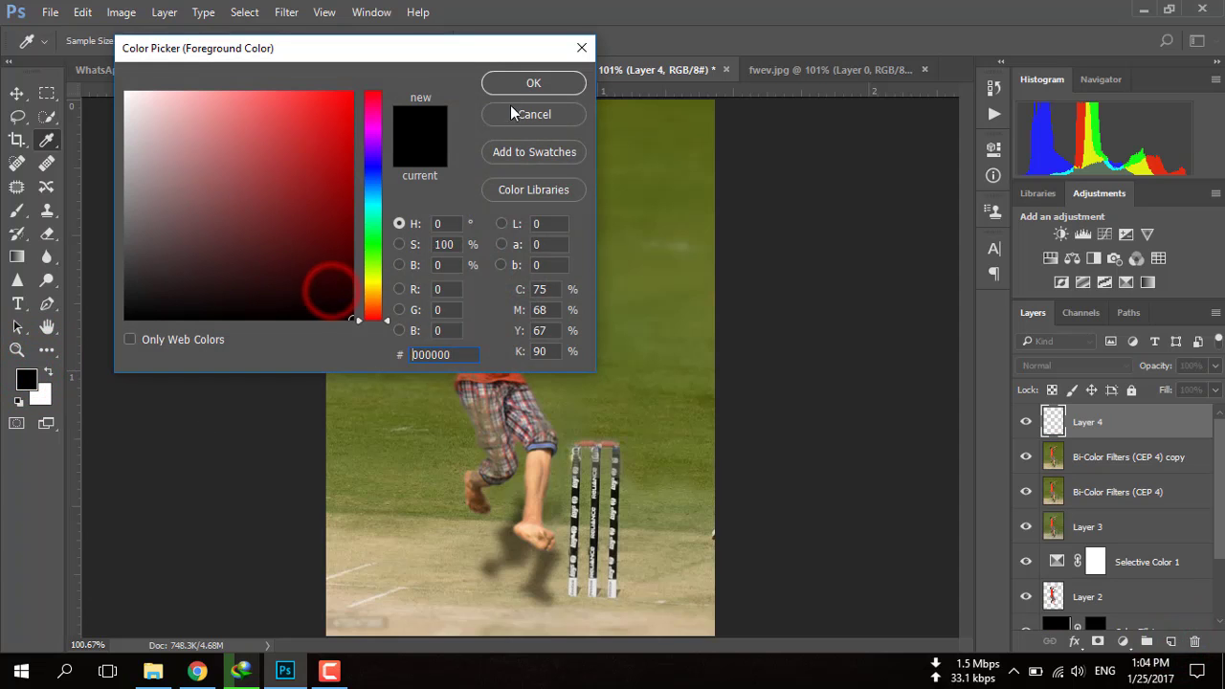
click(516, 91)
key(g)
click(522, 260)
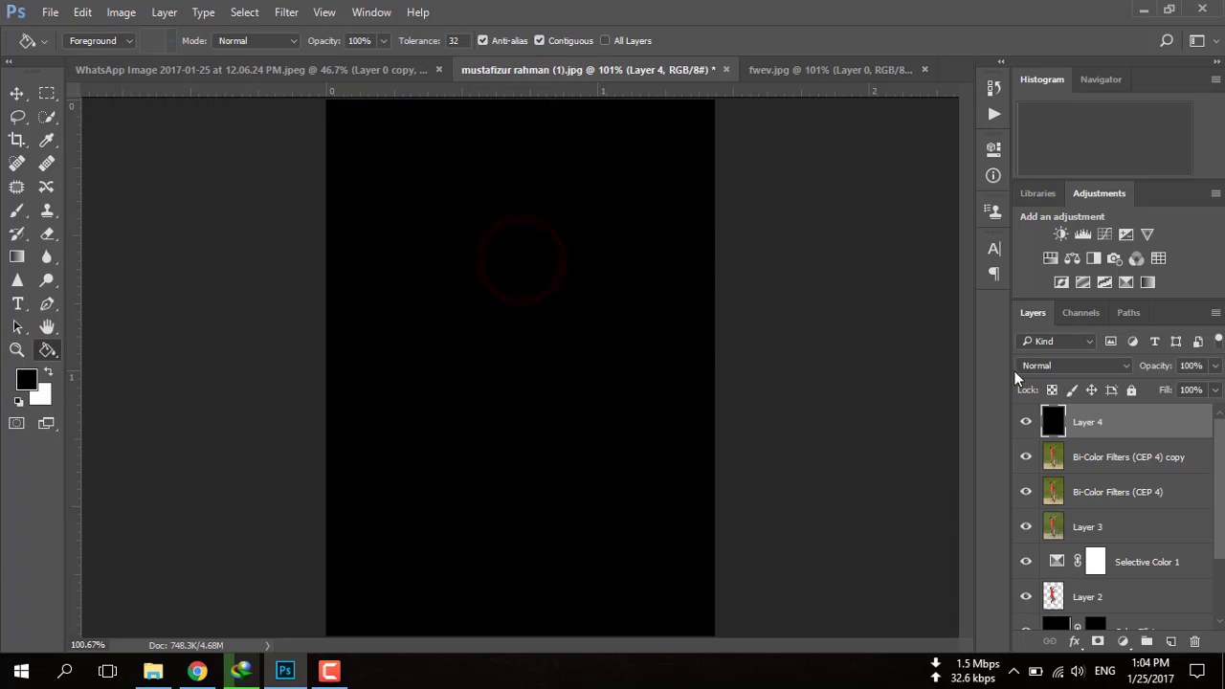
click(1044, 373)
click(1052, 197)
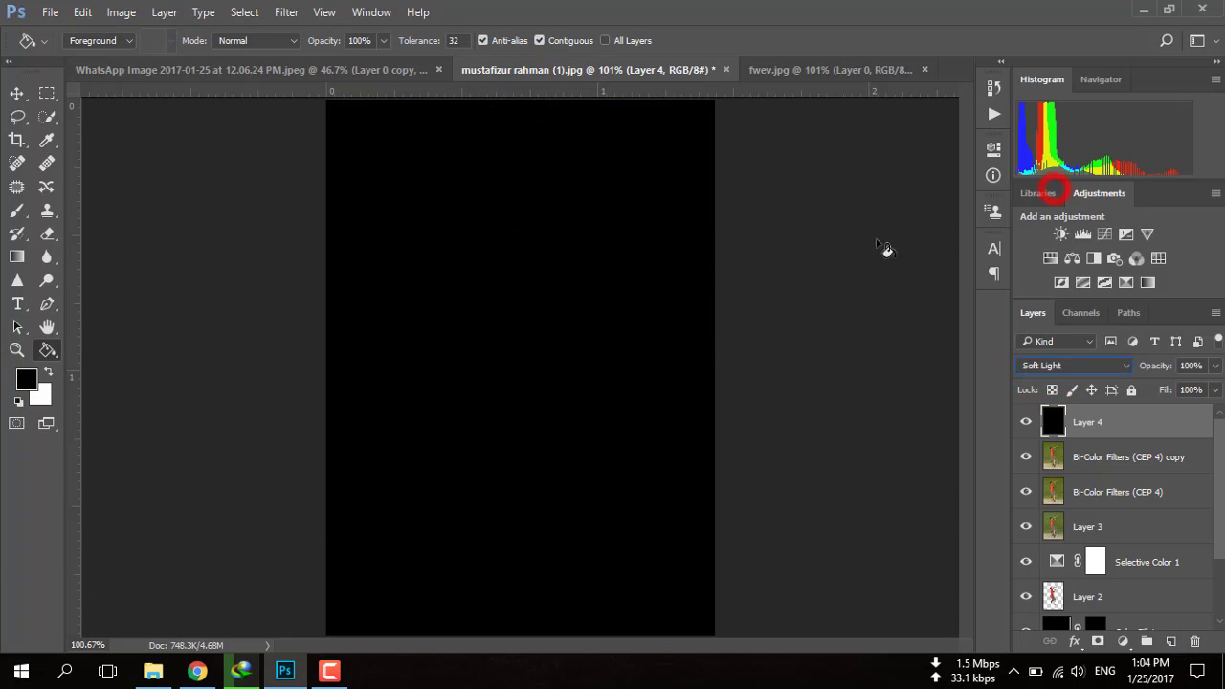
Mask Layer 4 and paint the centre black with a 500 px brush
click(18, 210)
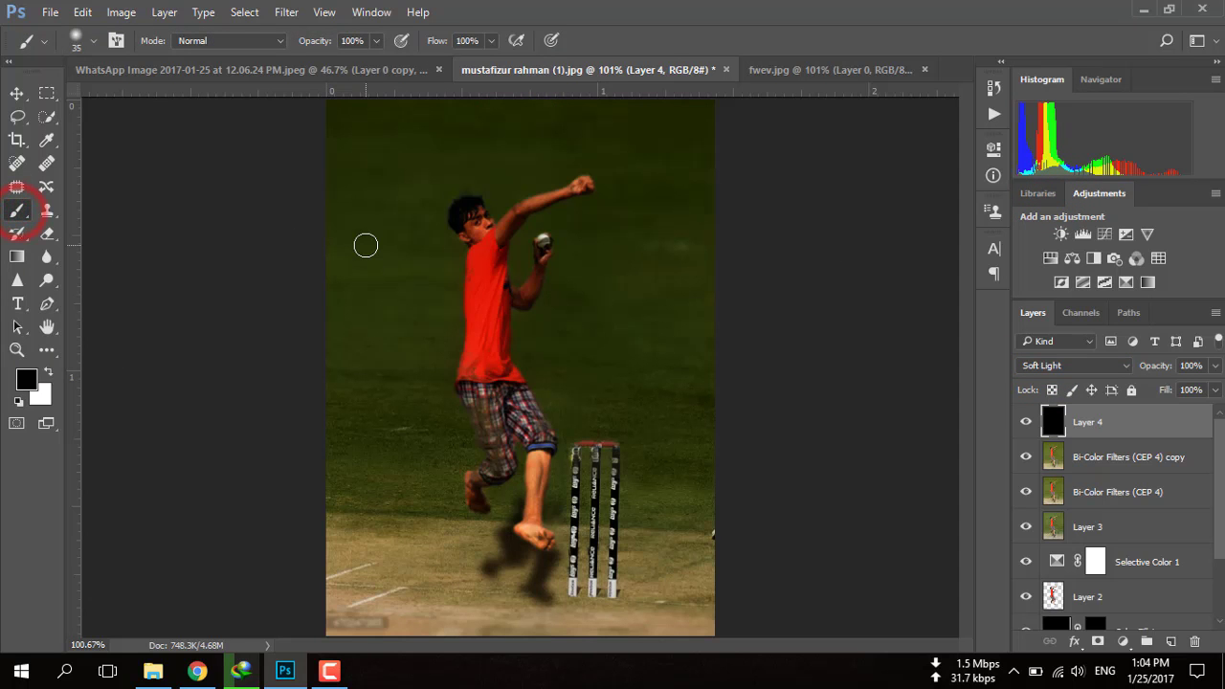
key(bracketright)
key(bracketright)
key(bracketright)
key(bracketright)
key(bracketright)
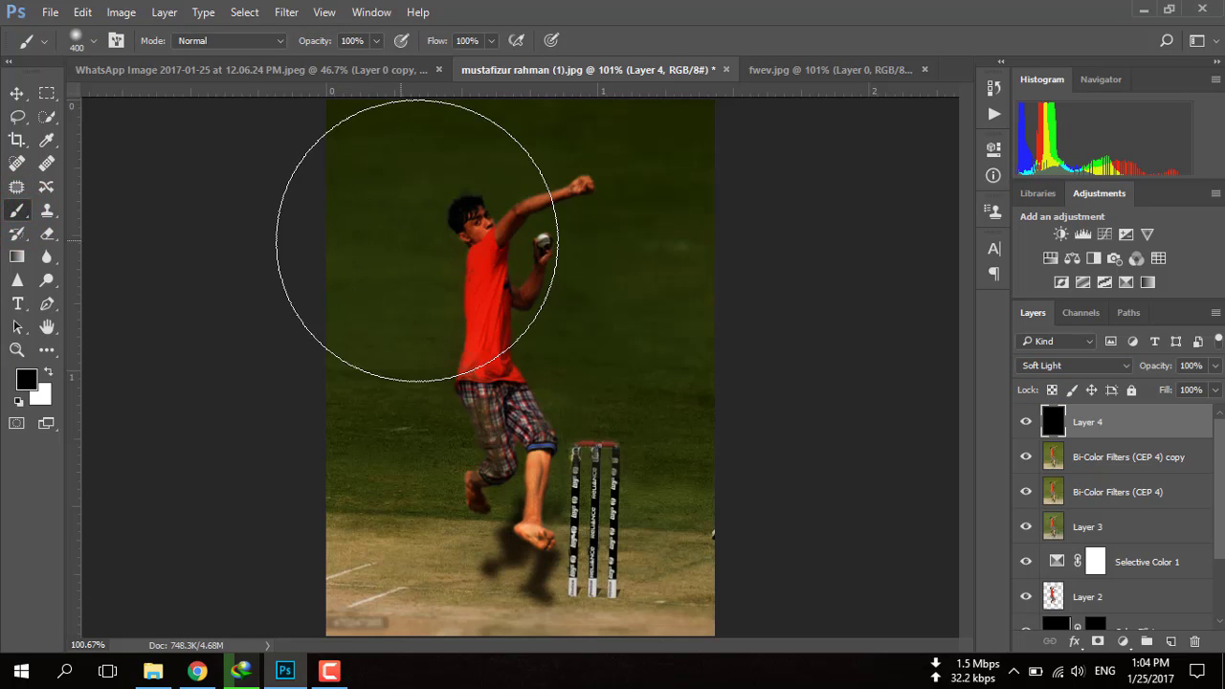
key(bracketright)
key(bracketright)
key(bracketright)
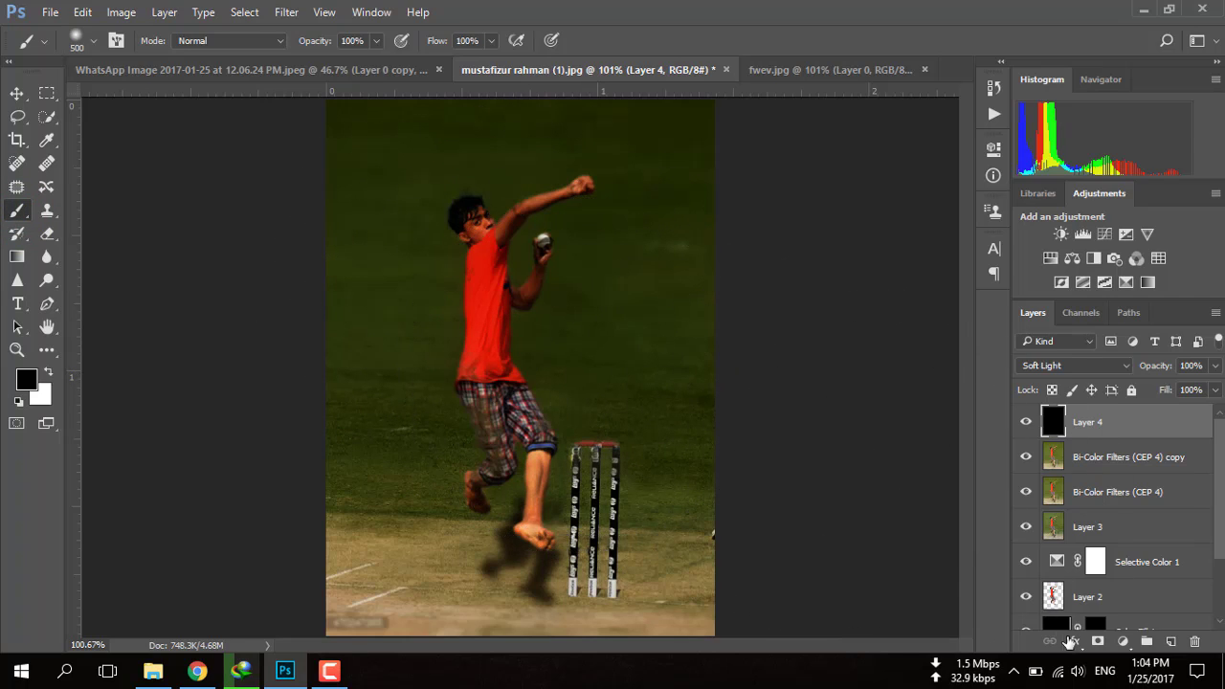
click(1098, 641)
click(410, 329)
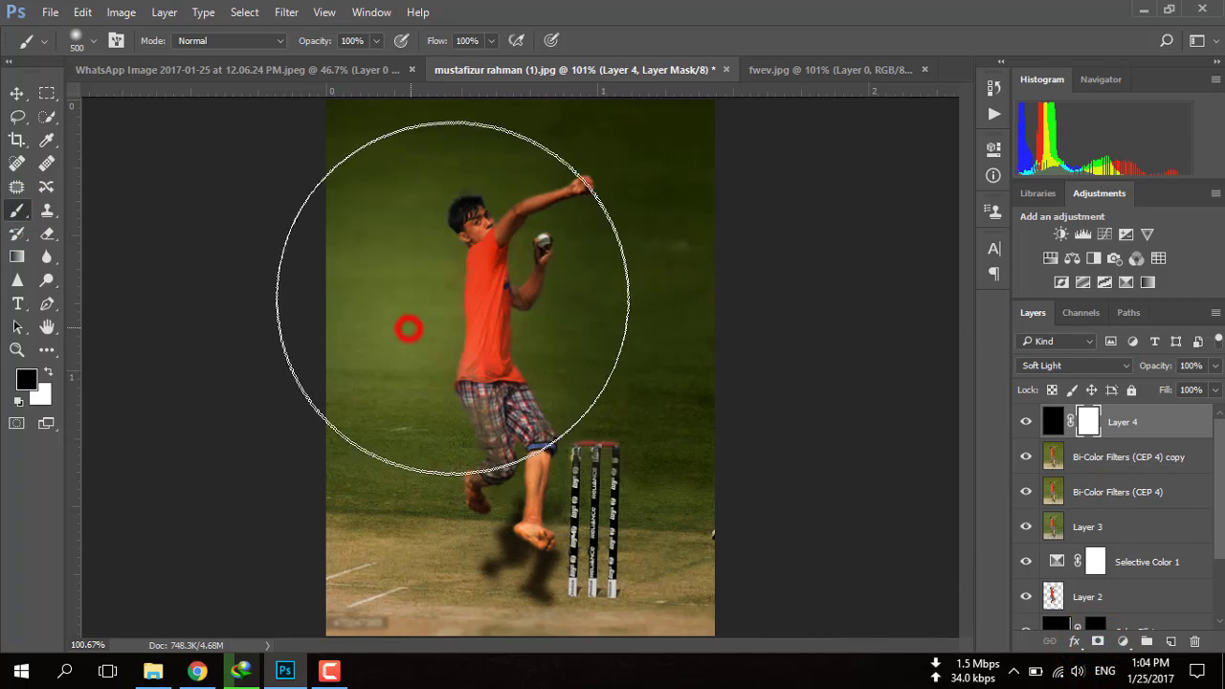
click(534, 297)
click(595, 392)
click(572, 448)
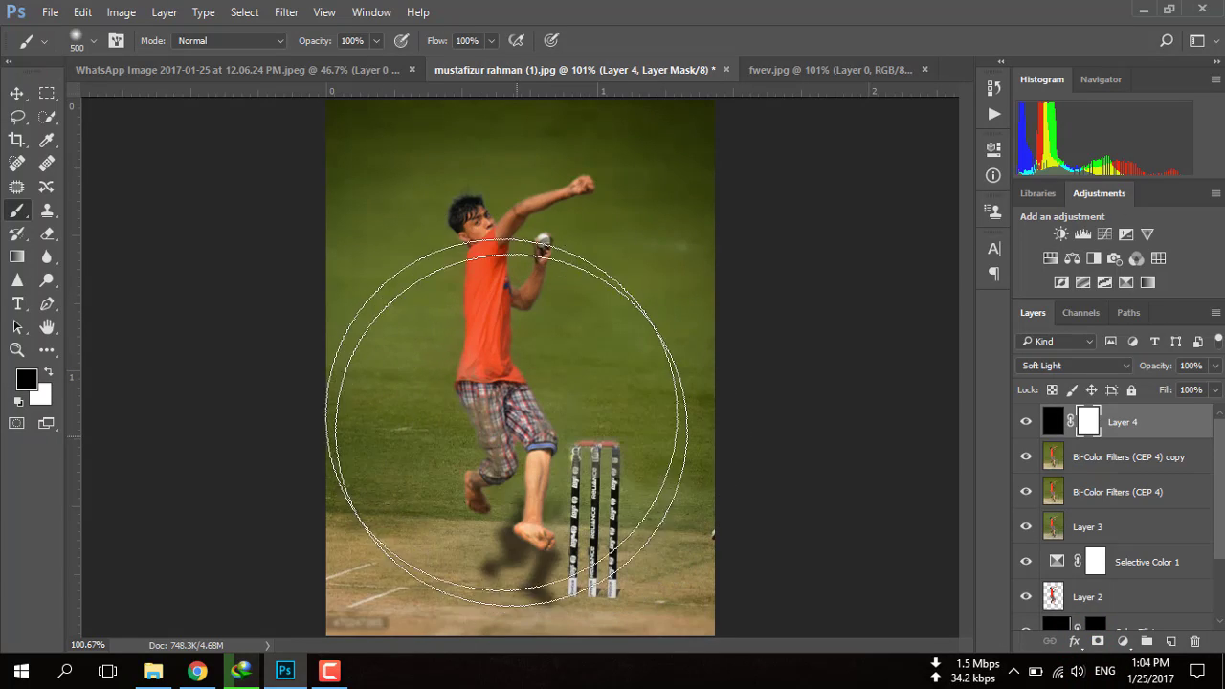
click(500, 388)
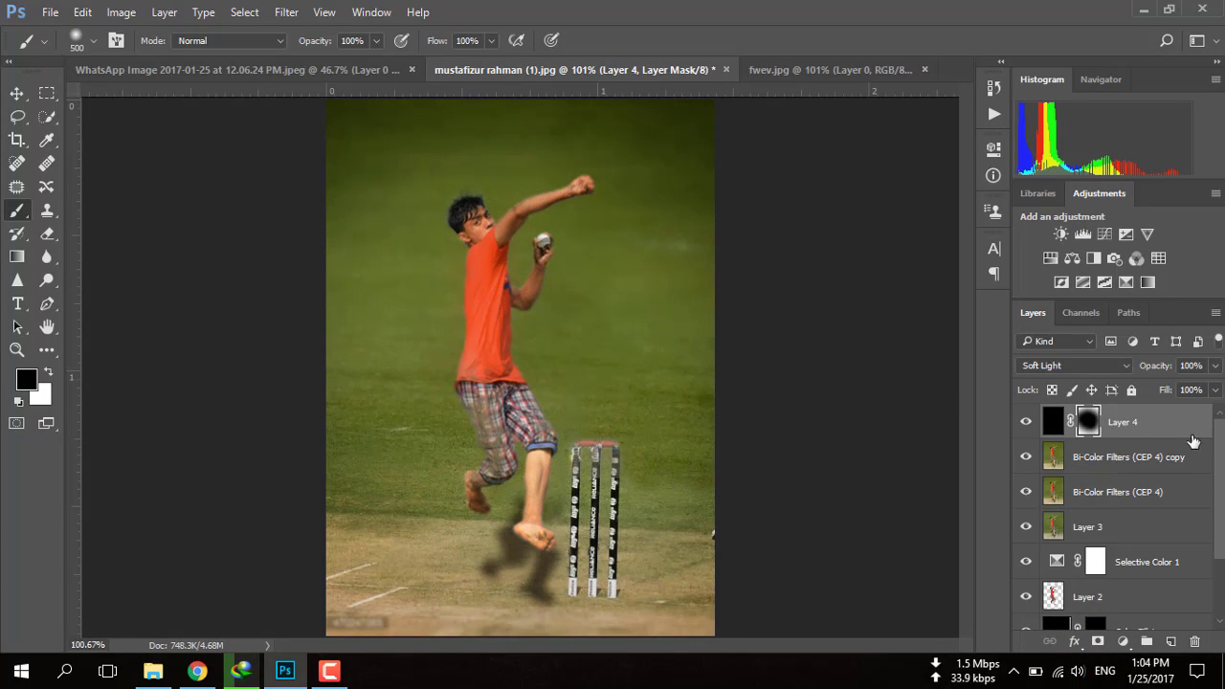
click(466, 433)
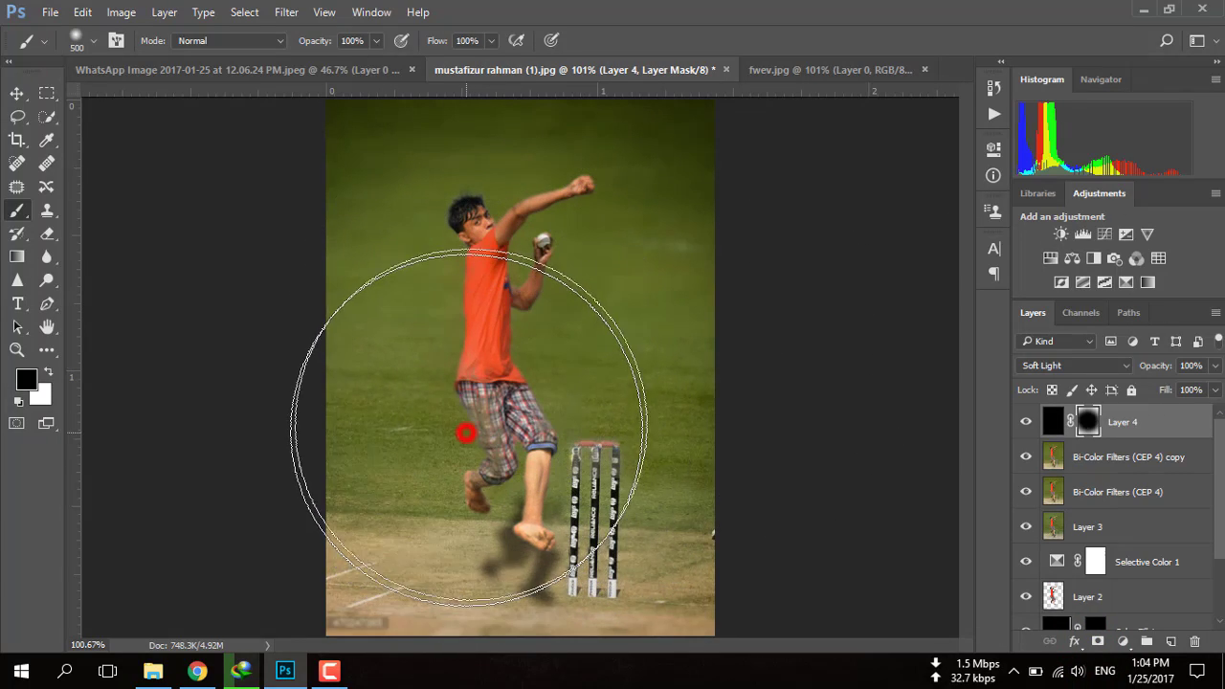
Set the vignette layer to 29% opacity and toggle it to compare
click(1215, 366)
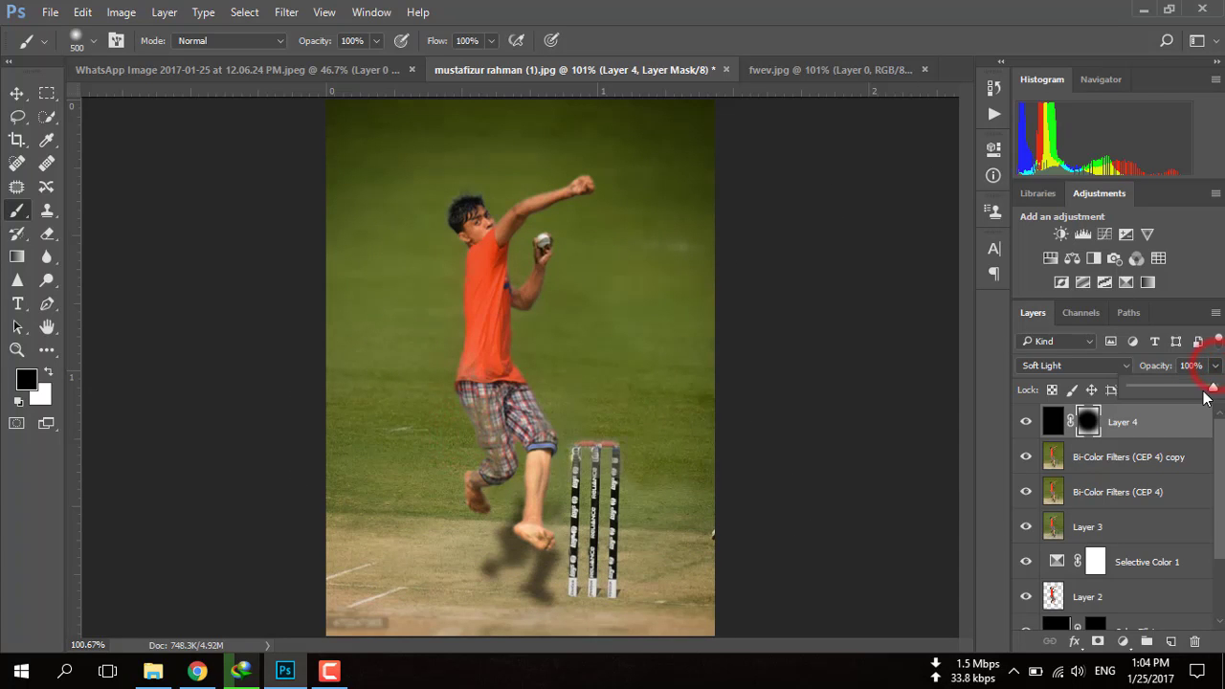
drag(1171, 384, 1155, 388)
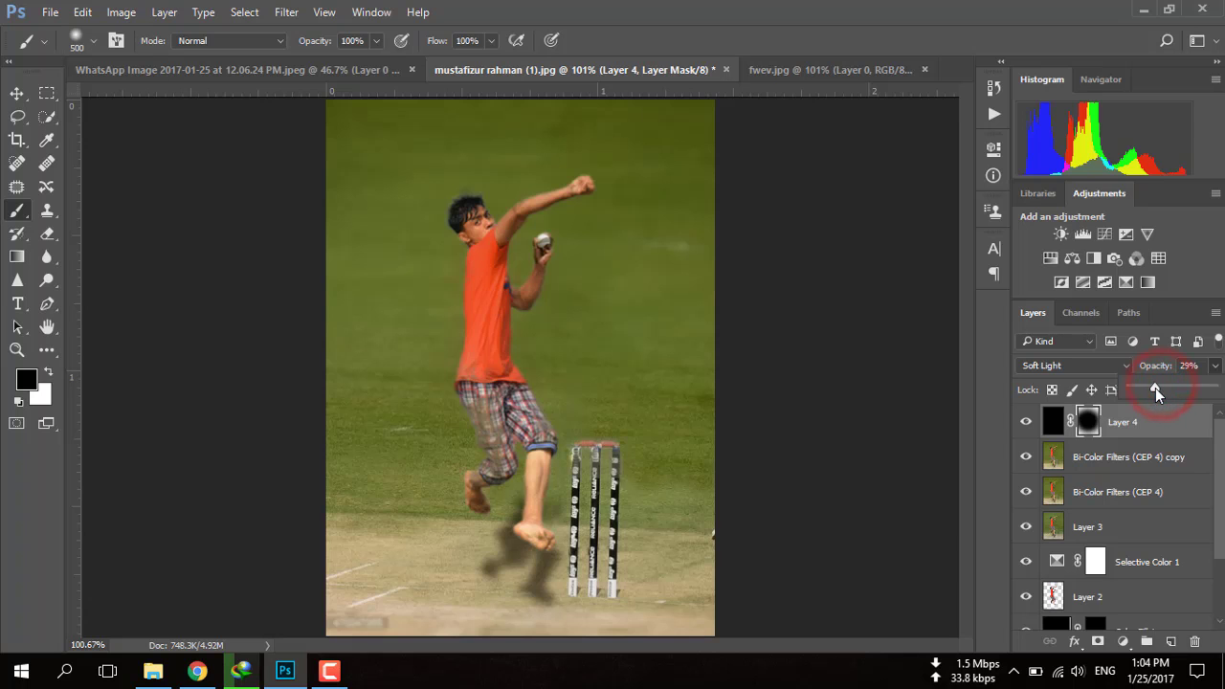
click(1025, 425)
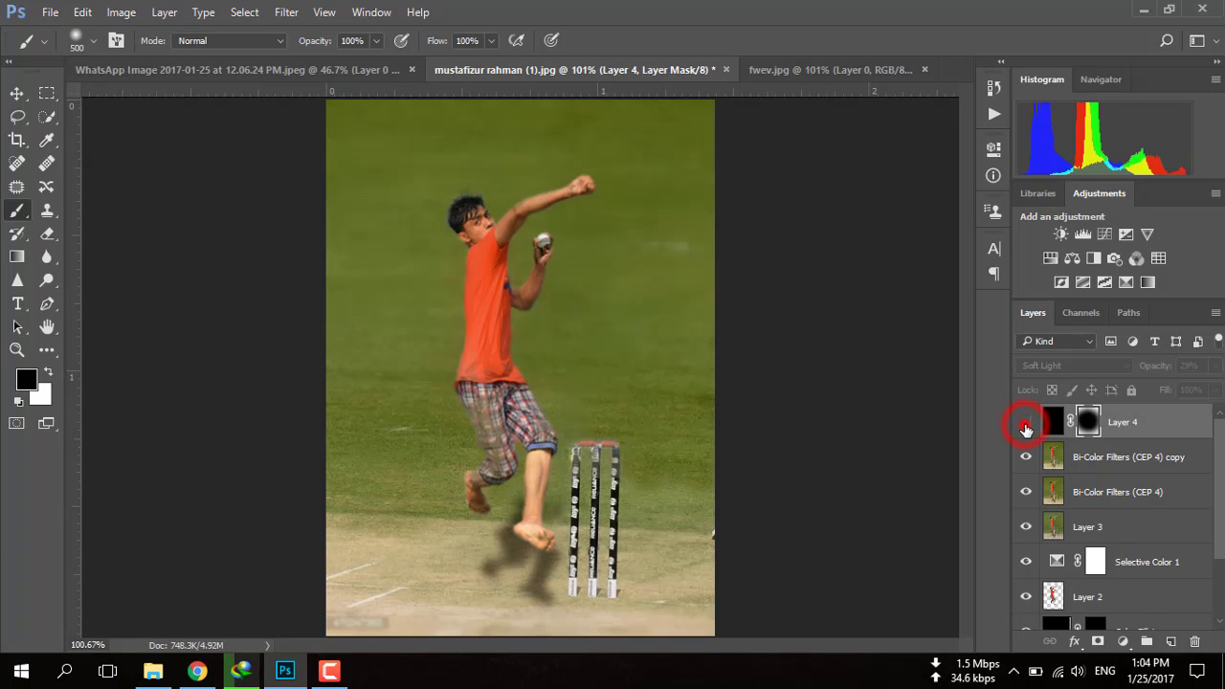
click(1025, 424)
Deselect, then drag the logo from the My Logo folder onto the Photoshop canvas
key(ctrl+d)
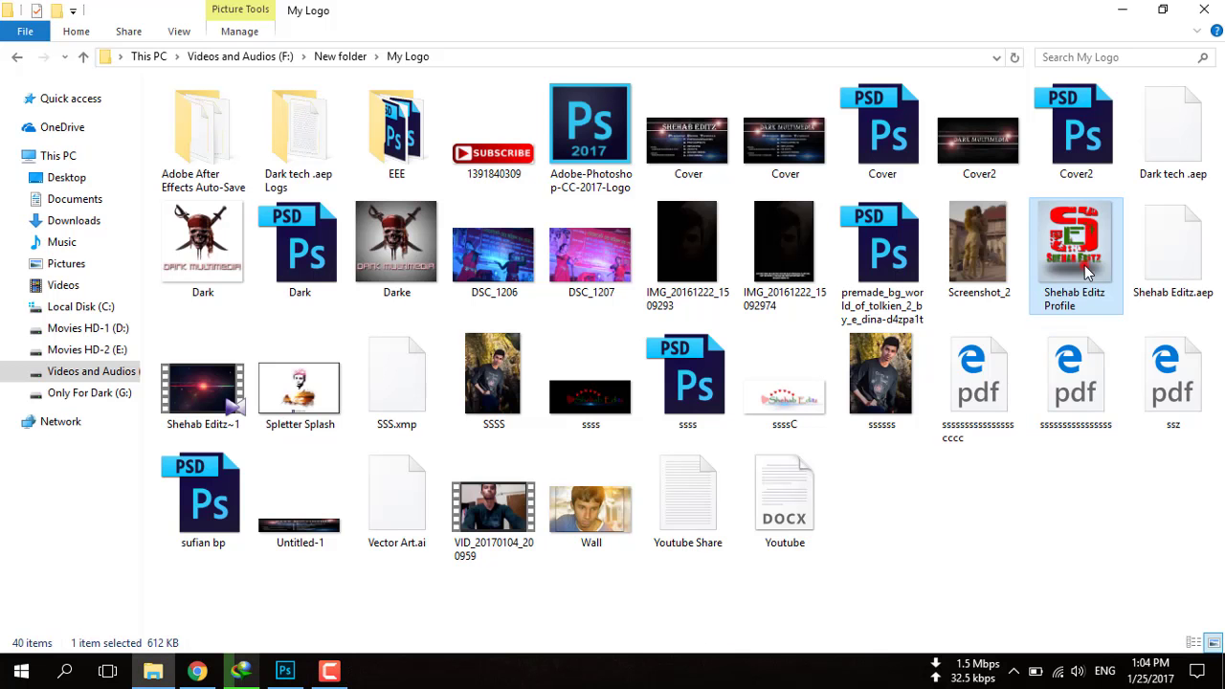
mouse_move(1086, 273)
mouse_down()
mouse_move(492, 328)
mouse_move(550, 250)
mouse_up()
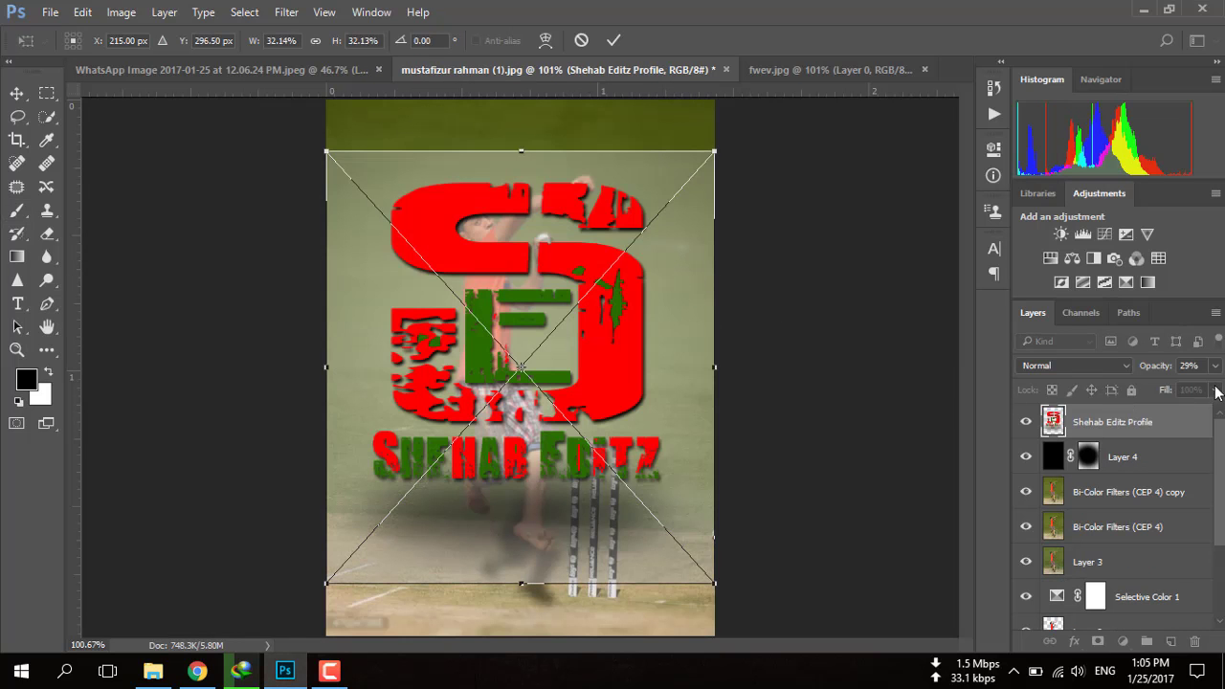
Shrink the logo and move it to the photo's top-right corner
drag(715, 156, 419, 557)
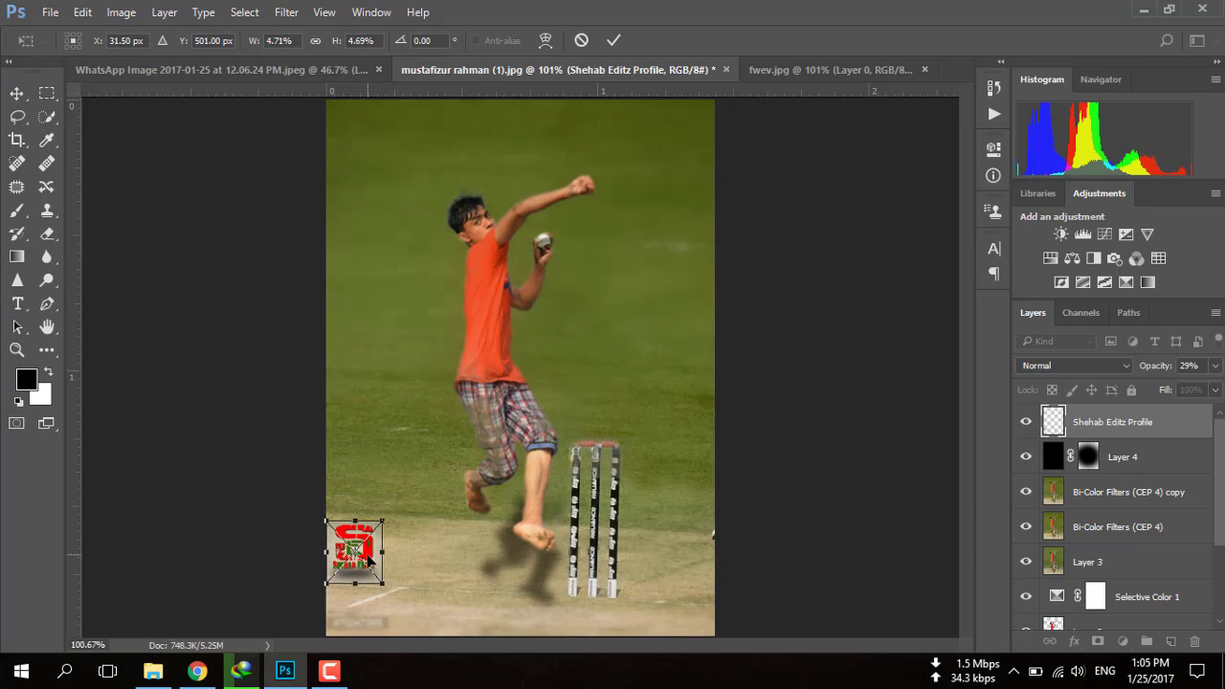
mouse_move(367, 553)
mouse_down()
mouse_move(418, 196)
mouse_move(406, 197)
mouse_up()
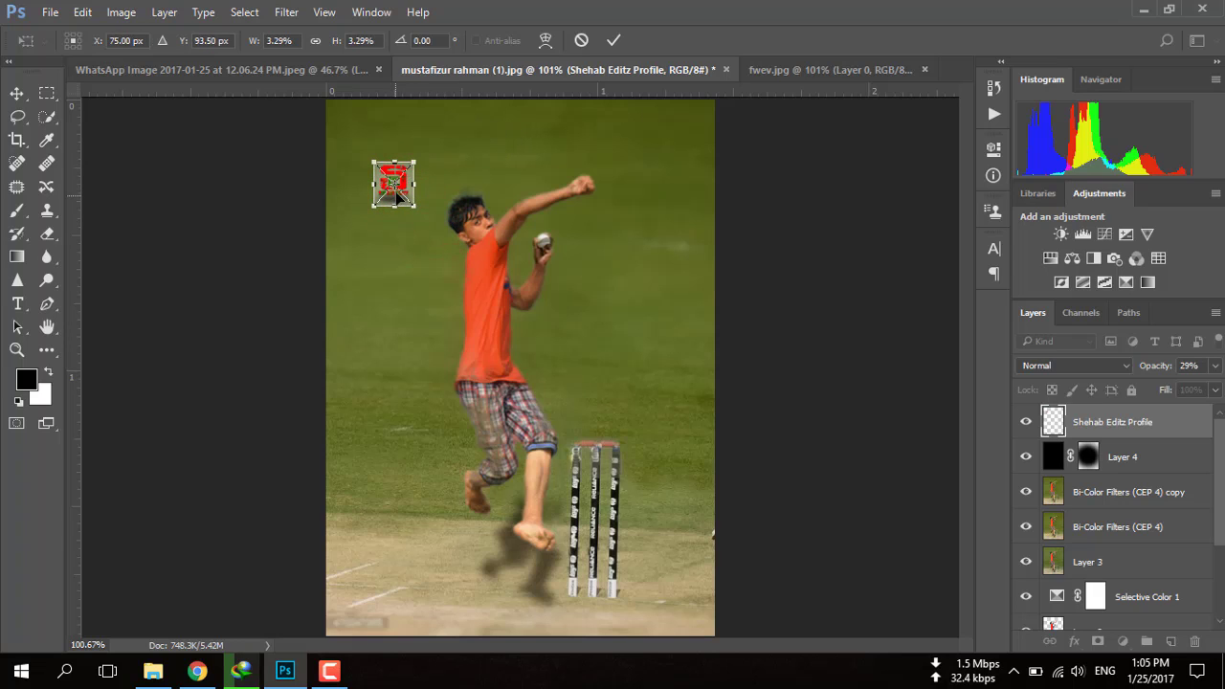
drag(407, 188, 703, 134)
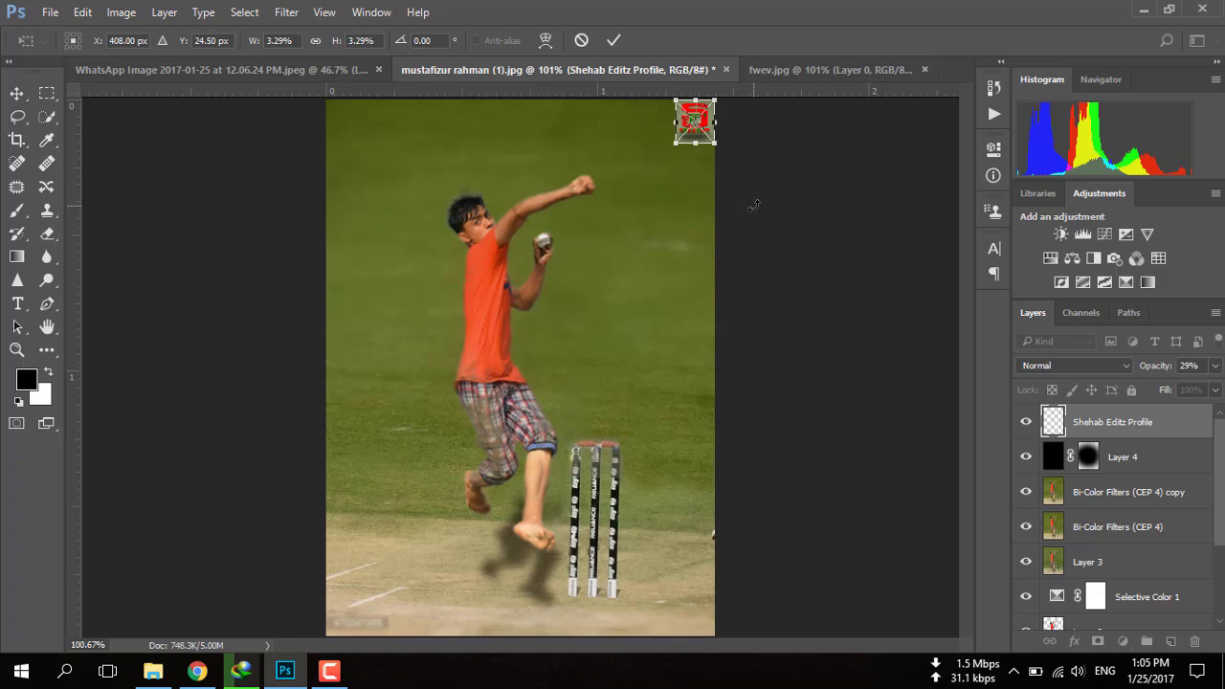
Zoom in and shrink the logo further to about 2.7%, nudged into the corner
key(ctrl+plus)
key(ctrl+plus)
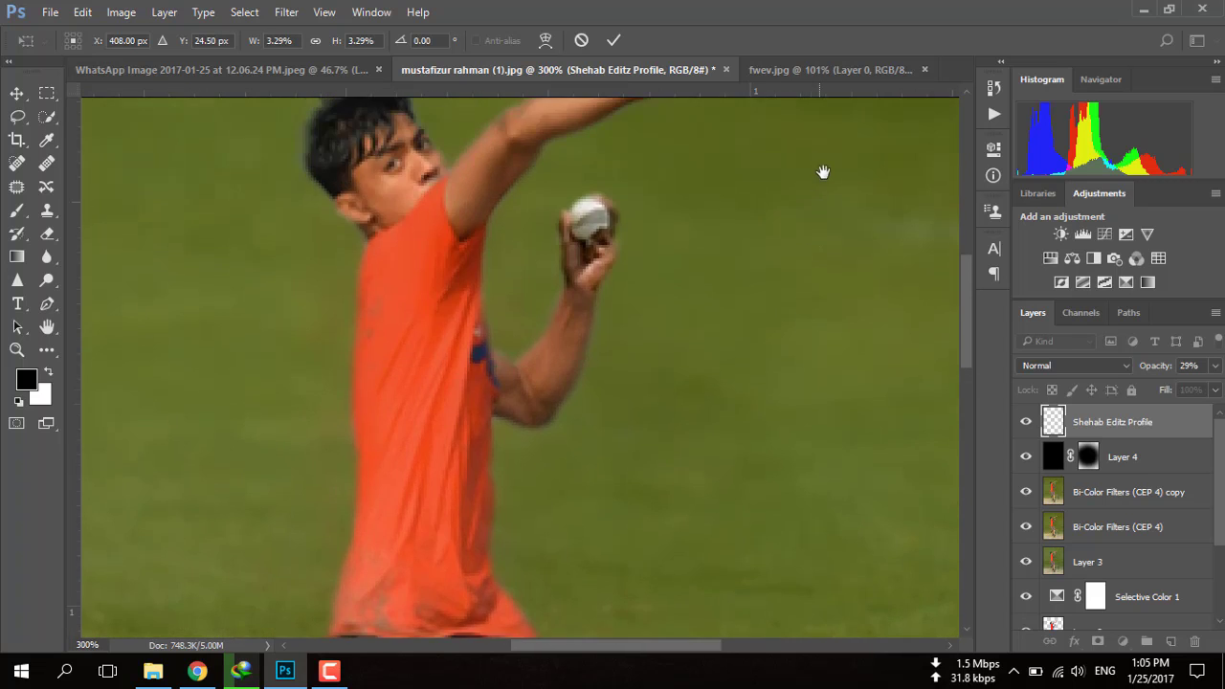
drag(806, 172, 422, 436)
scroll(422, 435, up, 2)
scroll(614, 261, up, 2)
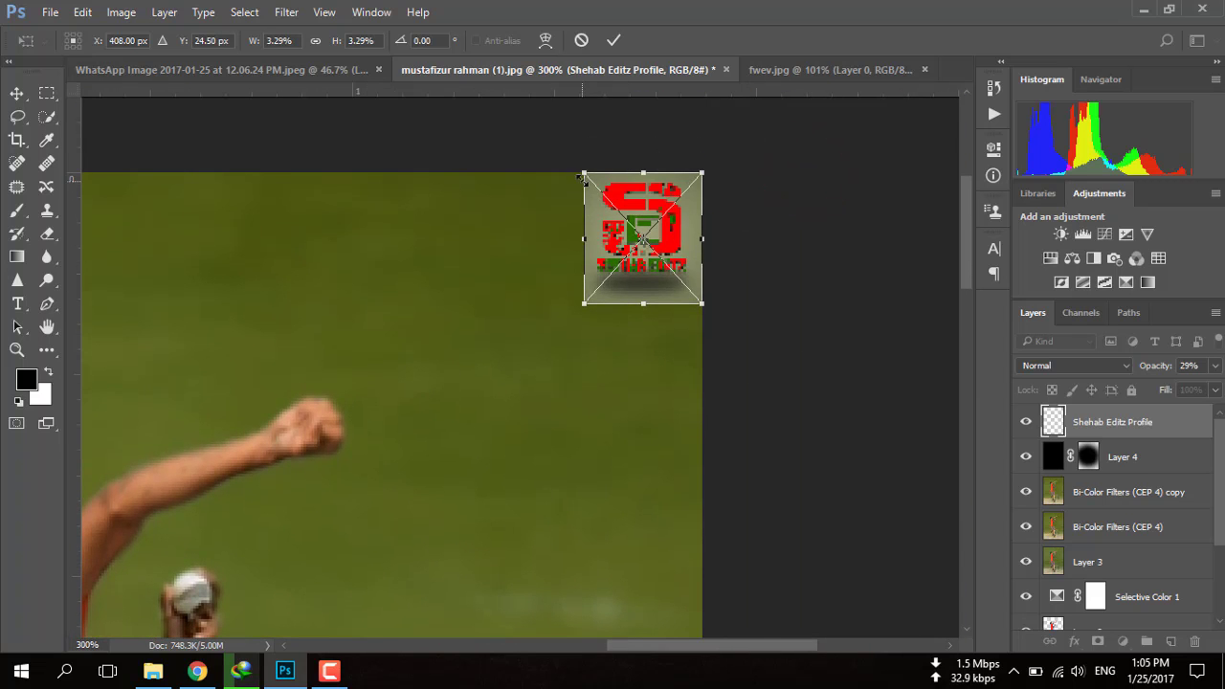
drag(584, 175, 594, 188)
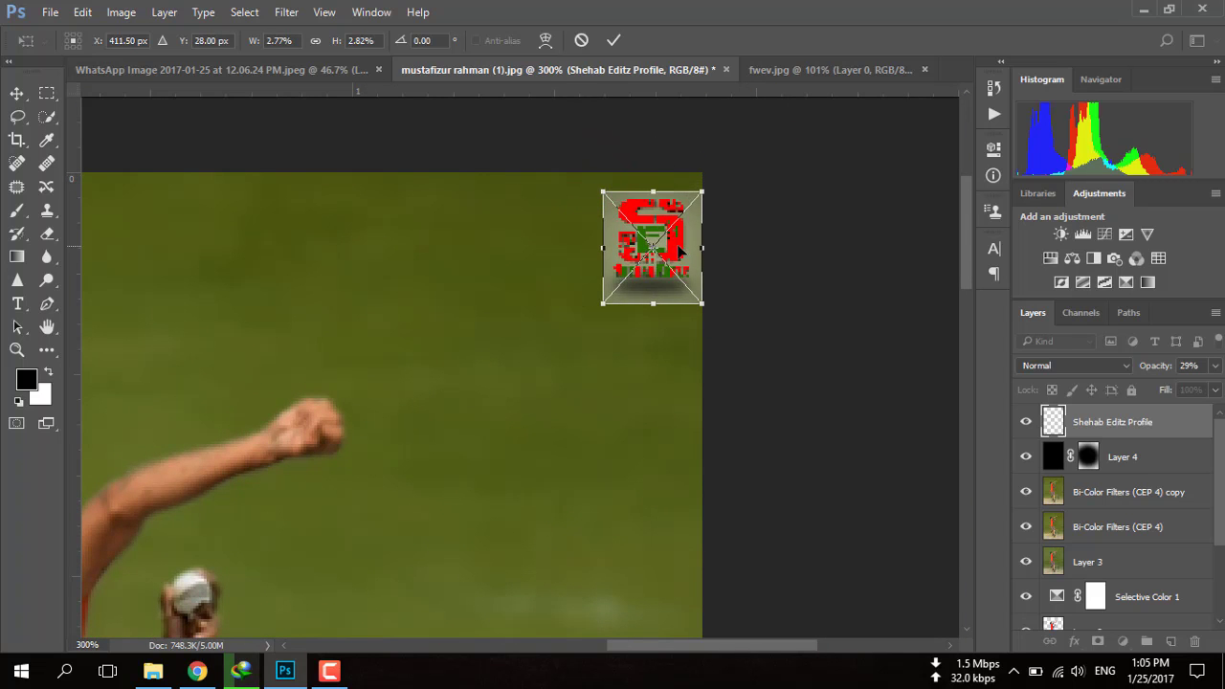
drag(682, 251, 670, 247)
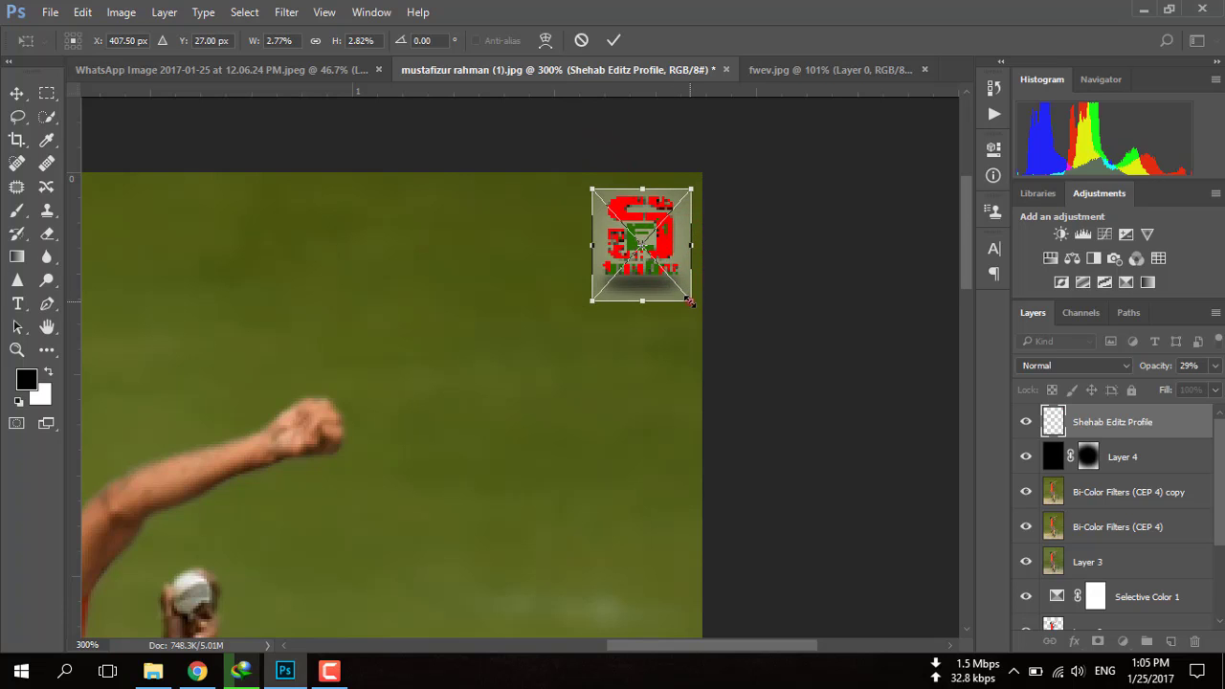
drag(690, 299, 686, 292)
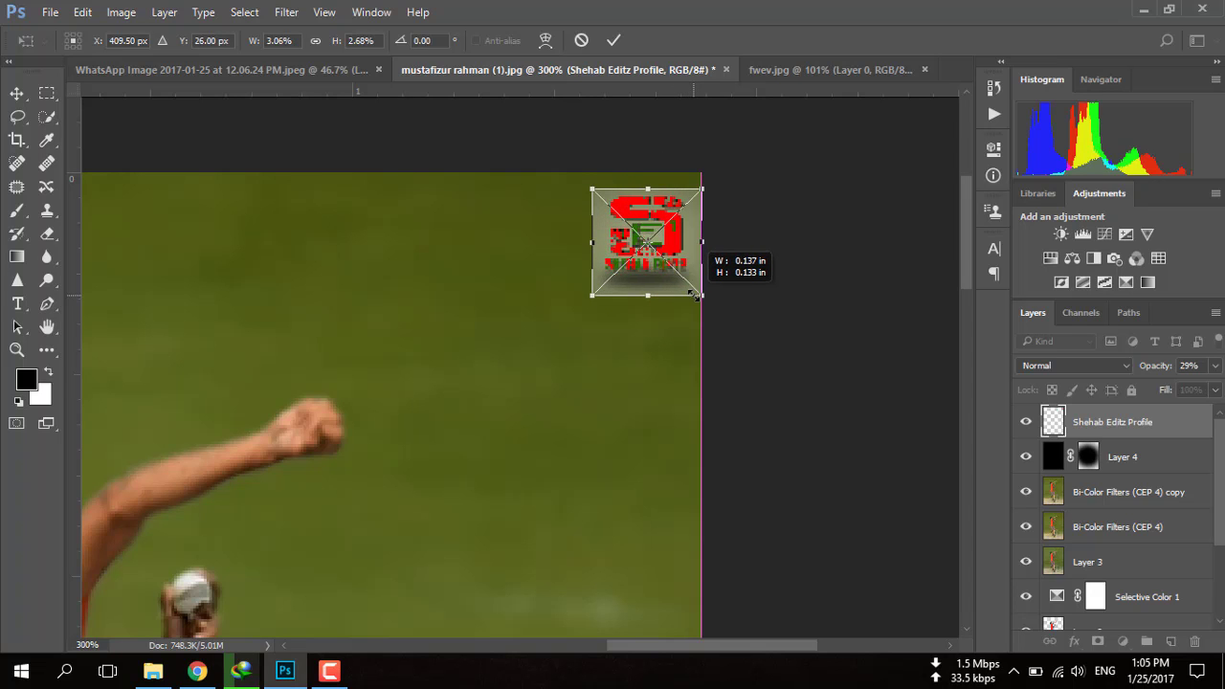
Commit the logo resize, add a new layer beneath the logo, and marquee-select around the logo
key(b)
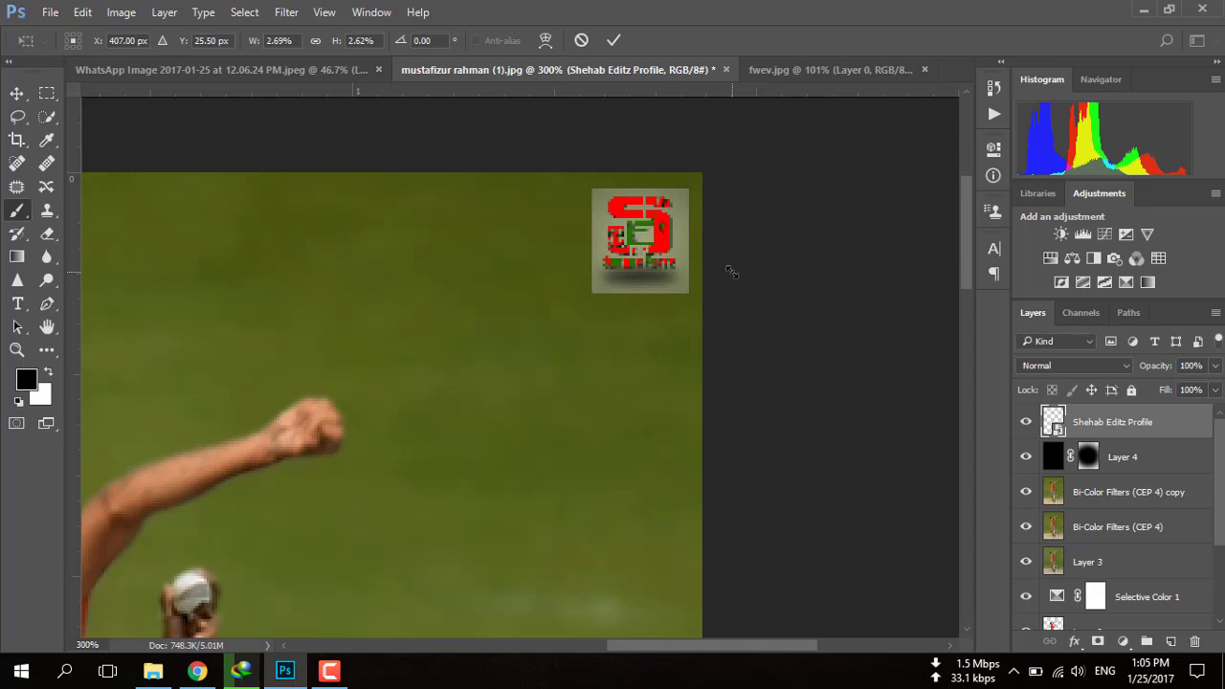
click(1174, 643)
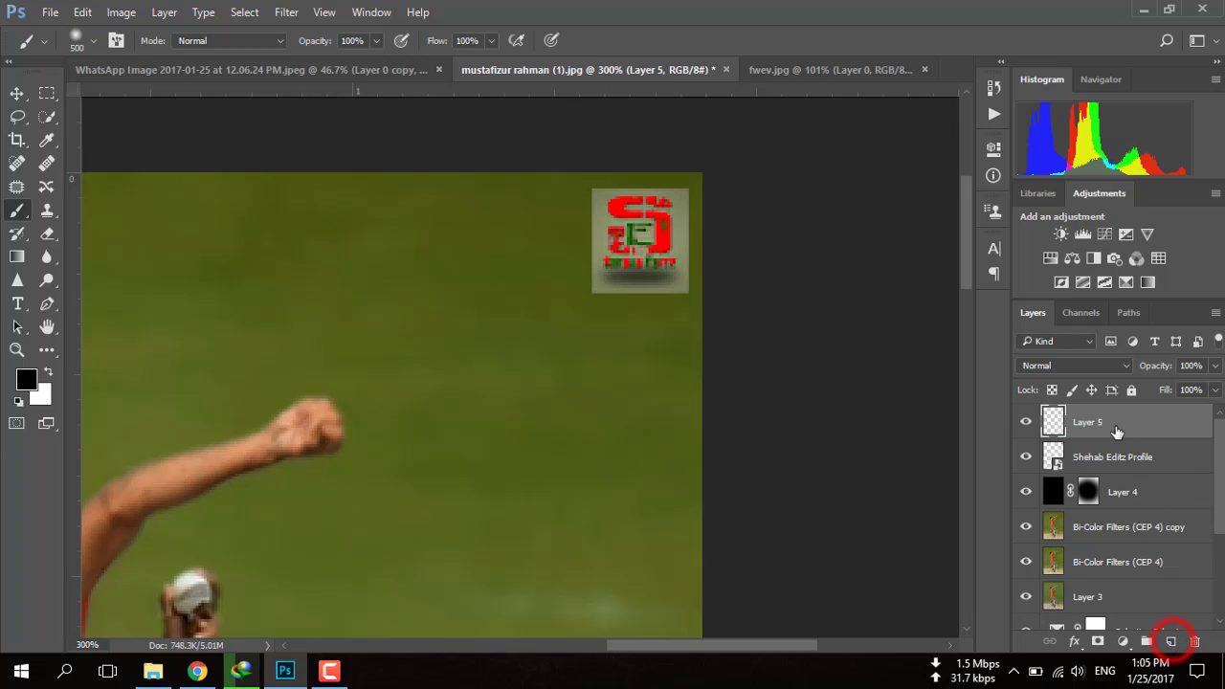
drag(1110, 422, 1113, 442)
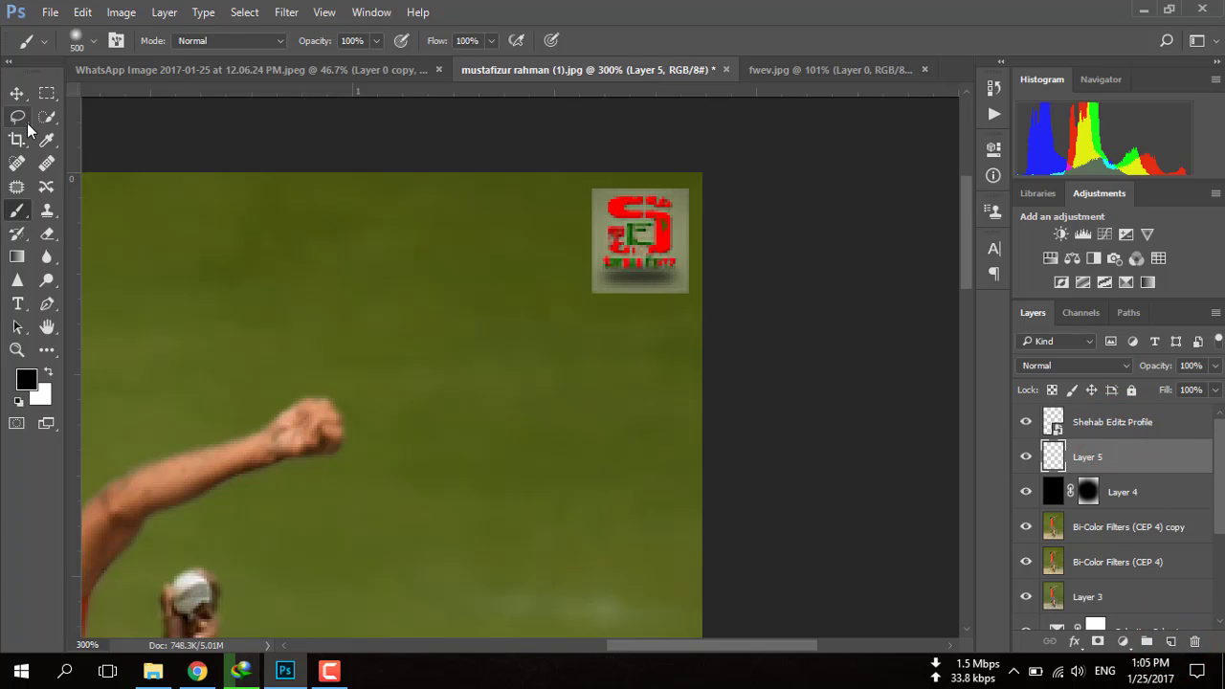
click(47, 93)
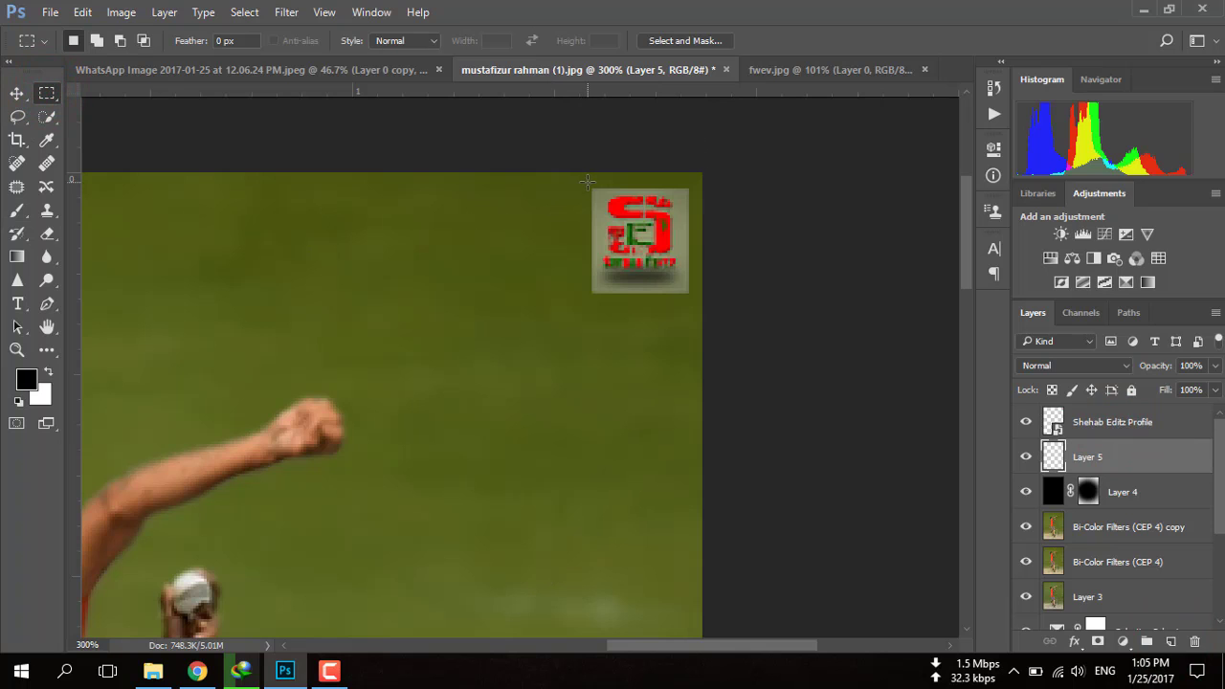
drag(588, 183, 694, 297)
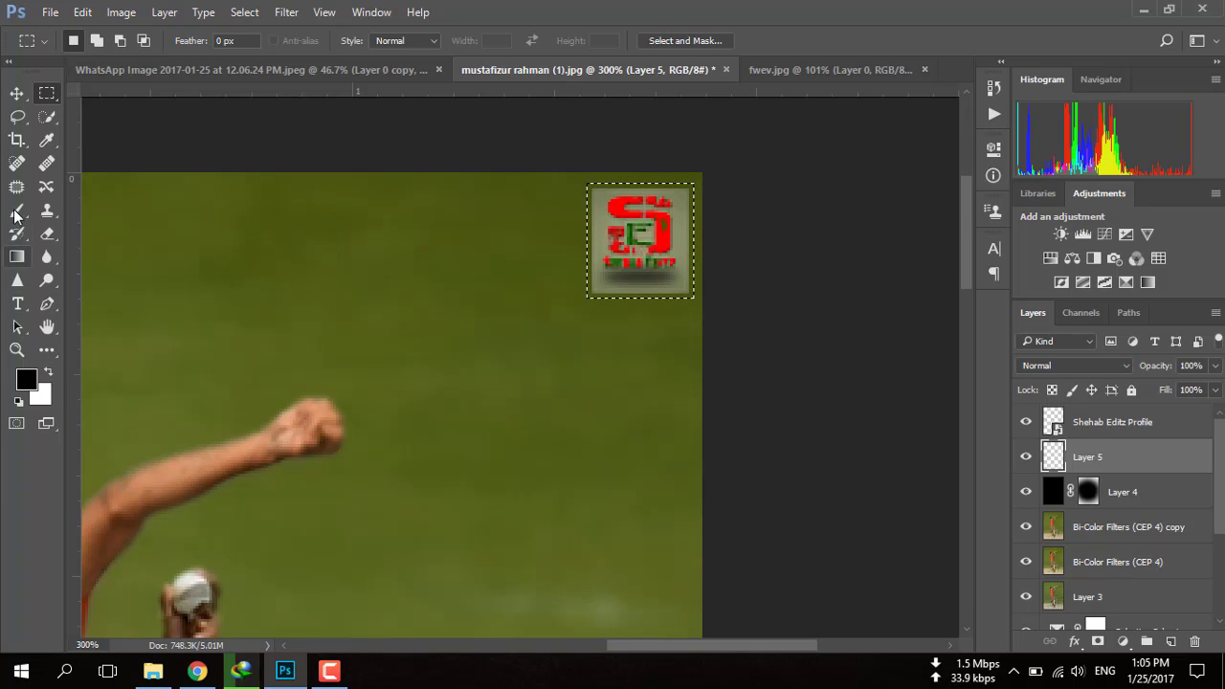
Paint the selection dark with a 45px brush and set the layer opacity to 39%
click(18, 210)
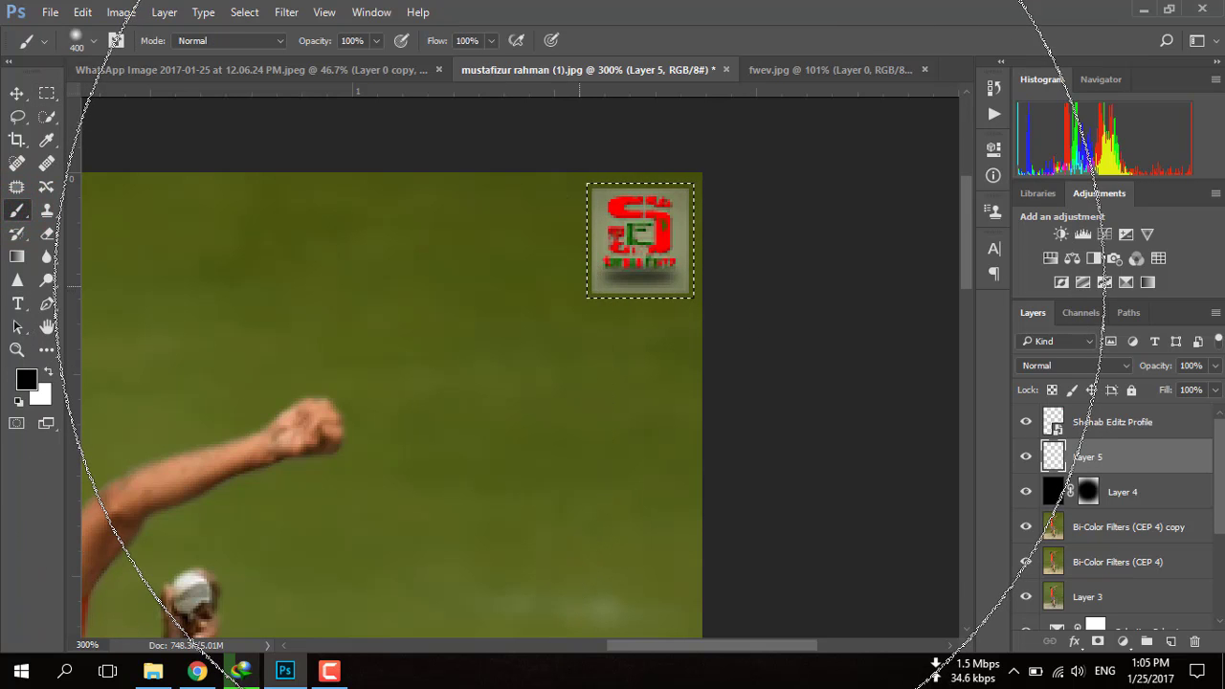
key(bracketleft)
key(bracketleft)
key(bracketleft)
key(bracketleft)
key(bracketleft)
drag(569, 216, 691, 244)
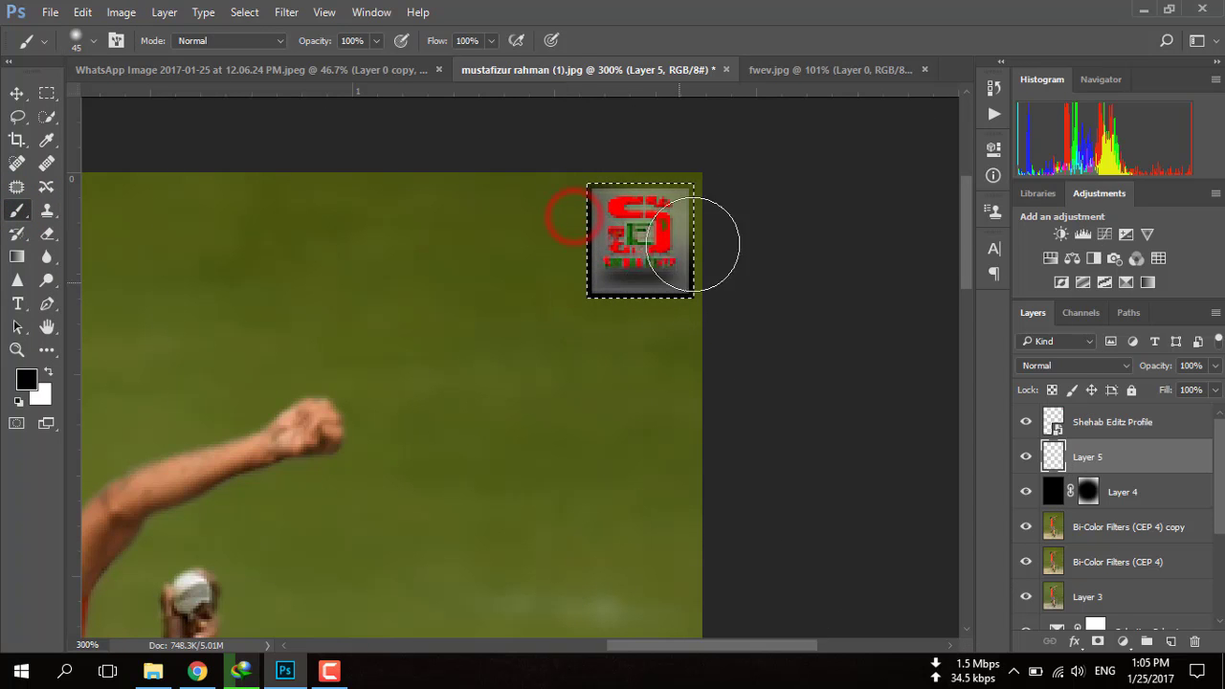
drag(582, 219, 651, 258)
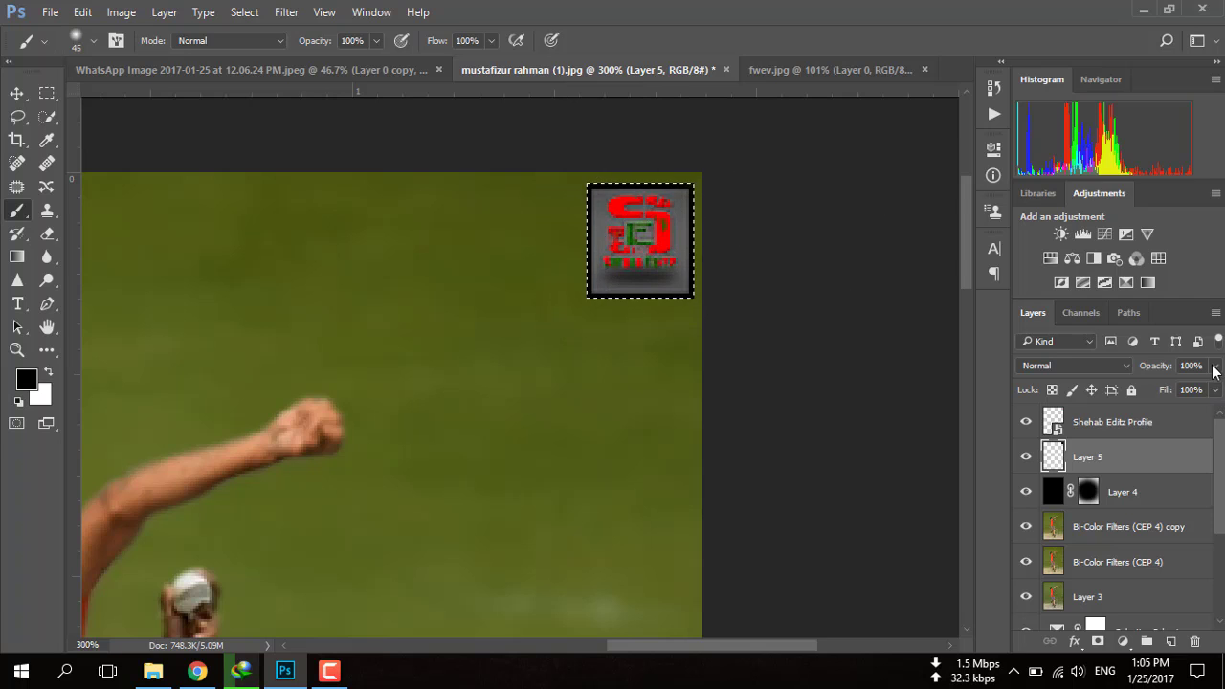
click(1214, 365)
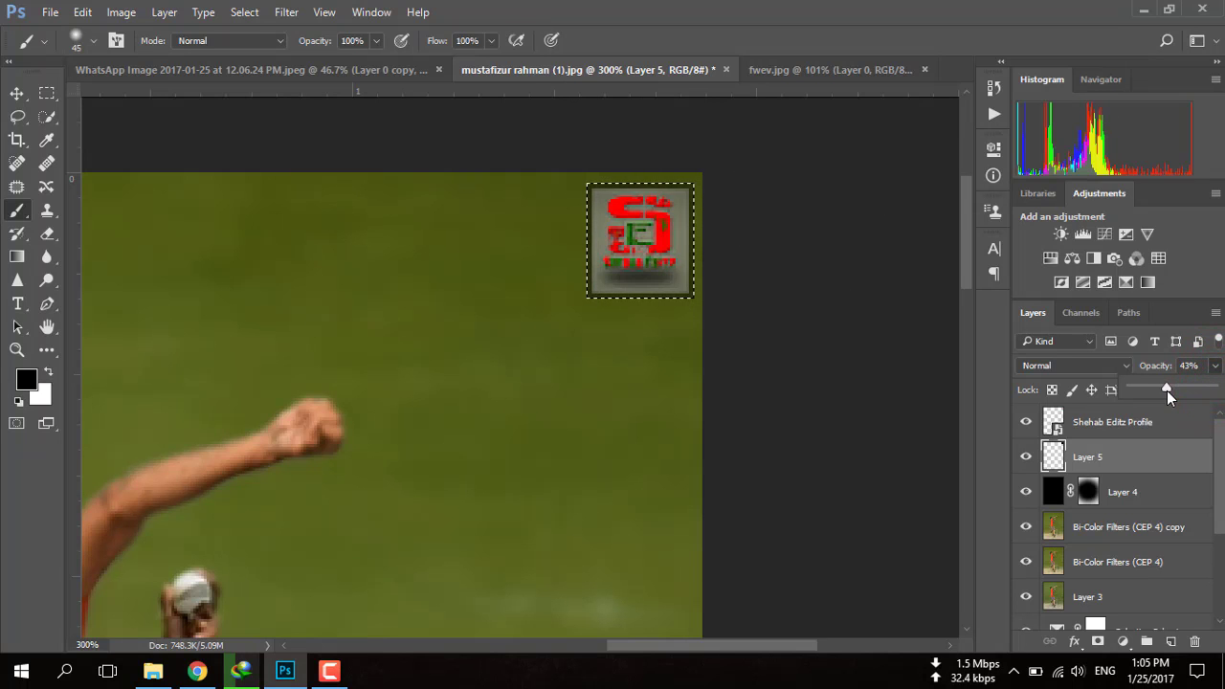
drag(1167, 390, 1163, 391)
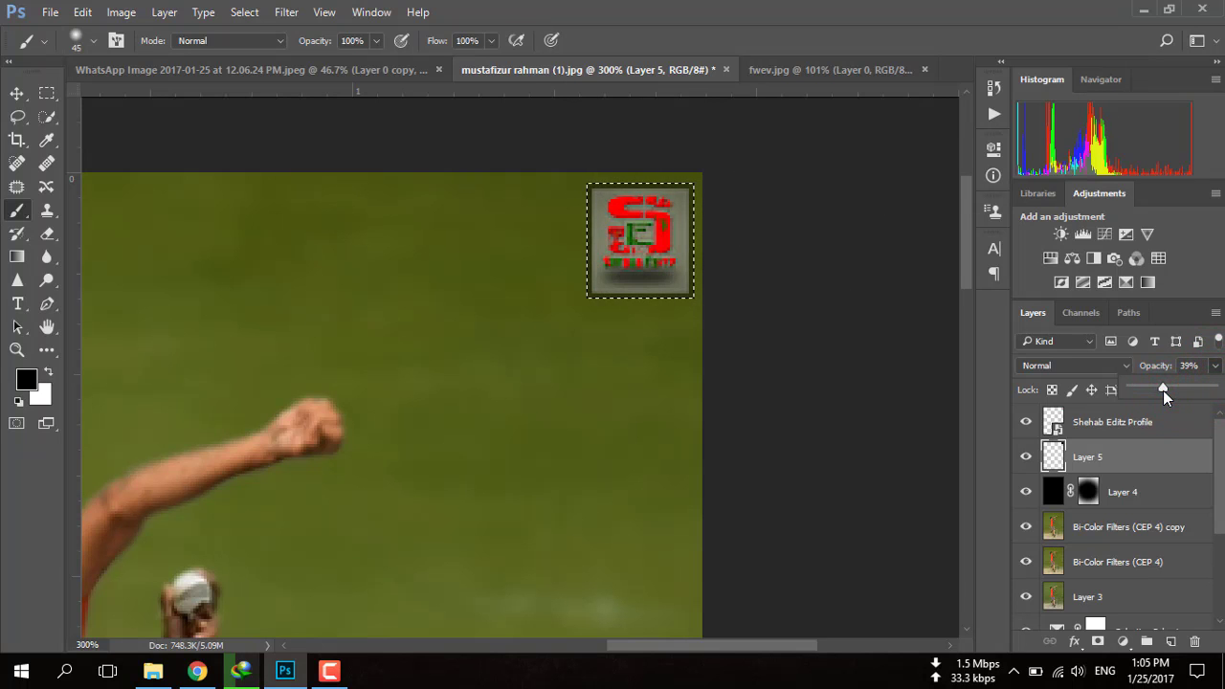
key(ctrl+0)
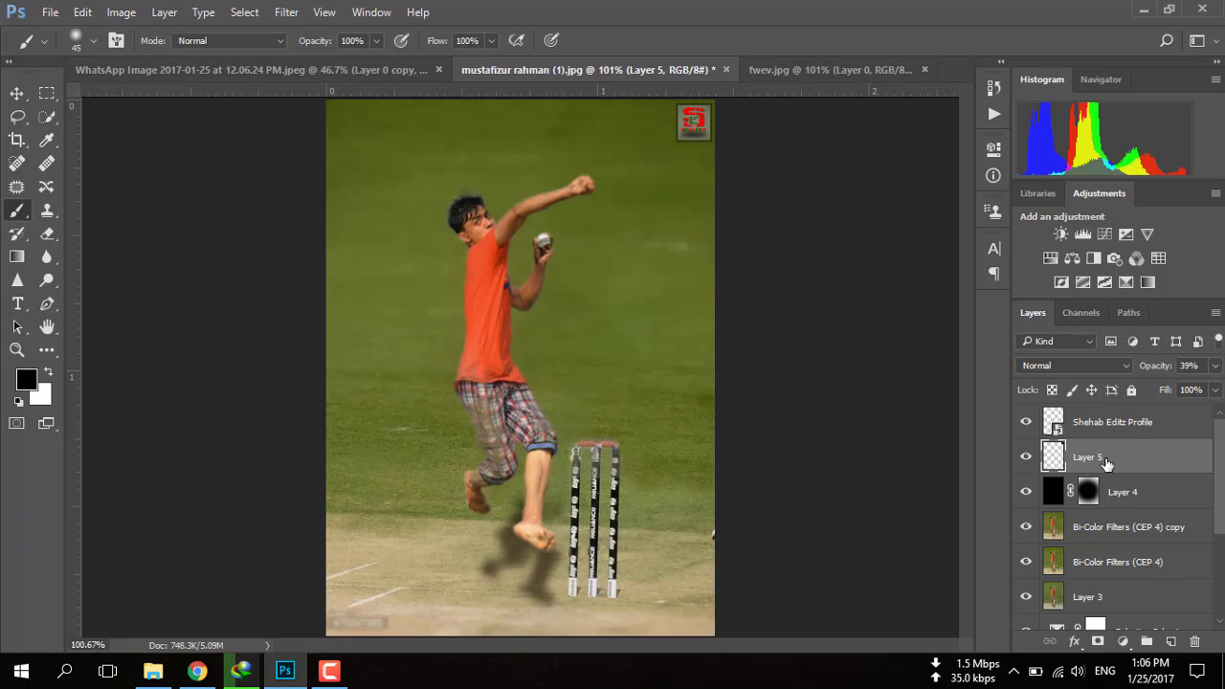
Merge the Shehab Editz Profile logo layer down into Layer 5
click(1098, 423)
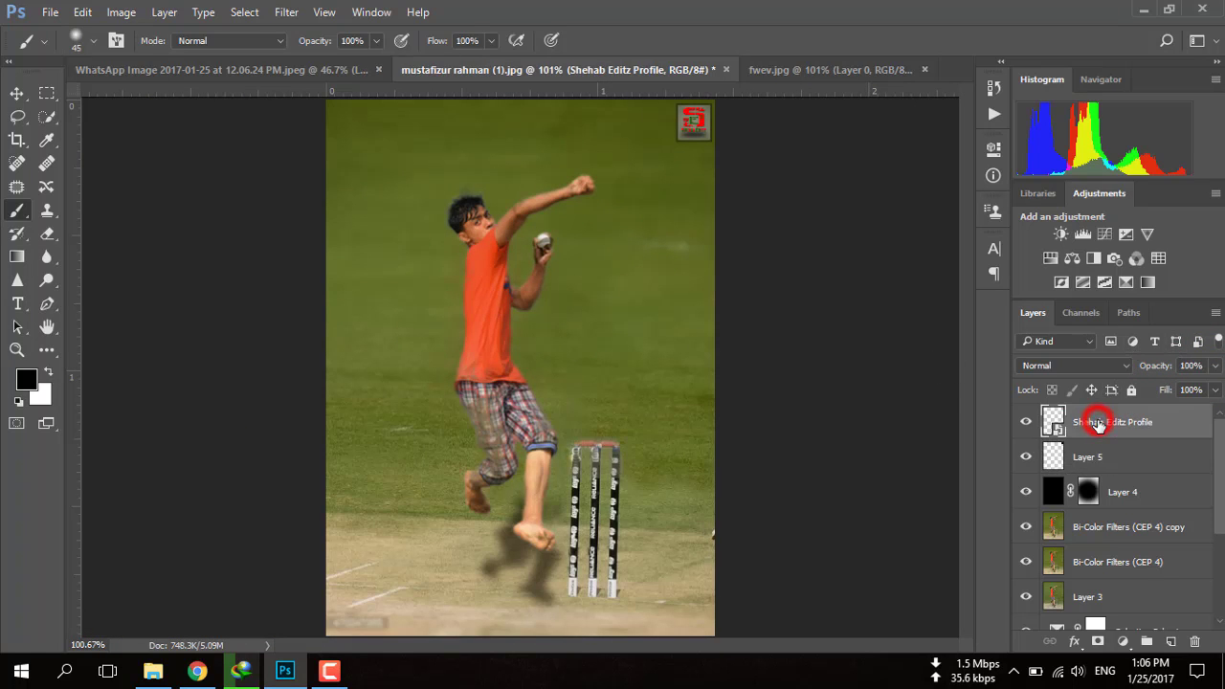
right_click(1101, 423)
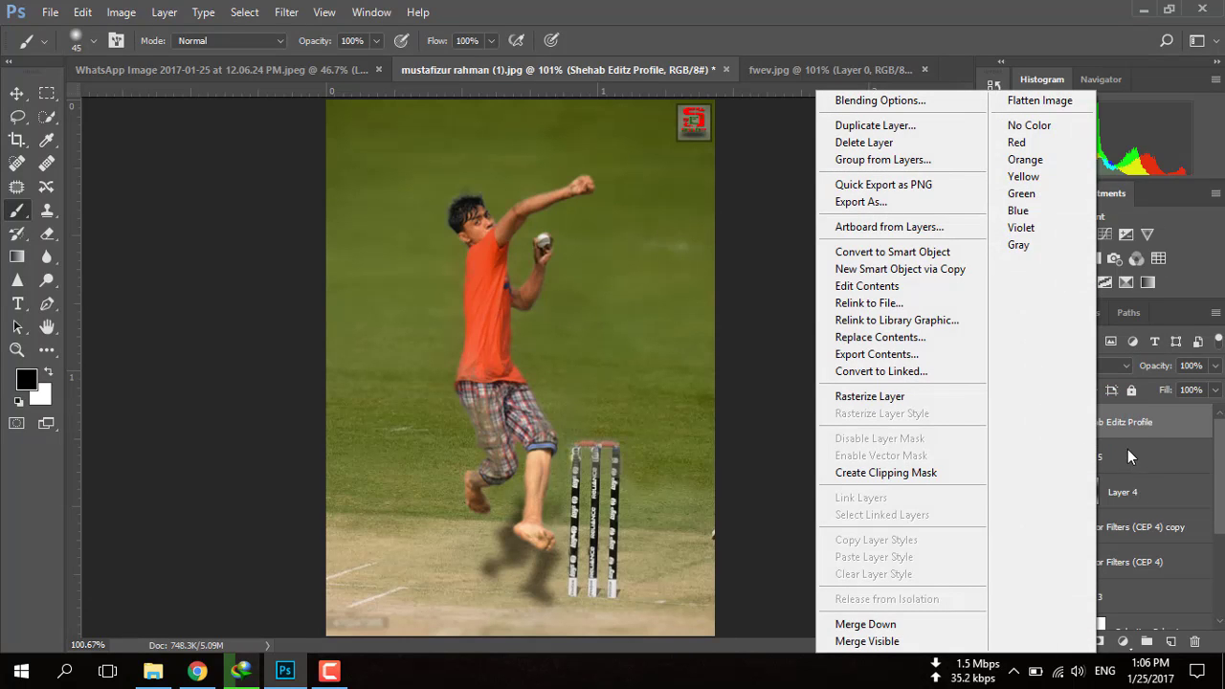
click(865, 624)
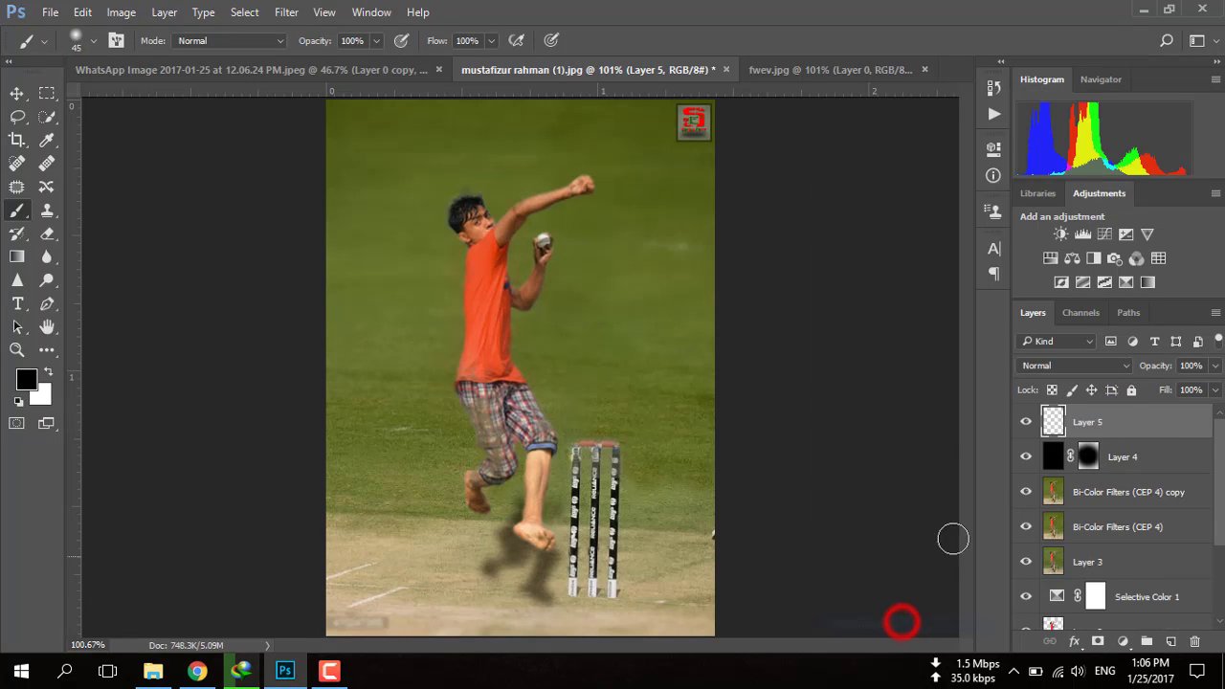
click(1025, 425)
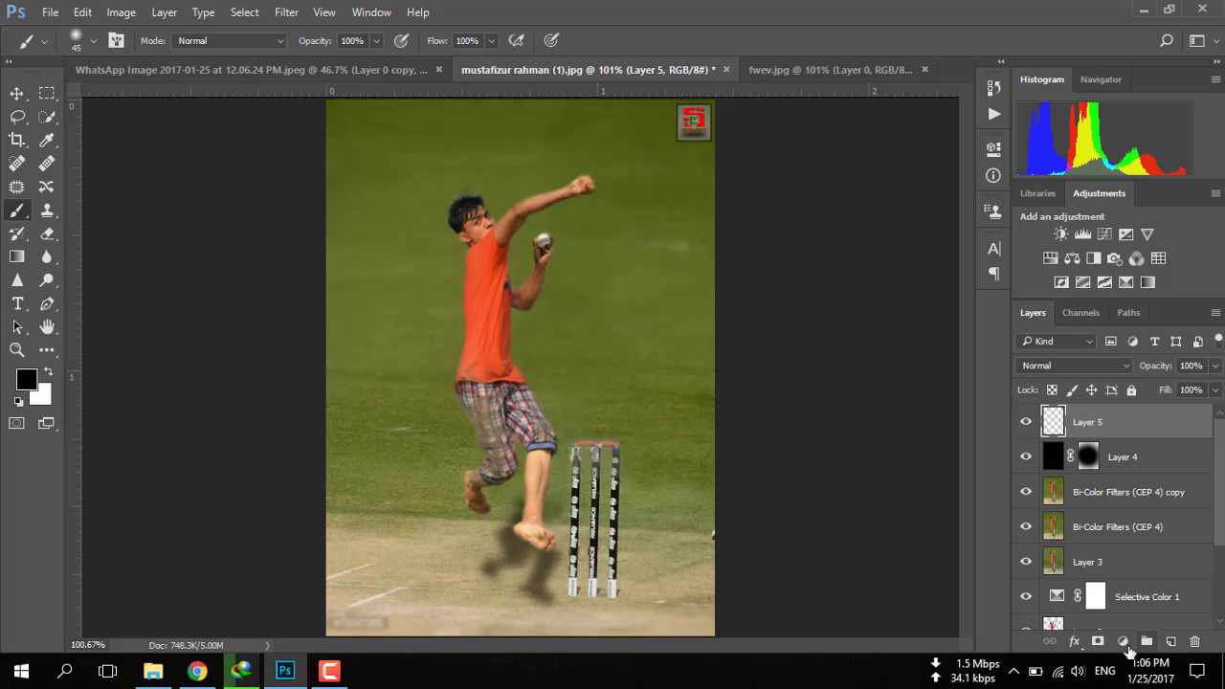
Add a drop shadow (38% Multiply, 6 px distance, spread and size) to the watermark
click(1073, 641)
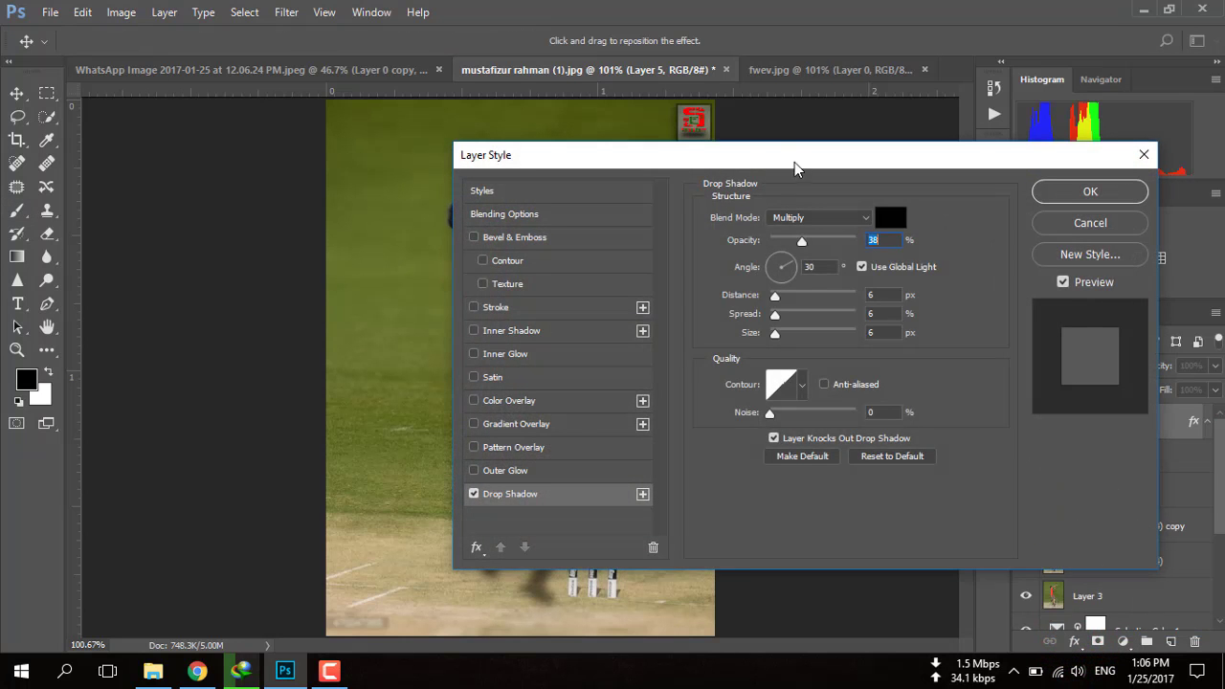
drag(794, 162, 672, 224)
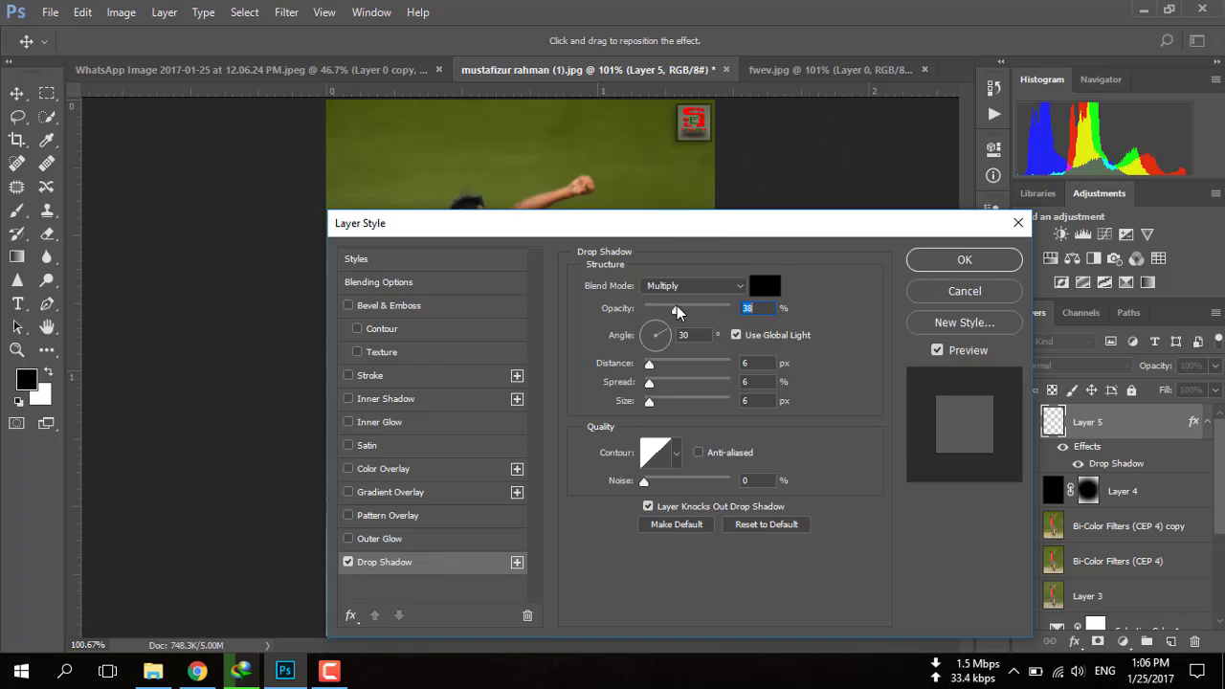
click(348, 306)
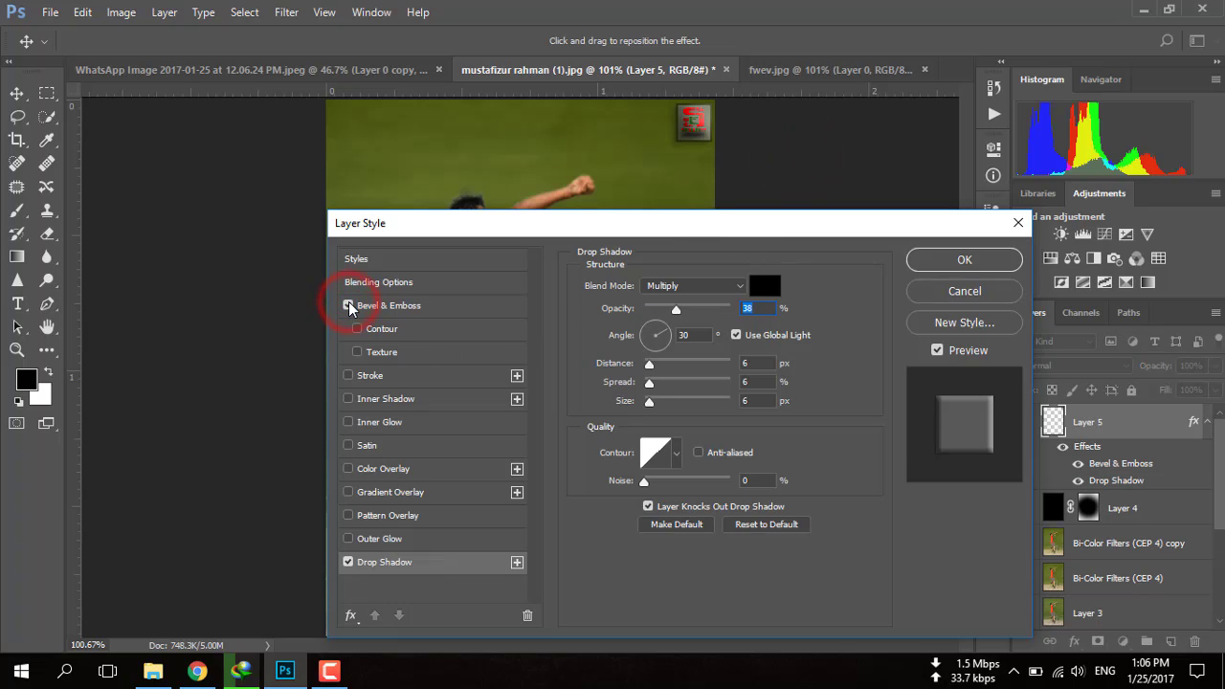
click(349, 306)
click(981, 261)
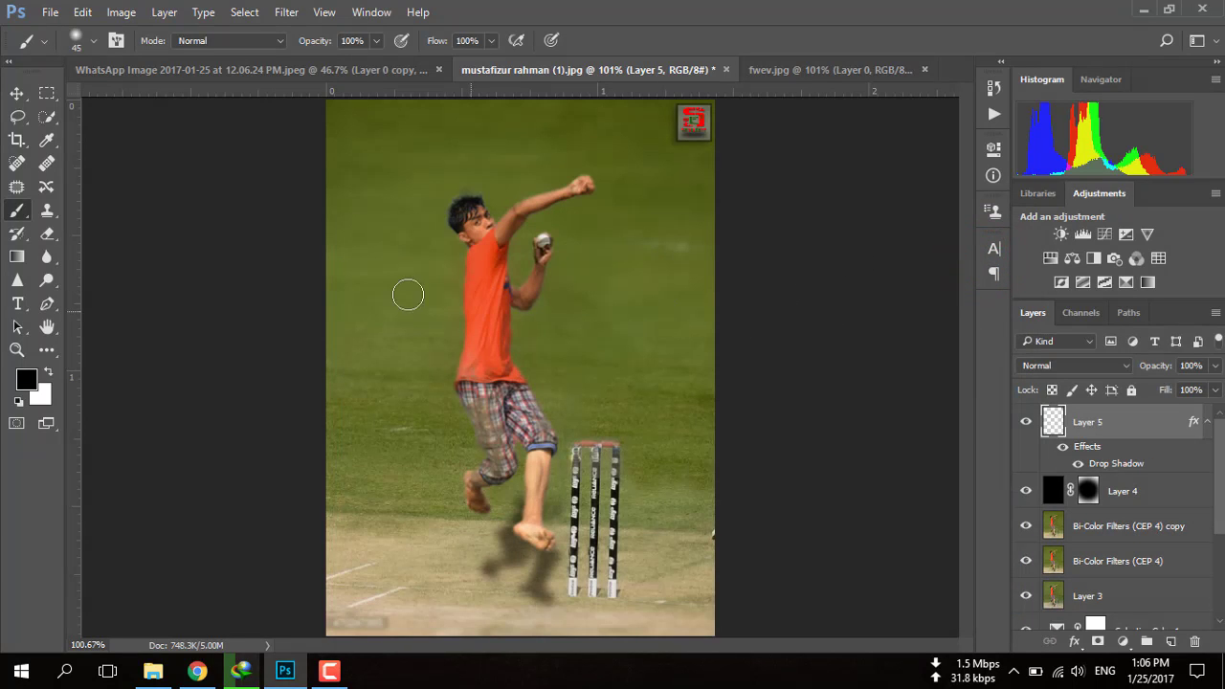
Save a JPEG copy named 'Boller Photo Manpulation' at quality 12, Progressive
click(49, 16)
click(87, 202)
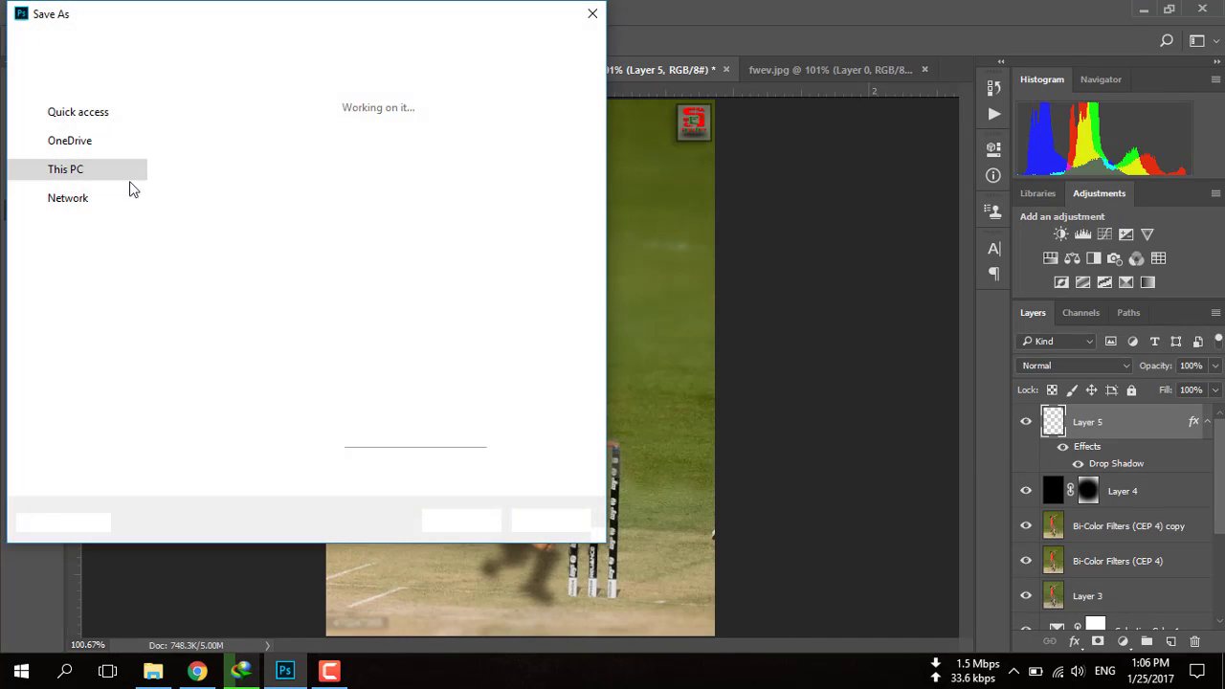
click(276, 361)
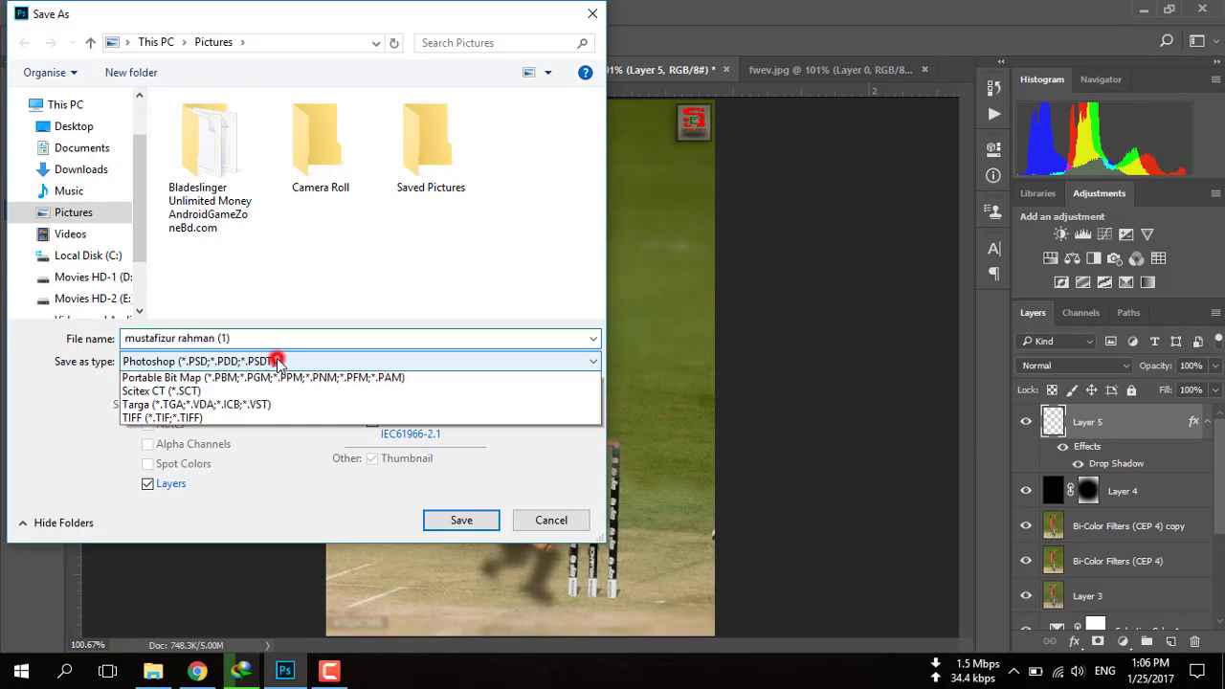
click(227, 487)
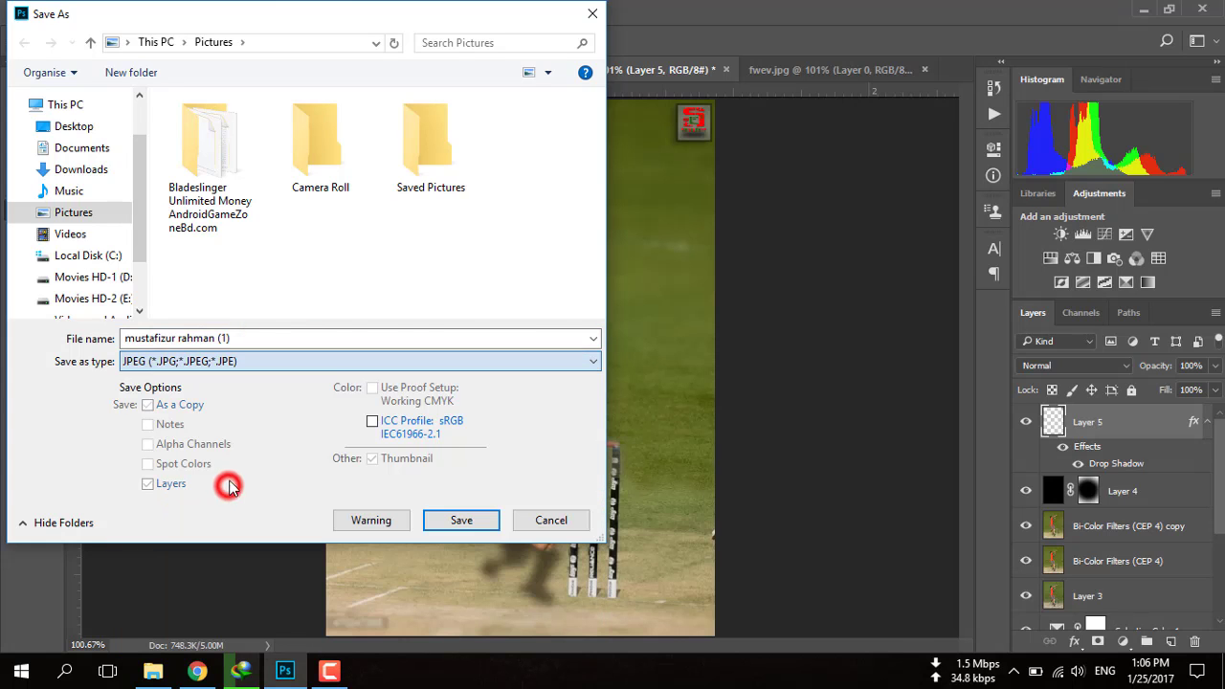
click(244, 340)
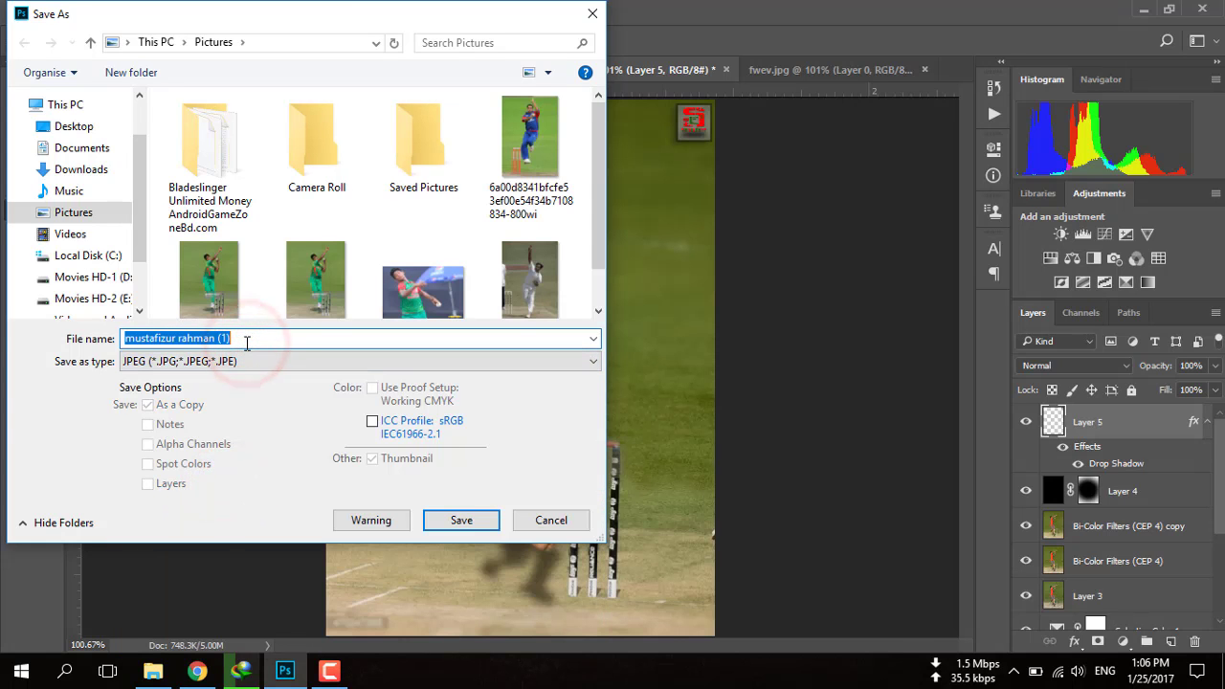
text(Boller Photo Manpulation)
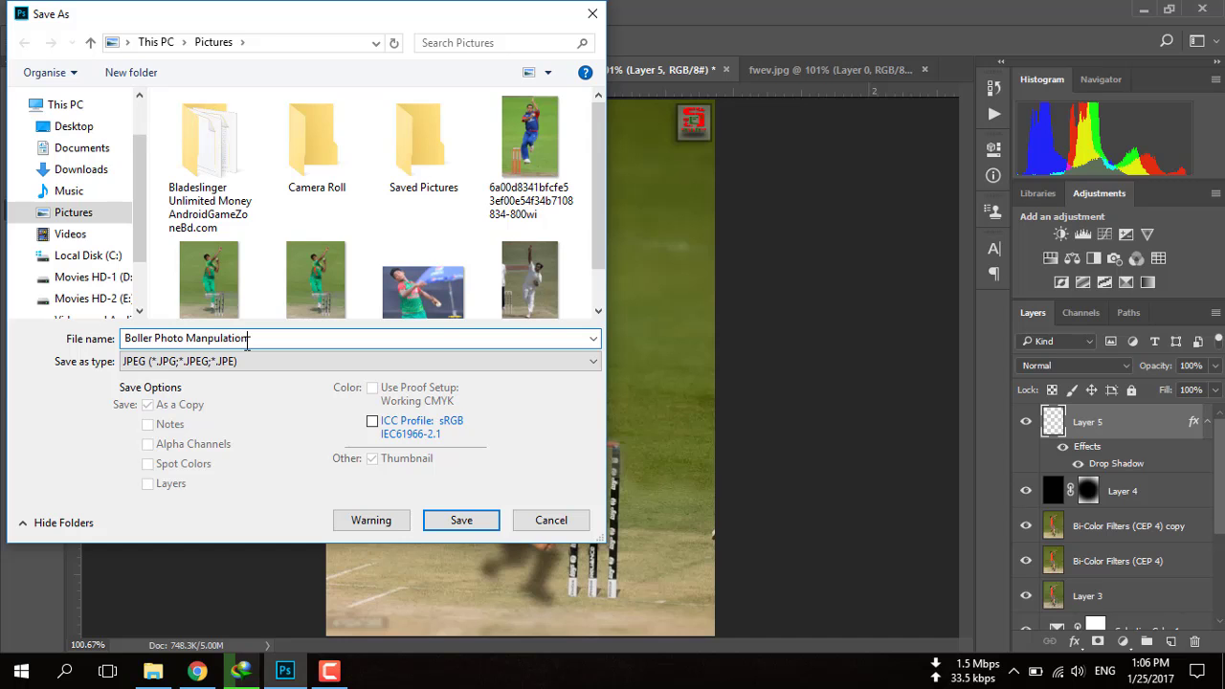
key(Return)
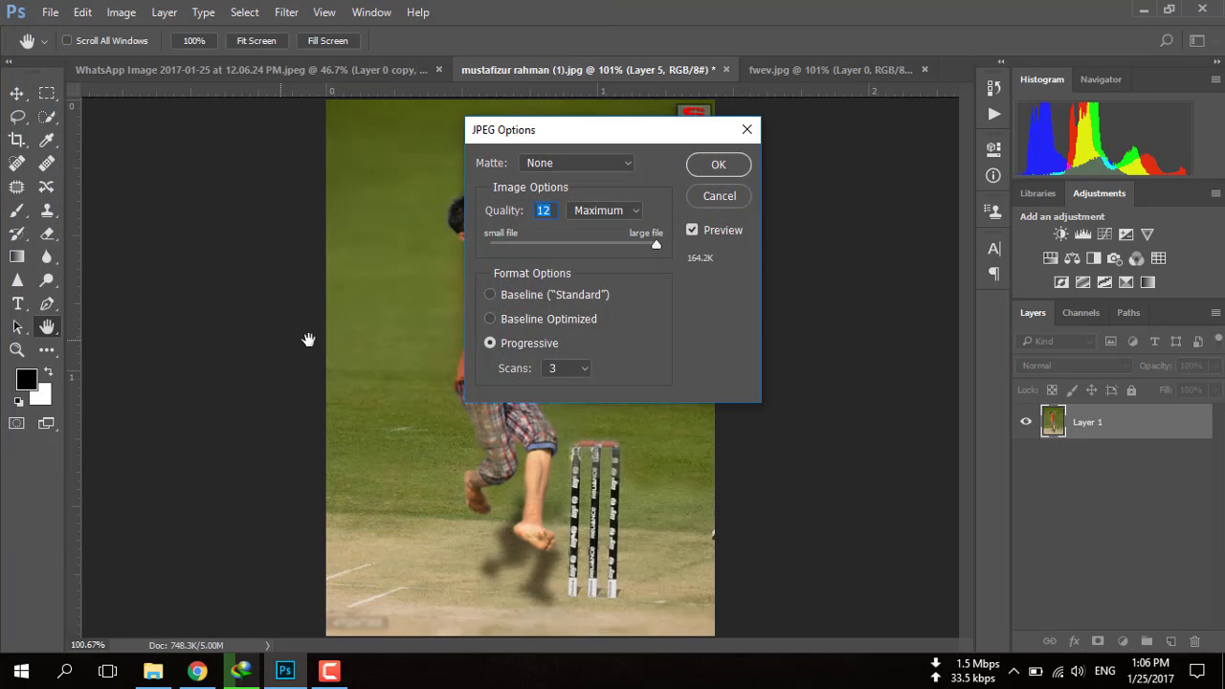
click(718, 164)
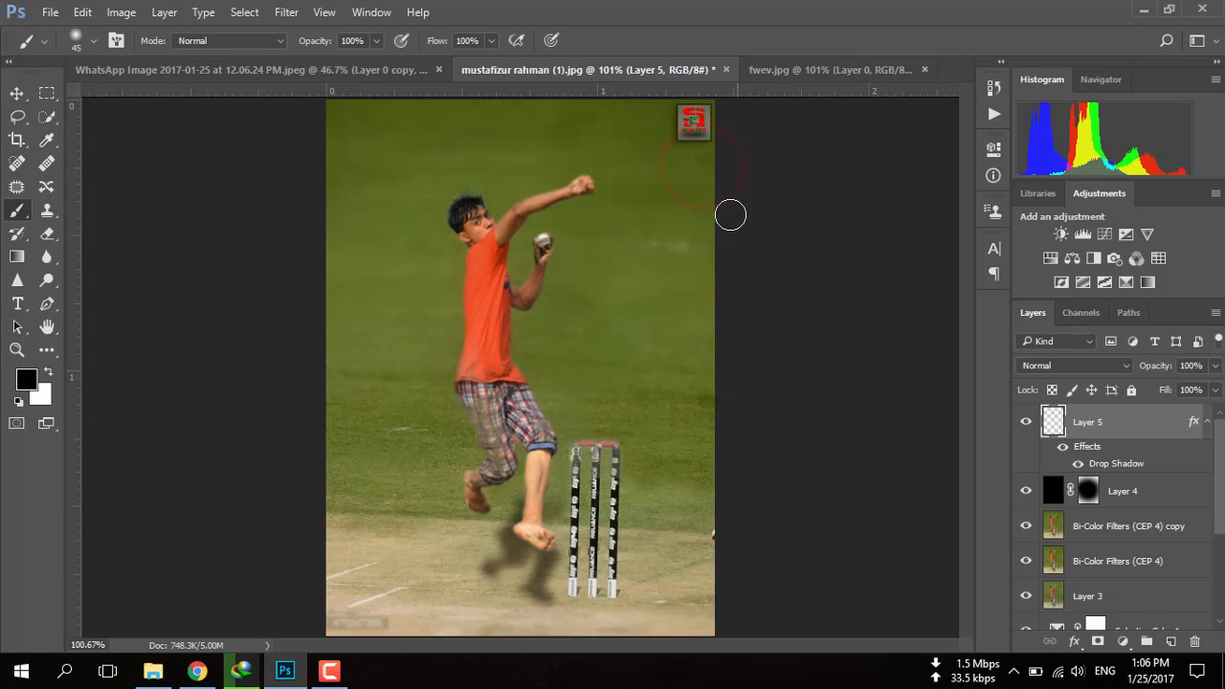